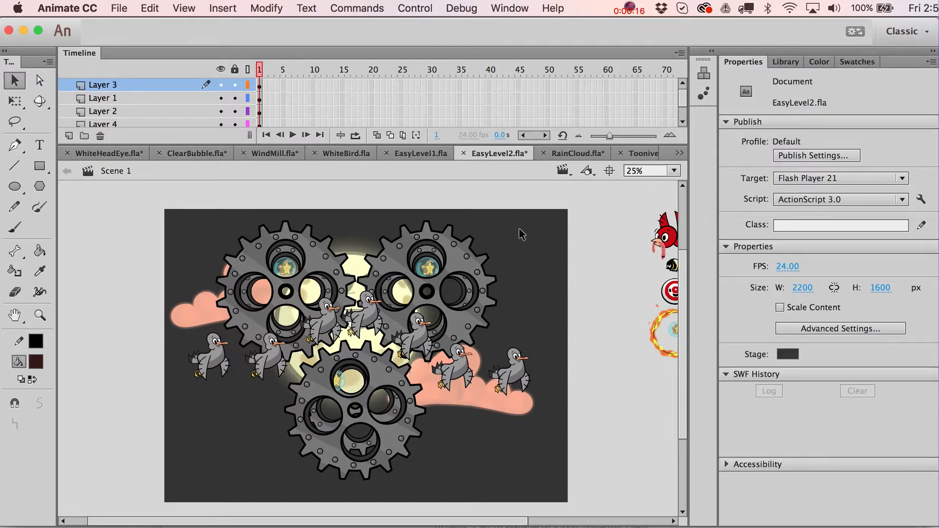
- View the Tooniverse Logo3 and EasyLevel2 documents and try rotating the upper MetalGear.png bitmap in EasyLevel2
click(642, 155)
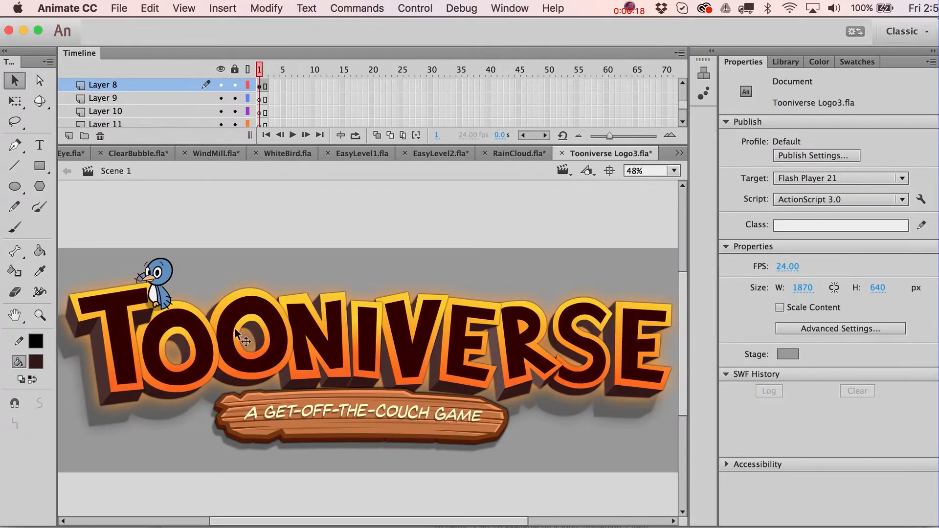
click(430, 155)
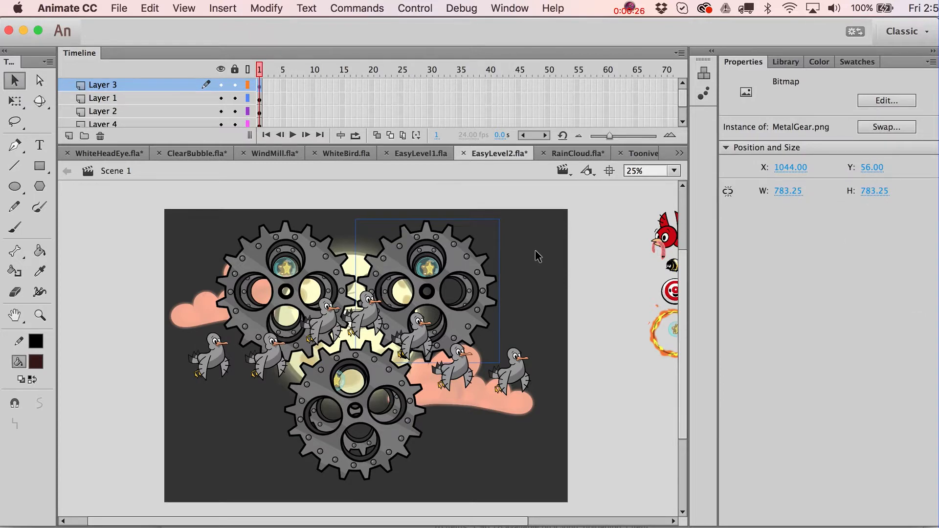
key(q)
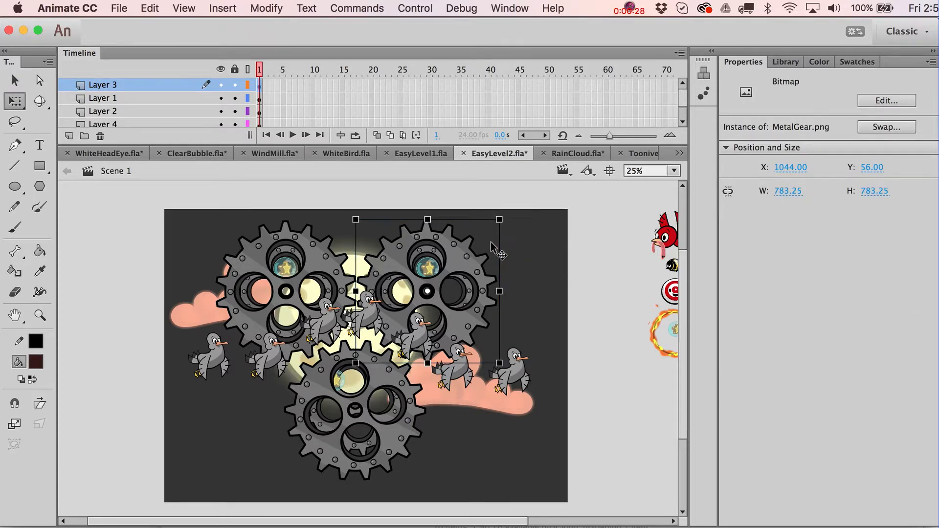
drag(512, 231, 509, 260)
key(super+z)
- Create a new 408 by 408 px ActionScript 3.0 document and set its stage color to medium gray
key(super+n)
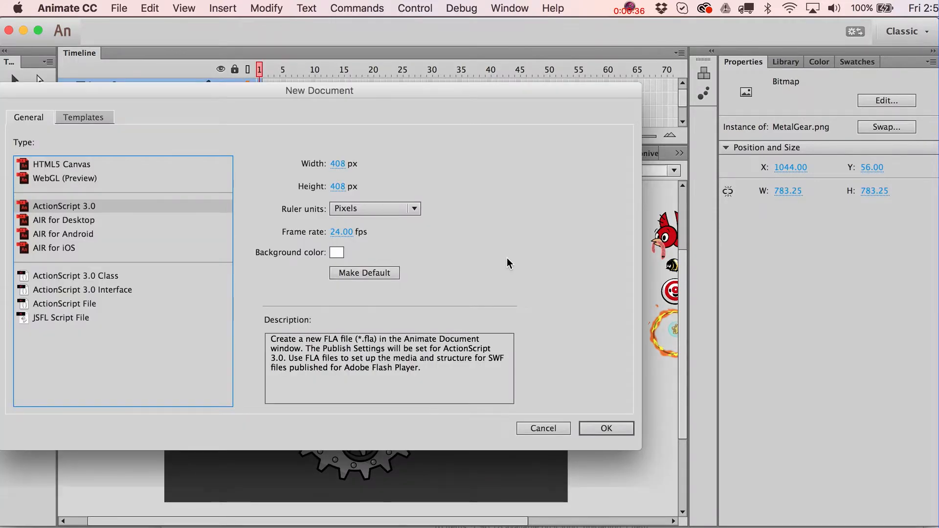
key(Return)
key(space)
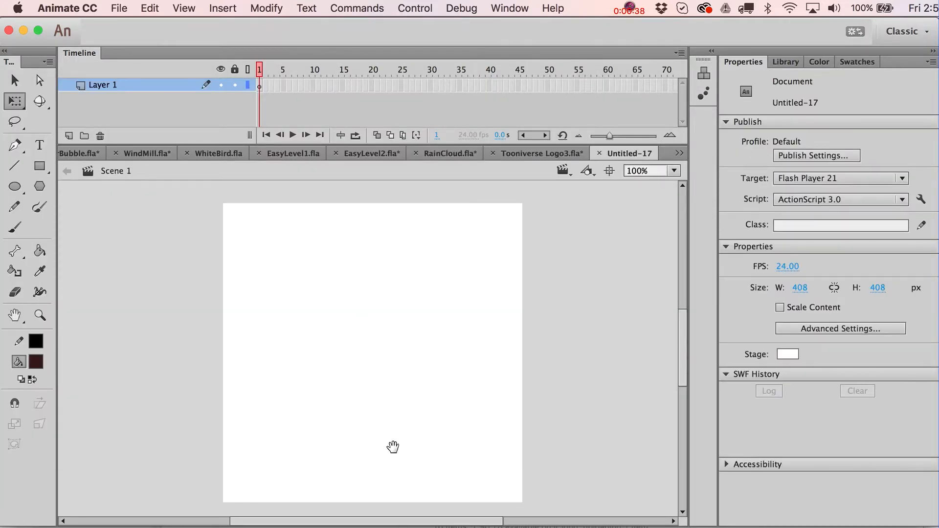
drag(393, 446, 384, 432)
click(793, 358)
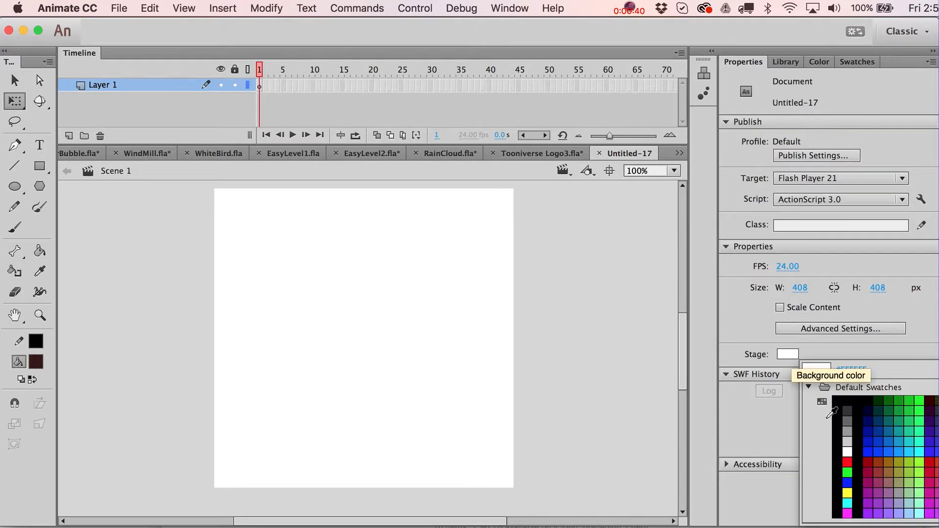
click(847, 431)
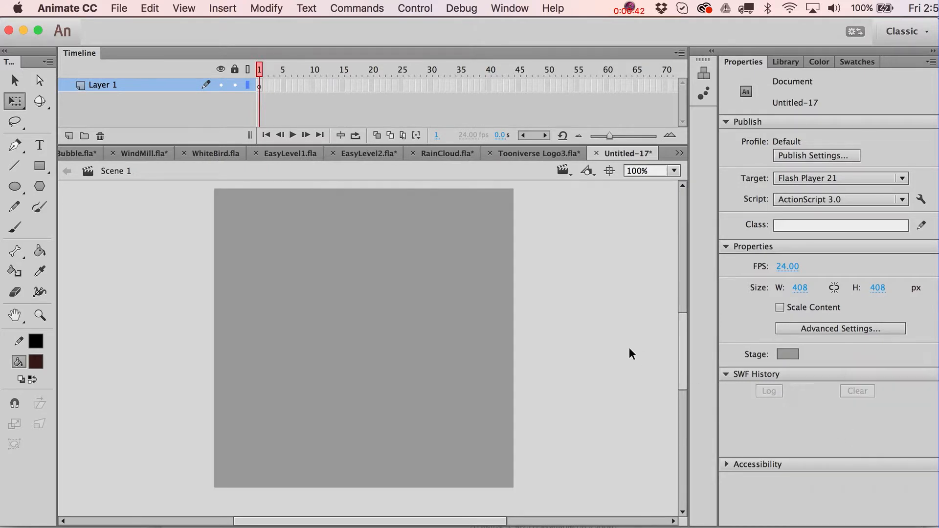
- Add a second layer and set the Oval tool's fill color to black
click(68, 136)
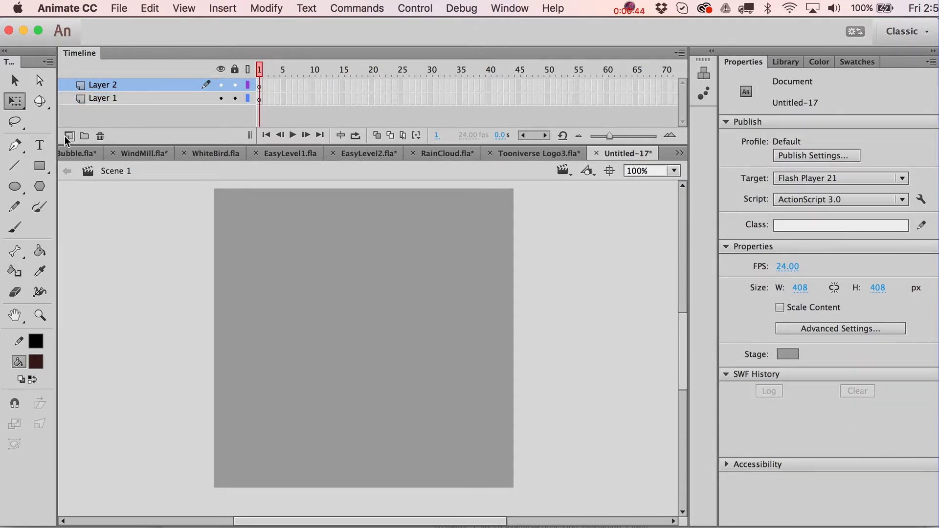
click(15, 186)
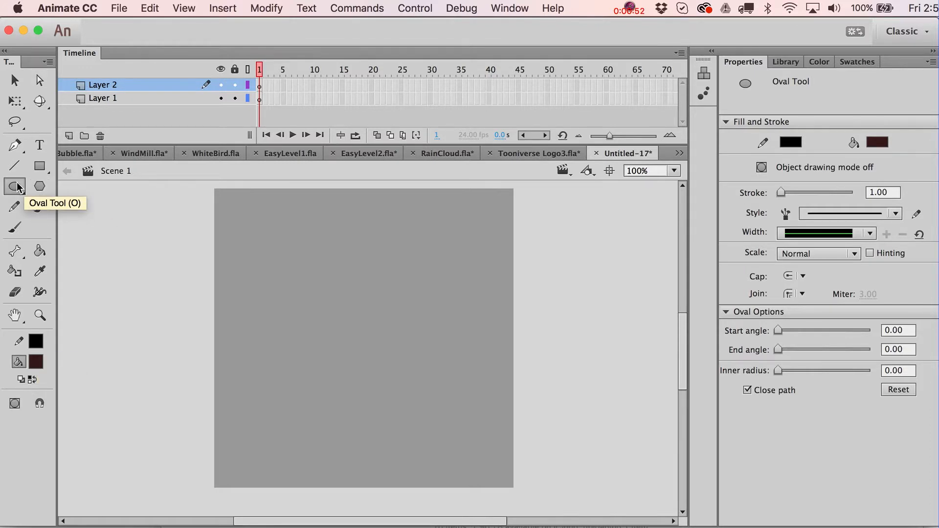
click(36, 362)
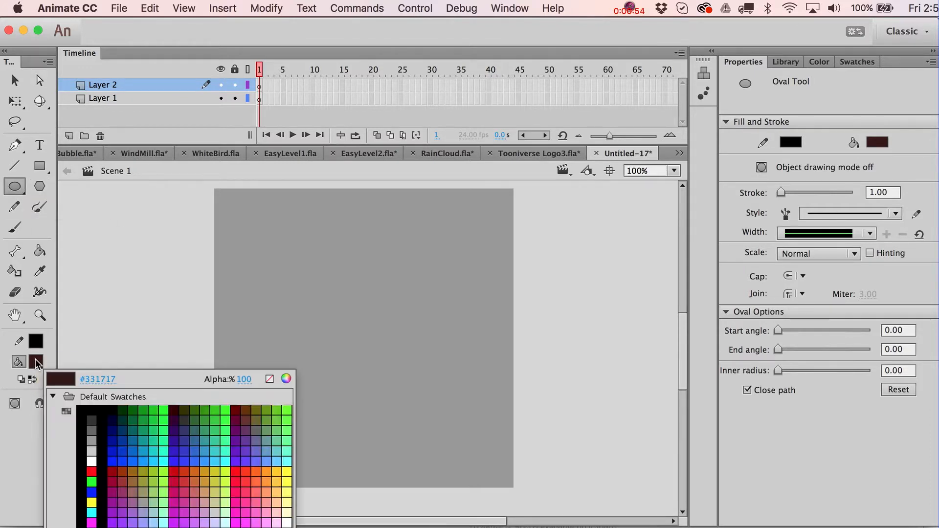
click(88, 410)
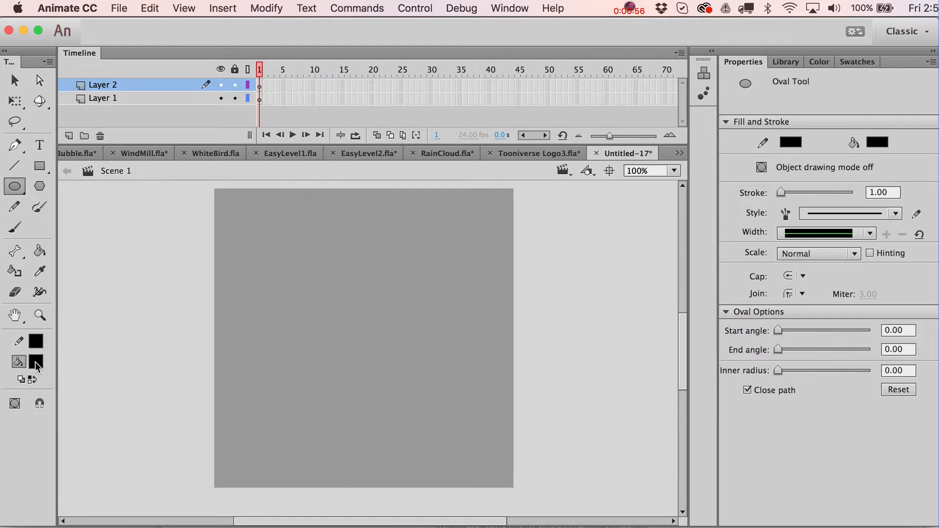
click(35, 341)
click(173, 408)
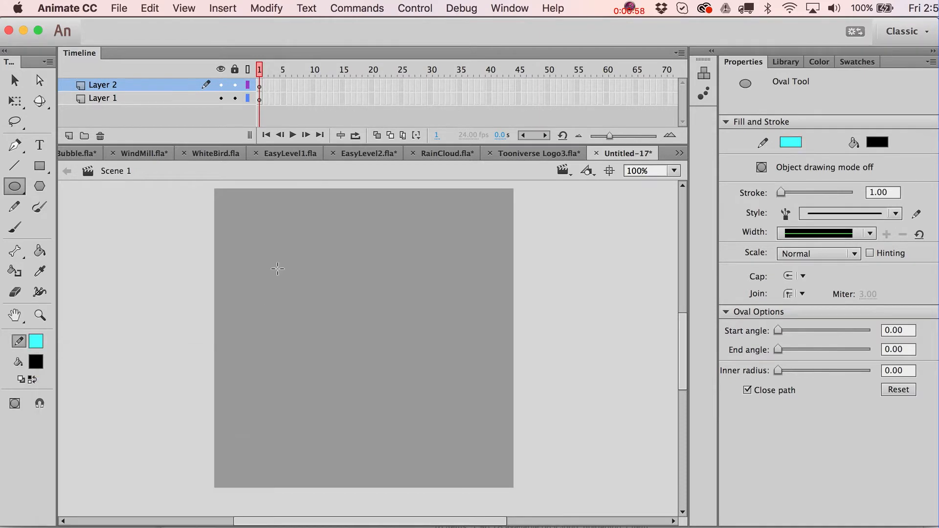
drag(281, 254, 412, 399)
key(super+z)
- Draw a black circle about 359 px in diameter with no stroke on the new layer
click(37, 344)
click(272, 361)
drag(228, 205, 512, 444)
- Align the black circle to the stage's upper-left corner by setting its position to X 0 and Y 0
key(v)
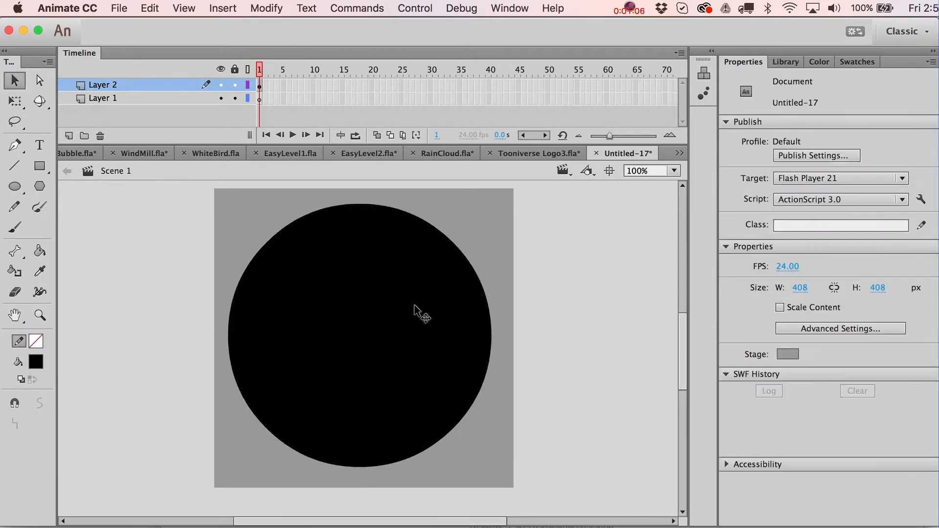
click(416, 313)
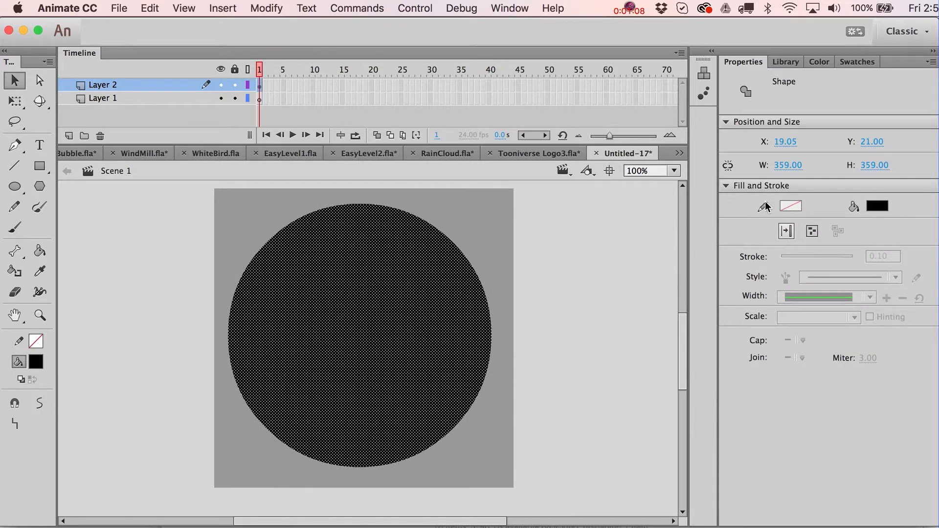
click(573, 224)
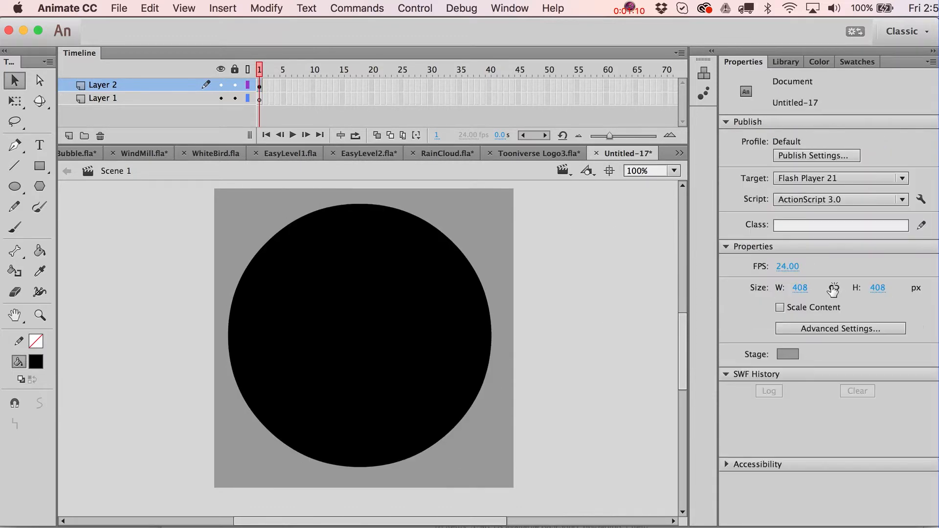
click(449, 320)
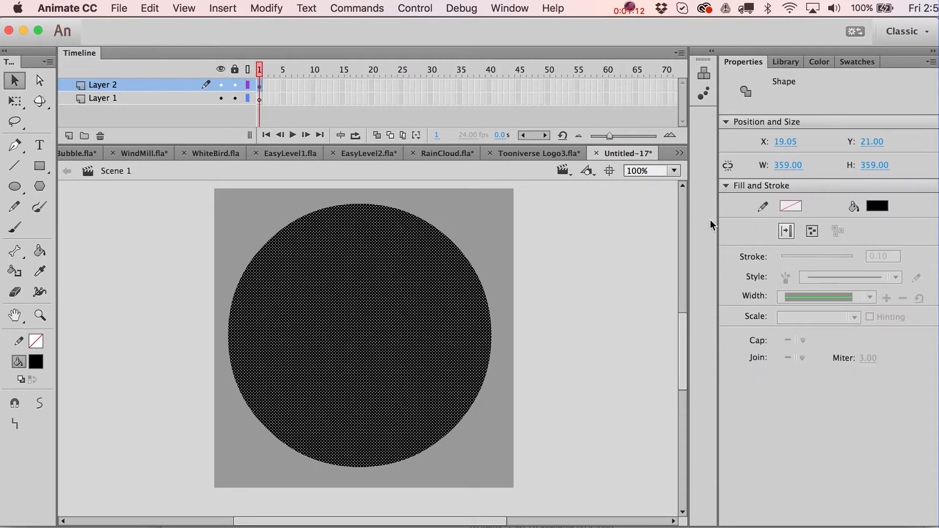
click(786, 142)
text(0)
key(Tab)
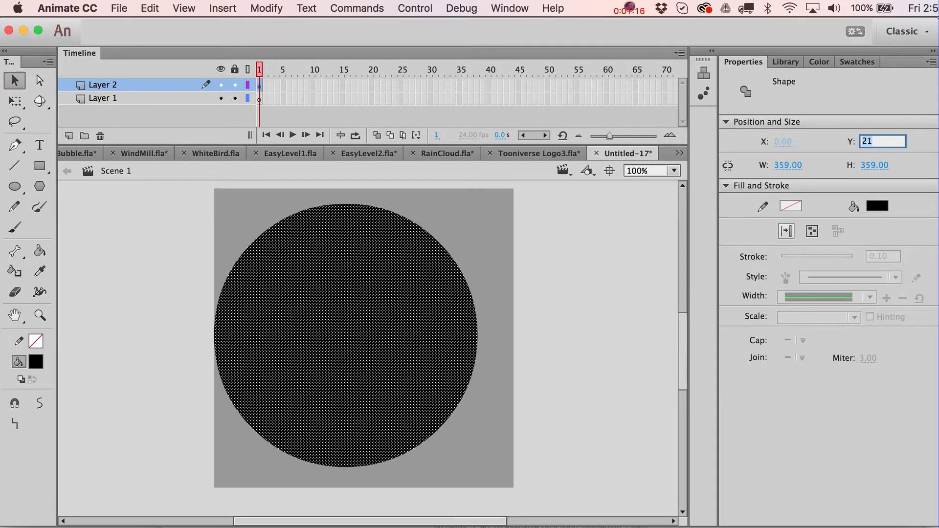
text(0)
key(Tab)
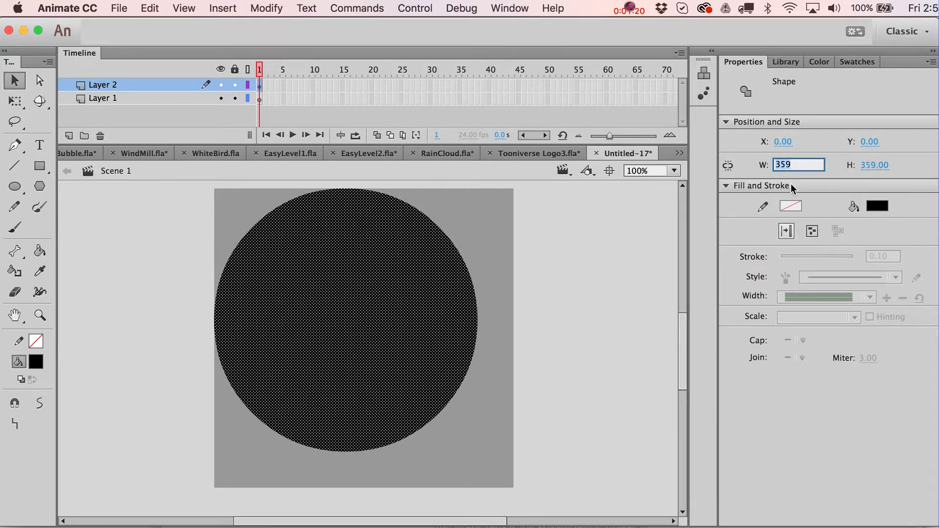
- Set the black circle's width and height to 408 px so it fills the stage
text(408)
key(Tab)
text(40)
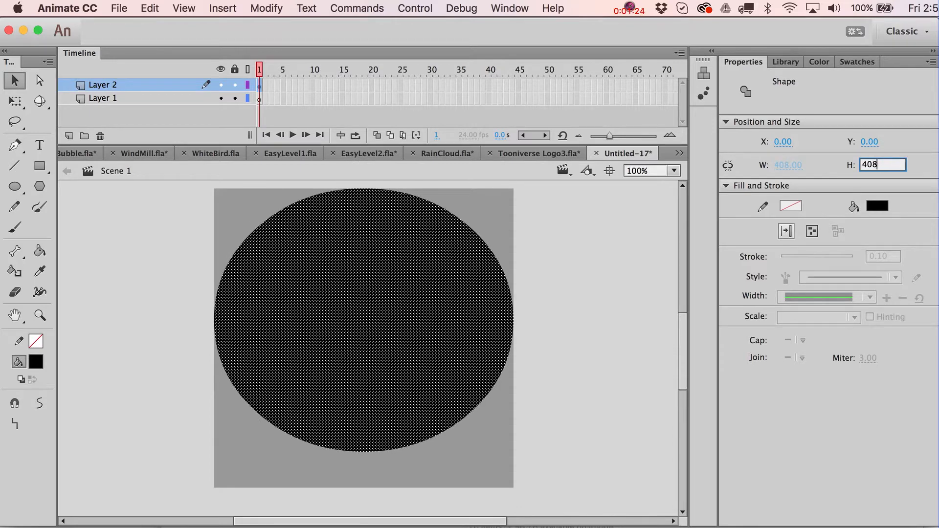
key(Return)
click(529, 264)
- Duplicate the black circle in place onto a new third layer, undoing any shift of the copy
click(498, 313)
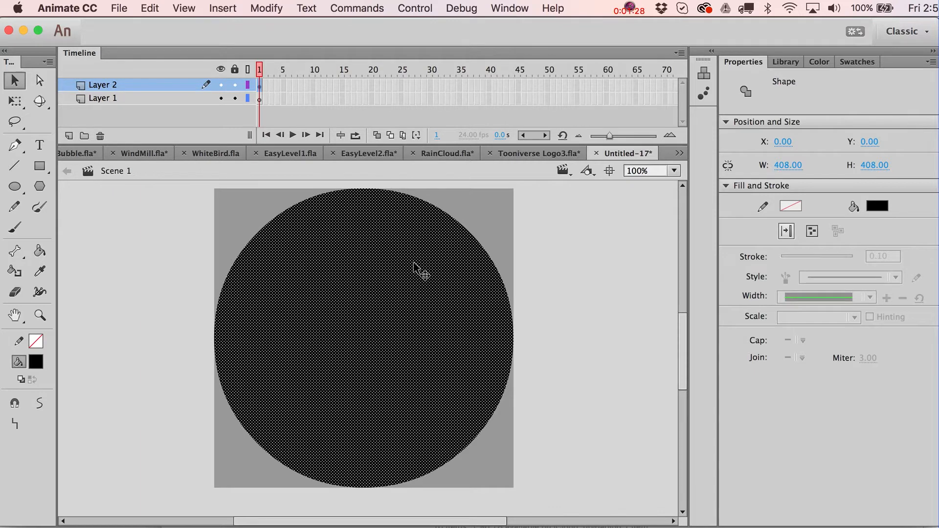
click(69, 137)
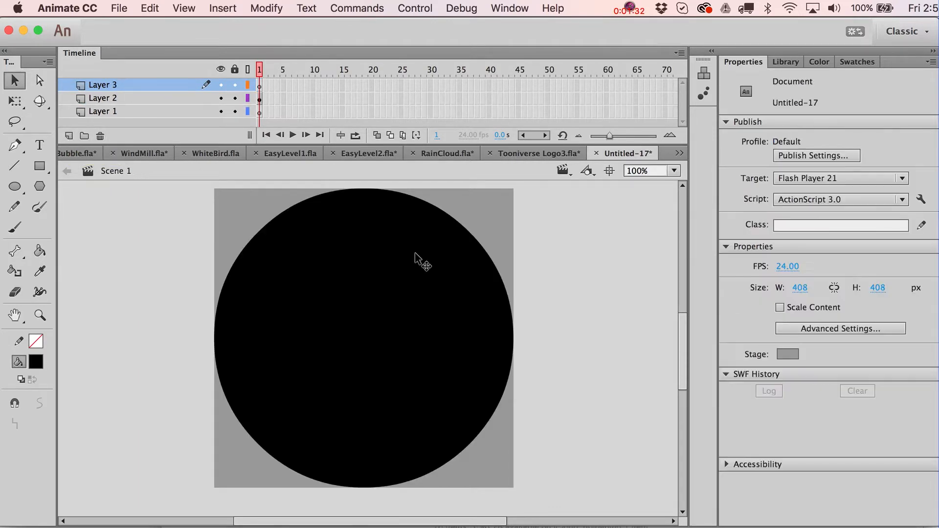
key(super+a)
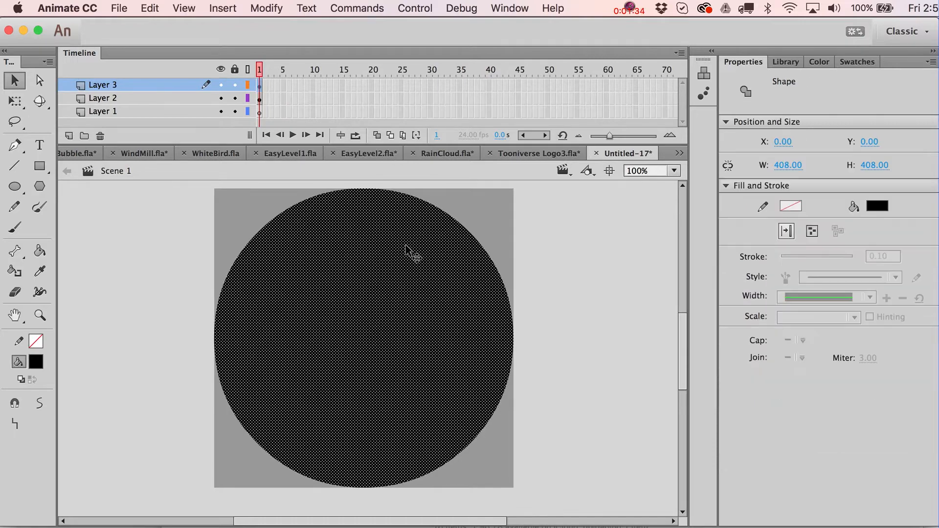
drag(410, 252, 558, 203)
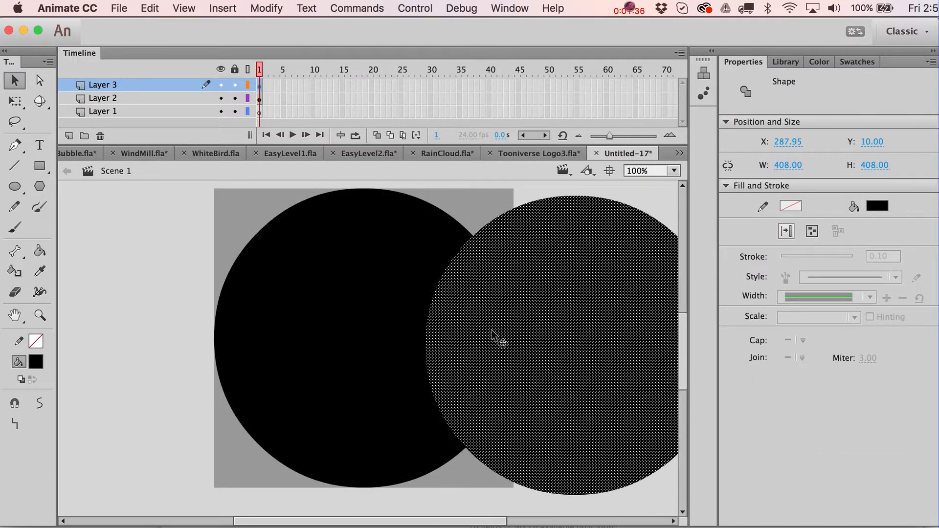
key(super+z)
- Recolor the duplicate circle to #333399 and scale it down around its center to about 20 px
click(36, 362)
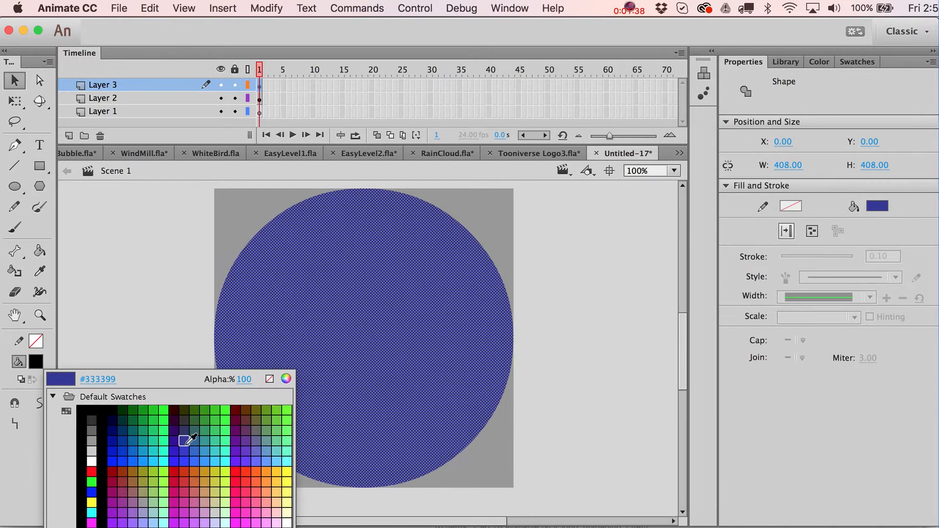
click(183, 440)
key(q)
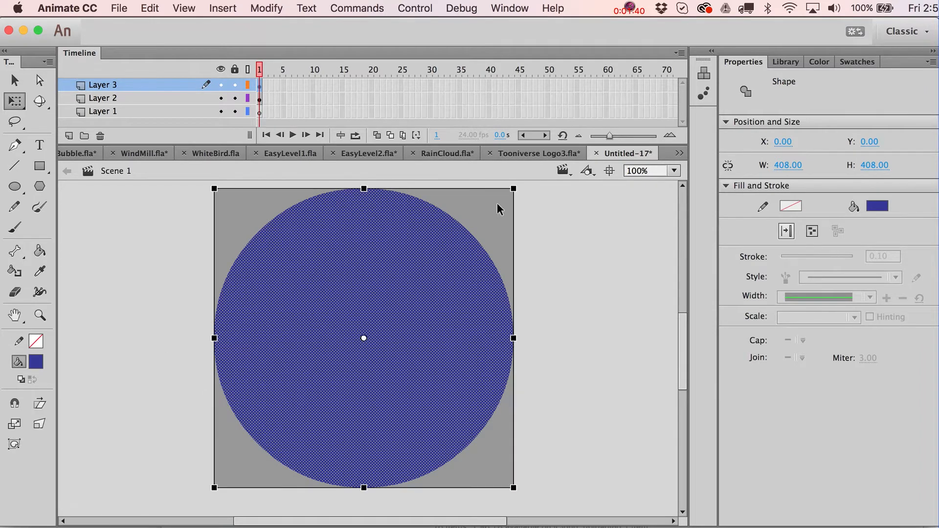
drag(518, 187, 375, 254)
key(v)
click(567, 275)
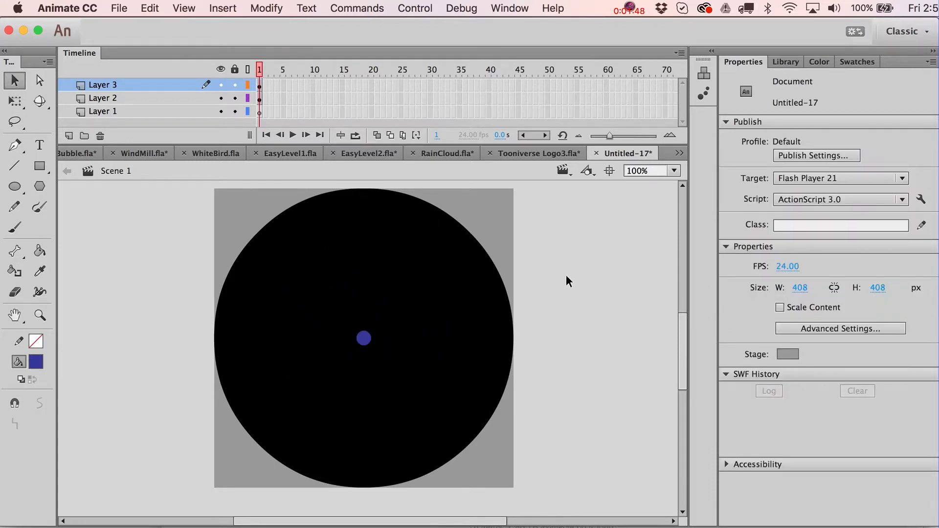
click(367, 343)
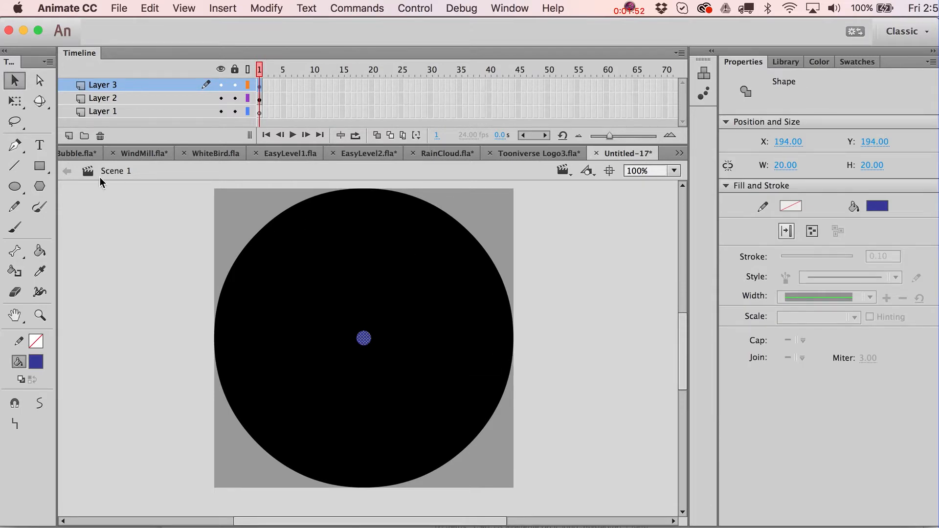
- Draw a #333399 rectangle about 30 by 26 px across the black circle's right edge and delete its cyan outline
click(15, 166)
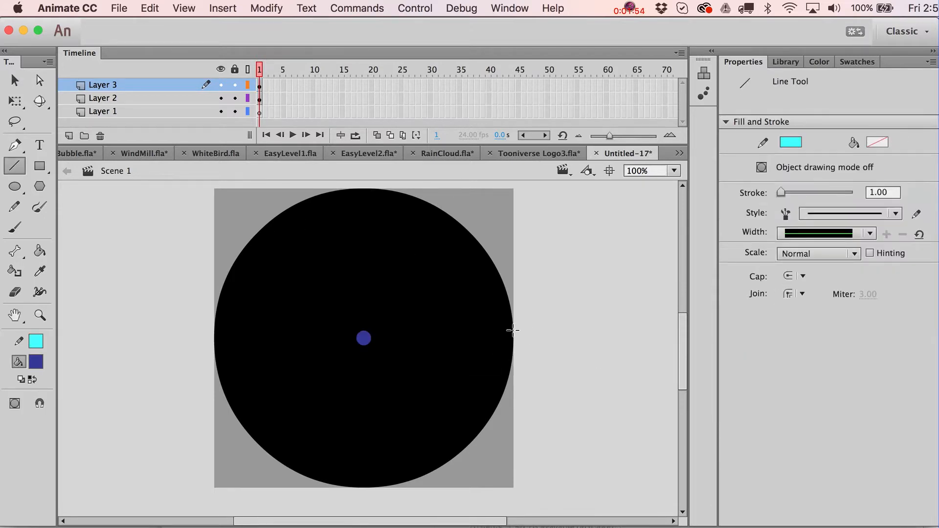
click(39, 166)
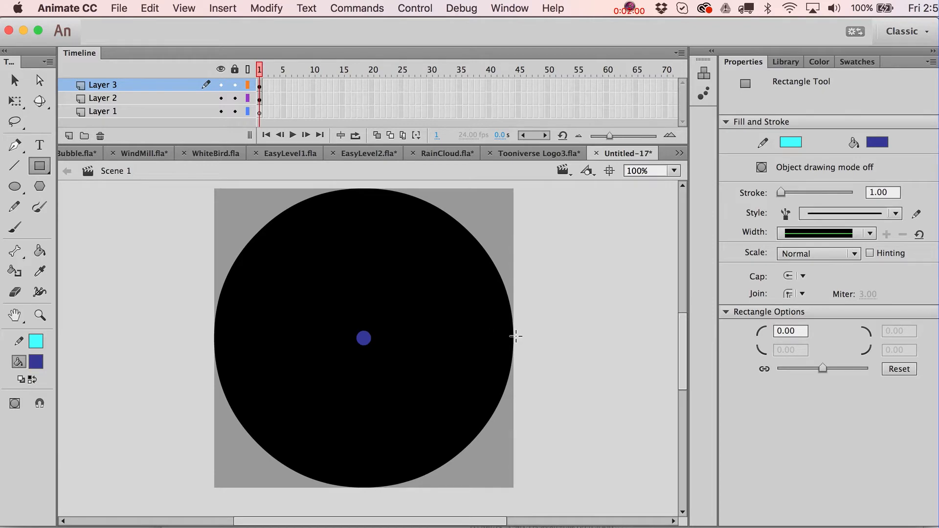
drag(506, 329, 528, 346)
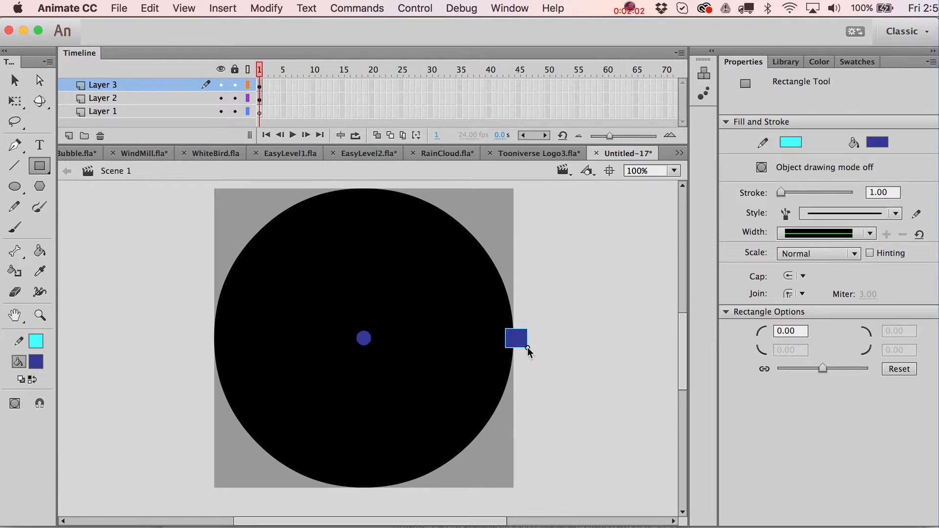
key(v)
double_click(528, 347)
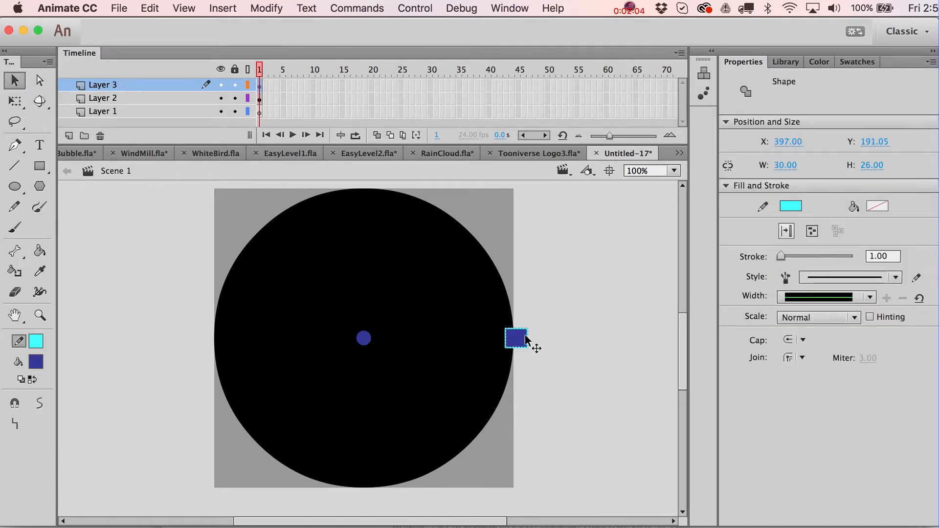
click(559, 336)
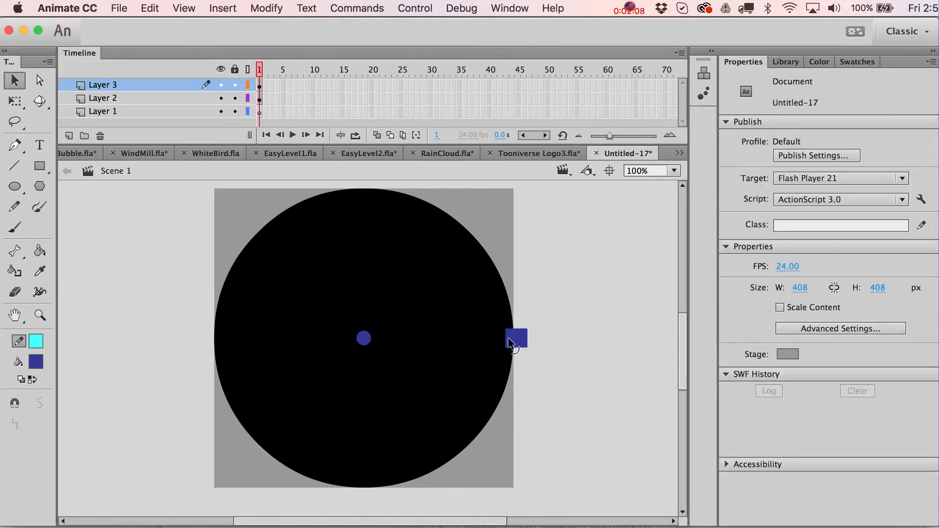
- Convert the center dot and the edge rectangle together into one movie clip symbol named dsjfs;;sfd
click(365, 341)
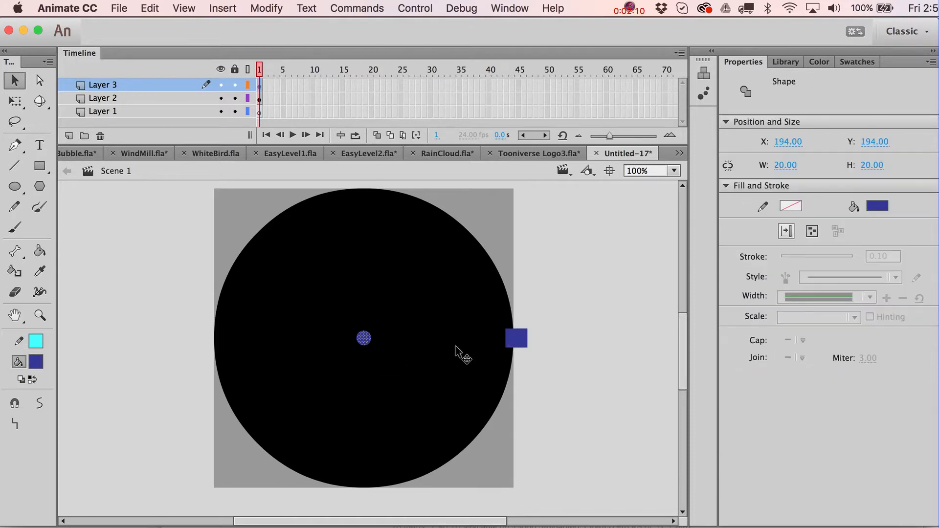
shift+click(519, 344)
drag(519, 332, 525, 242)
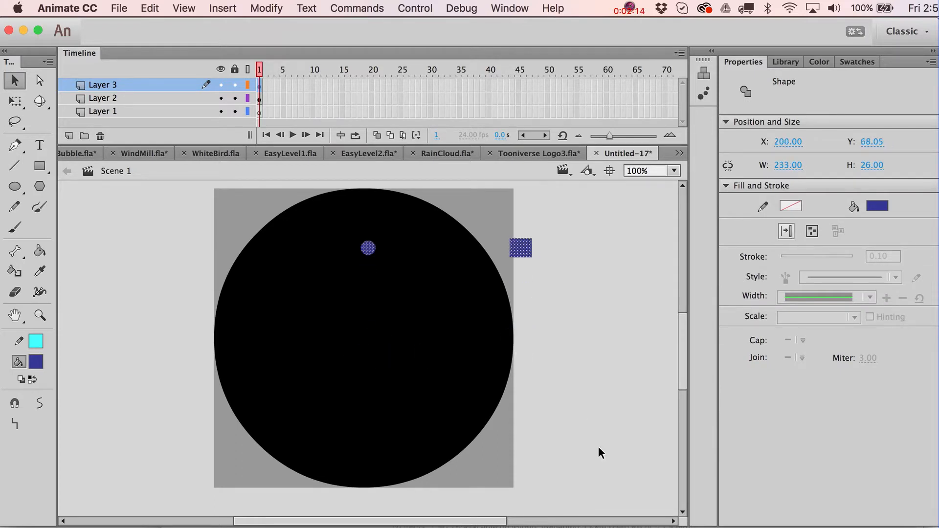
key(super+z)
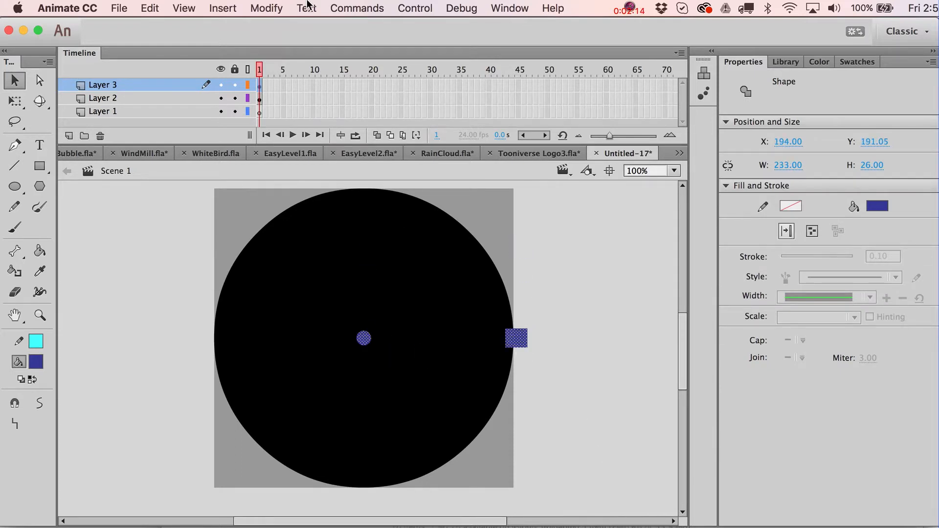
click(266, 5)
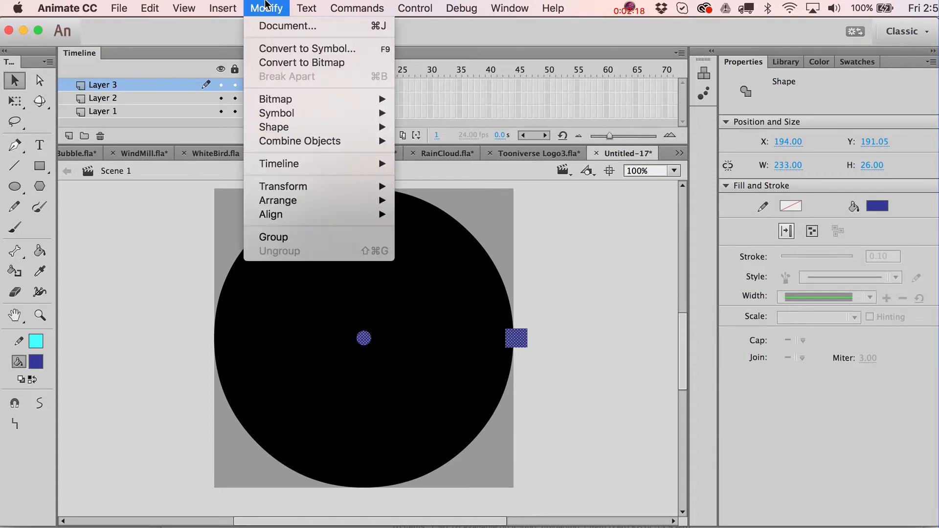
mouse_move(295, 127)
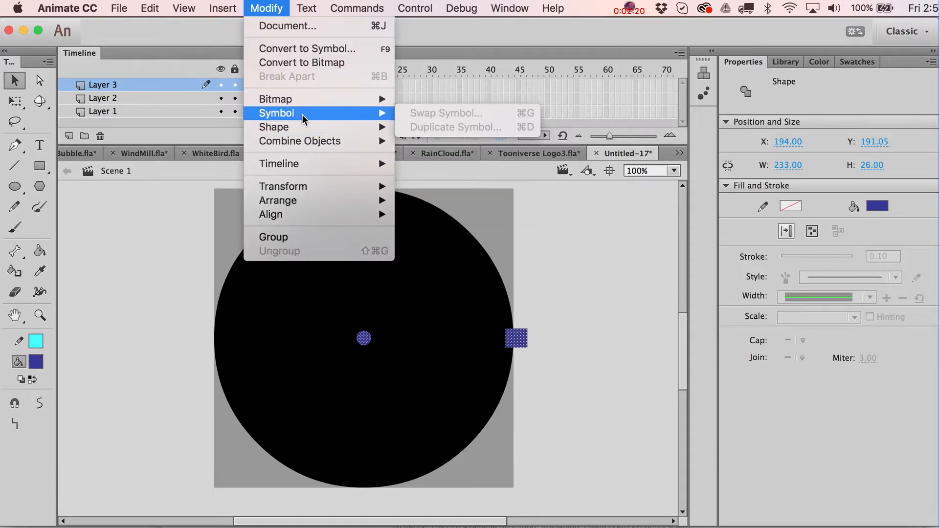
click(333, 52)
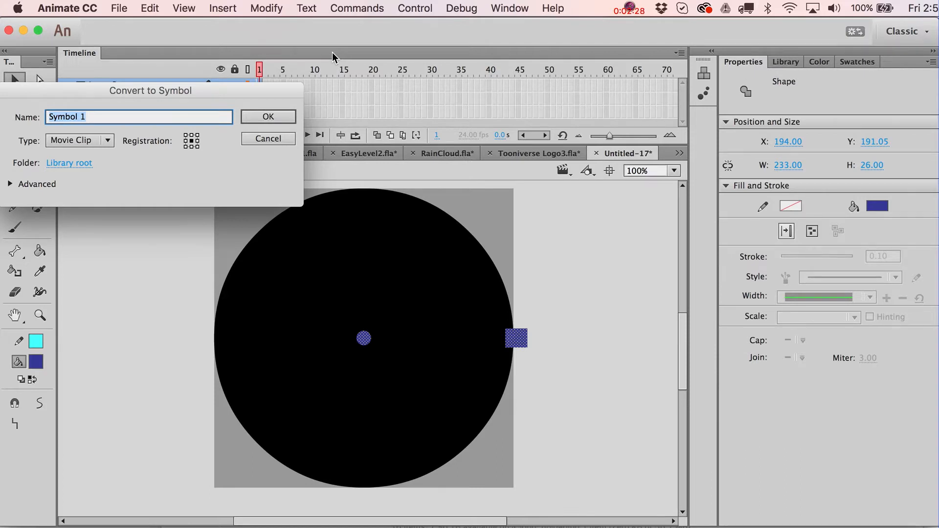
text(dsjfs;;sfd)
key(Return)
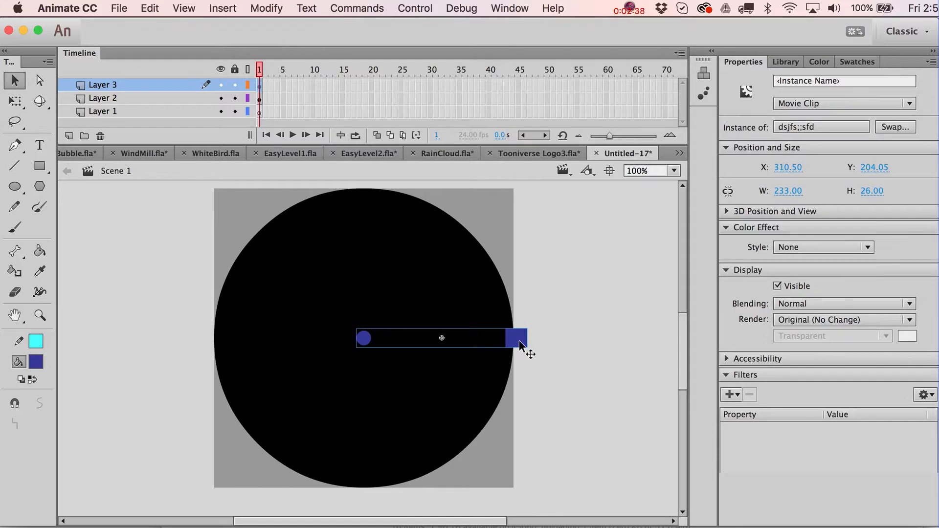
- Try copying the symbol instance above the original and reshaping the tooth inside the symbol, undoing both changes
alt+drag(519, 344, 520, 318)
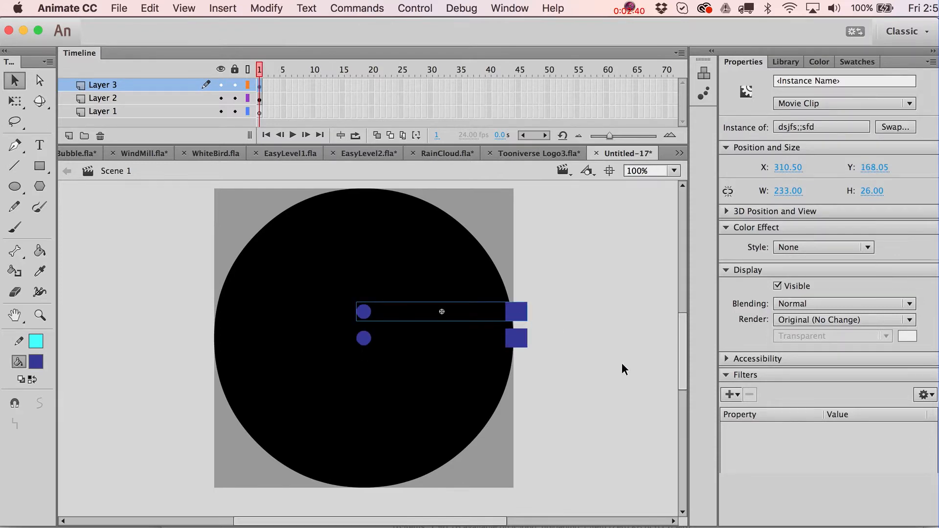
double_click(521, 313)
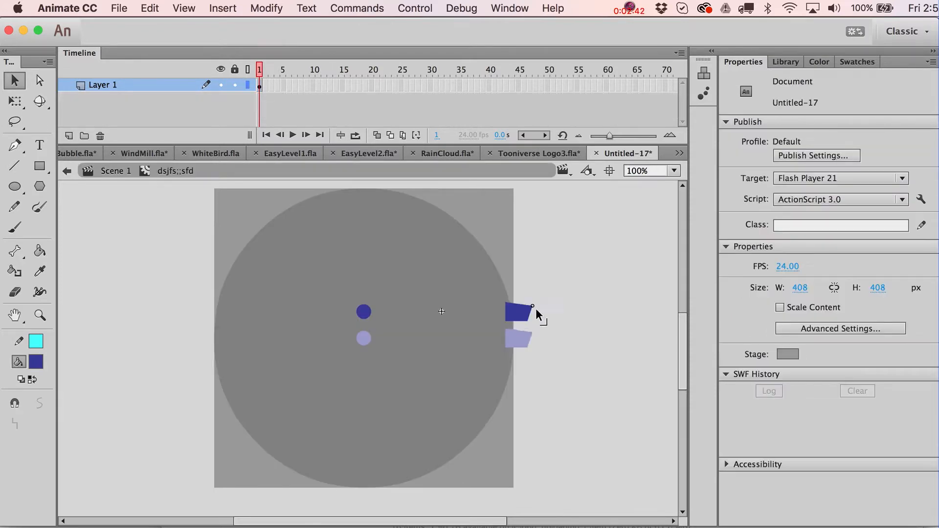
key(ctrl+z)
double_click(576, 341)
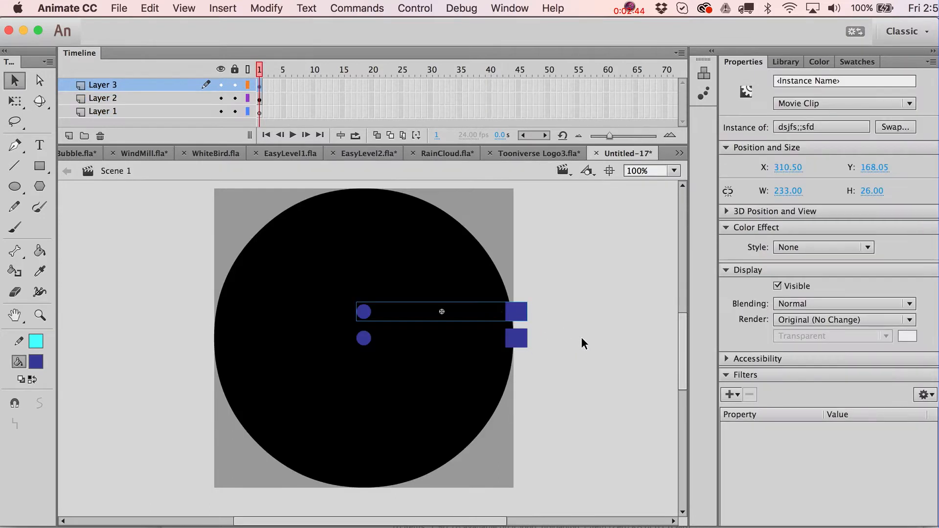
key(ctrl+z)
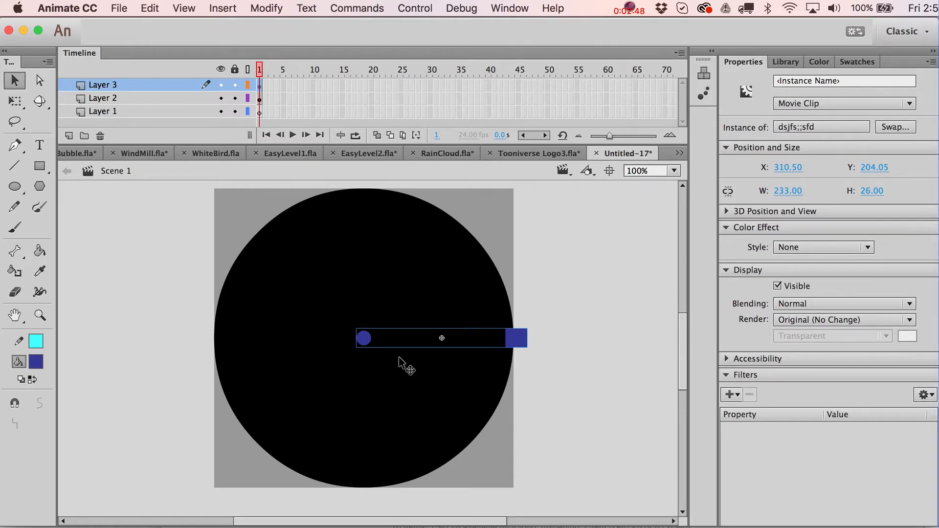
- Move the symbol instance's transformation point onto the middle of the center dot
key(q)
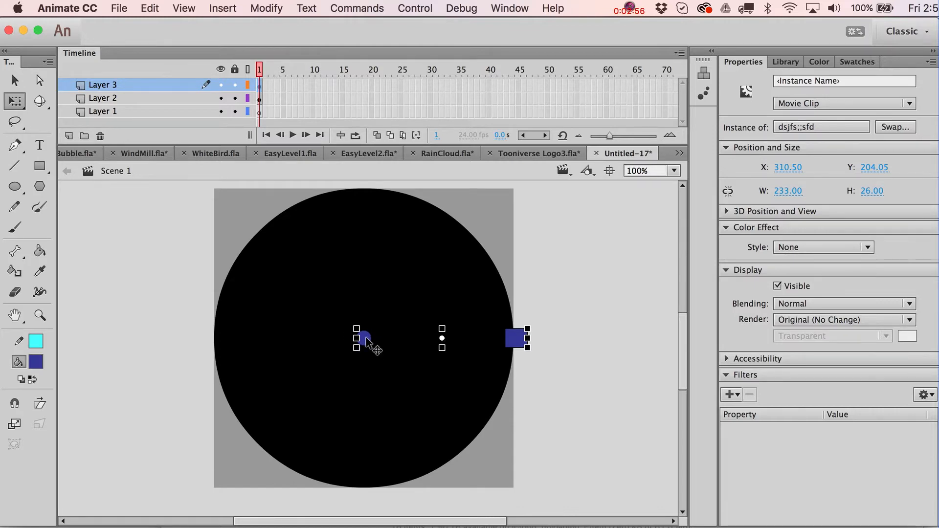
click(39, 315)
drag(323, 304, 521, 394)
key(q)
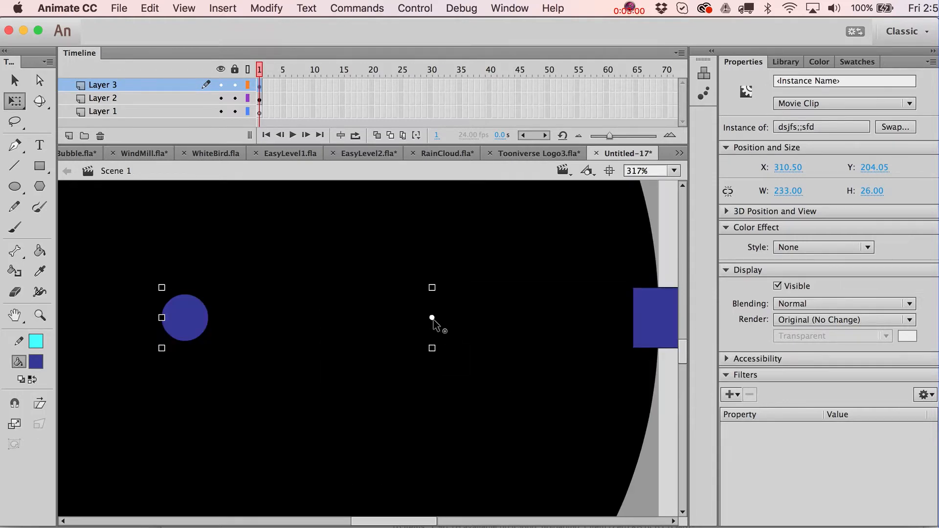
drag(432, 318, 185, 318)
key(super+1)
key(v)
click(497, 352)
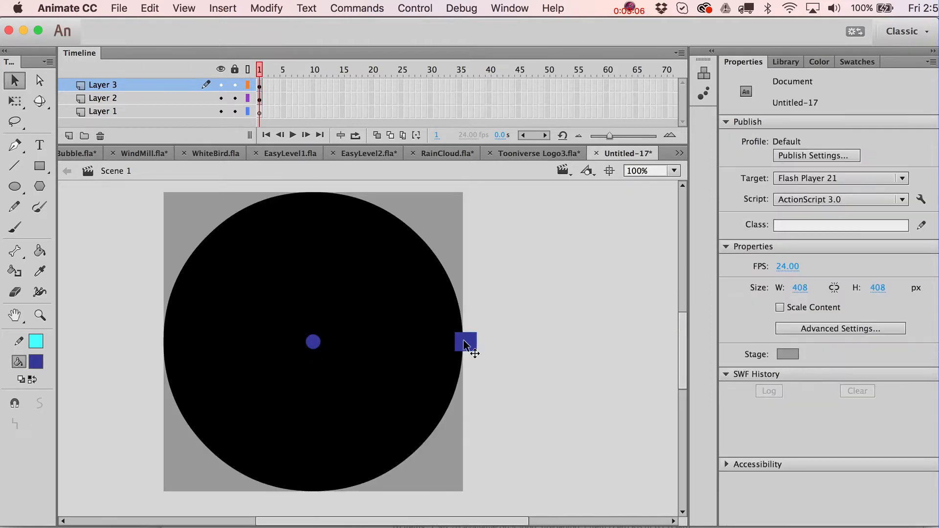
- Try pasting three copies of the tooth instance in place and rotating them freehand counterclockwise around the center dot
click(463, 343)
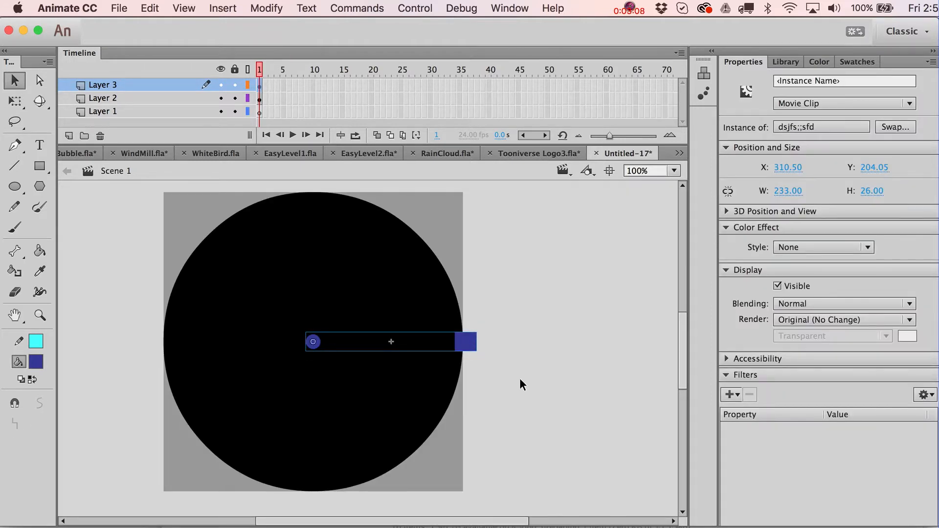
click(150, 8)
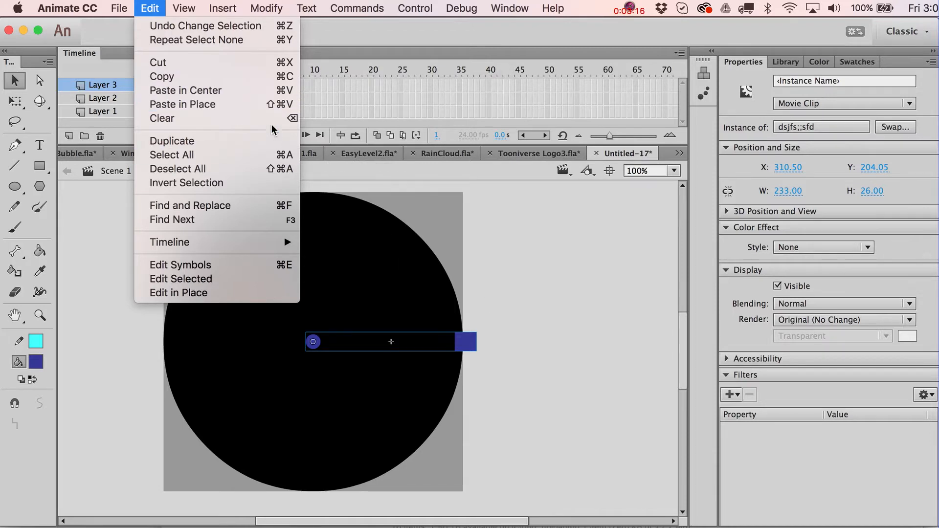
click(268, 108)
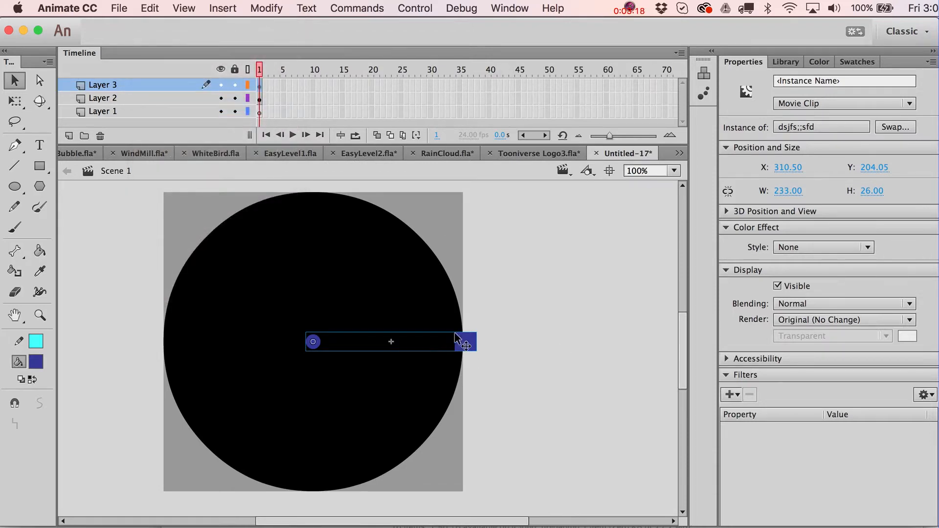
key(q)
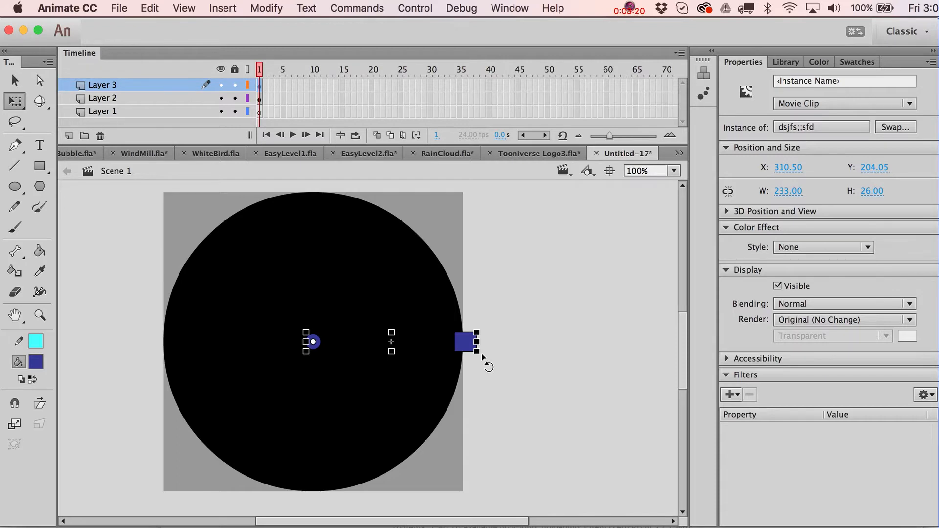
drag(482, 356, 482, 320)
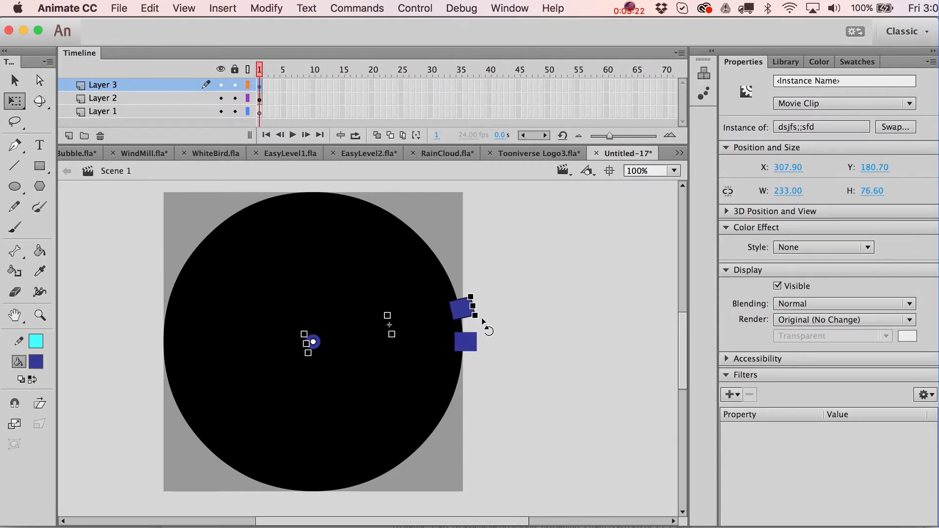
key(shift+super+v)
key(shift+Right)
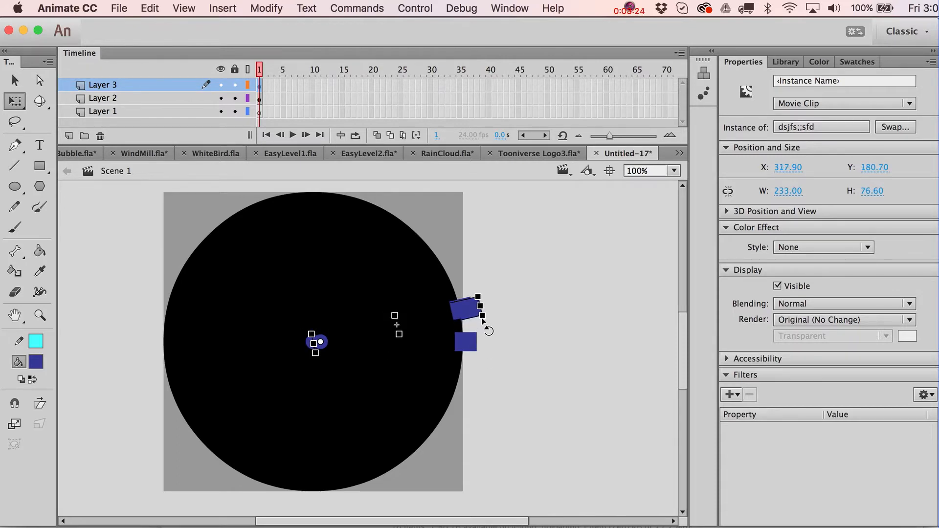
key(shift+Left)
drag(483, 321, 476, 283)
drag(474, 281, 463, 245)
key(v)
click(556, 304)
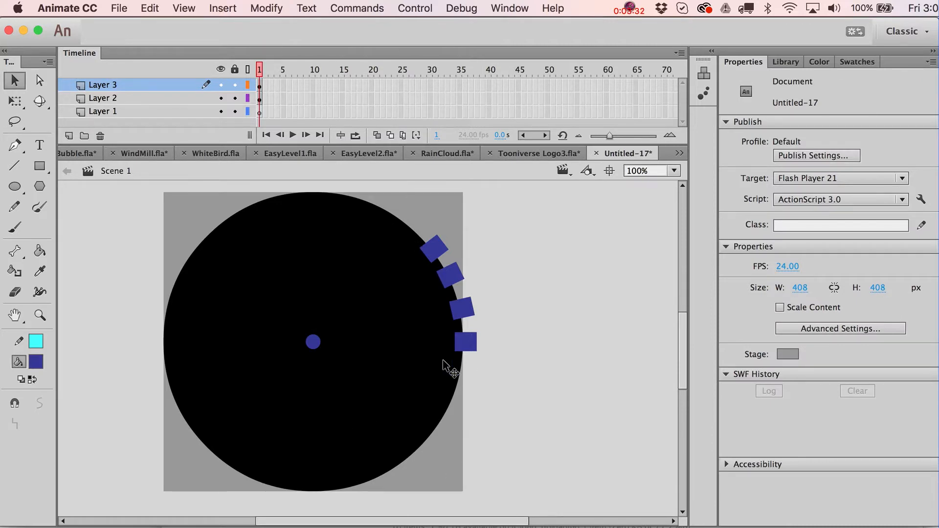
- Delete the three freehand-rotated tooth copies, keeping only the original tooth
click(435, 249)
key(Delete)
click(450, 274)
key(Delete)
click(468, 303)
key(Delete)
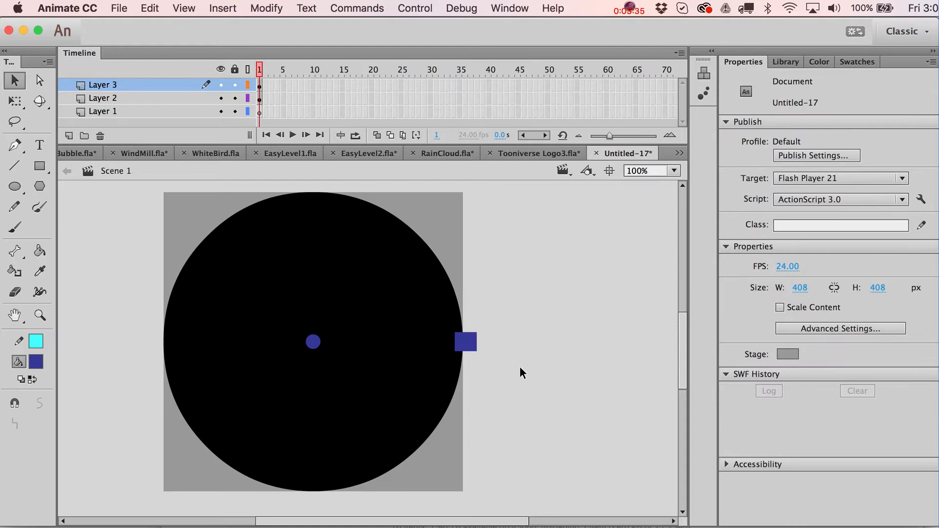
- Reshape the tooth inside the symbol into an outward-tapering trapezoid about 75 px high at its base
click(467, 343)
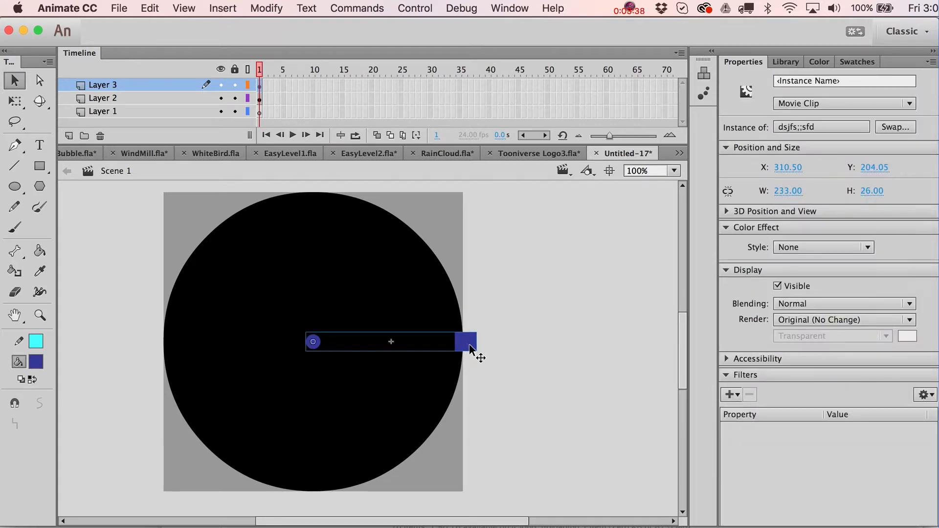
double_click(469, 344)
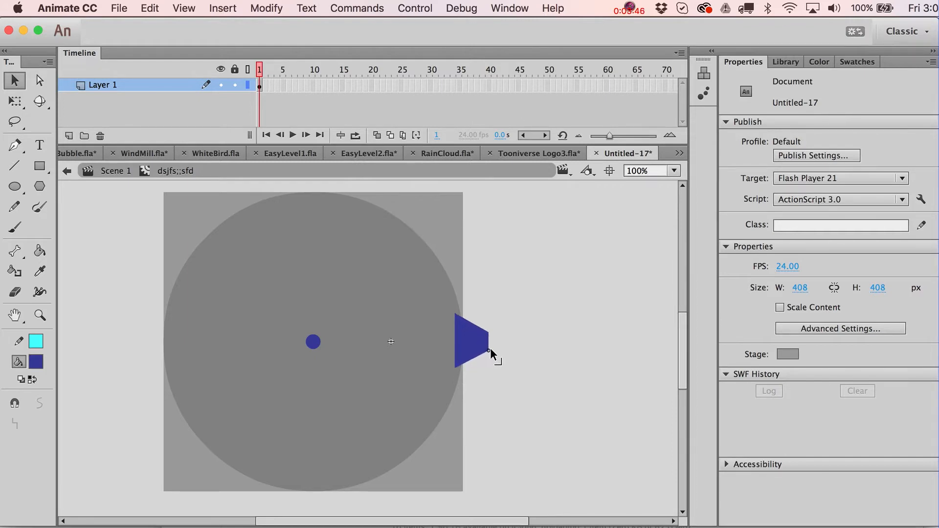
double_click(515, 362)
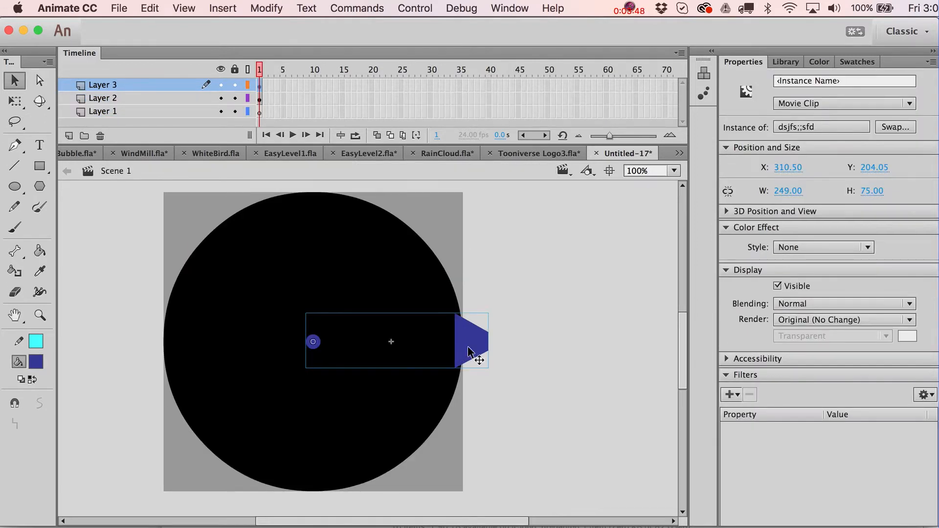
- Paste a copy of the tooth instance in place and rotate it 15 degrees around the center dot at 100% scale
click(288, 7)
mouse_move(283, 112)
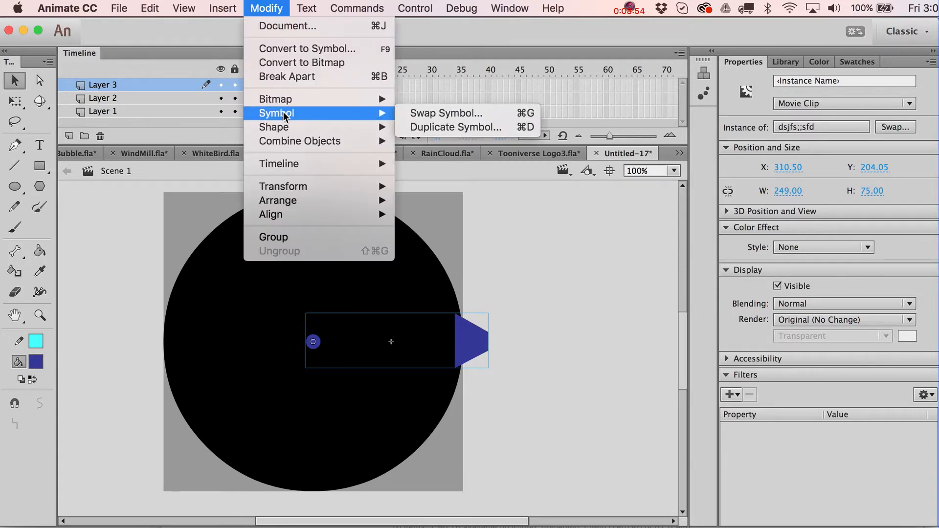
mouse_move(288, 186)
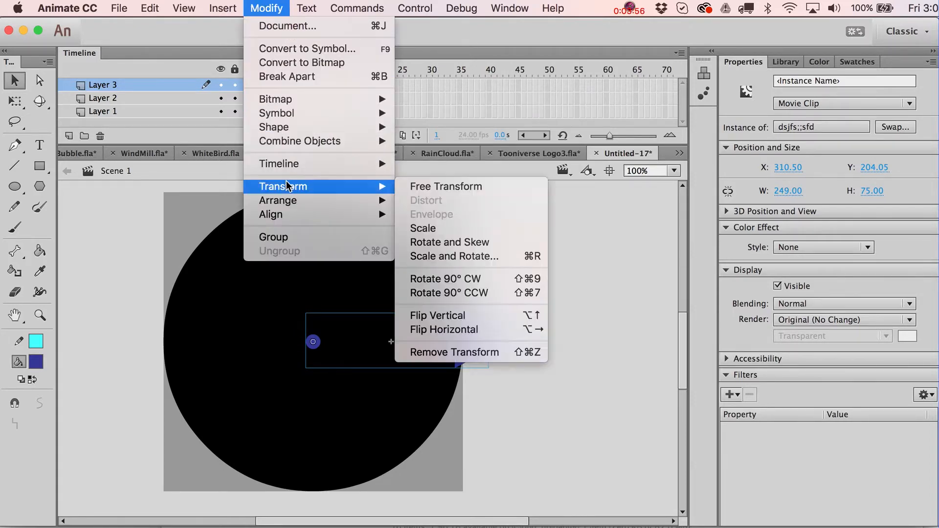
click(468, 256)
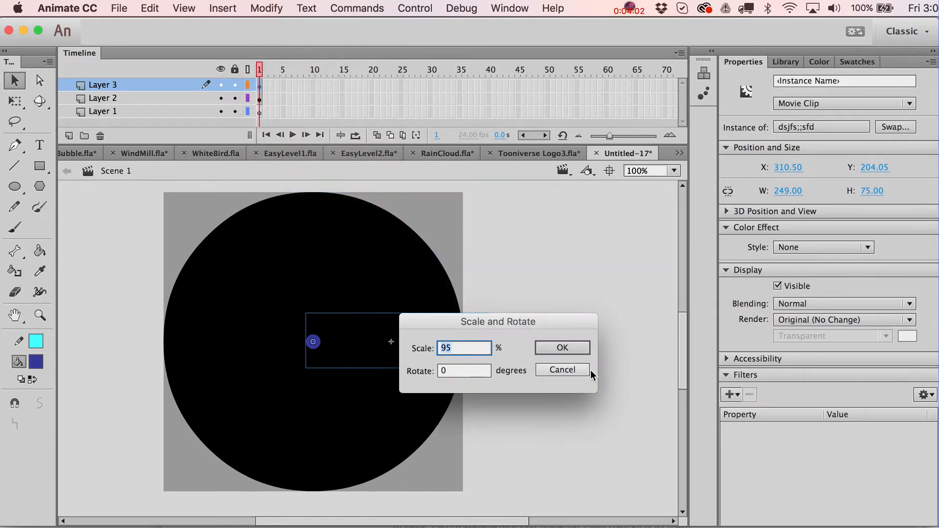
text(100)
key(Tab)
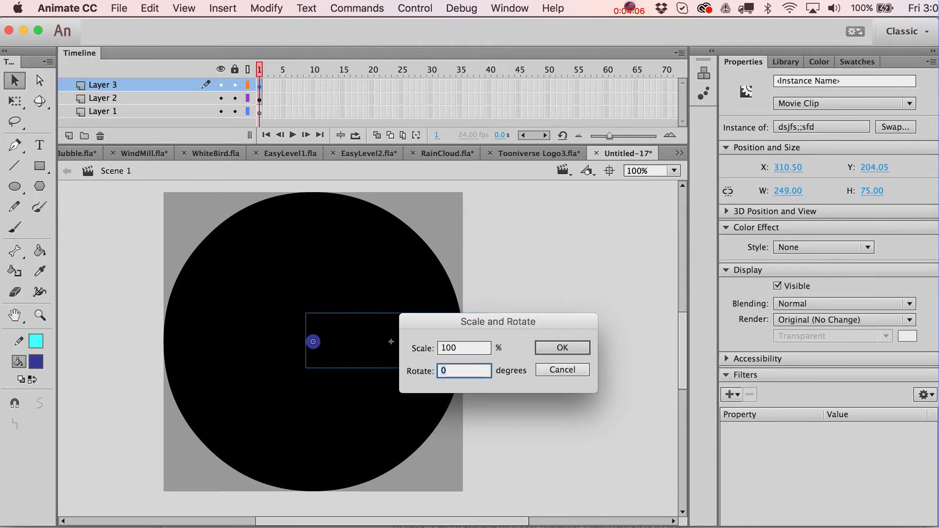
key(Return)
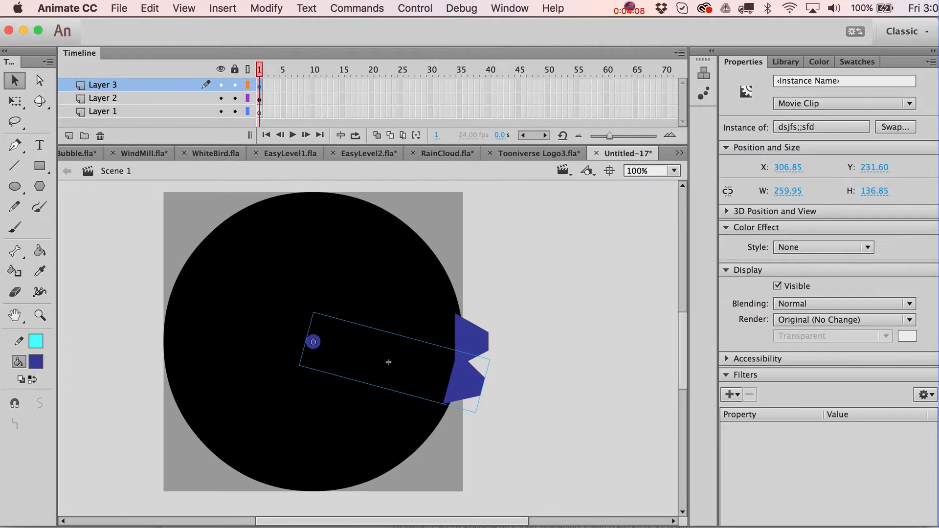
- Add two more tooth copies in place, each rotated a further 15 degrees around the center dot
key(super+alt+s)
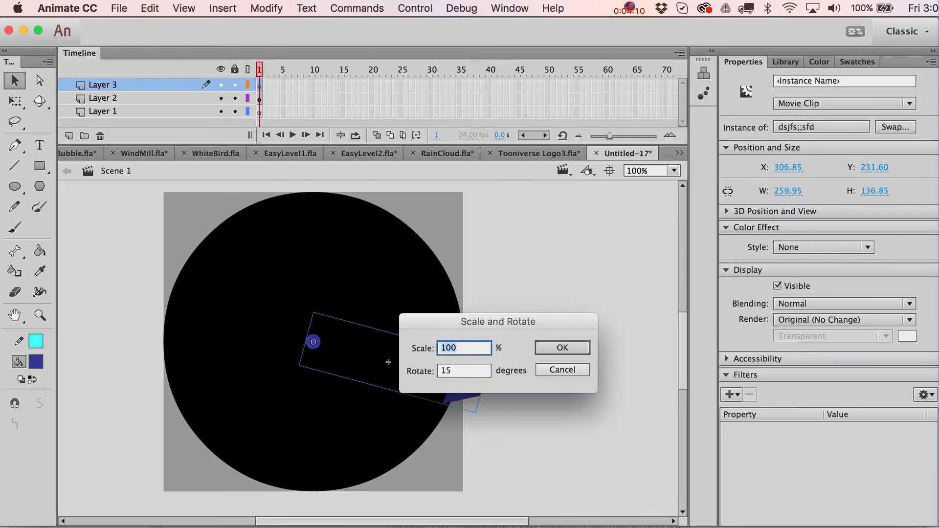
key(Return)
key(super+alt+s)
key(Return)
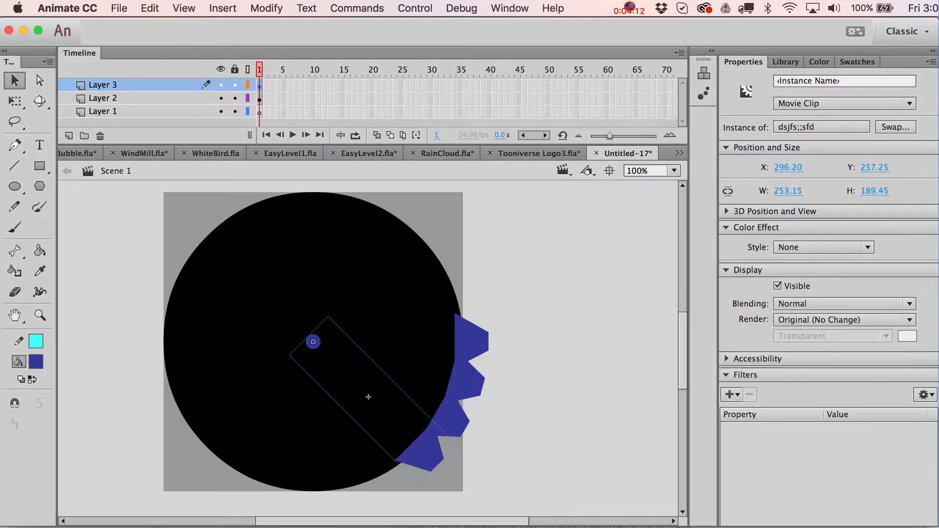
- Paste copies of the four teeth in place, rotate them together, and move their shared dot onto the center dot to continue the row
shift+click(462, 418)
shift+click(475, 381)
shift+click(477, 345)
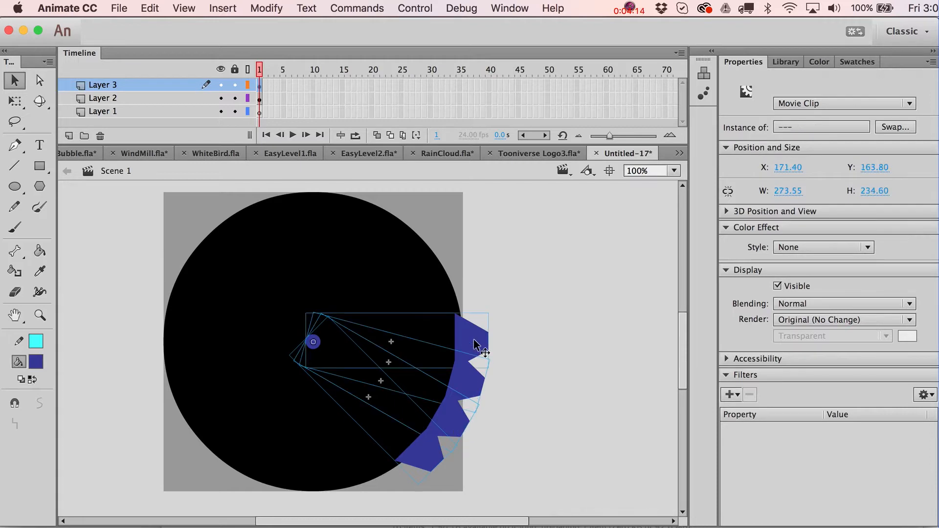
key(q)
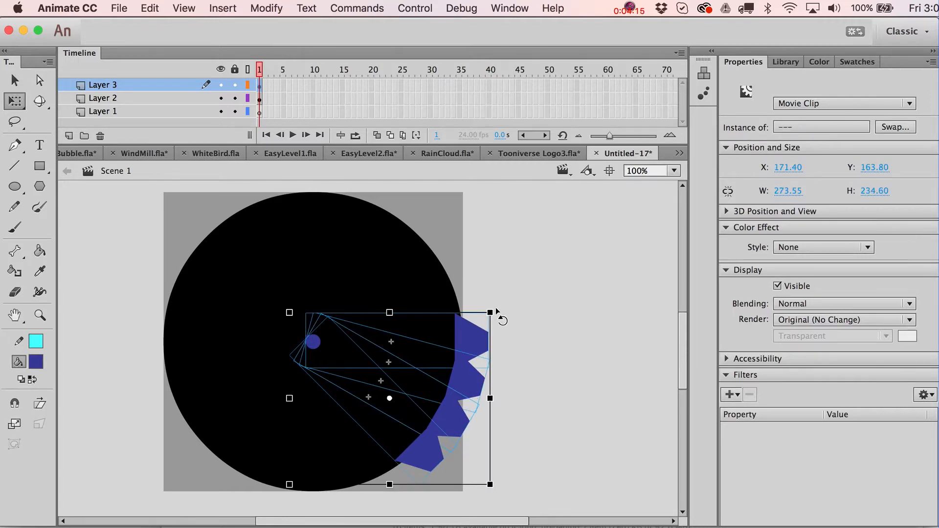
drag(499, 318, 491, 363)
key(super+z)
key(super+alt+s)
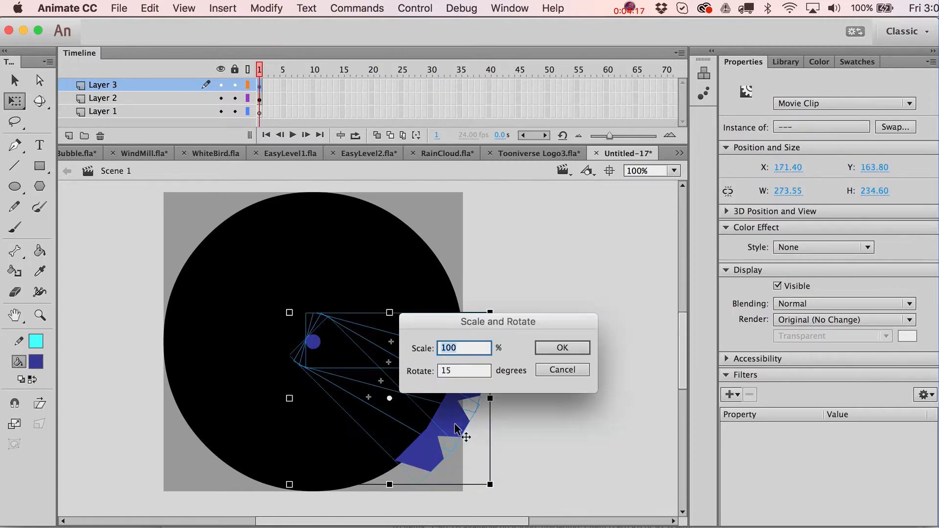
key(Tab)
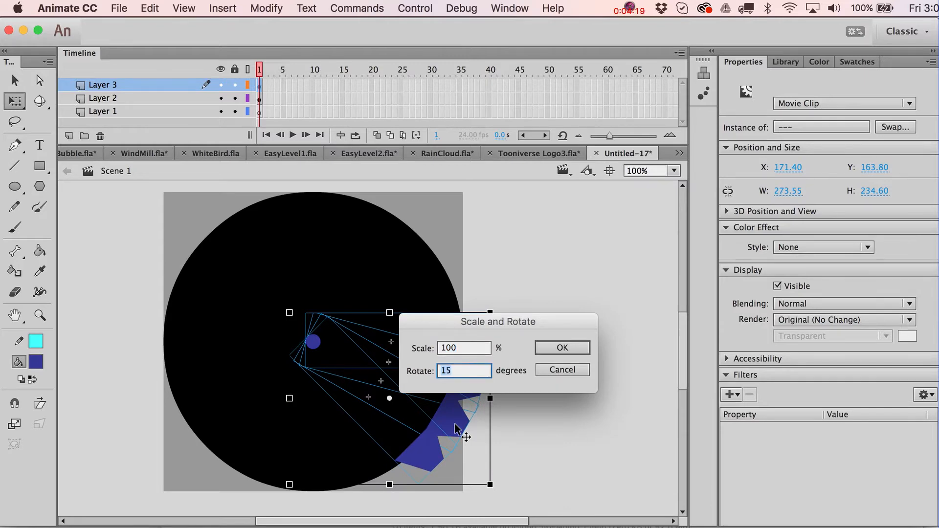
text(45)
key(Return)
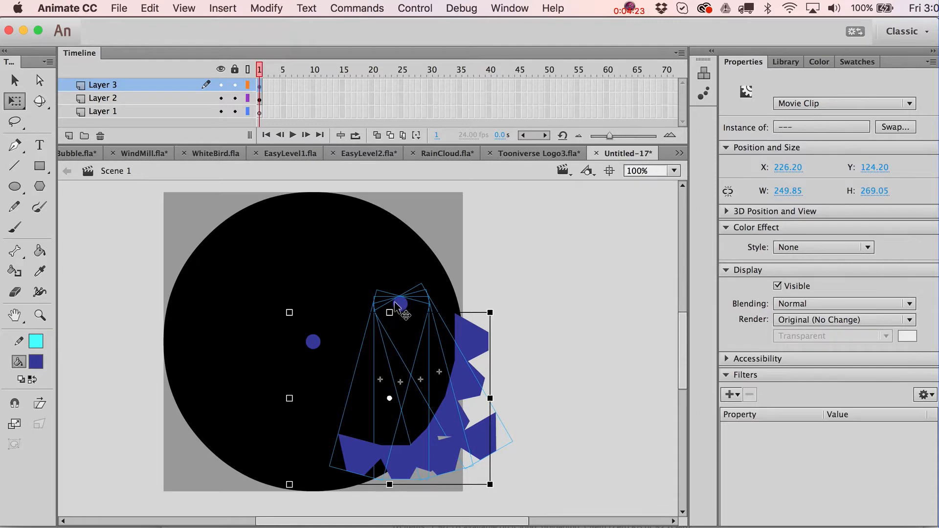
drag(394, 304, 309, 342)
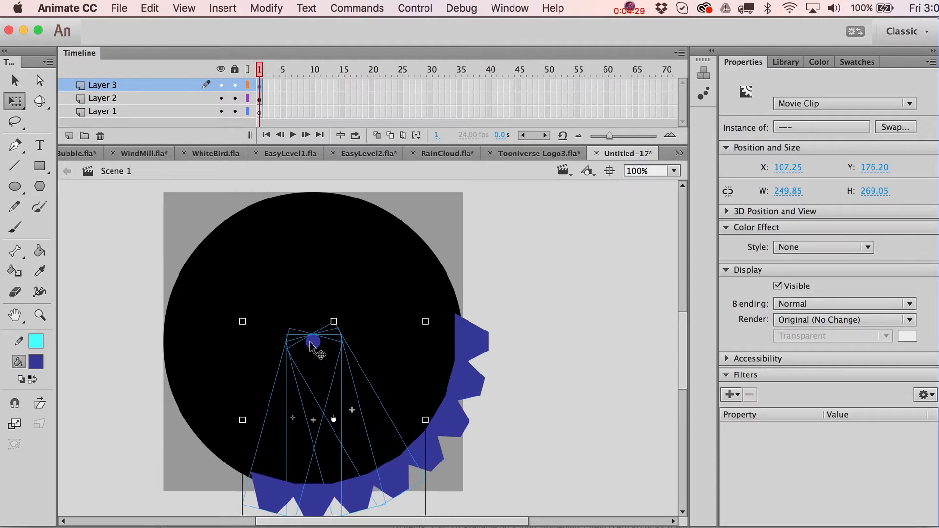
- Duplicate all eight teeth without the circle, rotate the copies as a group, and move them to the circle's left side
click(480, 398)
key(super+a)
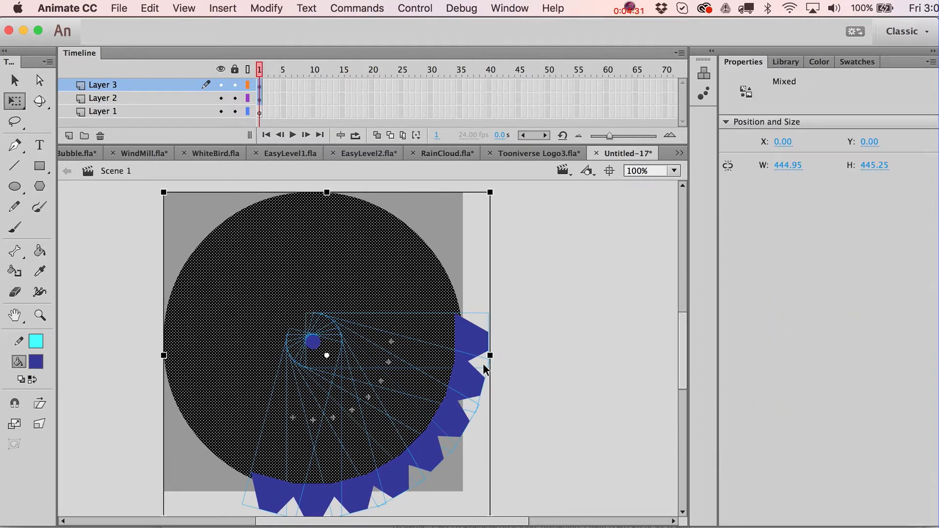
shift+click(387, 271)
key(shift+Right)
key(shift+Left)
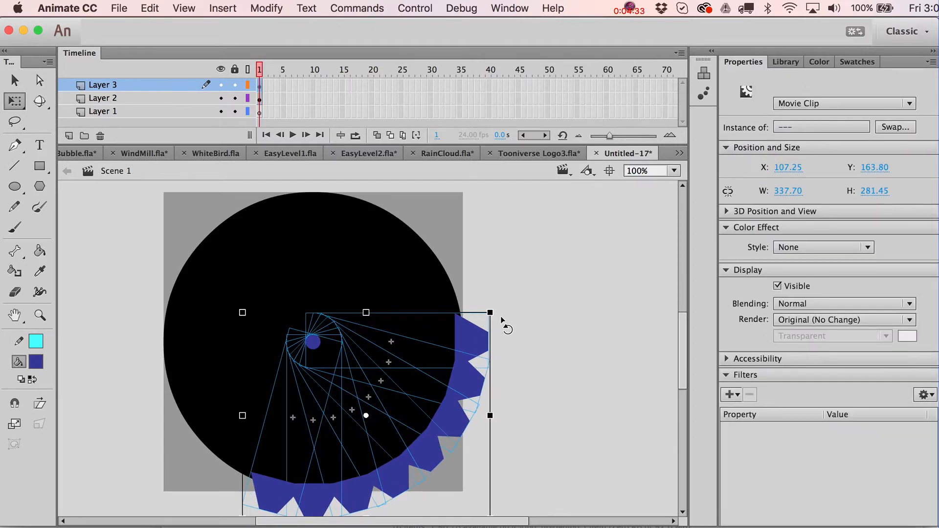
drag(500, 316, 420, 509)
key(v)
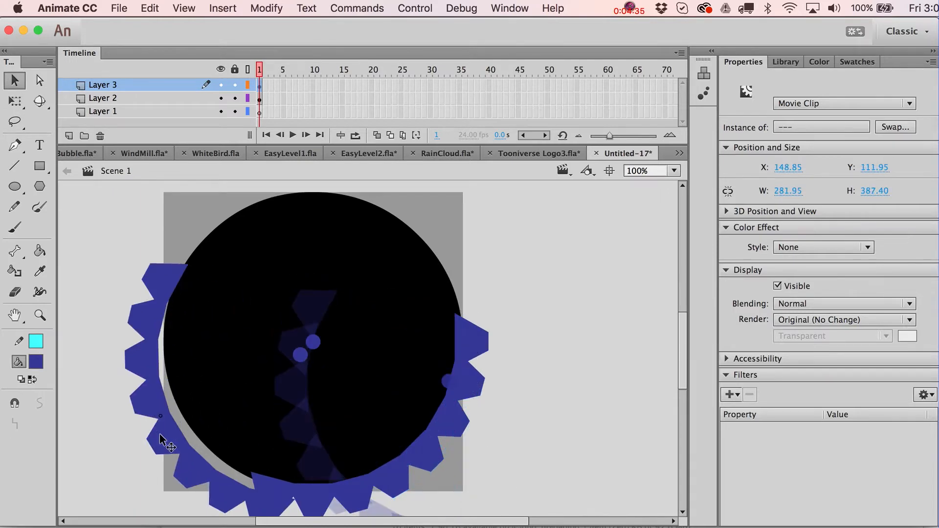
drag(160, 435, 153, 409)
- Rotate the left tooth group slightly further clockwise and nudge it 19 px right so its dot meets the center dot
key(q)
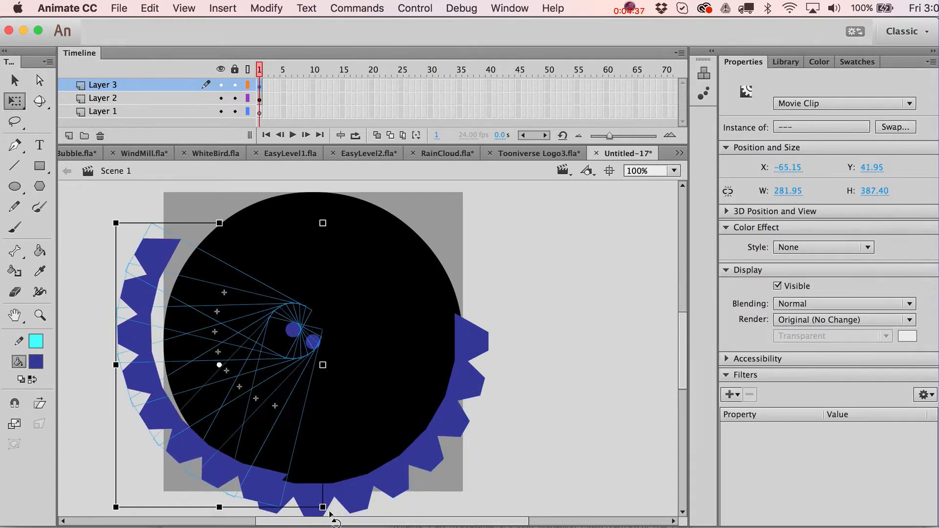
drag(333, 516, 287, 509)
key(v)
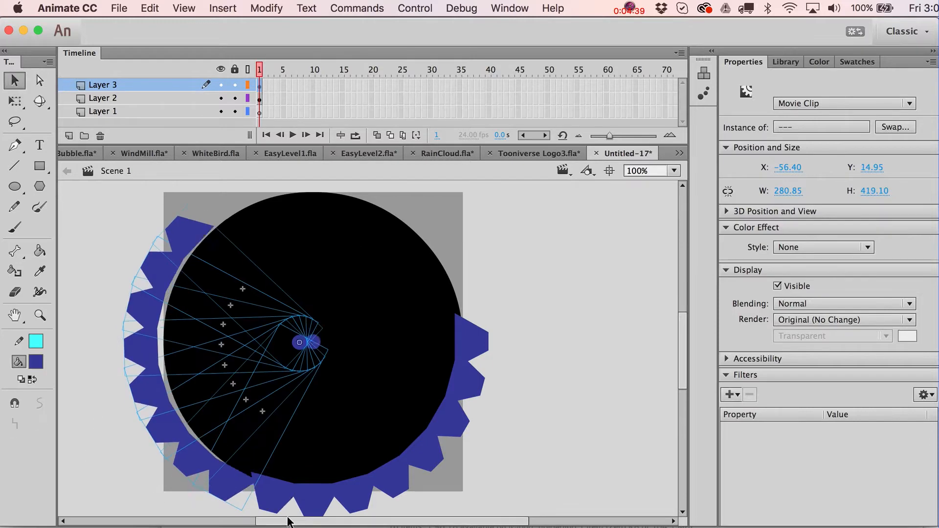
key(Right)
key(Right)
key(Right)
key(Right)
key(Right)
key(Right)
key(Right)
key(Right)
key(Right)
key(Right)
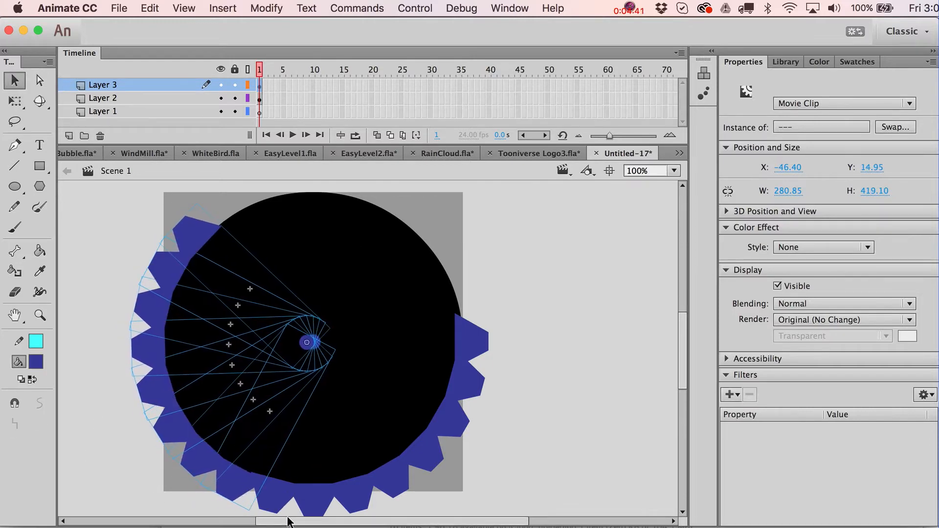
key(Right)
key(Right)
key(Right)
key(Right)
key(Right)
key(Right)
key(Right)
key(Right)
key(Right)
- Set the left tooth group's pivot on the center dot and rotate the group a few degrees clockwise around it
key(q)
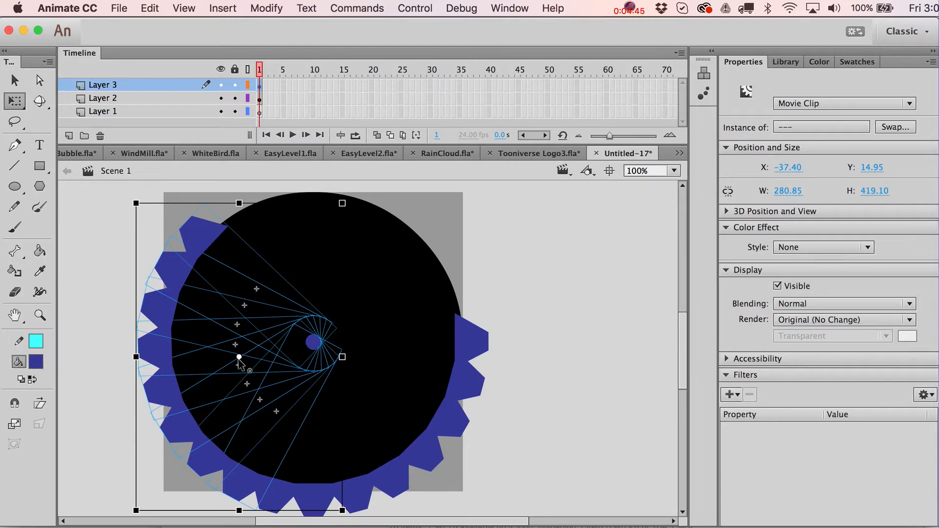
drag(239, 357, 316, 341)
drag(144, 200, 152, 172)
key(shift+Right)
key(shift+Left)
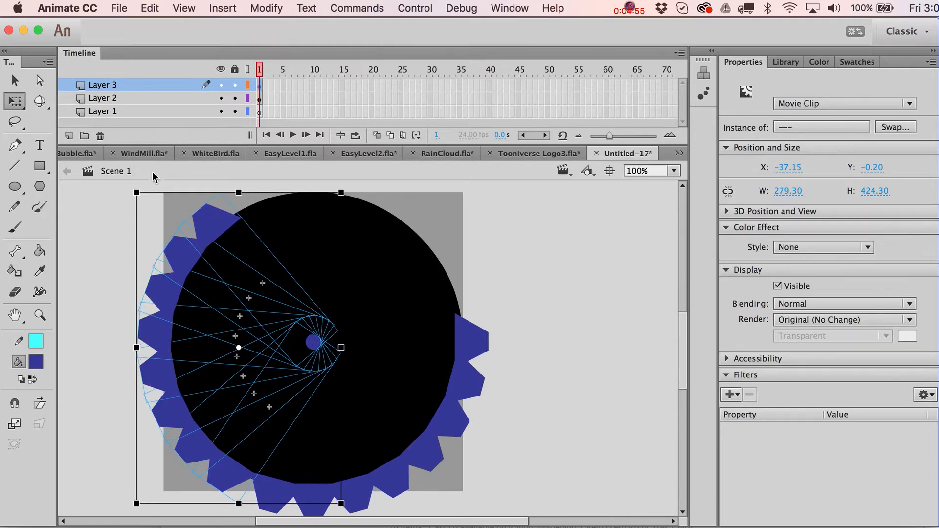
- Complete the ring with another eight-tooth copy rotated around the center dot, and delete the tooth overlapping the original one
drag(238, 348, 314, 343)
drag(351, 515, 155, 282)
key(v)
click(513, 333)
click(480, 316)
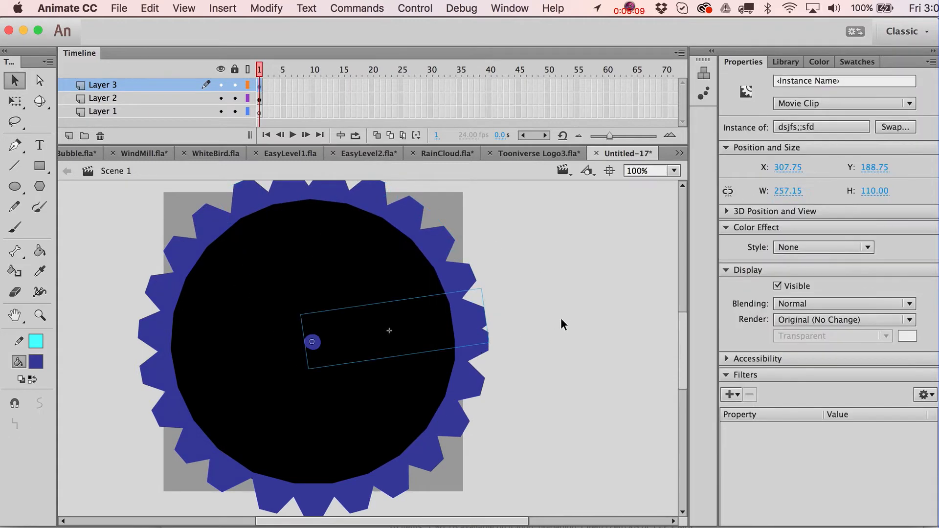
key(Delete)
- Nudge the tooth just above the gap on the right edge 3 px right and 4 px down
click(477, 289)
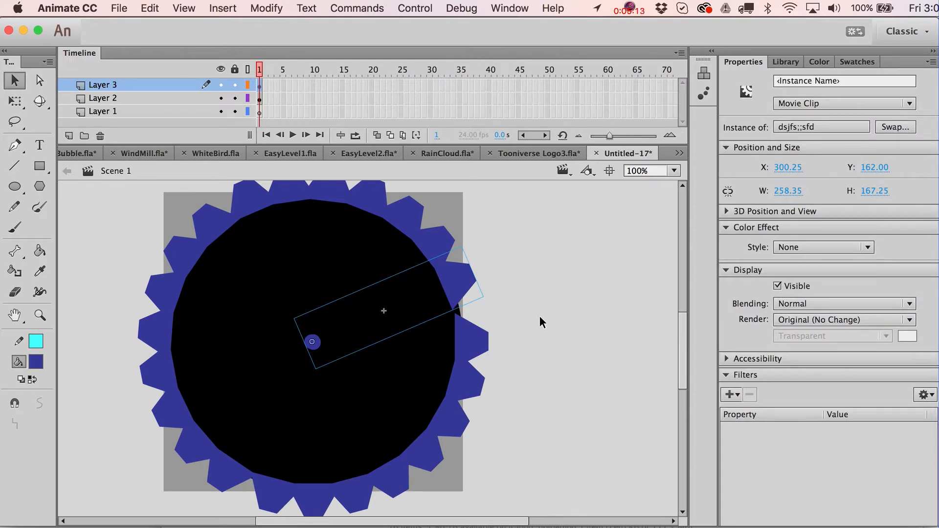
mouse_move(532, 298)
mouse_down()
mouse_move(532, 338)
mouse_move(535, 295)
mouse_up()
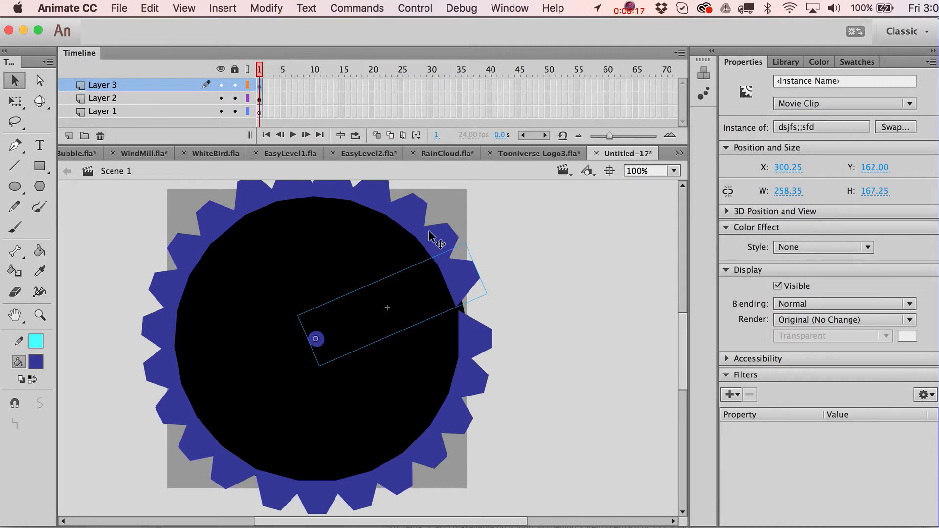
click(517, 310)
click(472, 288)
key(Right)
key(Right)
key(Right)
key(Right)
key(Down)
key(Down)
key(Down)
key(Down)
- Nudge the next two teeth along the upper-right edge slightly toward the gap
click(435, 230)
key(Right)
key(Right)
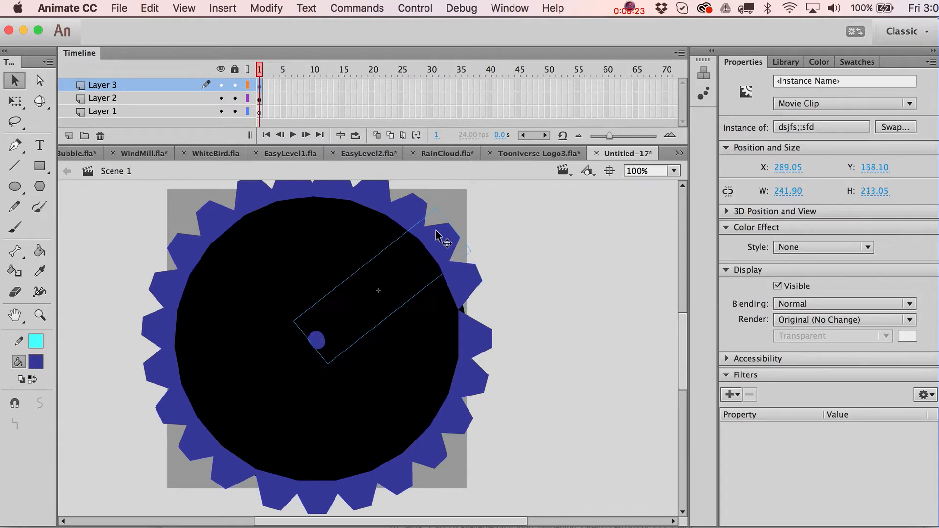
drag(439, 237, 419, 218)
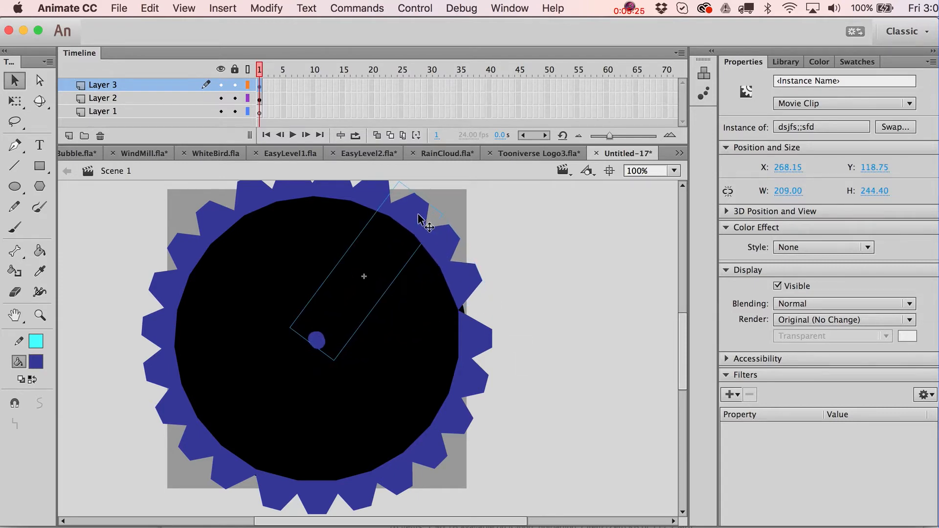
- Nudge the tooth just above the gap 2 px up and rotate it slightly clockwise around its dot
click(467, 291)
click(467, 289)
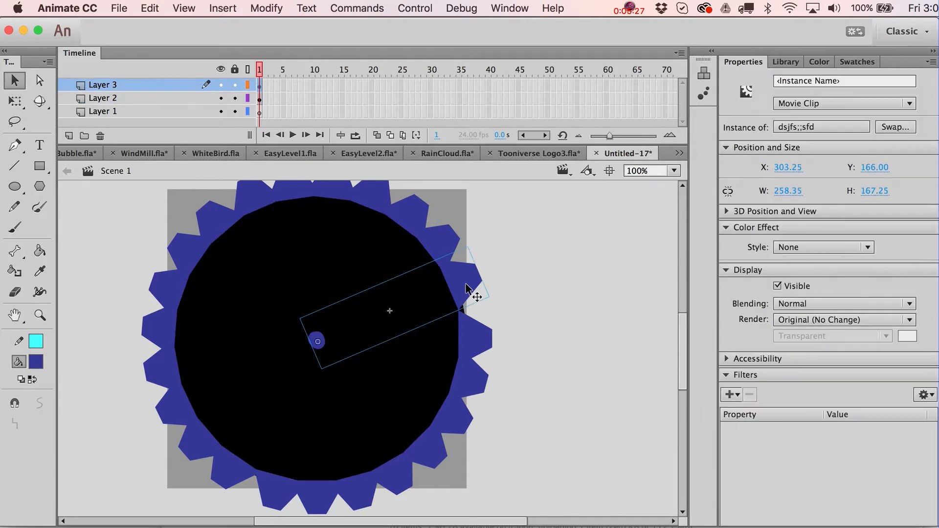
key(Up)
key(Up)
key(q)
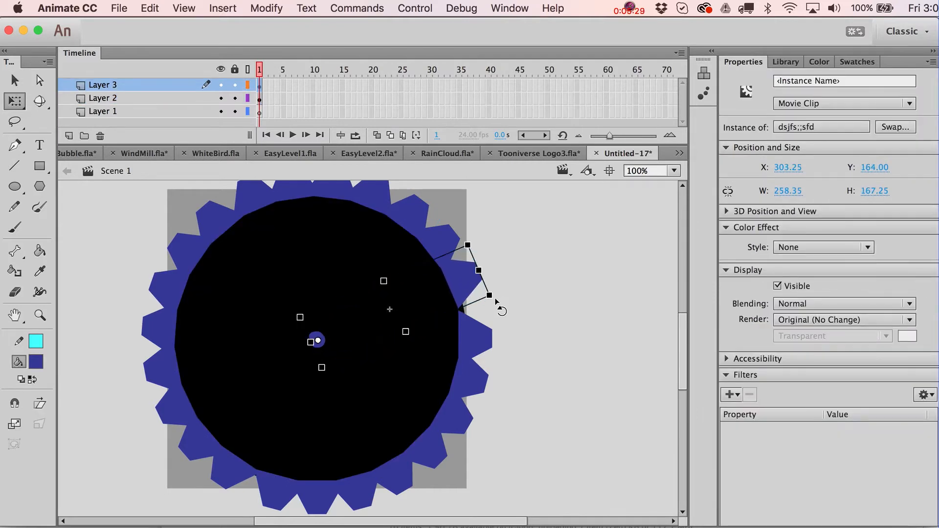
drag(495, 302, 494, 303)
key(v)
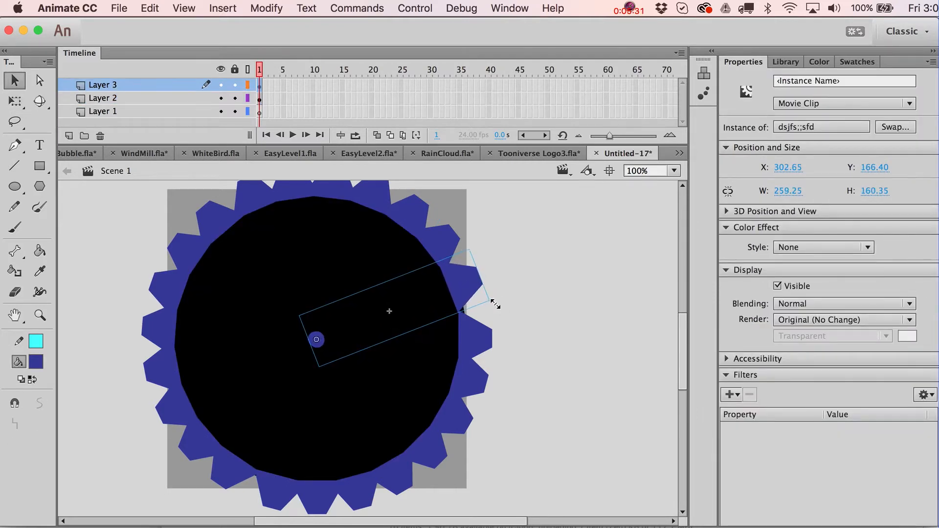
click(503, 243)
- Copy the complete gear artwork into a new 408 × 408 px ActionScript 3.0 document
drag(503, 243, 517, 266)
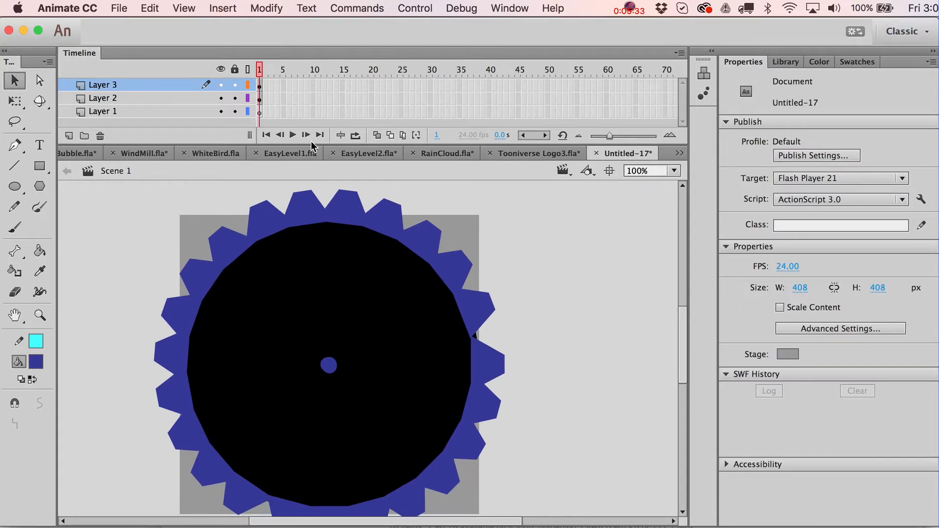
click(39, 316)
alt+click(216, 325)
drag(278, 266, 455, 434)
key(v)
key(ctrl+a)
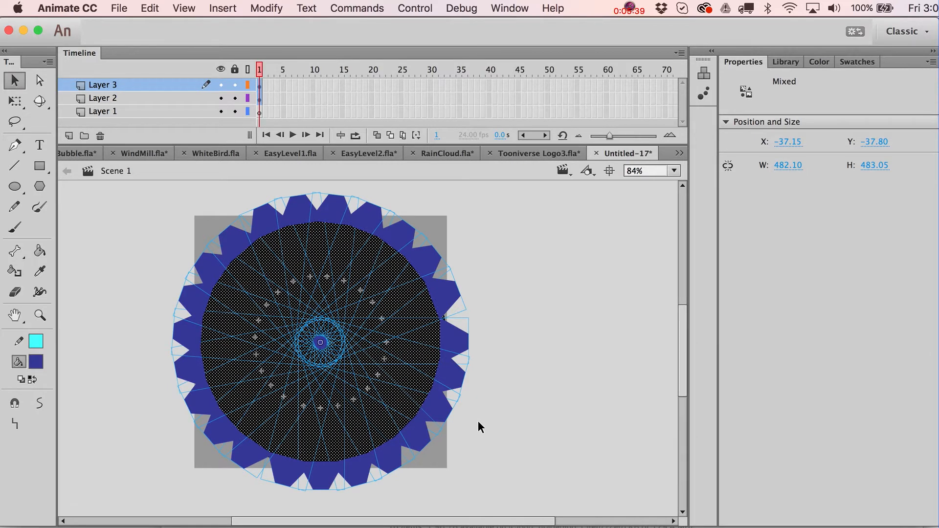
key(super+n)
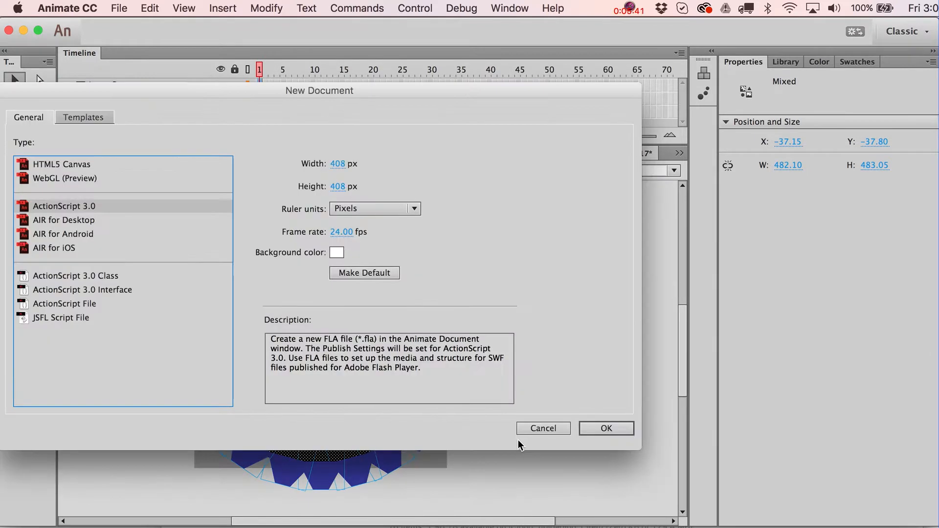
key(Return)
key(super+v)
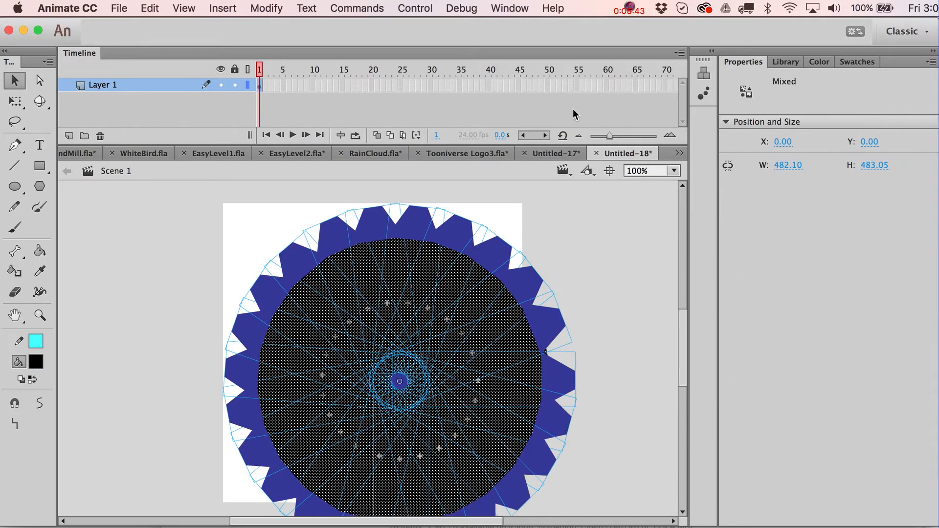
- Return to Untitled-17 and reshape the tooth inside its symbol into a slanted, pointed saw tooth
click(557, 155)
click(538, 279)
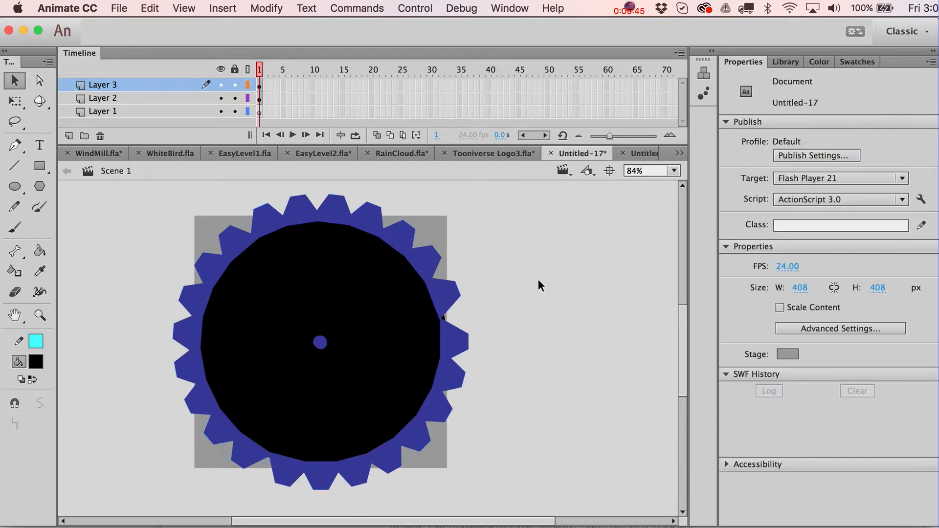
double_click(455, 300)
drag(460, 297, 444, 251)
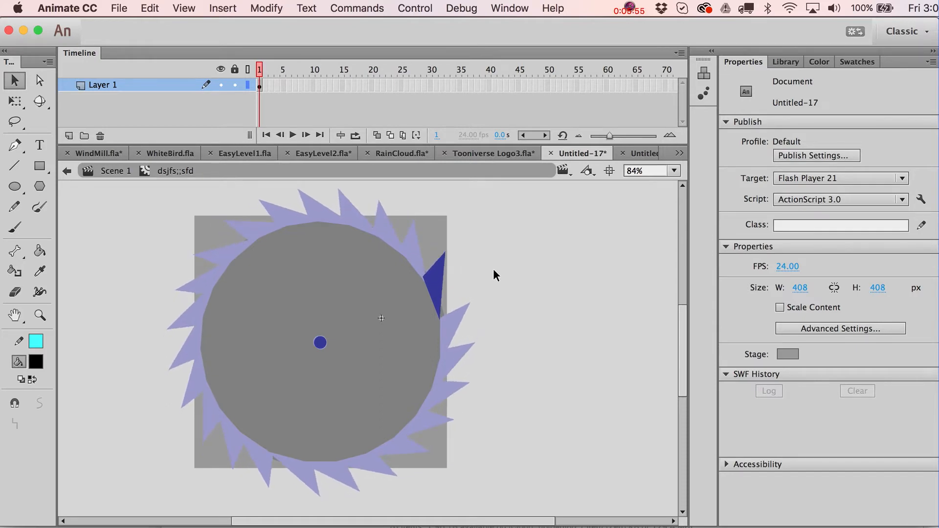
double_click(593, 355)
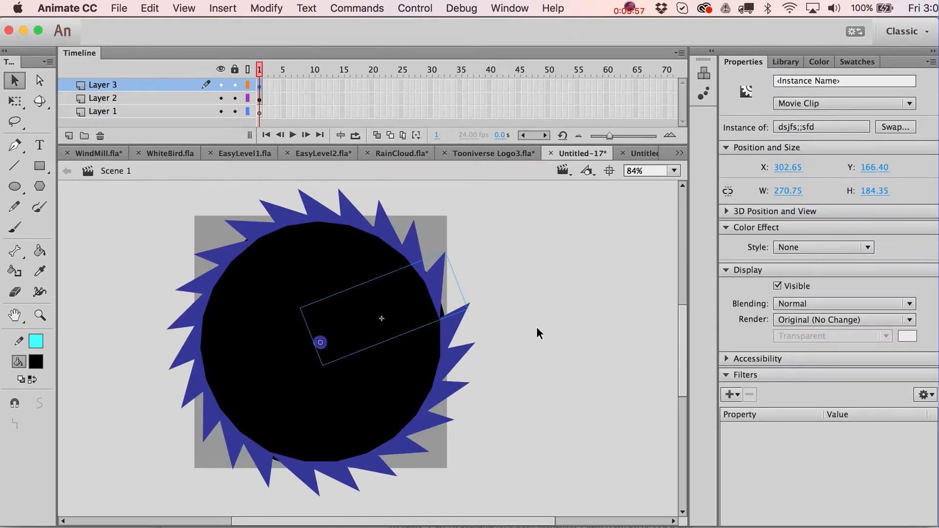
- Nudge the three saw teeth above the gap on the upper-right edge about 3 px to the right
drag(444, 293, 446, 293)
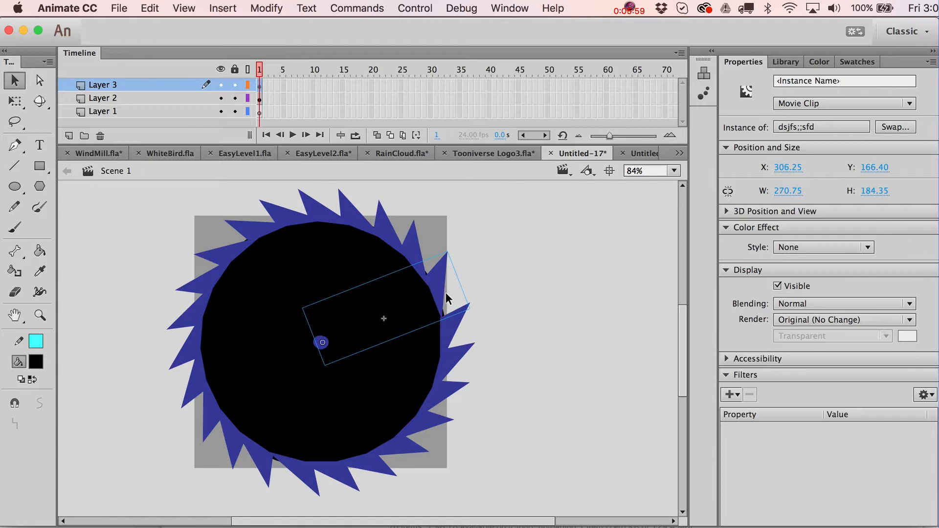
click(409, 260)
key(Right)
key(Right)
key(Right)
click(391, 229)
key(Right)
key(Right)
key(Right)
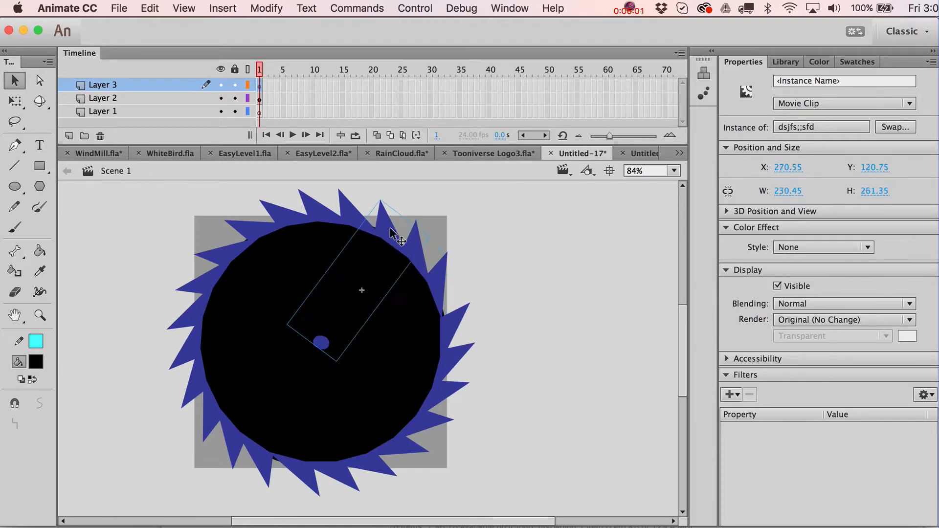
click(356, 209)
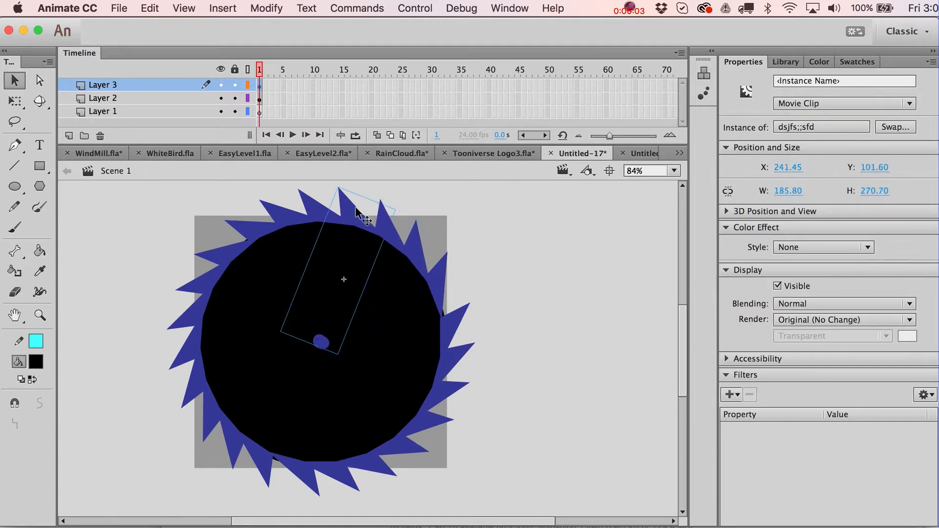
- Select the entire saw blade artwork and break it apart into plain shapes
click(463, 320)
key(super+a)
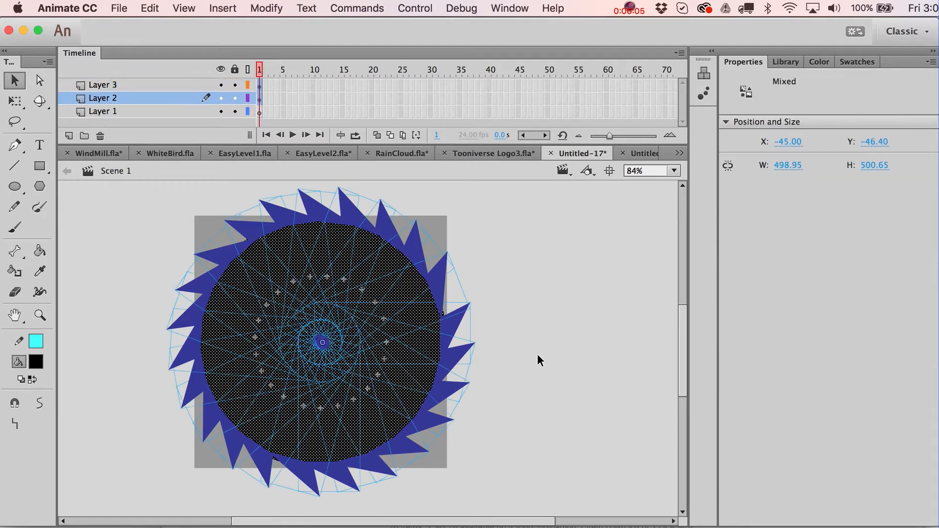
click(267, 8)
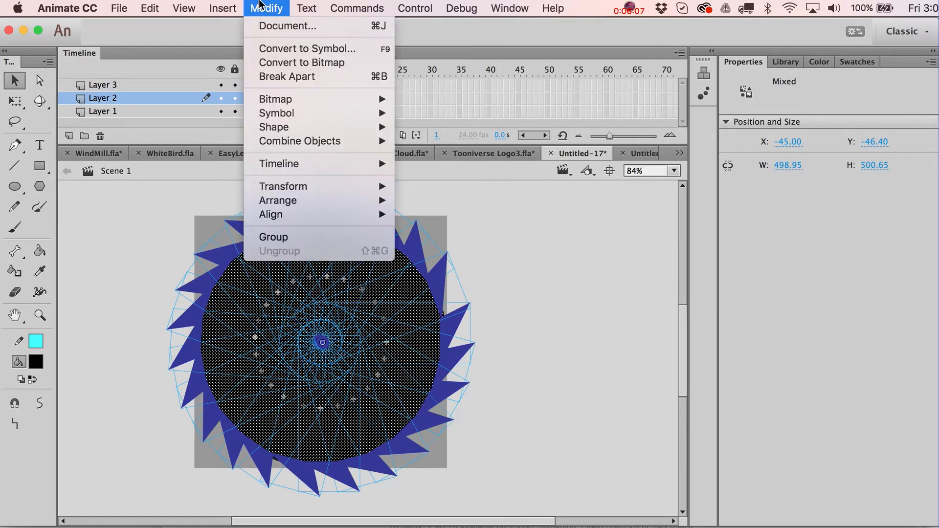
click(274, 77)
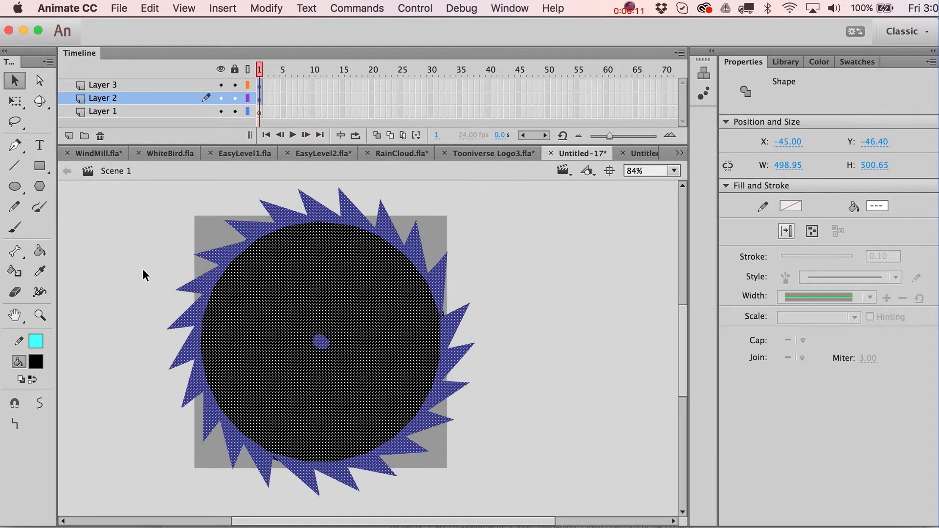
- Fill the entire saw blade artwork, both the circle and all the teeth, with black
click(120, 277)
click(327, 395)
click(130, 264)
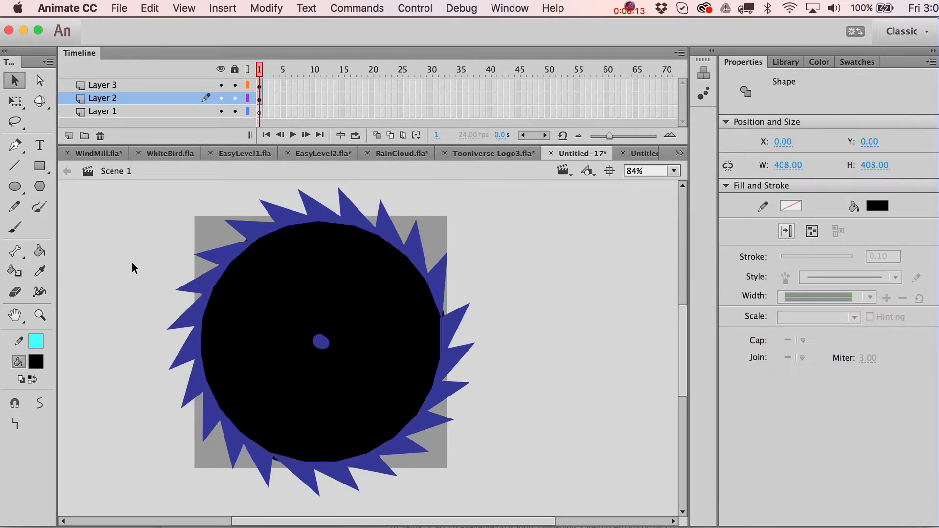
click(322, 338)
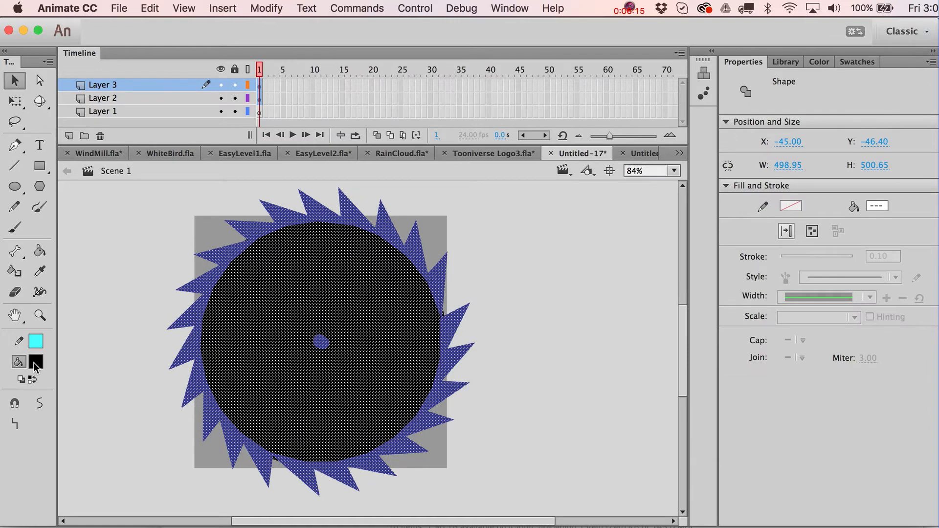
click(34, 363)
click(89, 407)
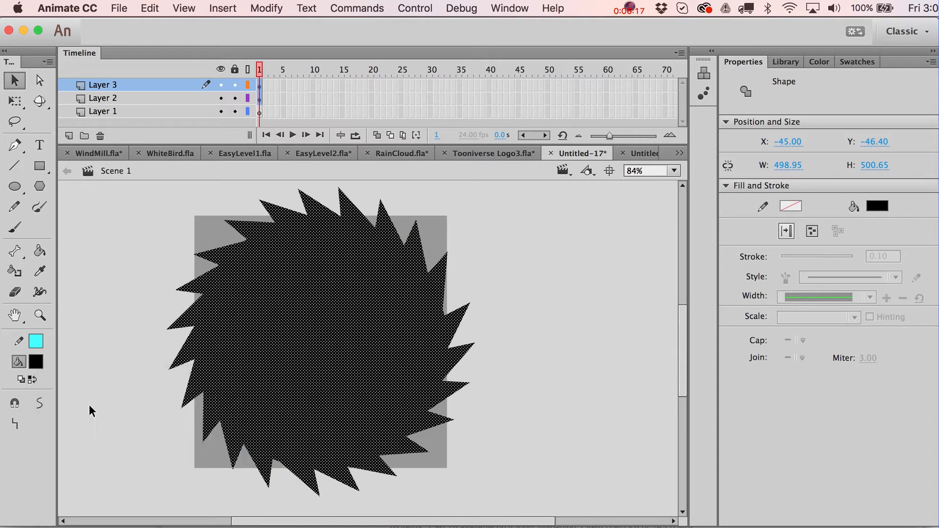
click(491, 429)
click(376, 347)
key(q)
click(472, 243)
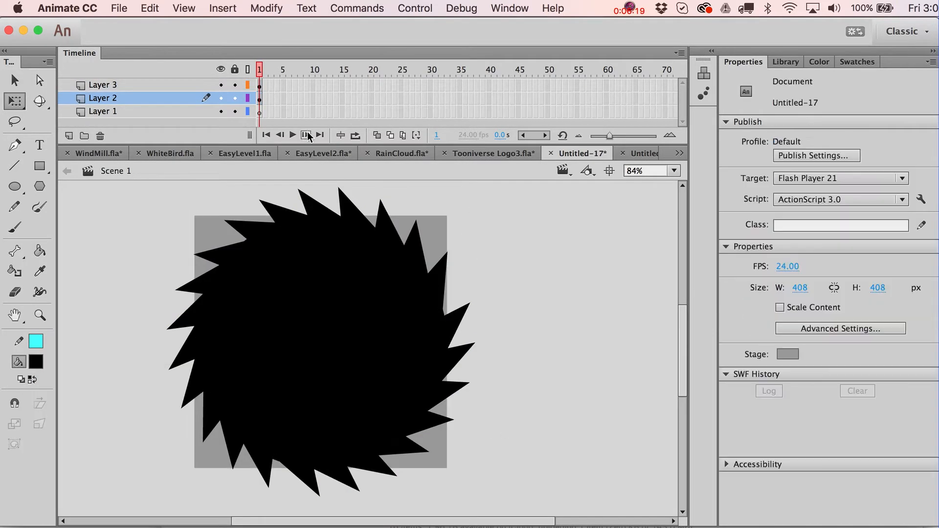
click(263, 88)
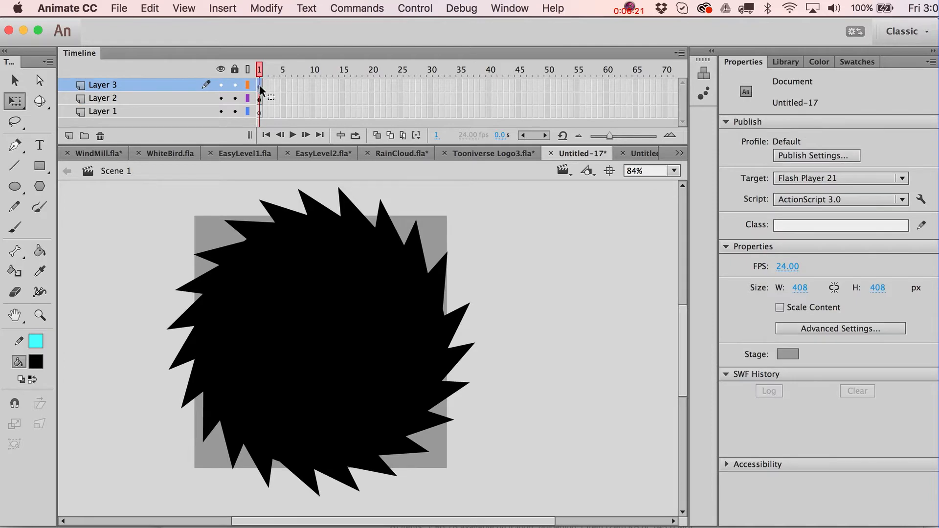
key(Delete)
click(259, 97)
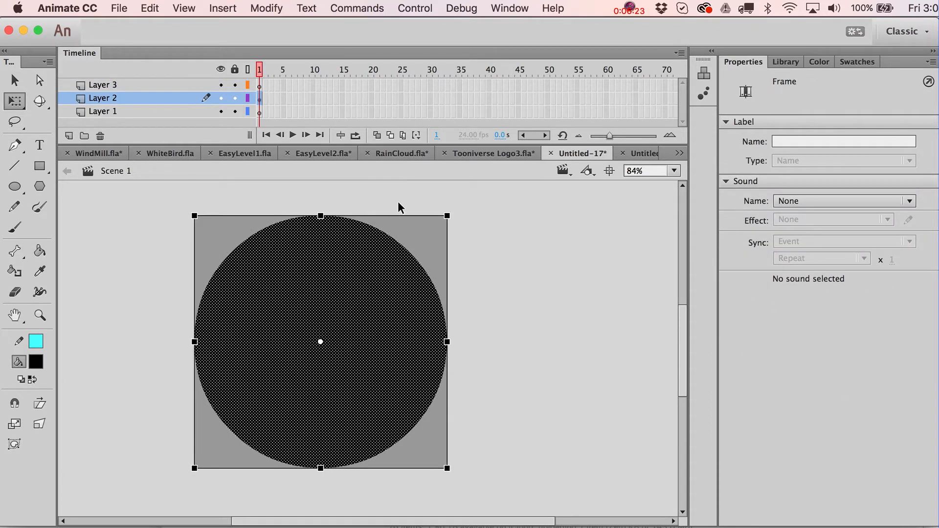
key(super+z)
key(super+z)
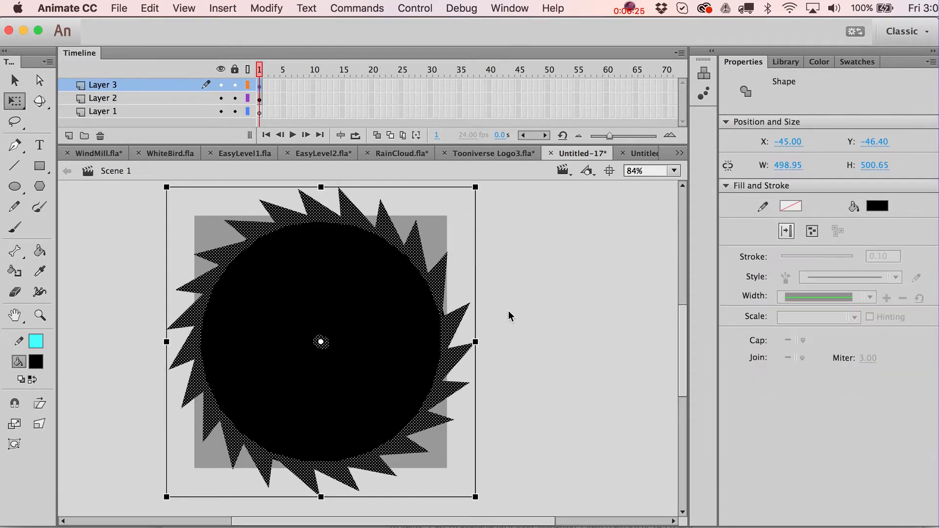
- Move the teeth from Layer 3 in place onto the circle in Layer 2 and scale the merged blade to about 397 × 398 px
click(508, 310)
click(321, 343)
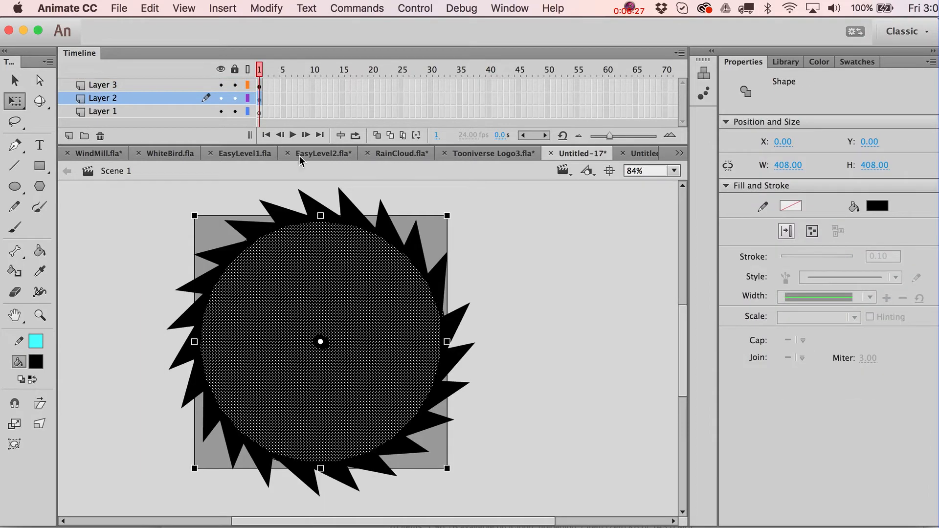
click(259, 84)
click(260, 98)
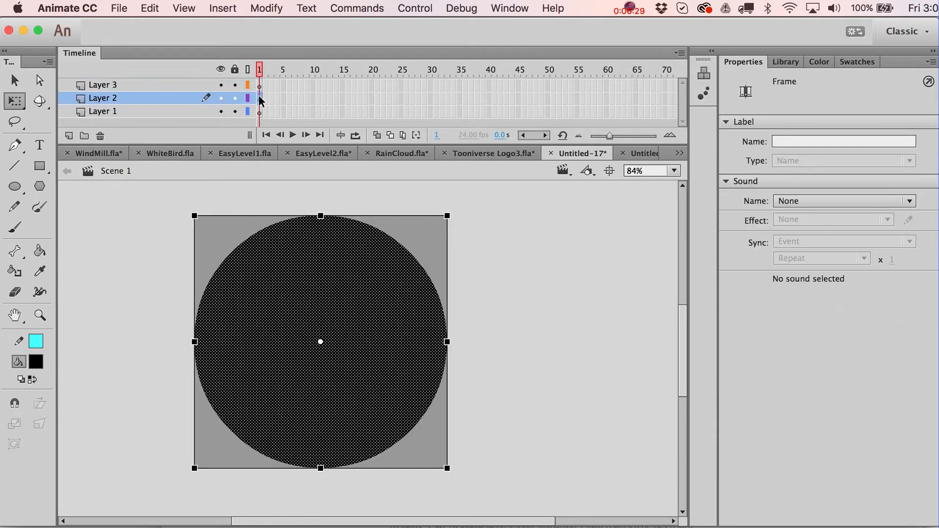
click(511, 344)
click(394, 285)
drag(476, 188, 445, 201)
click(514, 286)
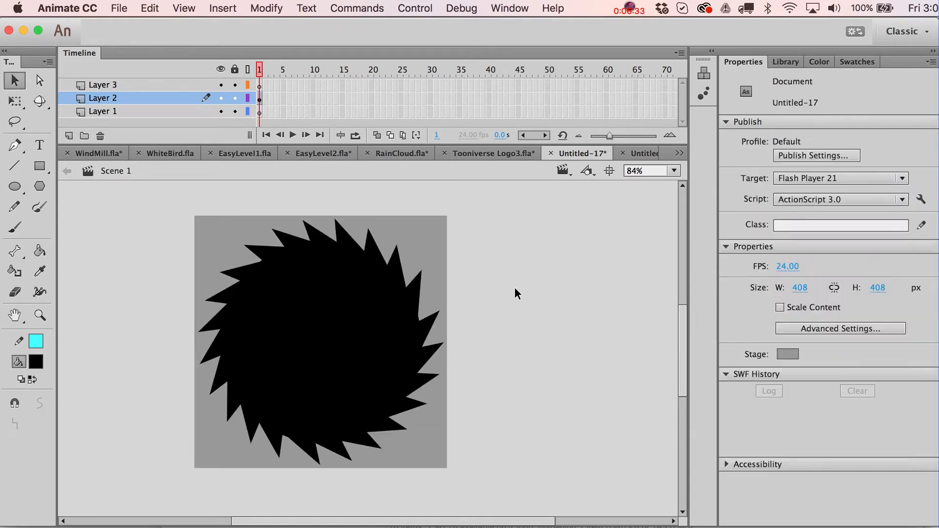
- Fill the merged saw blade shape in Layer 2 with dark gray #666666
click(39, 316)
drag(161, 190, 513, 511)
drag(482, 353, 515, 356)
key(super+2)
key(v)
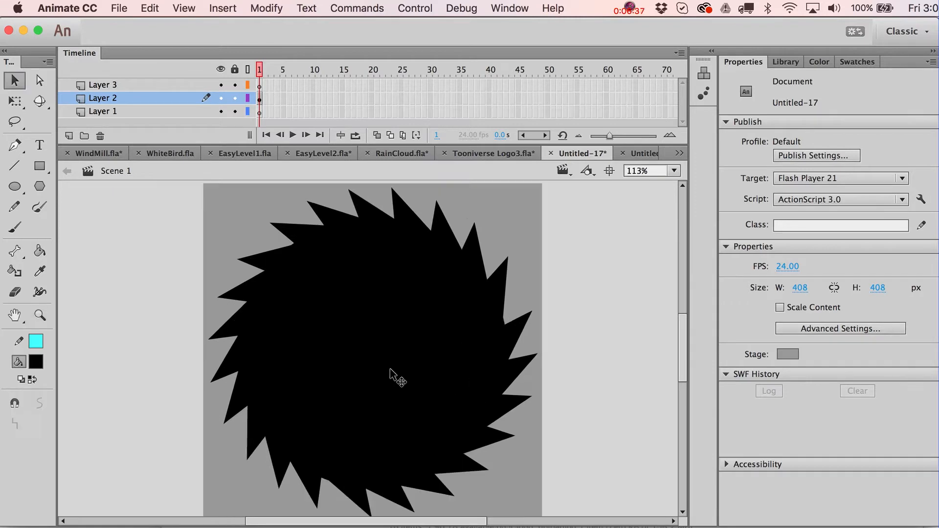
click(391, 374)
click(572, 307)
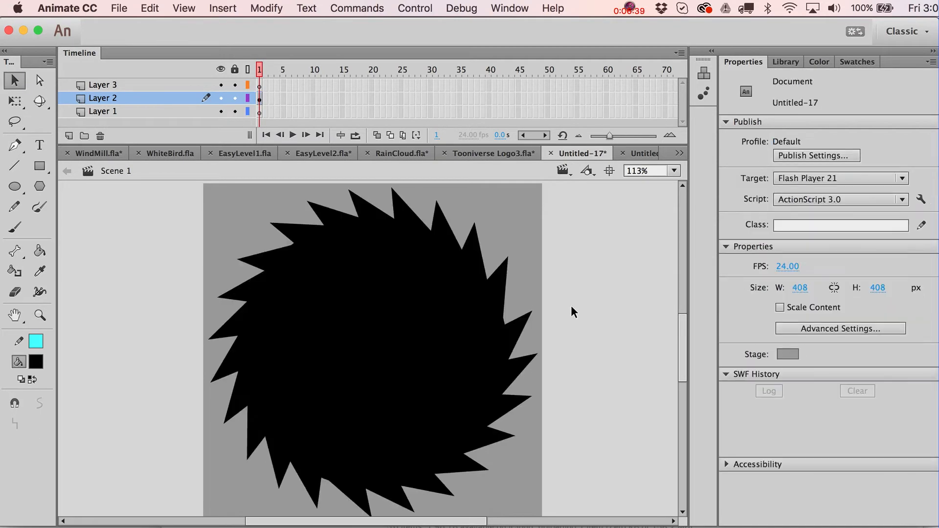
click(318, 293)
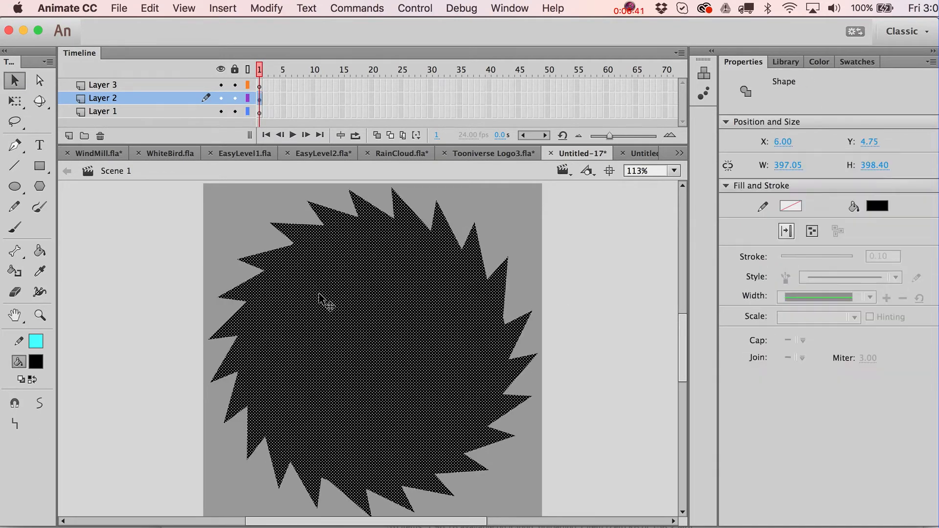
click(37, 364)
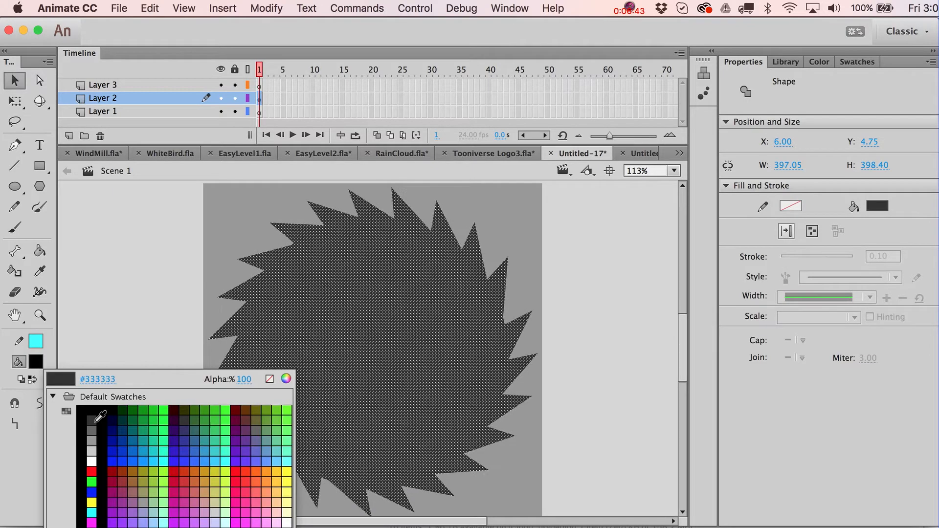
click(92, 429)
click(146, 342)
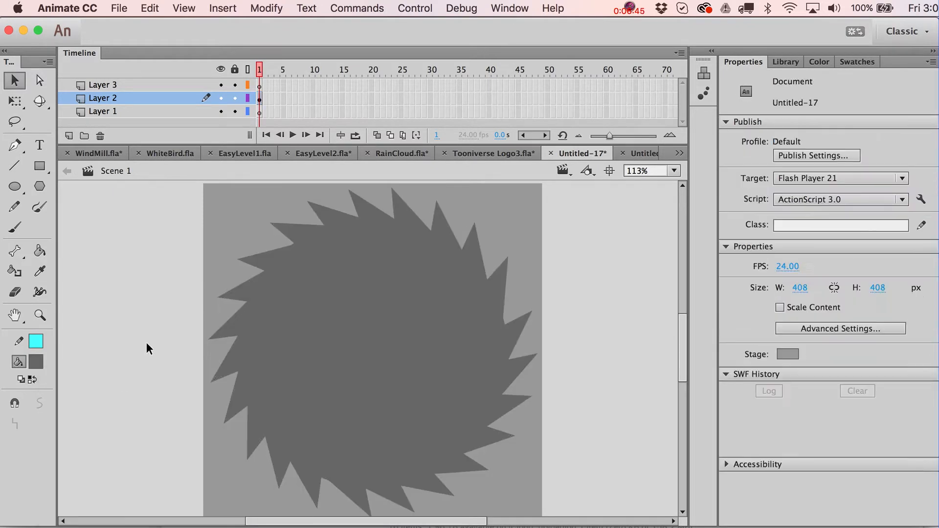
- Outline the saw blade with a black #000000 stroke using the Ink Bottle tool
click(15, 272)
click(36, 341)
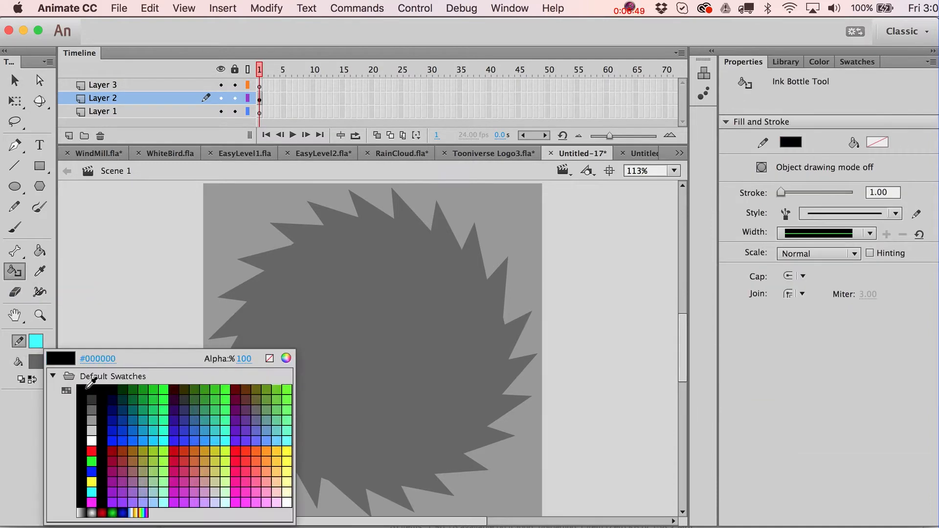
click(81, 394)
click(231, 322)
key(v)
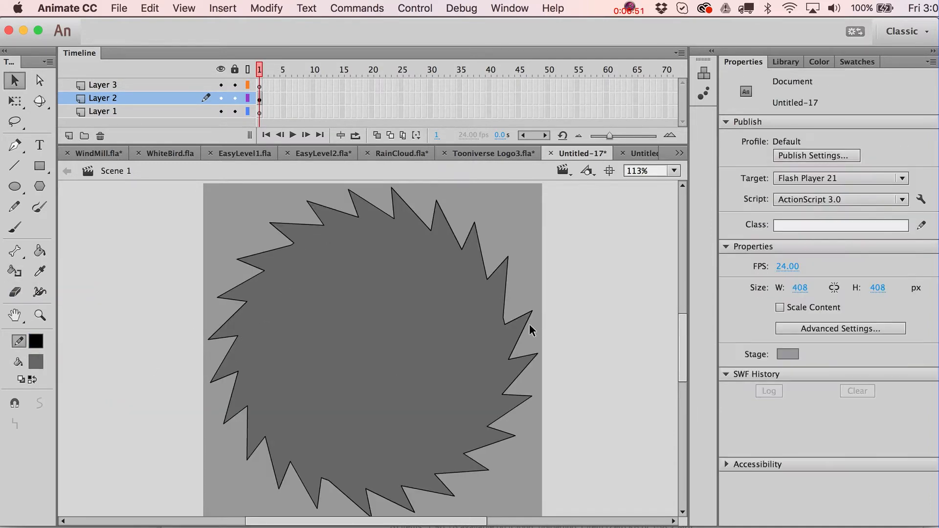
- Set the stroke thickness of the entire blade outline to 4.65
double_click(530, 319)
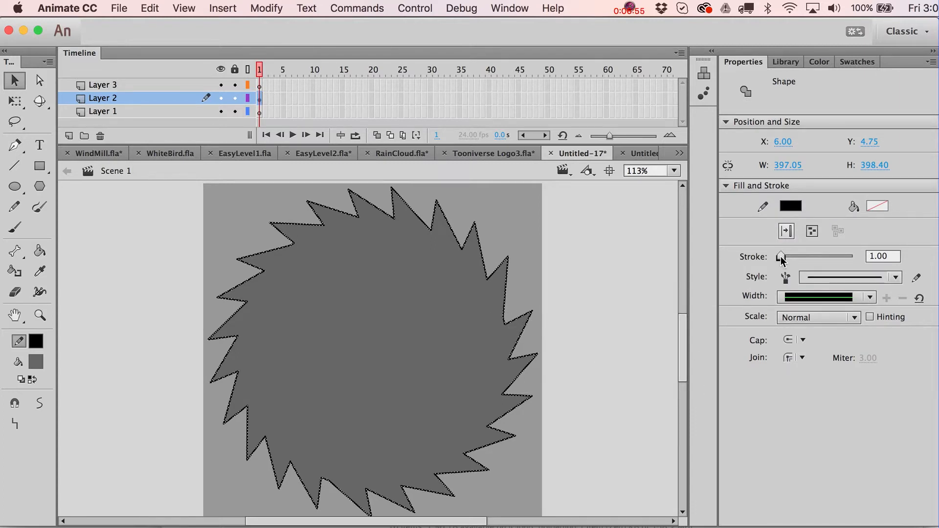
drag(780, 256, 782, 256)
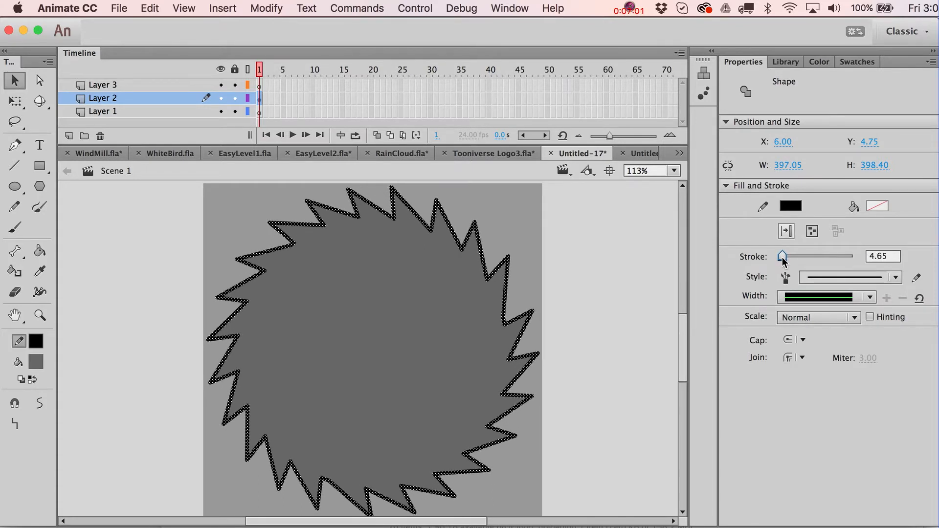
click(582, 325)
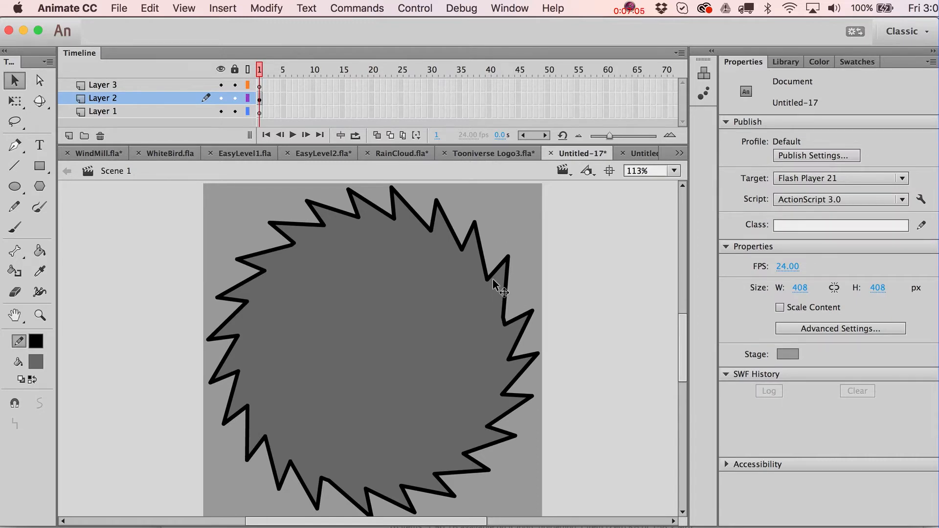
- Try converting the outlined blade into a movie clip symbol scaled down to about 81 × 81 px, and undo both changes
click(492, 278)
double_click(444, 330)
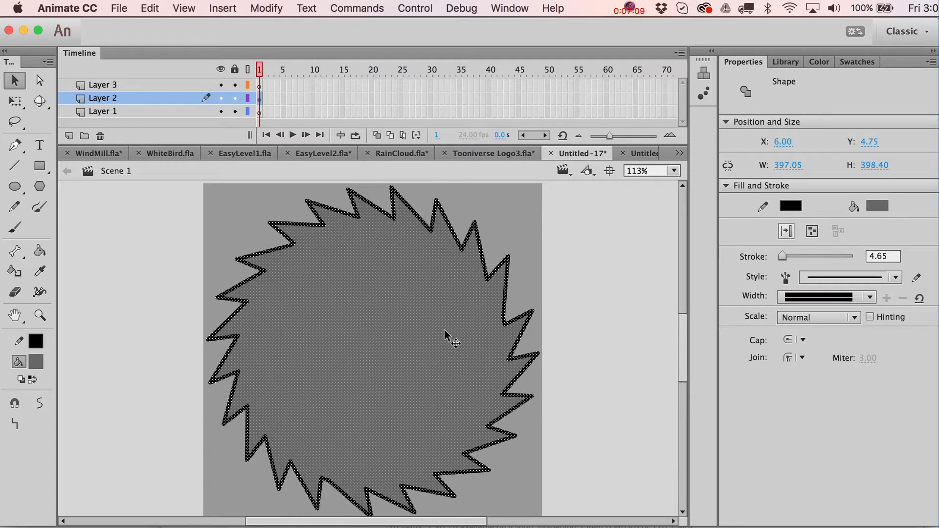
key(F8)
key(Return)
key(q)
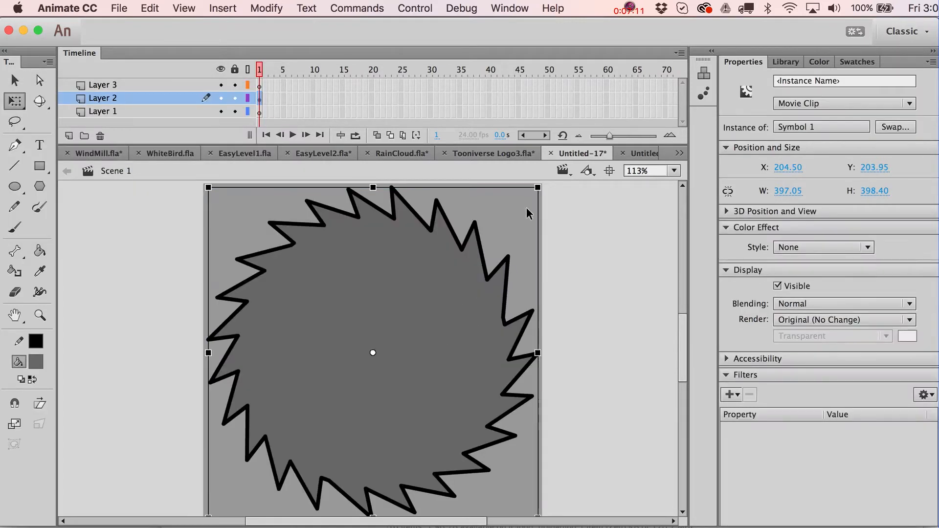
drag(508, 201, 407, 263)
key(v)
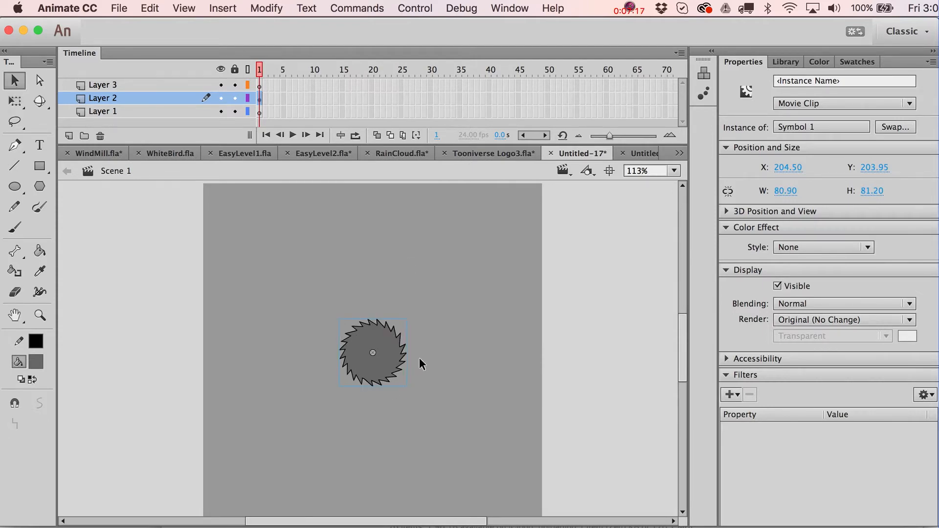
key(super+z)
key(super+z)
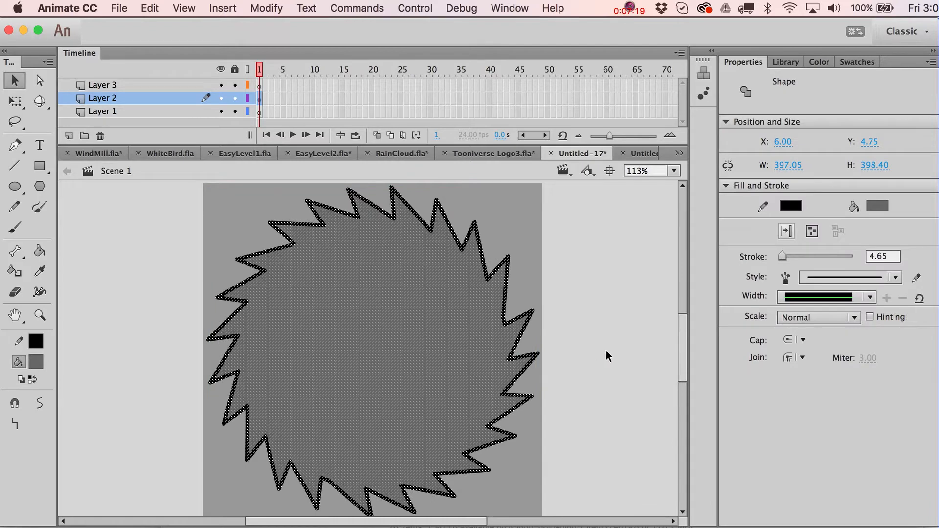
- Copy only the blade's gray fill from Layer 2 and paste it in place on Layer 3
click(549, 403)
click(363, 399)
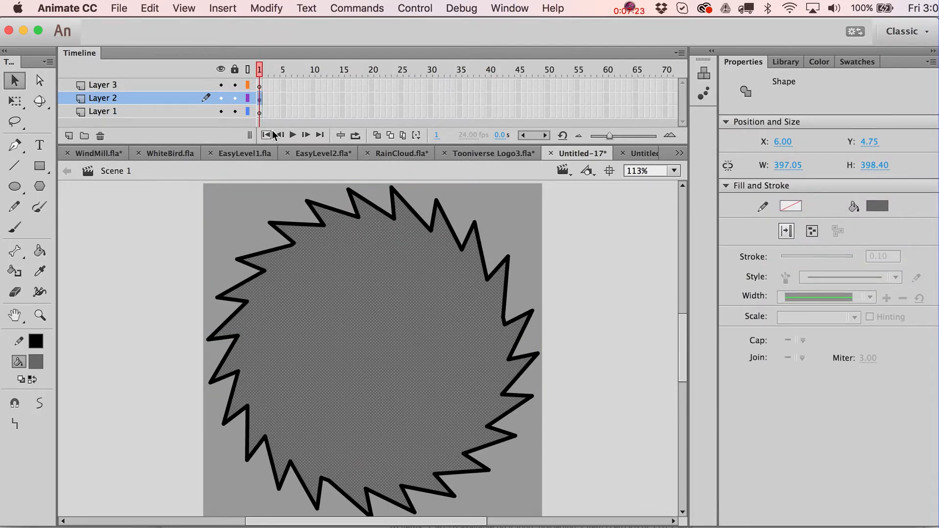
click(260, 86)
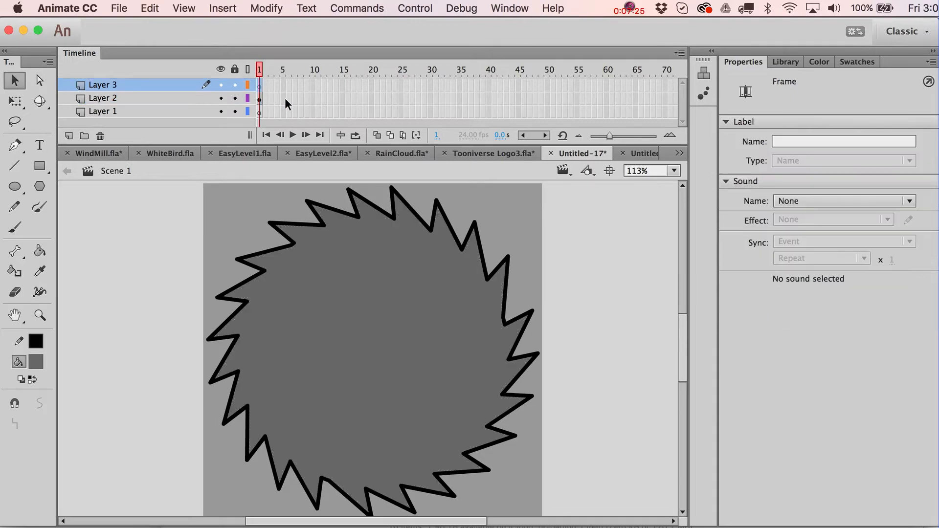
click(398, 341)
click(260, 85)
key(shift+Left)
- Try scaling the copied fill on Layer 3 down to about 356 × 358 px around its center
key(q)
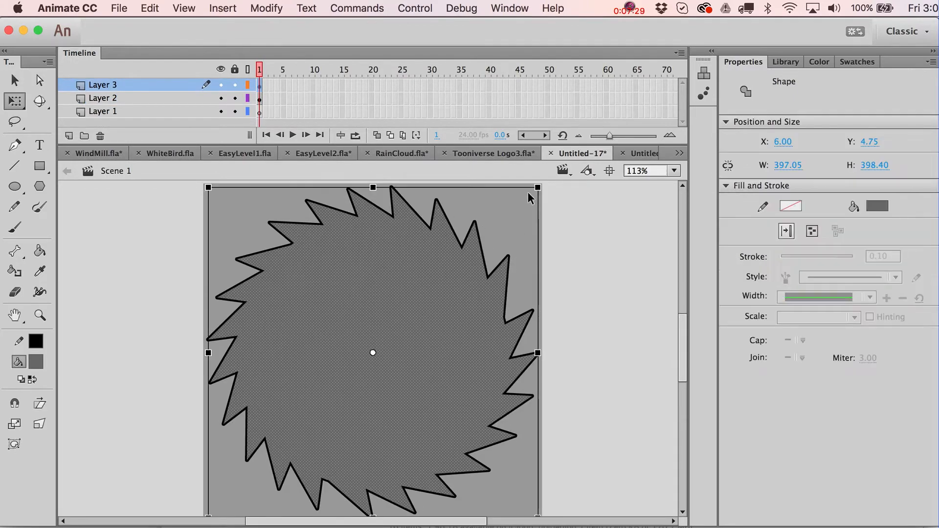
drag(537, 187, 520, 193)
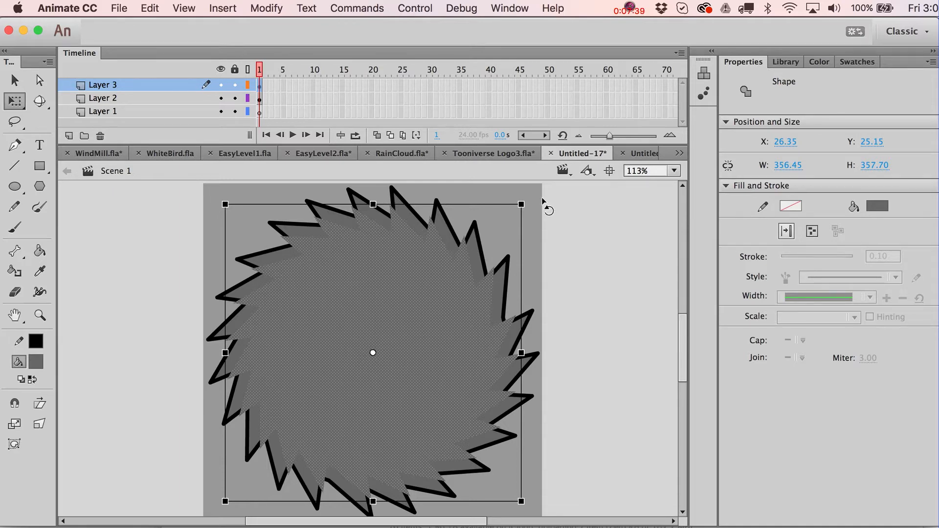
drag(543, 203, 544, 203)
- Inset the copied blade fill on Layer 3 by 20 px with Expand Fill
click(264, 8)
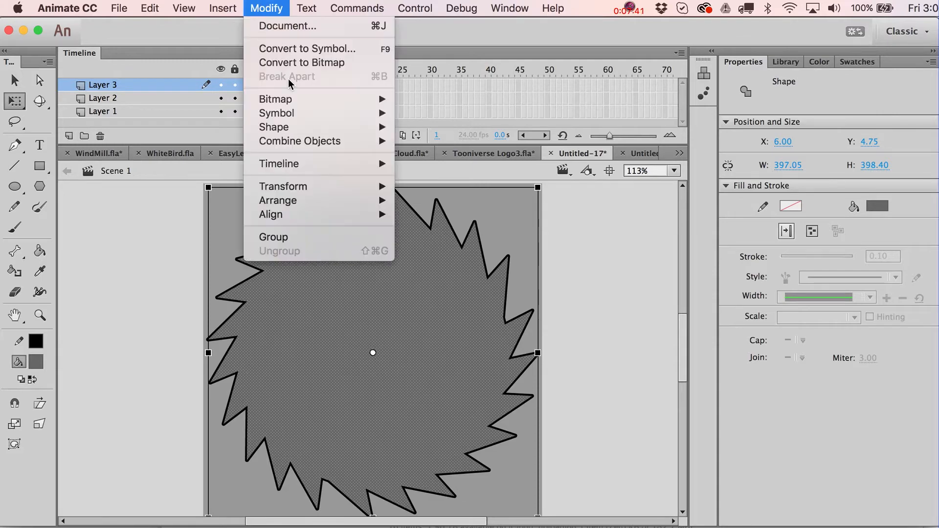
mouse_move(294, 127)
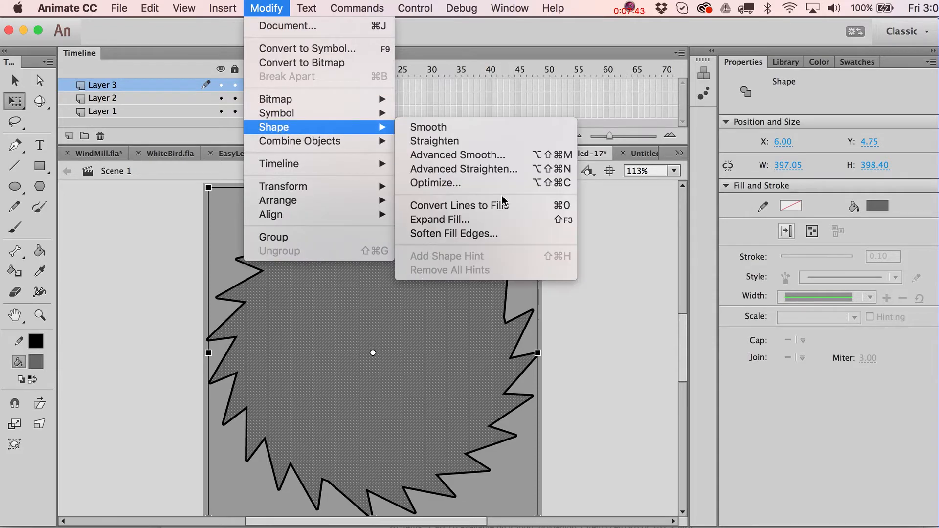
click(485, 223)
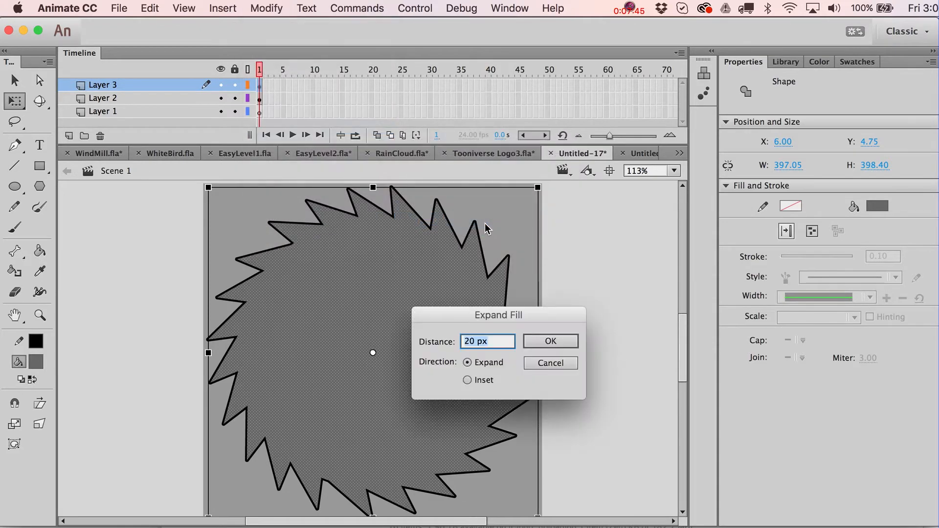
click(468, 380)
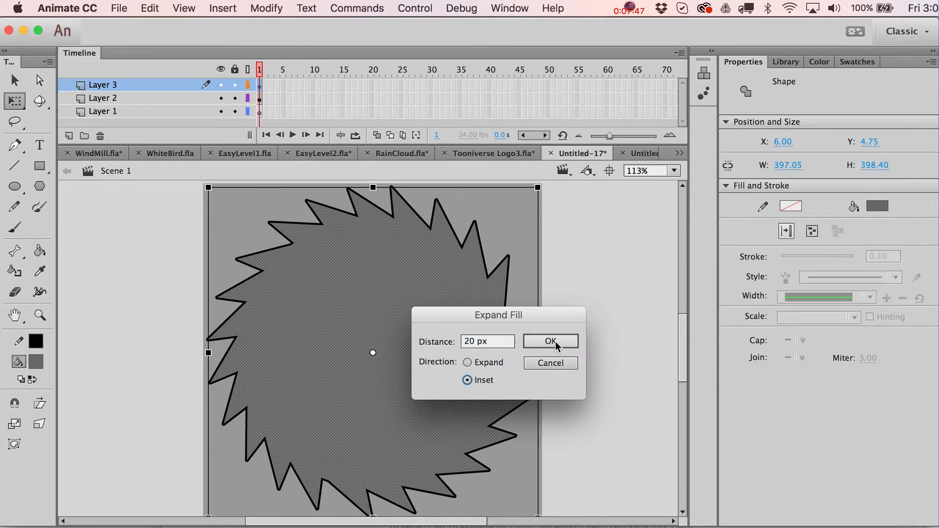
click(551, 342)
- Recolor the inset fill on Layer 3 to light gray #999999 and leave that shape selected
click(35, 363)
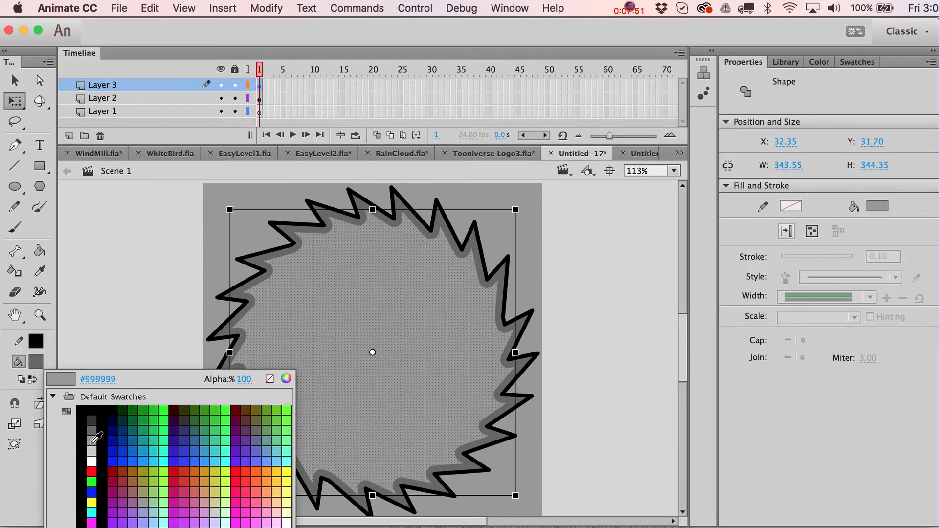
click(92, 440)
click(118, 352)
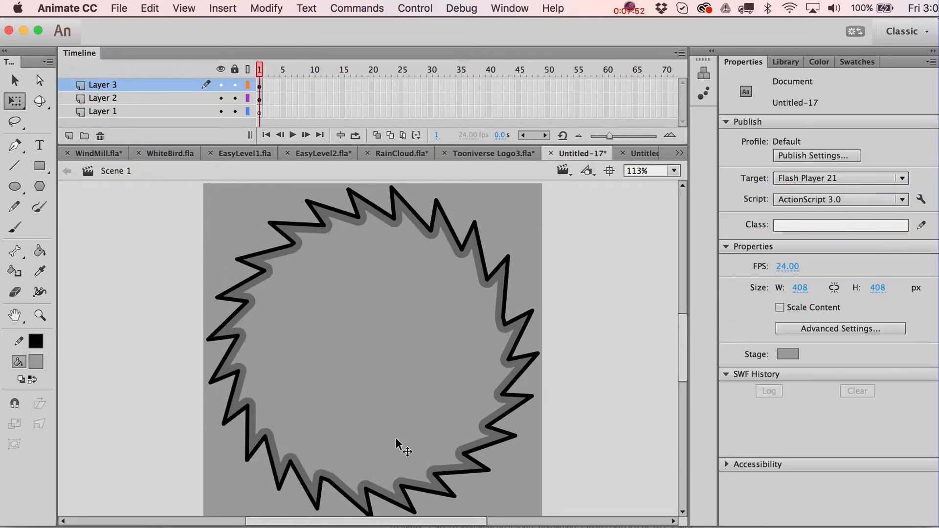
click(359, 355)
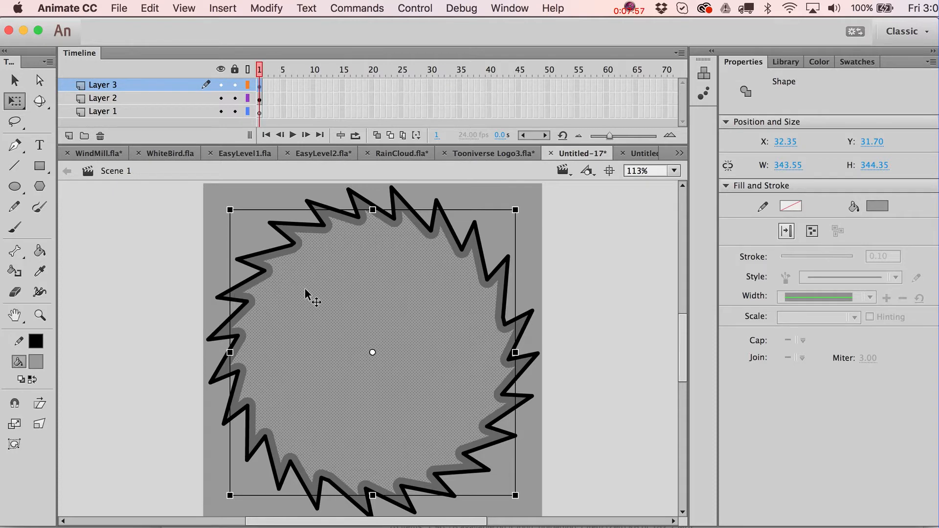
- Nudge the inset fill on Layer 3 toward the blade's upper left, to X 26.05 and Y 28.10
key(v)
key(Left)
key(Left)
key(Left)
key(Left)
key(Left)
key(Left)
key(Left)
key(Left)
key(Left)
key(Up)
key(Up)
key(Up)
key(Up)
key(Up)
key(Up)
key(Up)
key(Up)
key(Up)
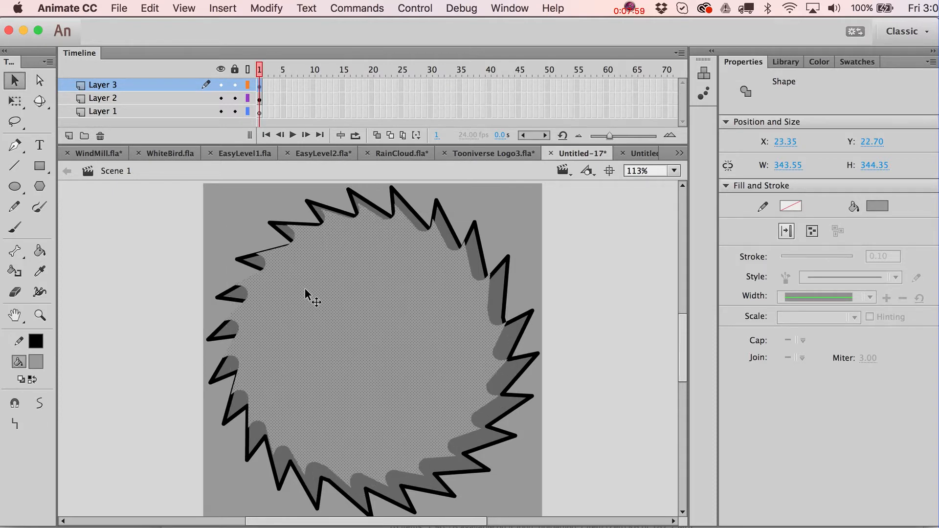
key(shift+Down)
key(Right)
key(Right)
key(Right)
key(Up)
key(Up)
key(Up)
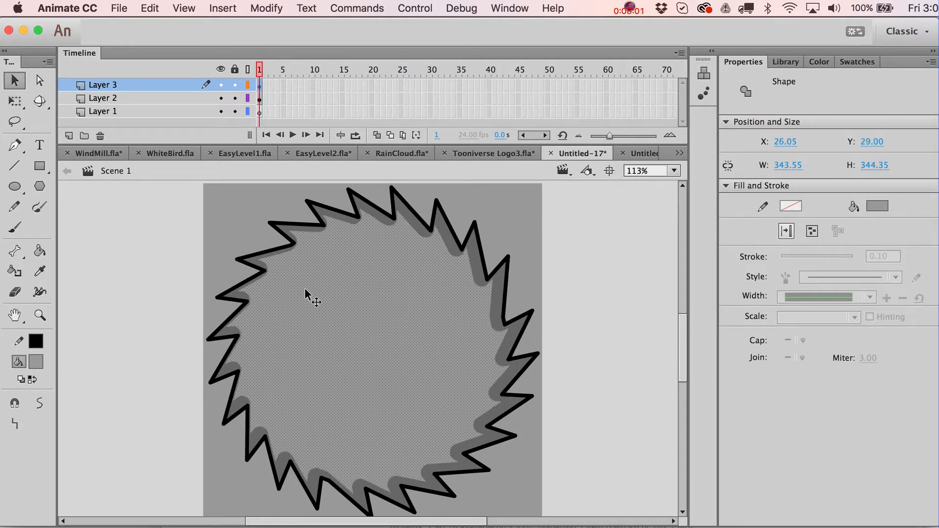
key(Right)
key(Right)
key(Up)
key(Up)
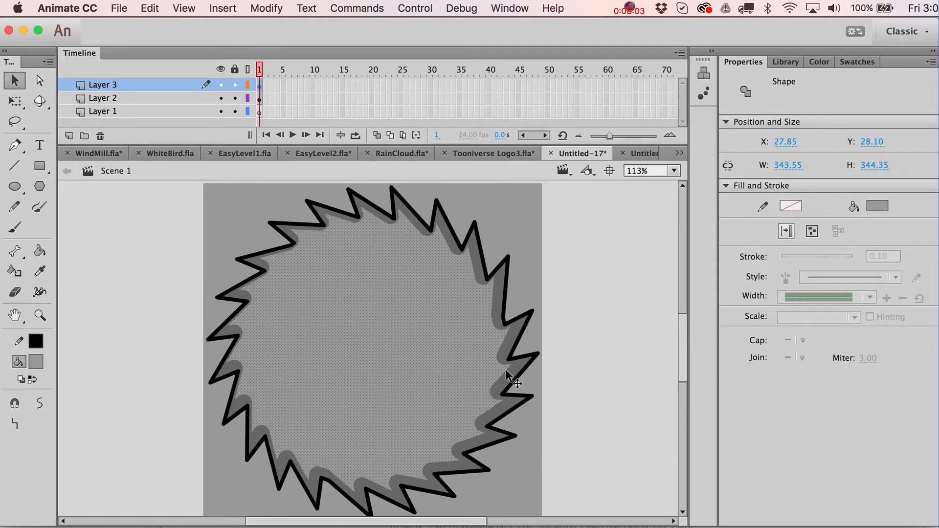
key(Left)
key(Left)
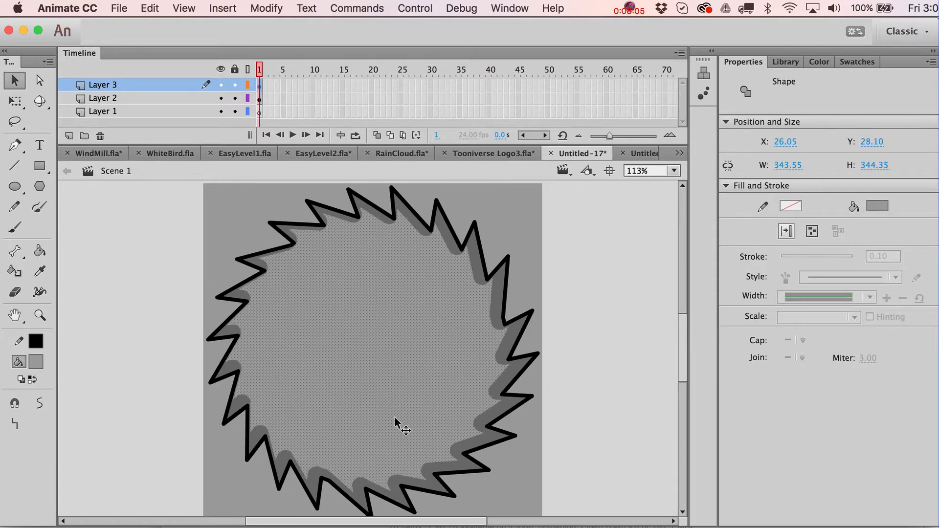
- Try recoloring the inset fill on Layer 3 to very dark gray, and undo the color change
click(36, 362)
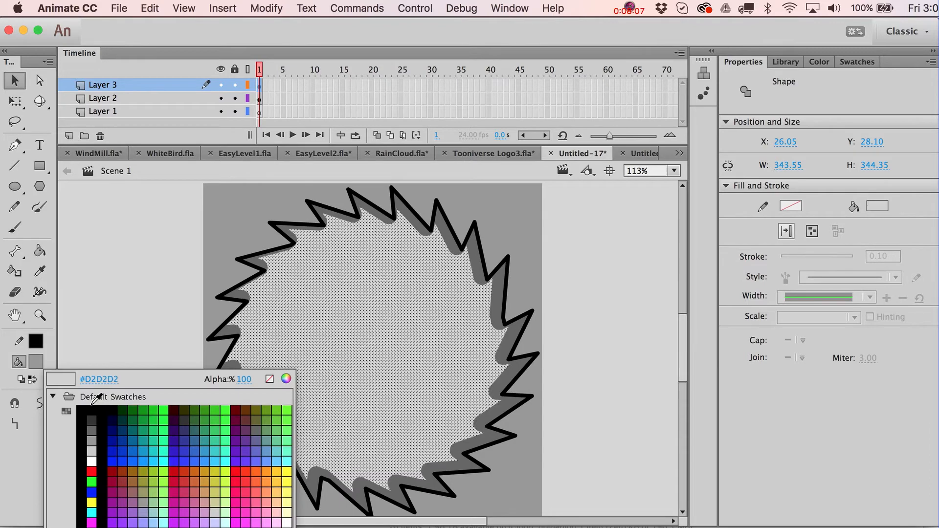
click(92, 420)
click(137, 405)
key(super+z)
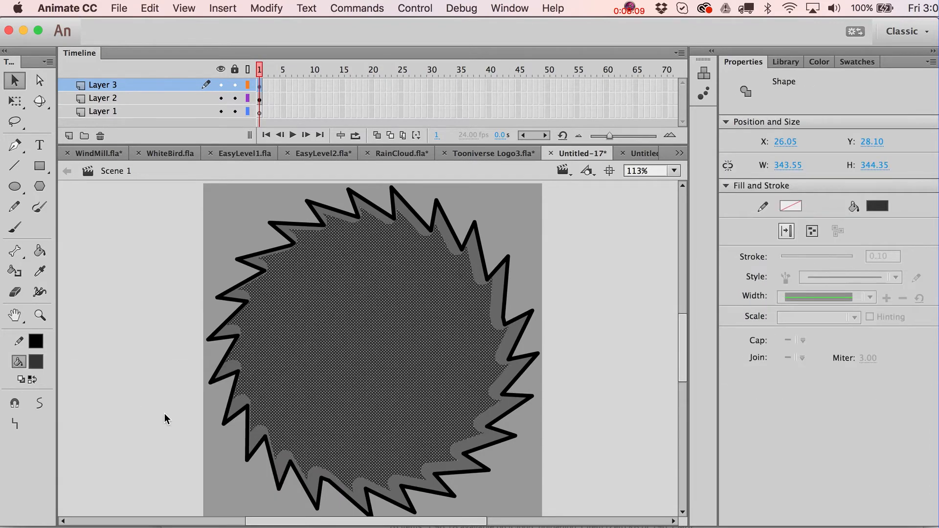
key(super+z)
click(594, 374)
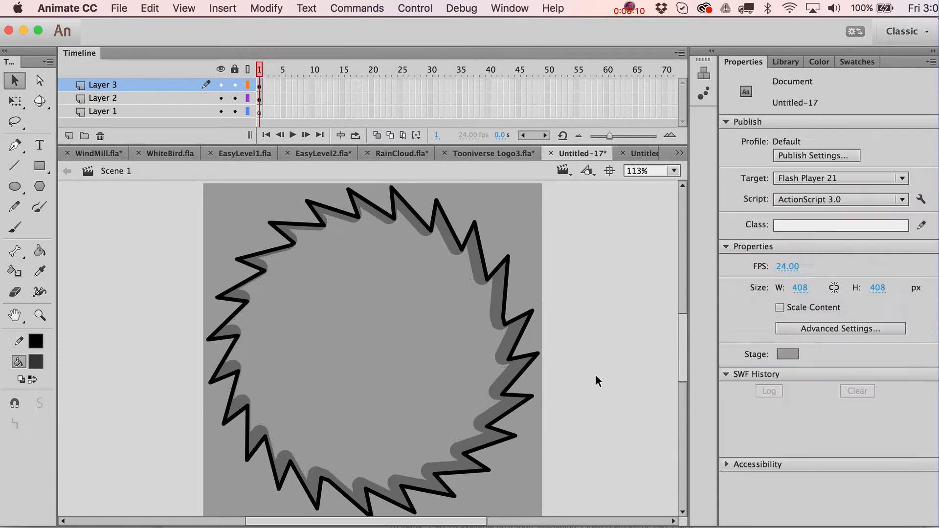
- Recolor the toothed blade fill on Layer 2 to black #000000
click(499, 298)
click(37, 363)
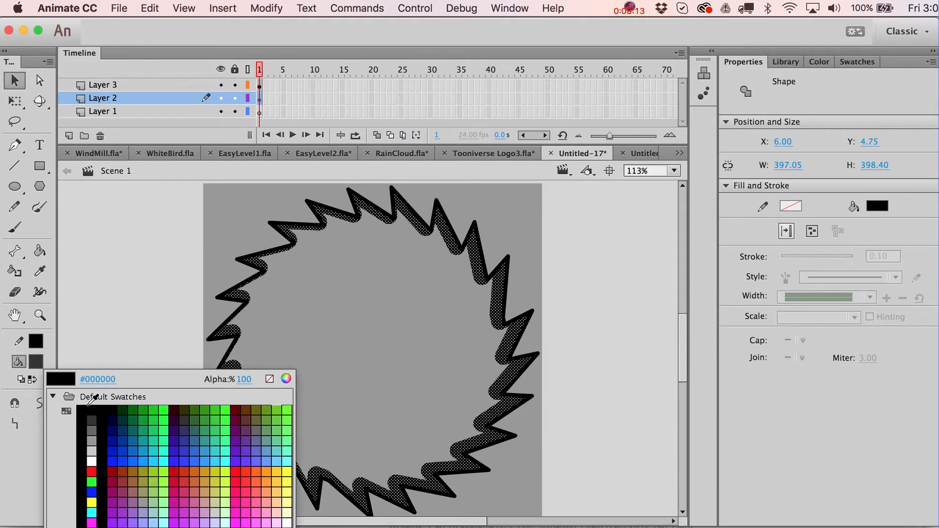
click(89, 404)
click(397, 320)
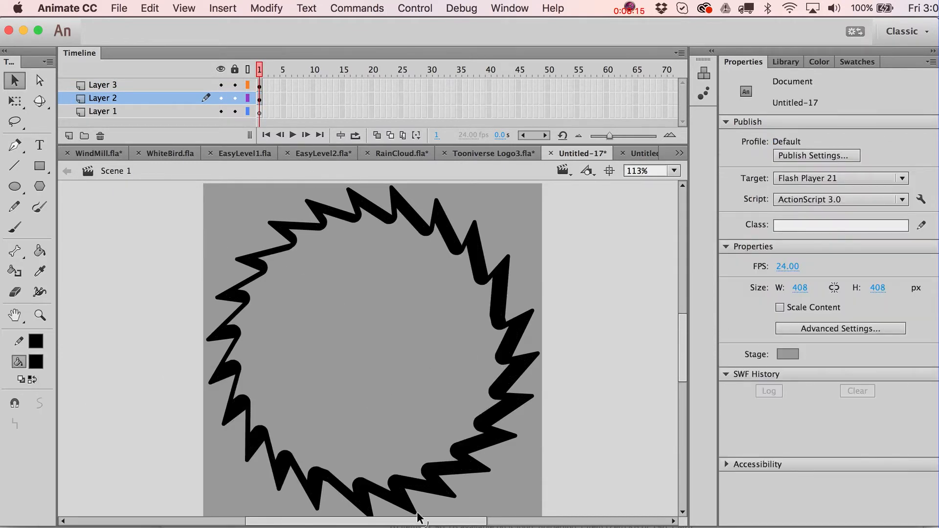
- Select the blade artwork on both layers and rotate it 90 degrees clockwise around its center
click(519, 343)
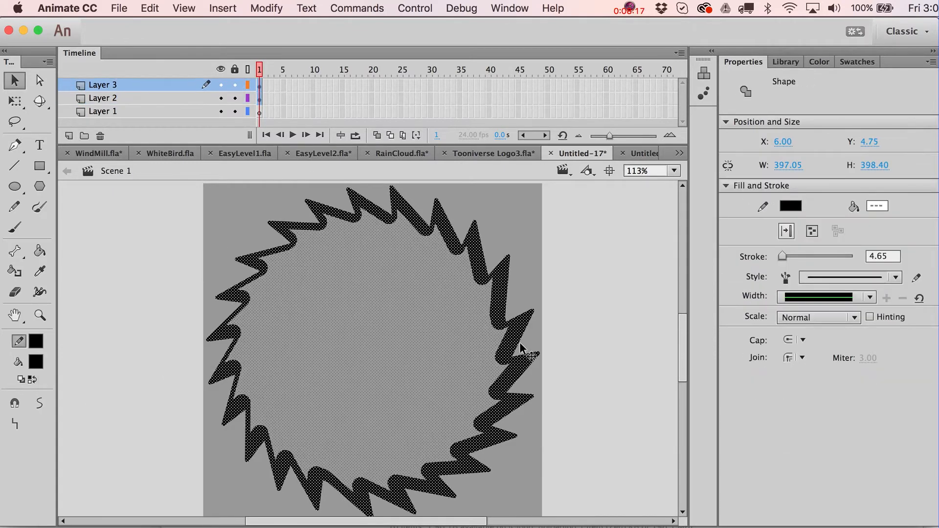
key(q)
drag(543, 186, 493, 442)
click(631, 362)
click(472, 430)
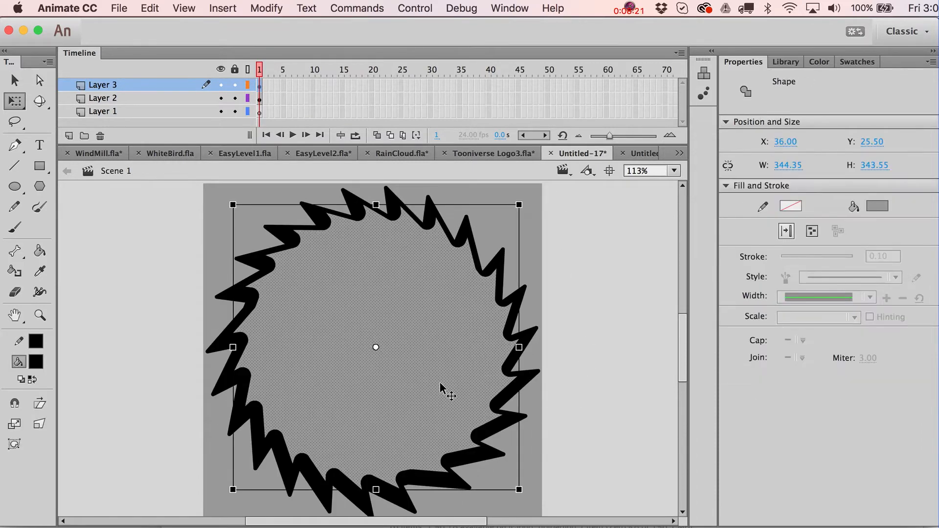
- Squash the whole blade artwork vertically around its center to a height of 229.10 px
click(437, 347)
drag(373, 190, 374, 257)
key(v)
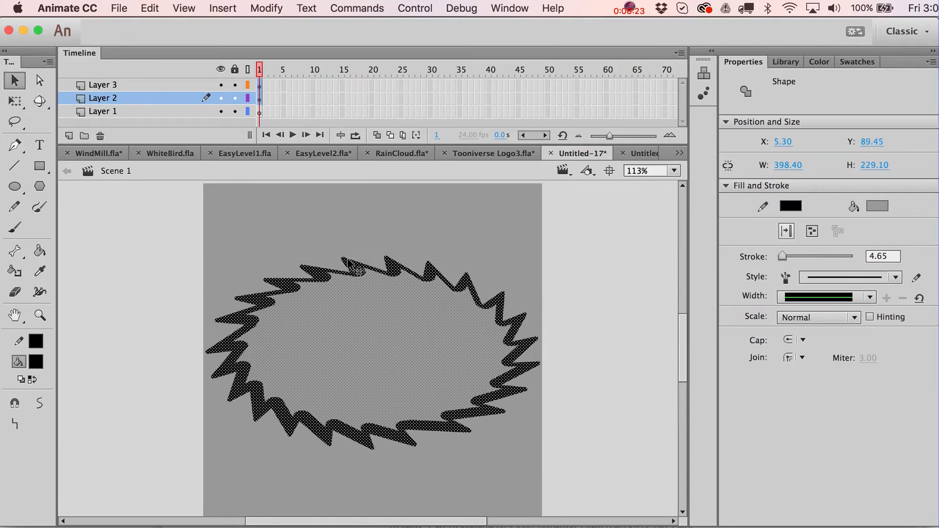
key(Escape)
- Recolor the squashed inset fill on Layer 3 to very dark gray
click(305, 316)
click(36, 362)
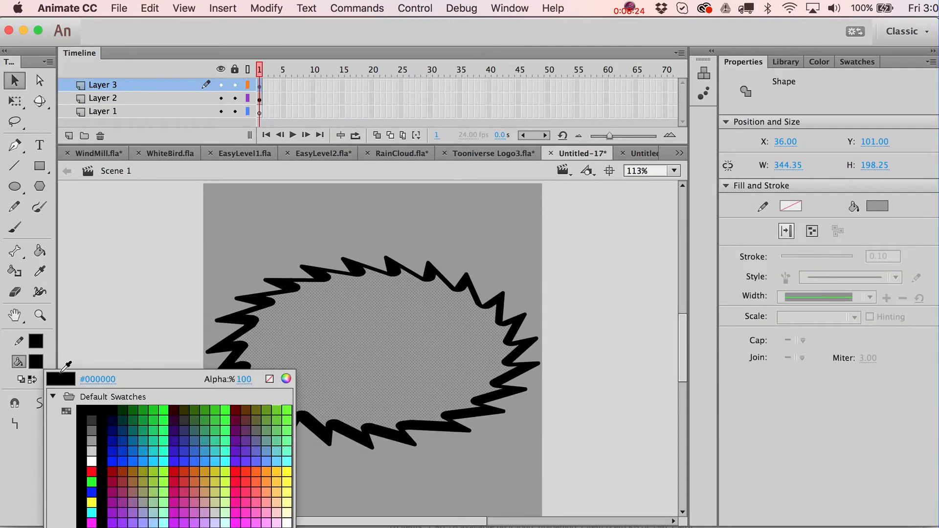
click(87, 412)
click(126, 357)
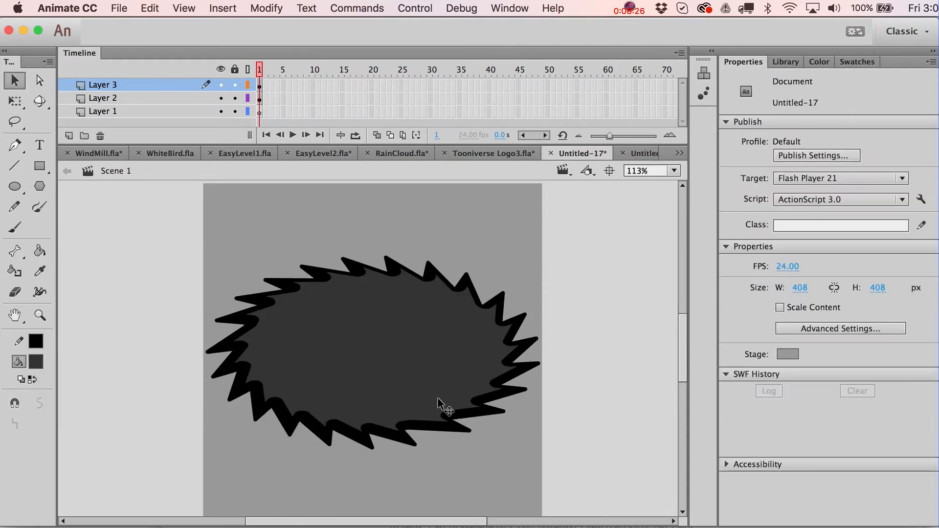
- Duplicate the black blade artwork on Layer 2 downward in offset copies to give the blade thickness
click(260, 98)
key(shift+Down)
key(shift+Down)
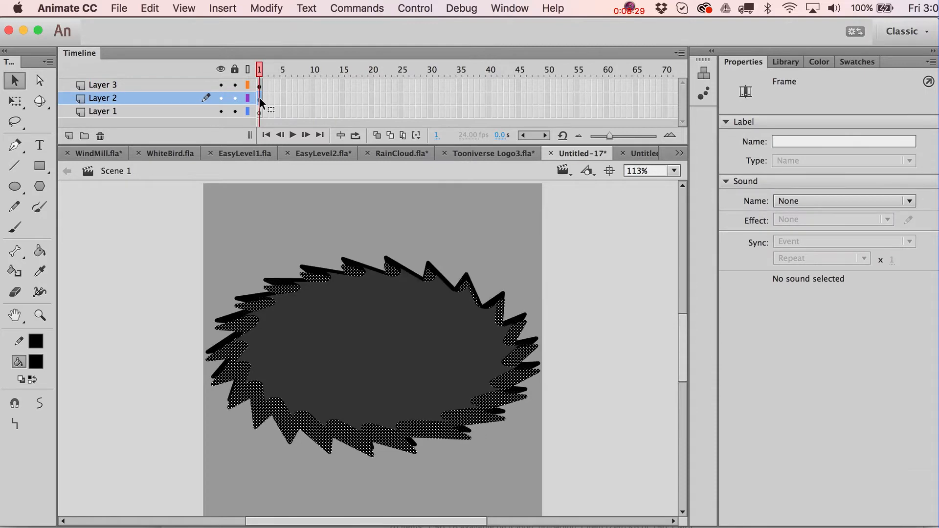
click(267, 220)
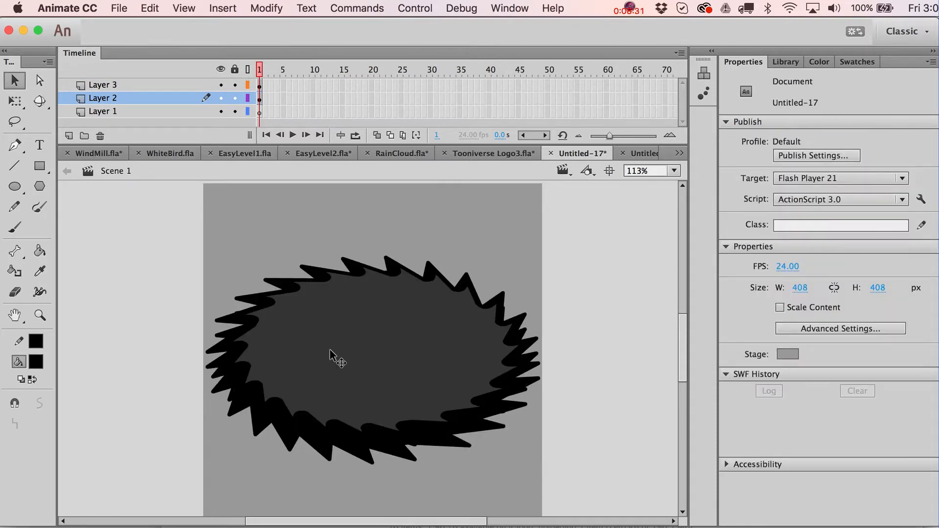
- Undo the blade edits back to the full-size dark gray fill on Layer 3, and deselect it
key(super+z)
key(super+z)
key(super+z)
key(super+z)
key(super+z)
key(super+z)
key(super+z)
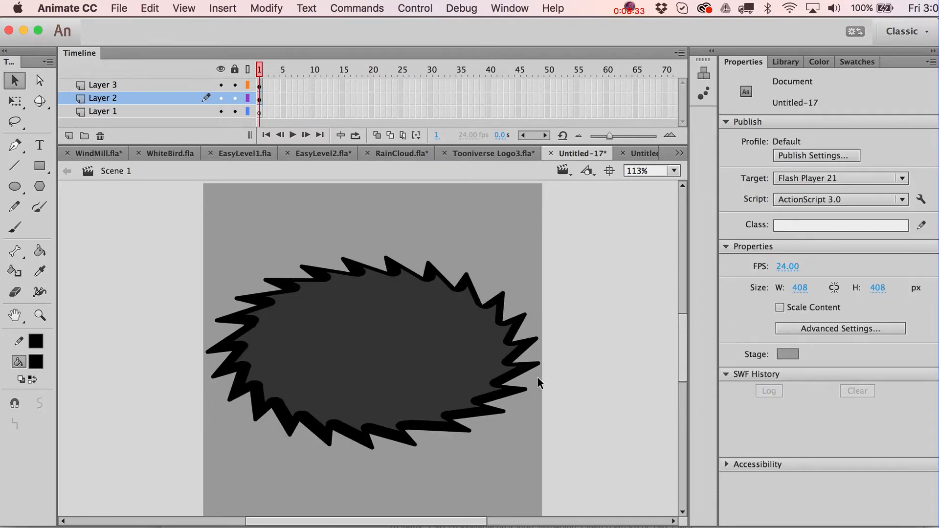
key(super+z)
key(super+z)
key(super+z)
key(super+z)
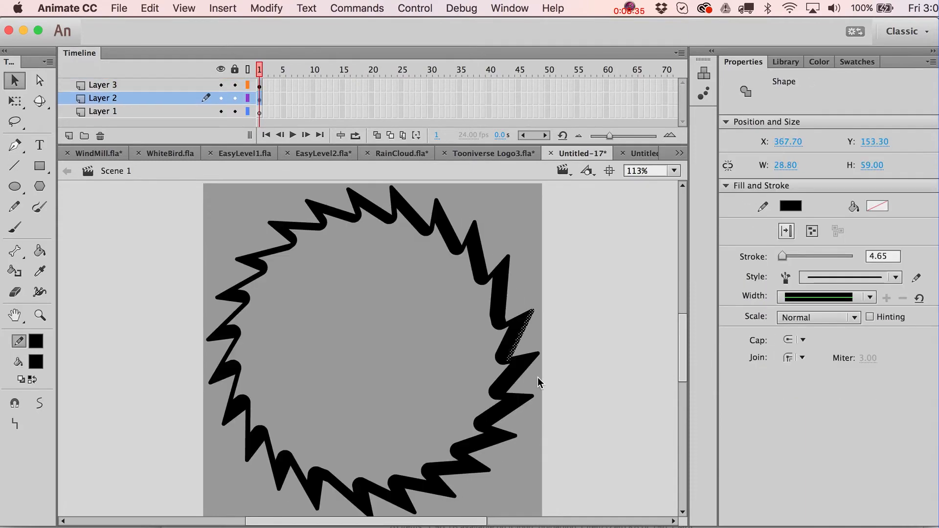
key(super+z)
key(super+z)
key(super+z)
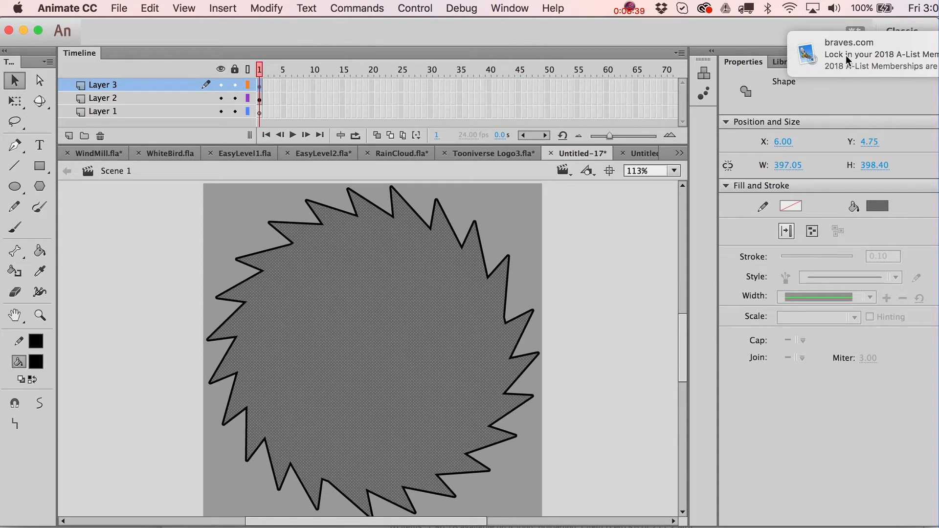
click(625, 243)
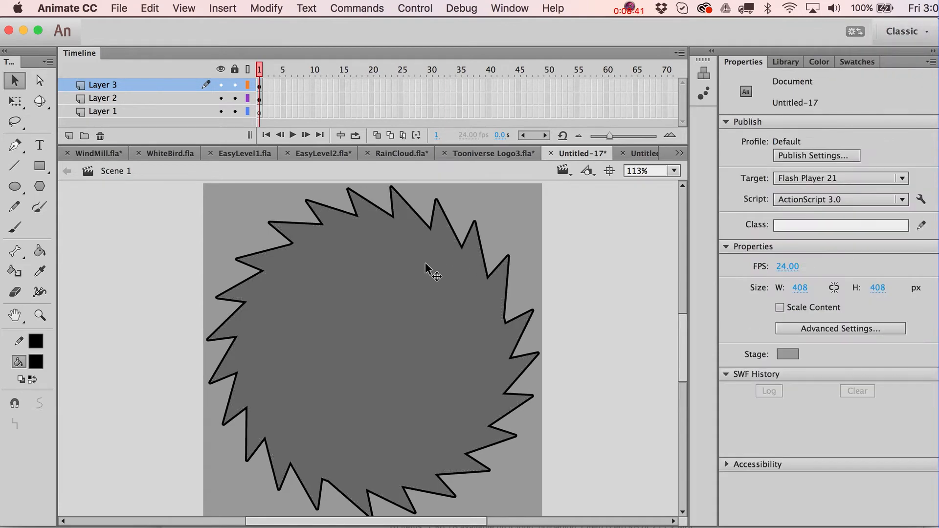
click(426, 386)
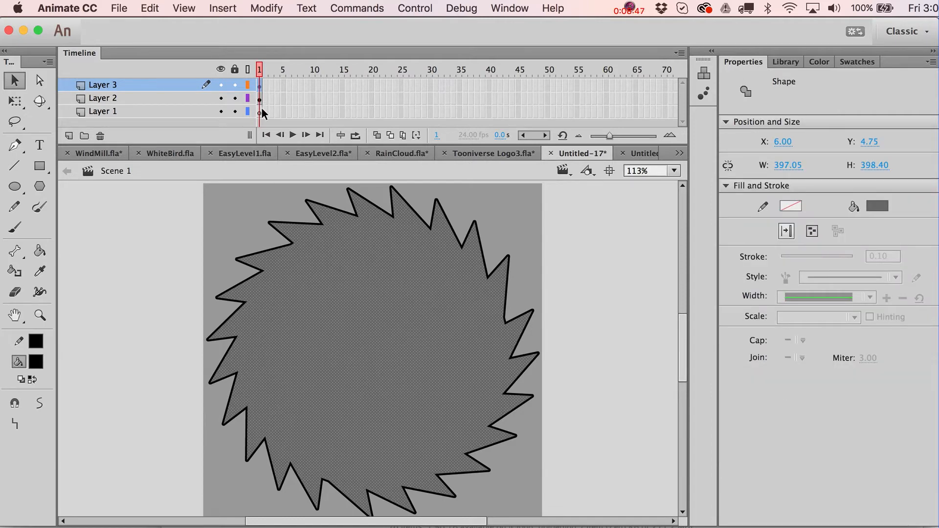
key(Escape)
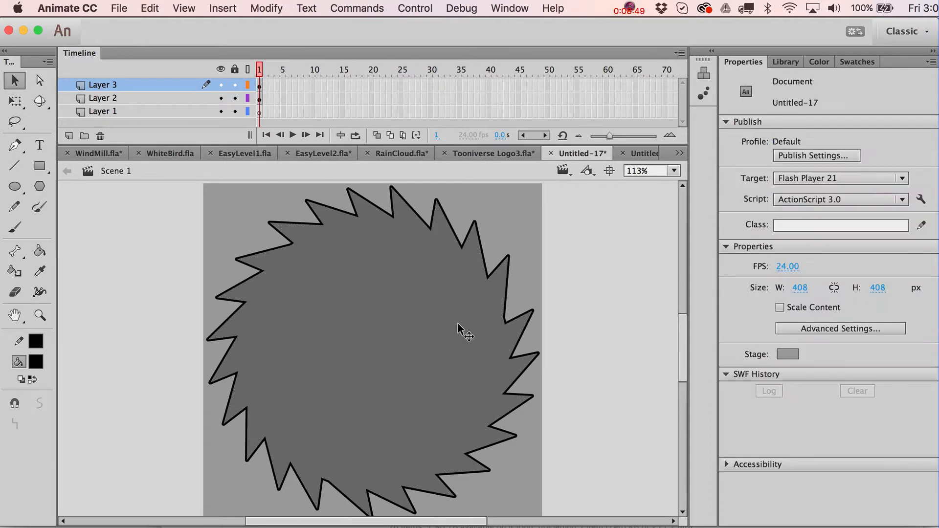
click(463, 329)
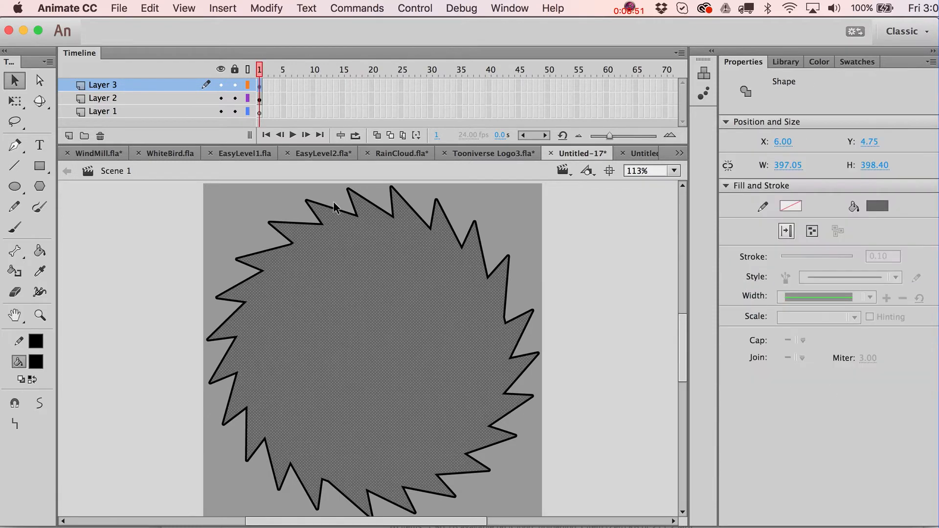
click(260, 100)
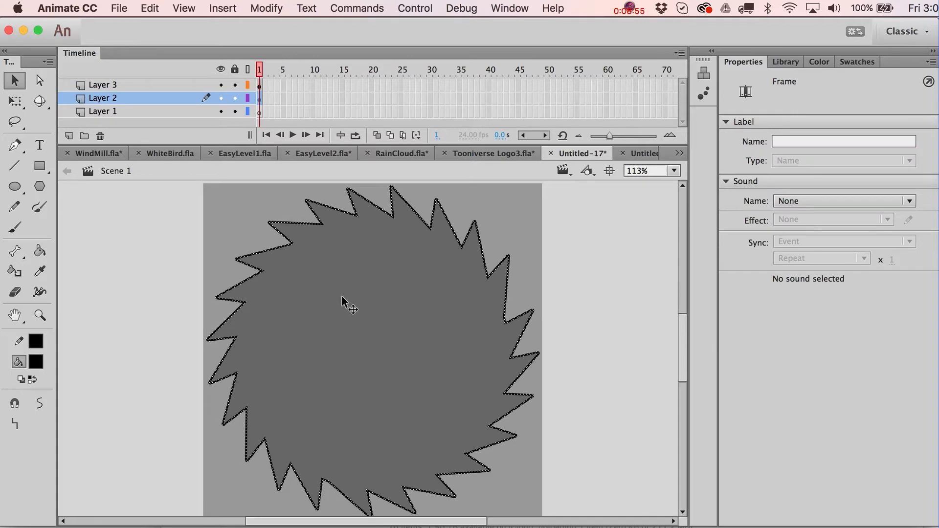
click(589, 411)
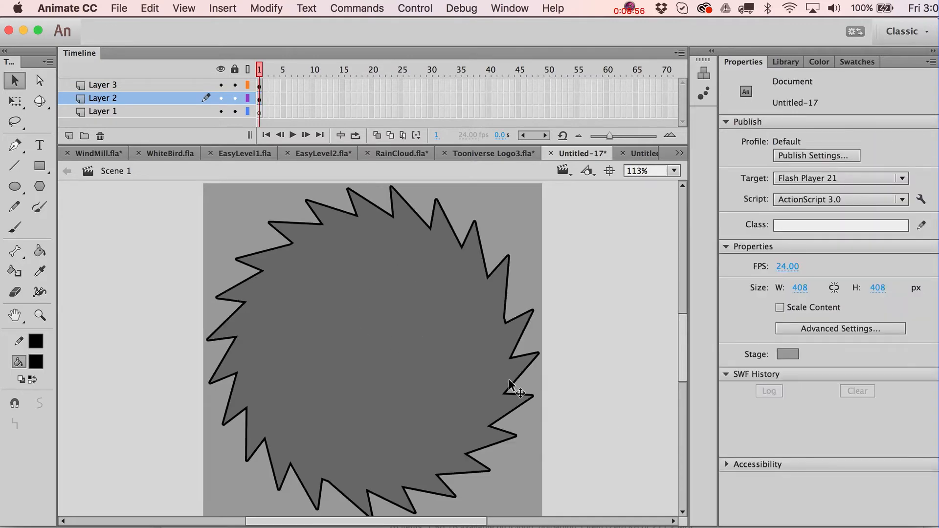
- Add a new layer above Layer 3 and draw a black circle about 257 px wide over the blade
click(100, 84)
click(69, 136)
click(14, 186)
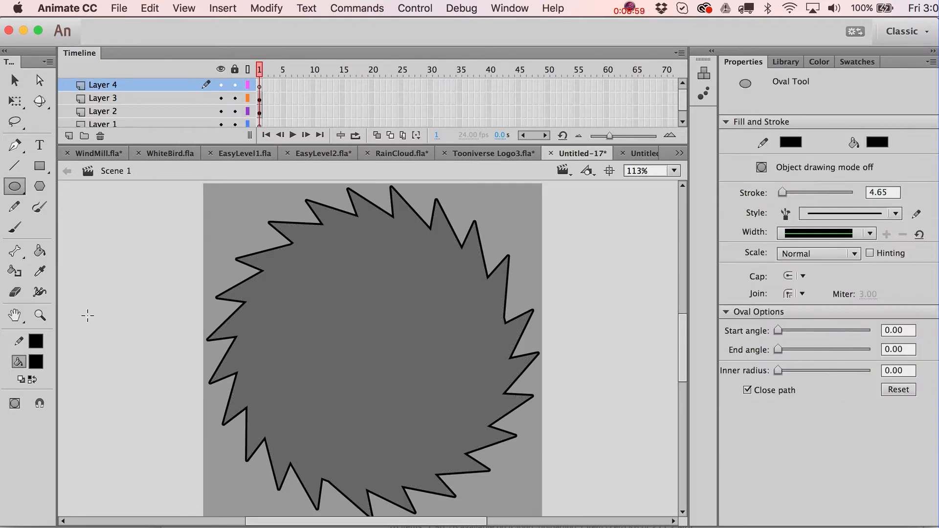
drag(262, 246, 478, 460)
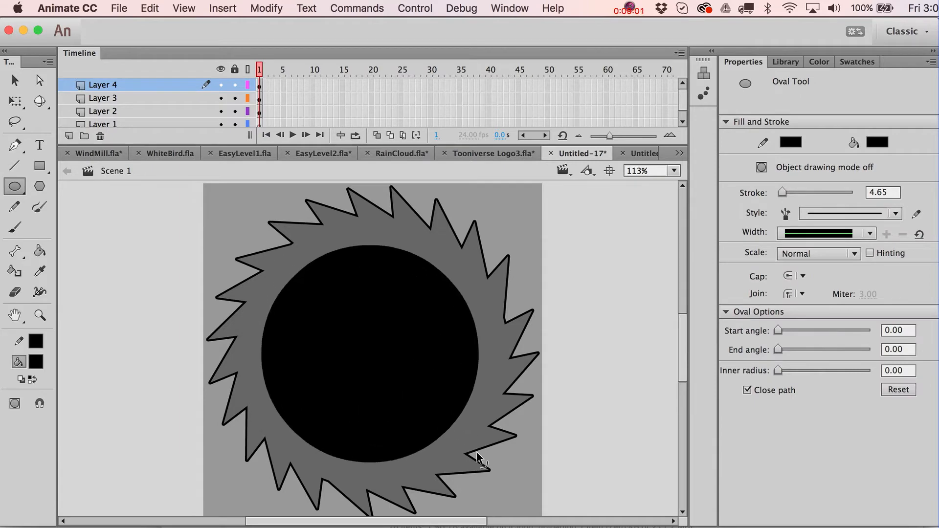
- Select the circle with its outline on Layer 4 and set its size to 408 × 408 px
key(v)
click(260, 85)
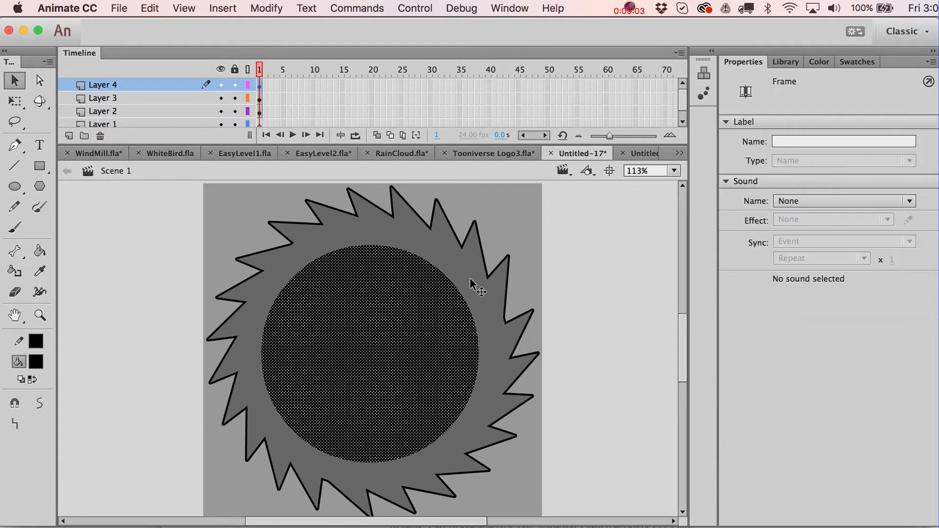
click(788, 165)
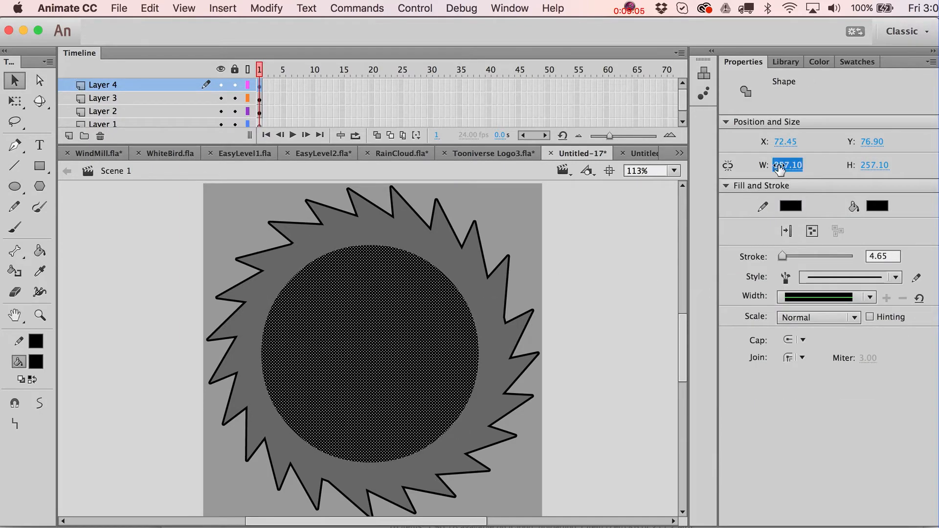
text(408)
key(Tab)
text(4)
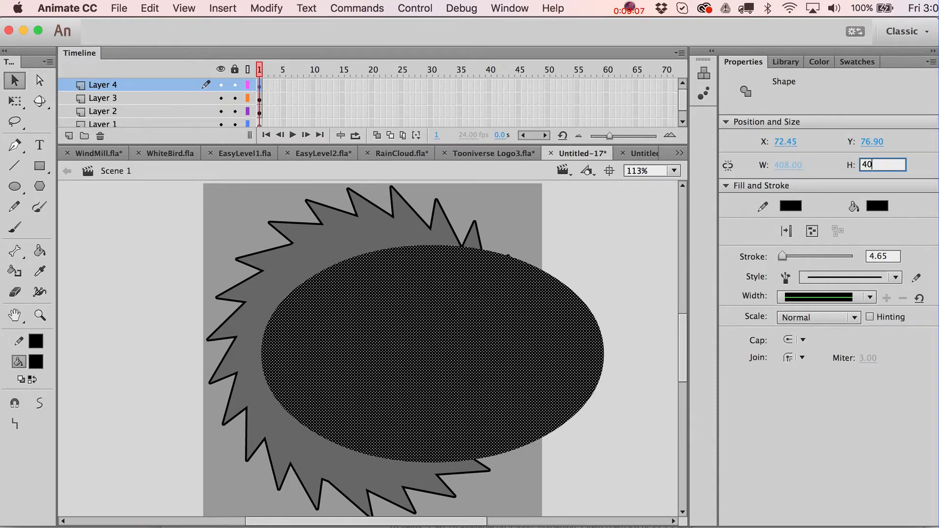
text(08)
key(Tab)
- Position the circle at X 0 and Y 0 so it covers the stage
click(788, 142)
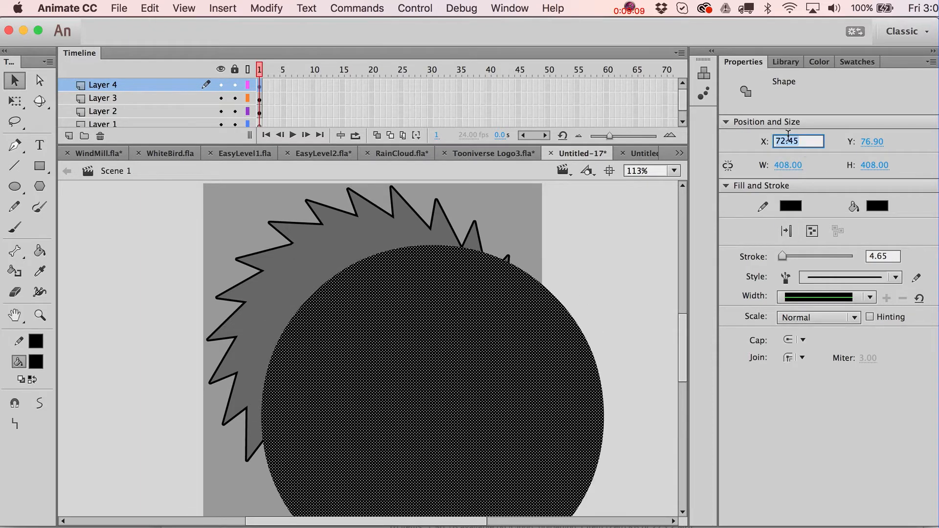
text(0)
key(Tab)
text(0)
key(Tab)
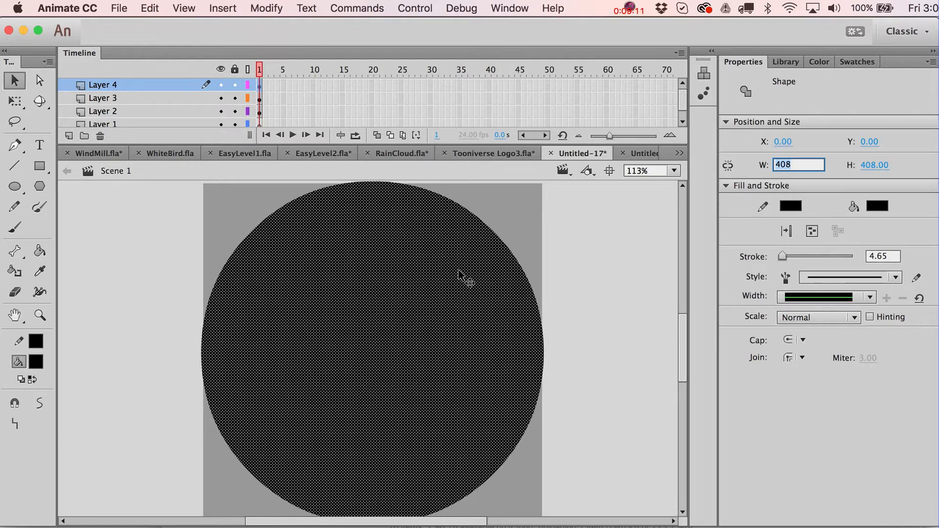
- Scale the circle and its outline down around the center to fit inside the teeth, and delete its black fill
click(541, 277)
click(479, 286)
key(q)
key(v)
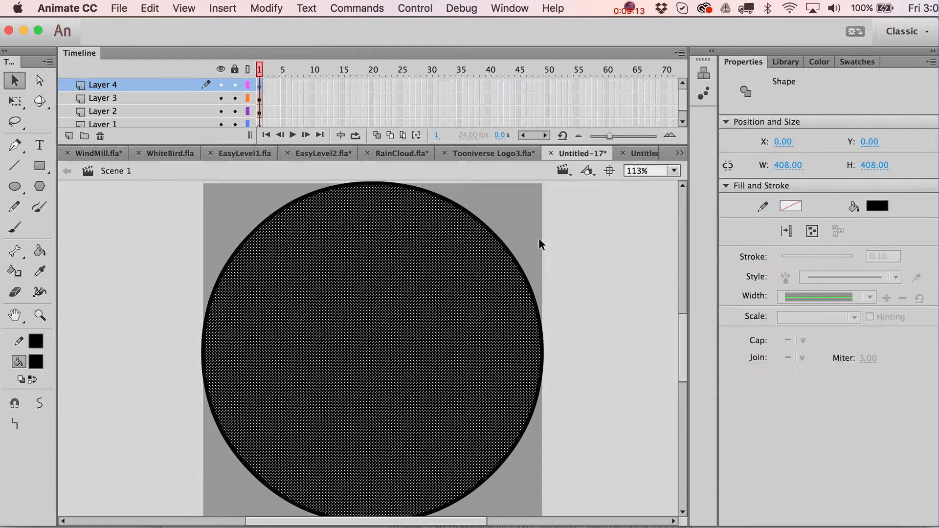
double_click(494, 273)
key(q)
drag(541, 199, 489, 216)
click(540, 249)
key(v)
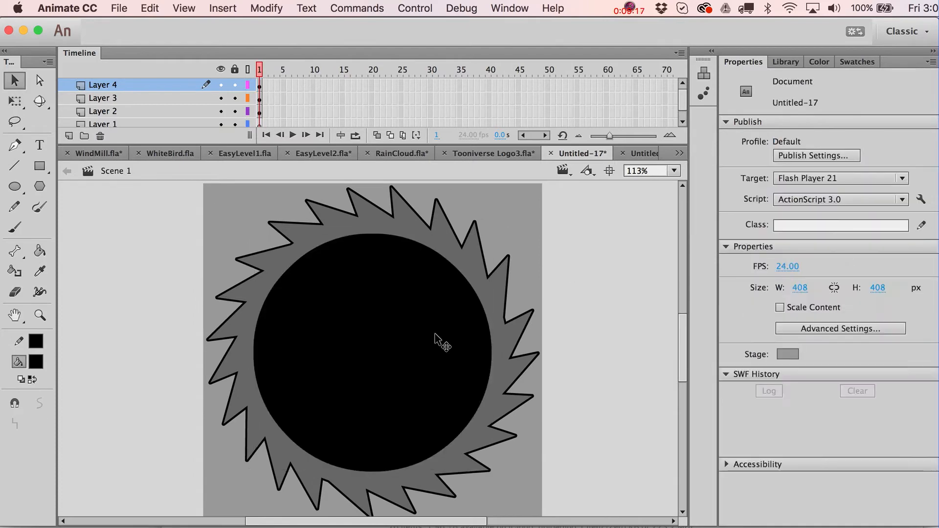
click(434, 337)
key(Delete)
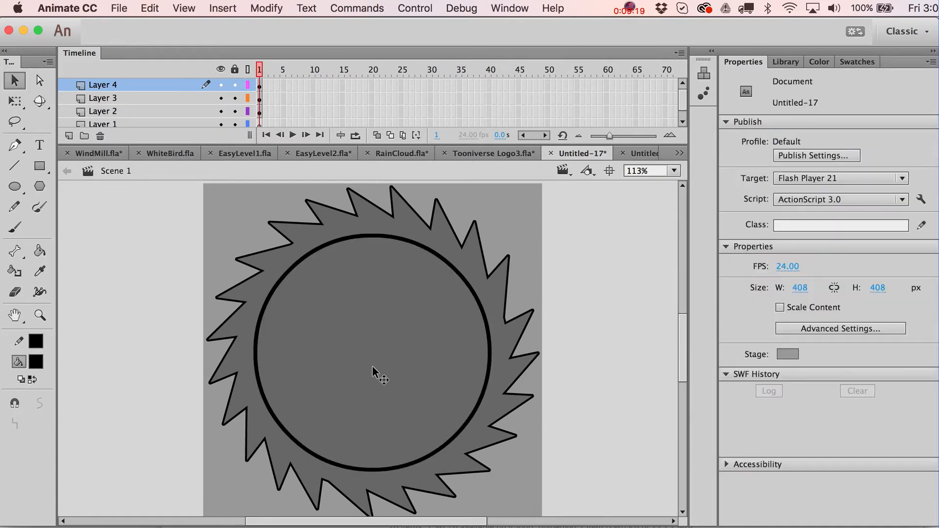
- Duplicate the black ring outline on Layer 4 and scale the copy around the center to about 185 px
click(486, 335)
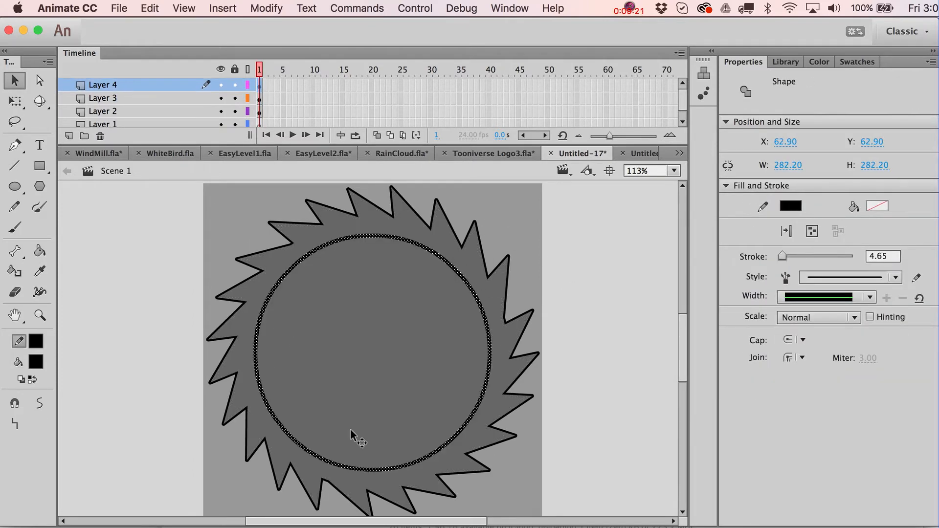
key(q)
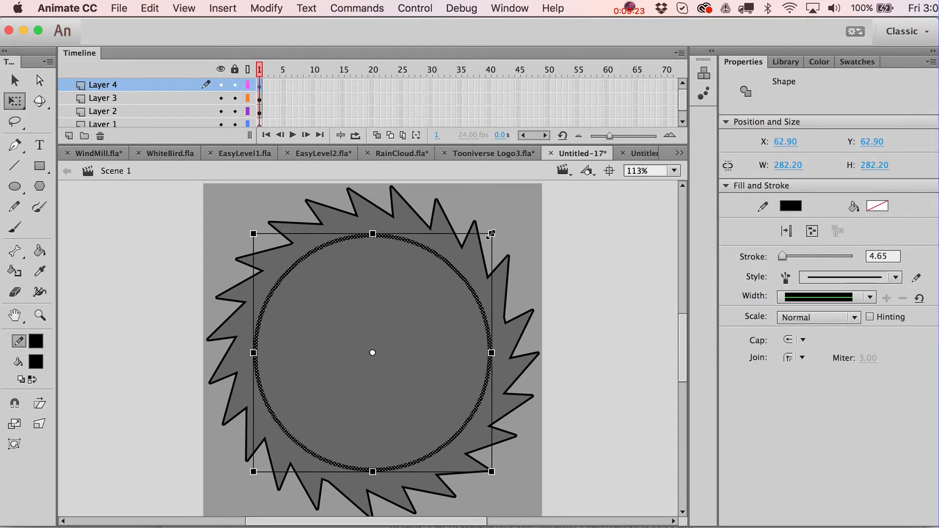
drag(490, 234, 450, 259)
key(shift+Right)
key(shift+Left)
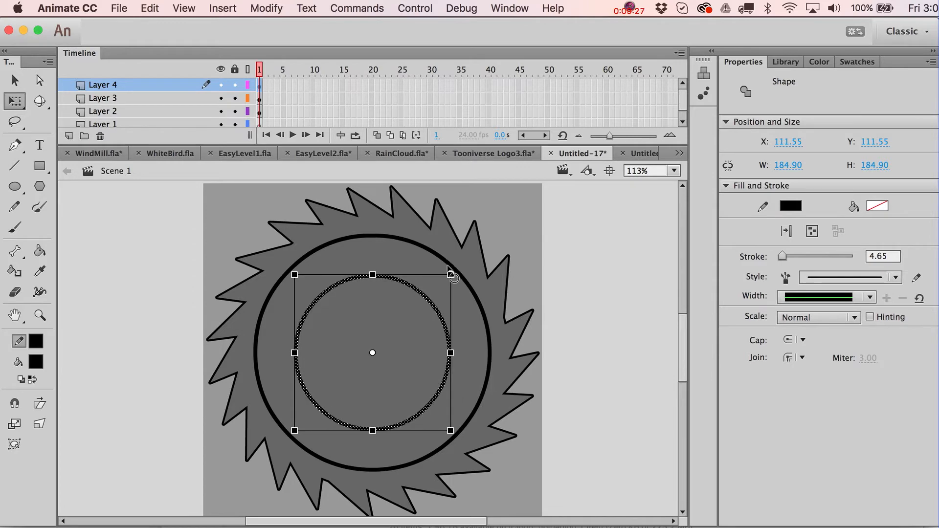
- Add two smaller concentric copies of the outline, one just inside the 185 px circle and one about 88 px wide
drag(445, 272, 411, 287)
key(shift+Right)
key(shift+Left)
key(v)
click(507, 294)
drag(683, 323, 684, 394)
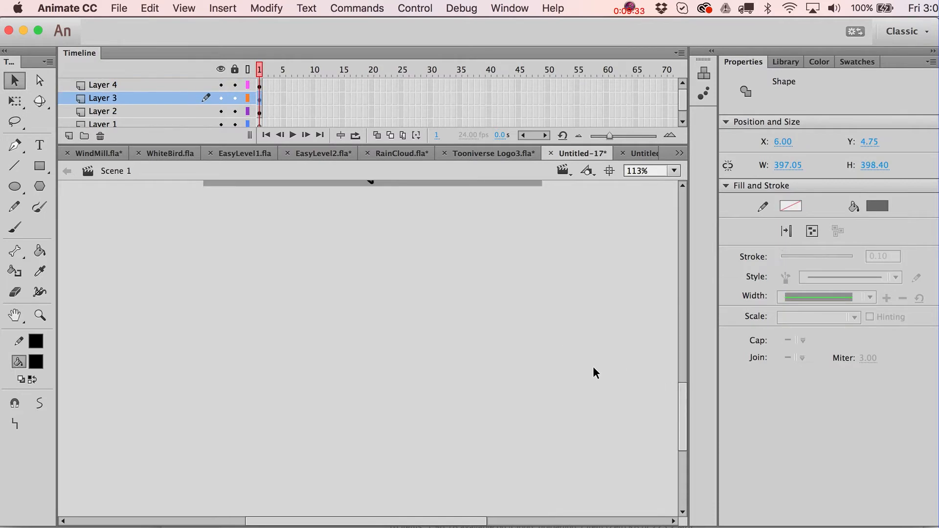
scroll(594, 366, up, 5)
click(580, 332)
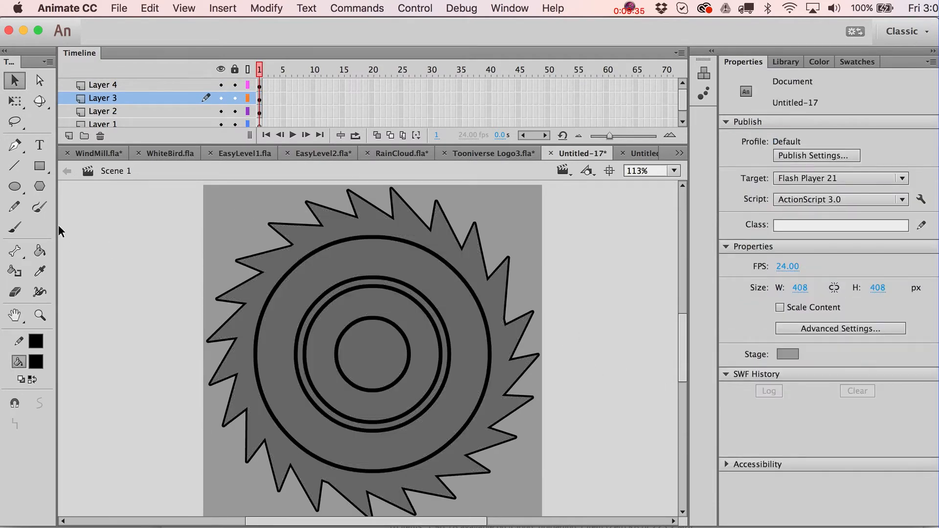
- Fill the narrow ring between the two middle circles with dark gray #333333 using the Paint Bucket
click(40, 251)
click(36, 362)
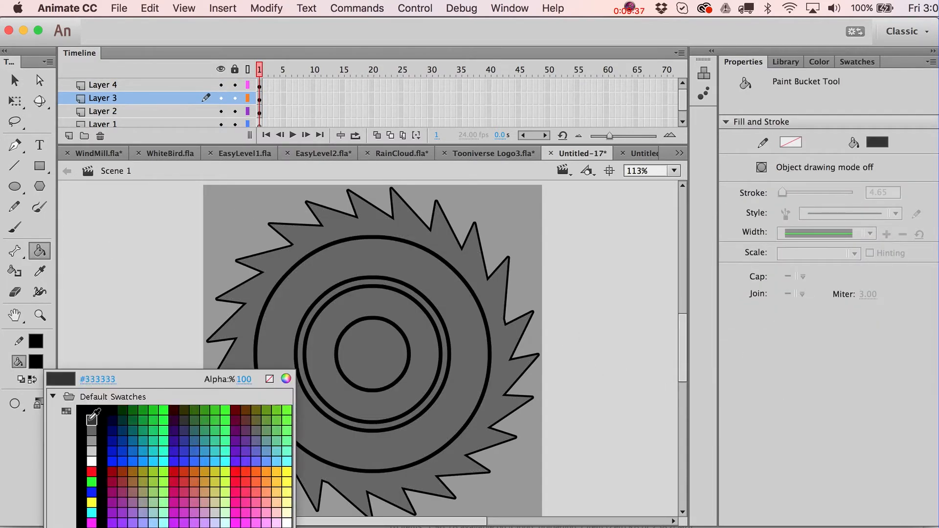
click(93, 418)
click(342, 309)
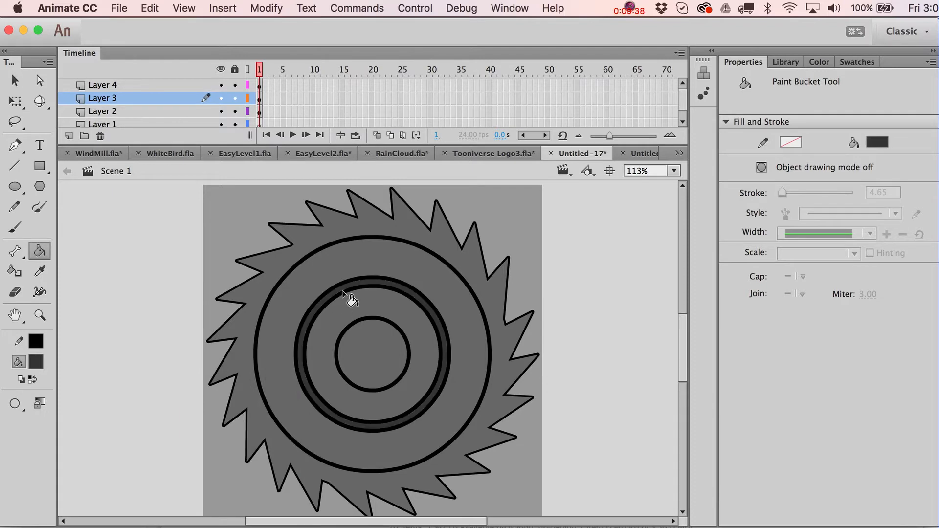
click(344, 230)
key(super+z)
key(super+z)
key(v)
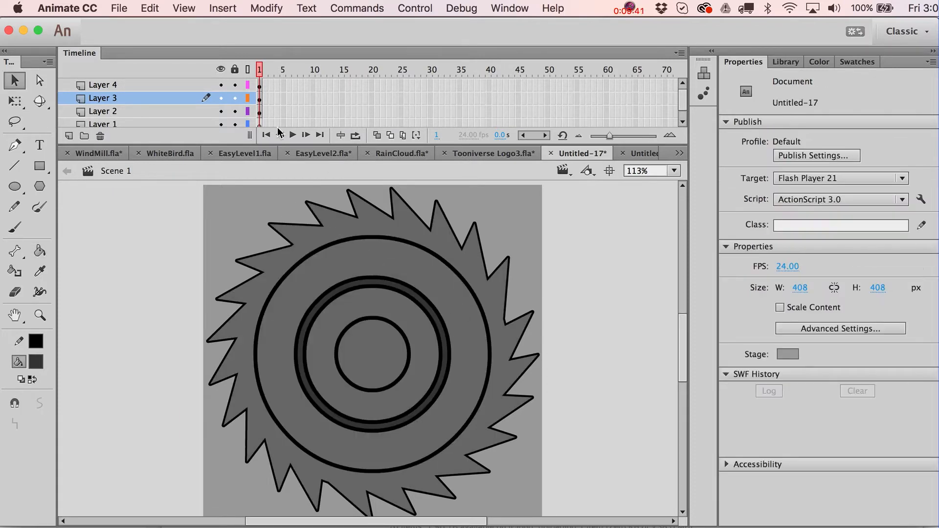
- Move the circle artwork from Layer 4 onto Layer 3 in the same place
click(260, 85)
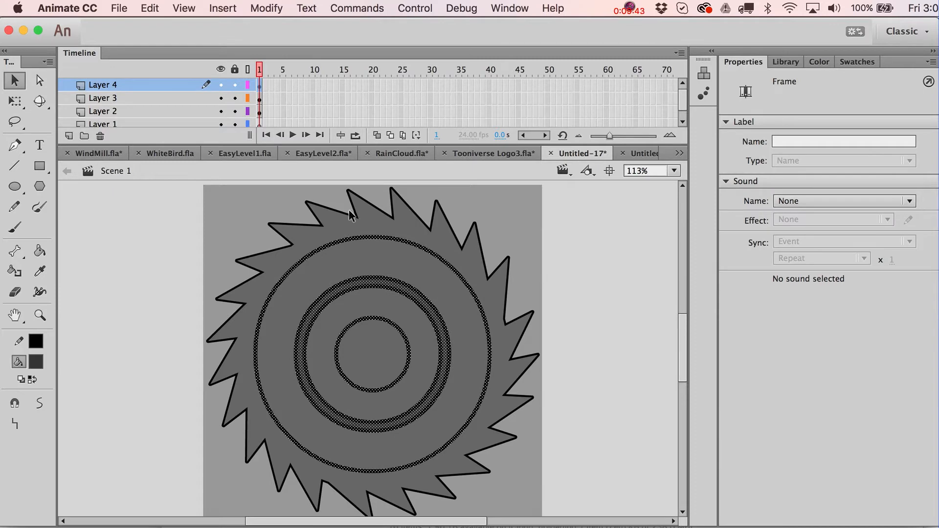
key(Delete)
click(357, 253)
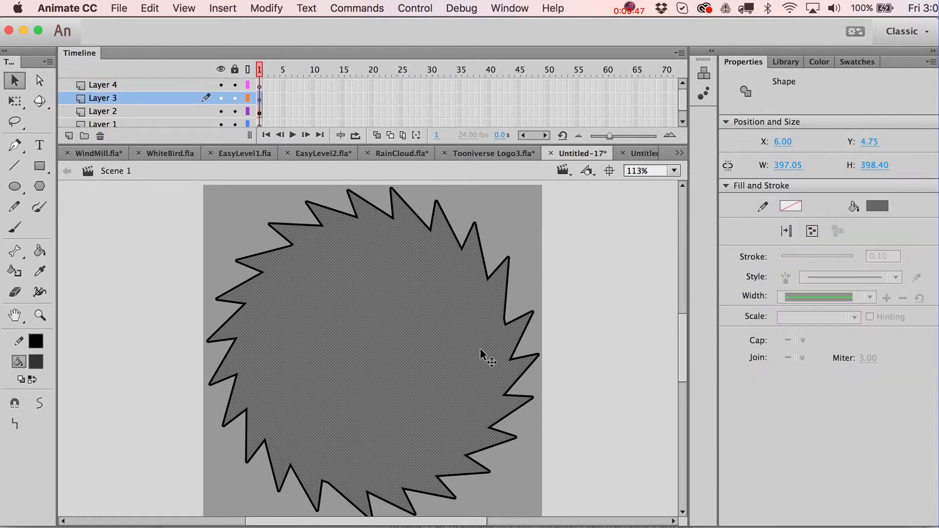
key(super+z)
click(549, 283)
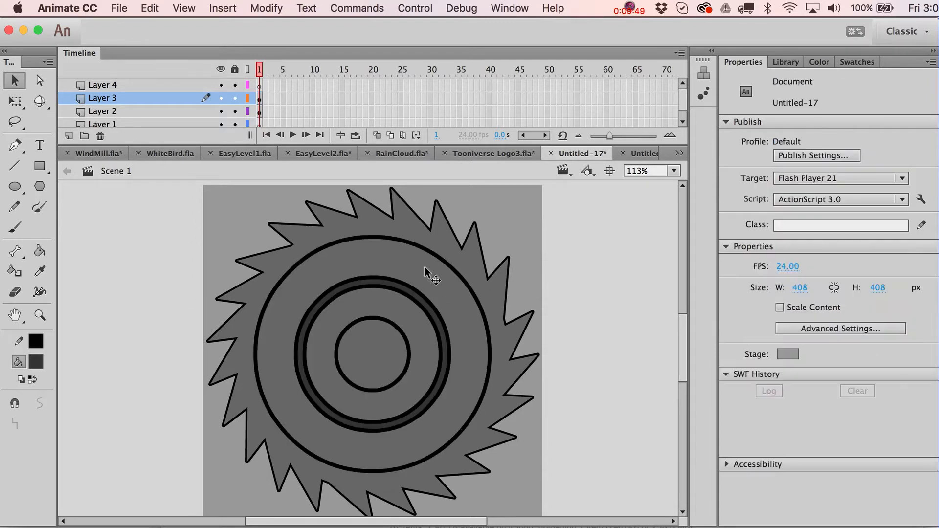
- Fill the toothed area outside the largest circle on Layer 3 with dark gray #333333
click(424, 266)
click(308, 245)
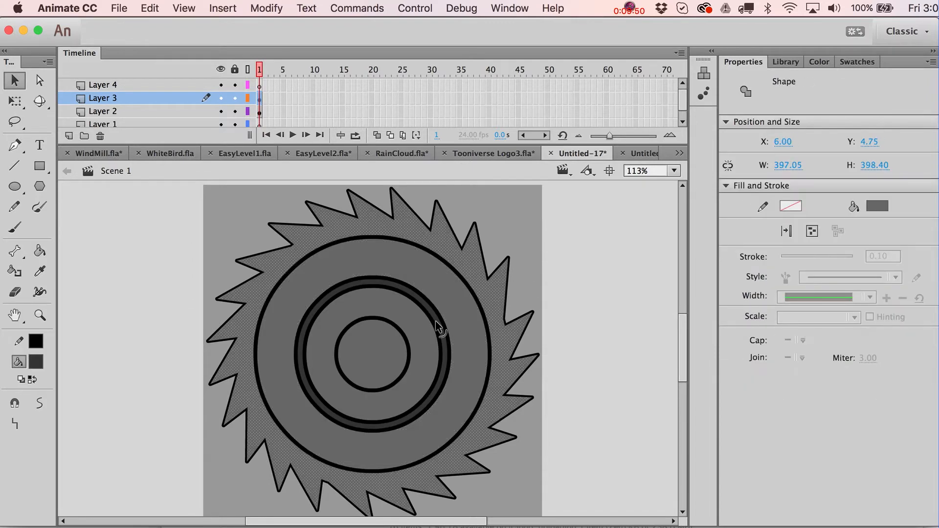
click(222, 208)
click(318, 249)
click(126, 234)
click(40, 251)
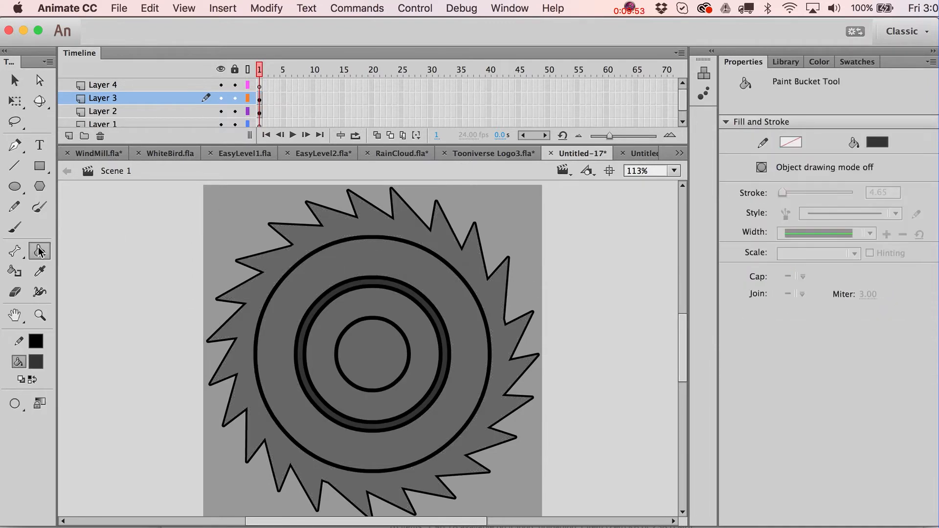
click(353, 228)
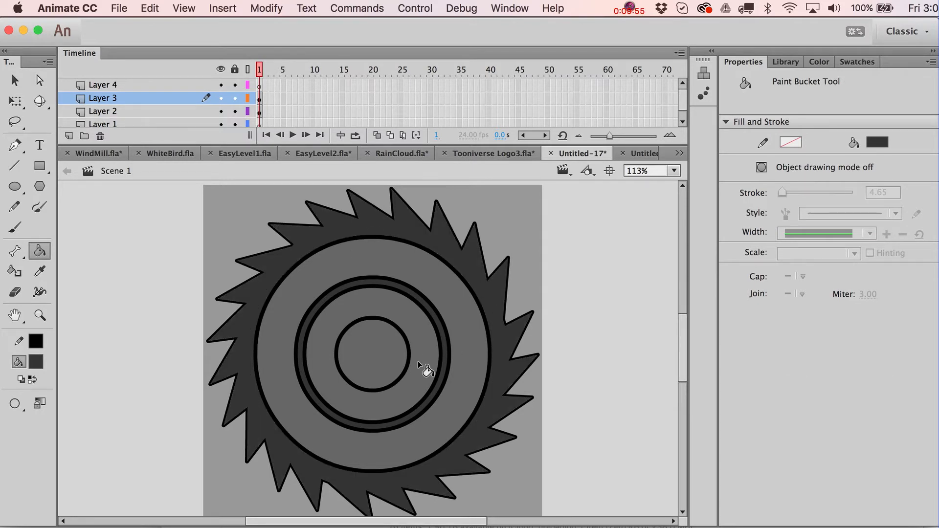
- Fill the center disc with dark gray, then duplicate it with its outline and scale the copy to about 62 px, centered inside
click(391, 358)
key(v)
click(387, 373)
double_click(384, 368)
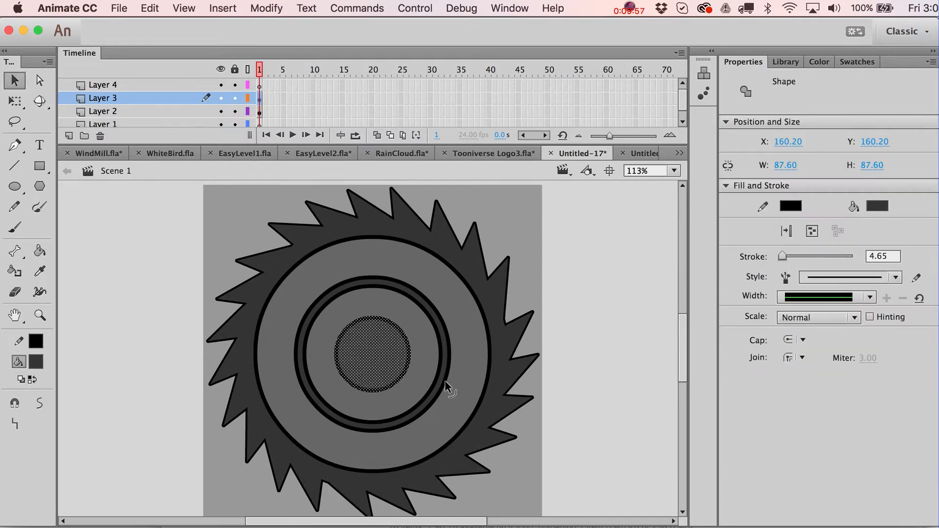
key(q)
drag(411, 317, 400, 326)
key(v)
click(565, 361)
key(Right)
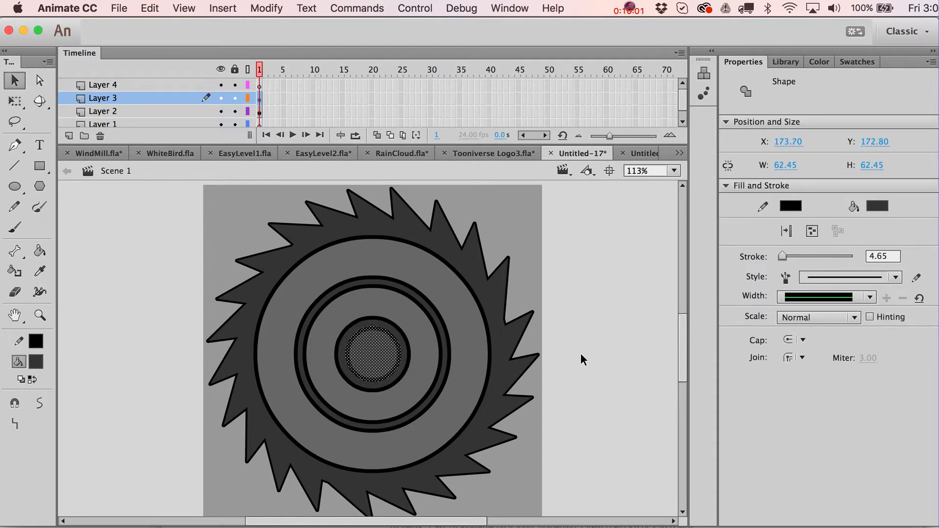
click(580, 353)
- Change the fill of the innermost disc to a lighter gray
click(371, 348)
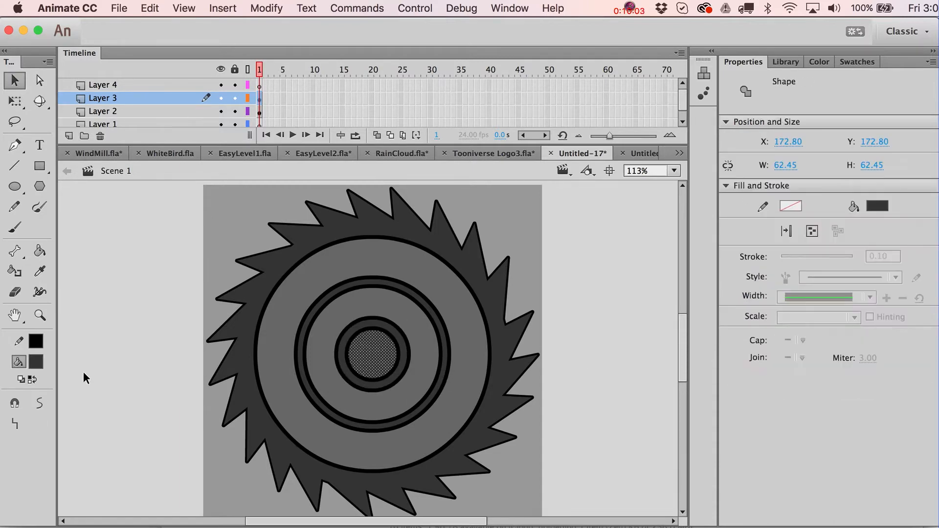
click(36, 365)
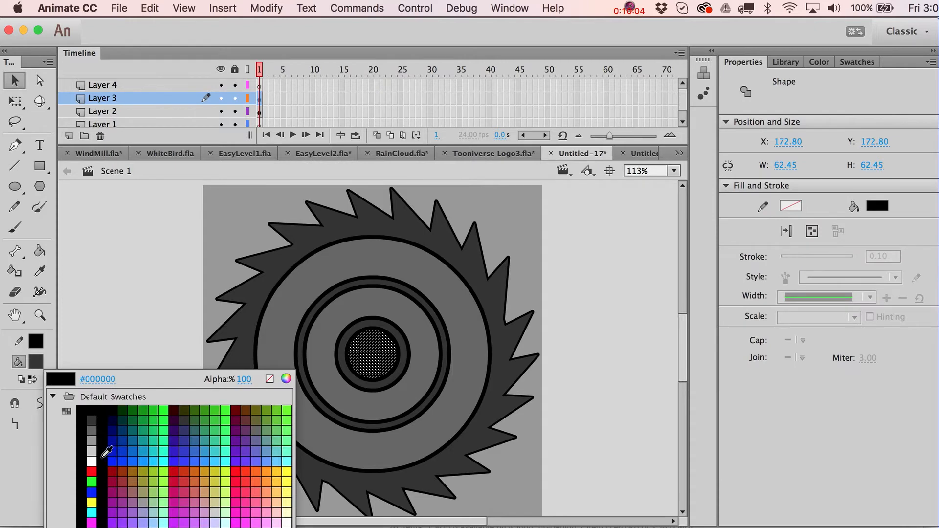
click(90, 436)
click(90, 436)
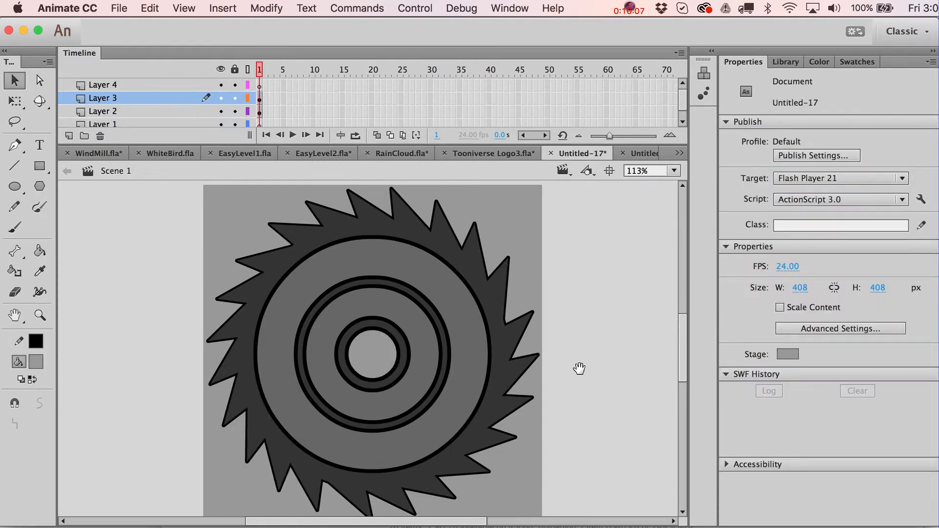
drag(579, 367, 577, 360)
click(402, 345)
key(Delete)
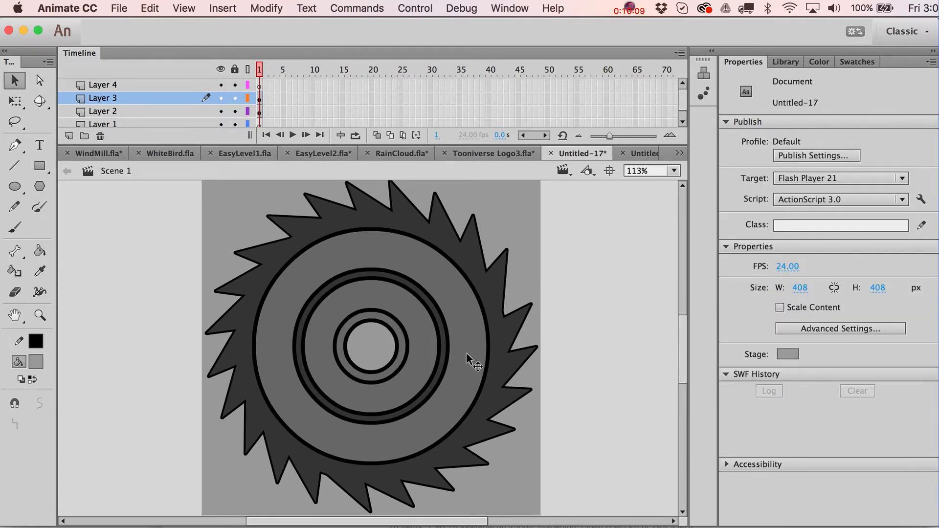
key(super+z)
click(572, 367)
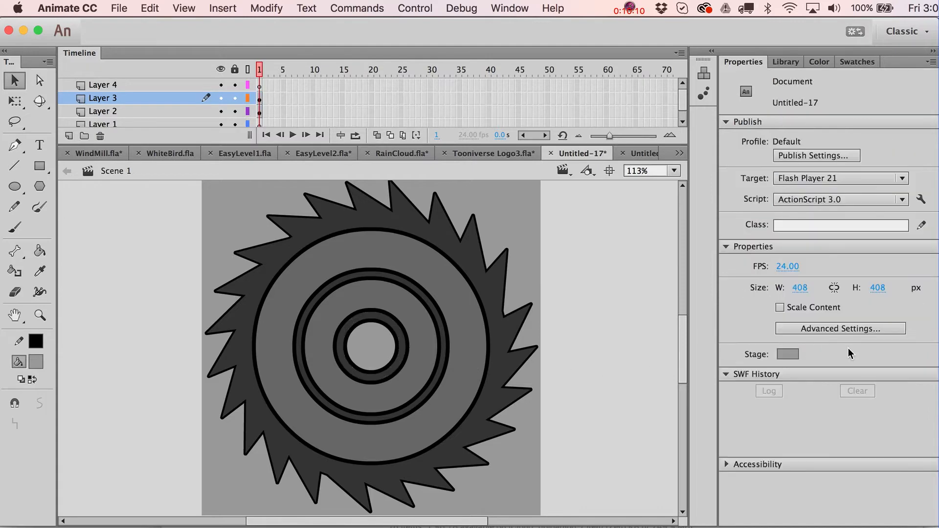
- Set the stage color to bright blue
click(792, 357)
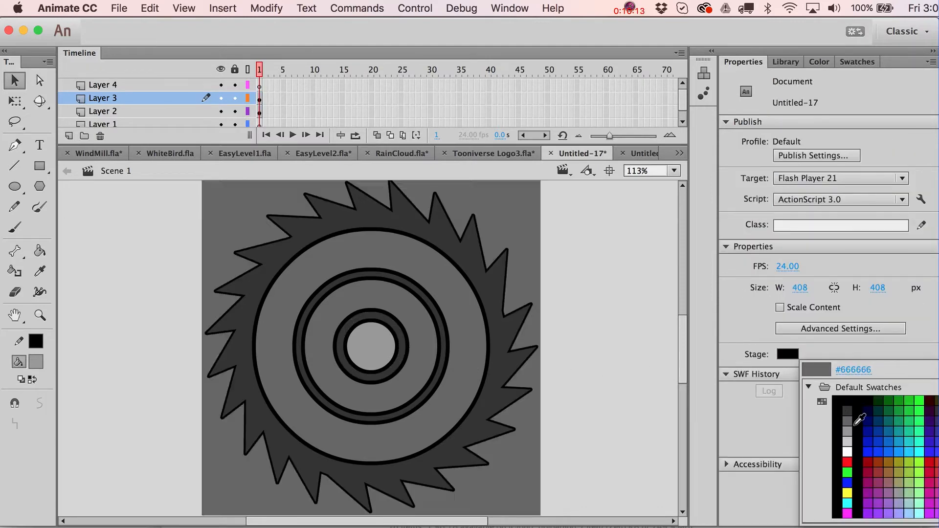
click(902, 452)
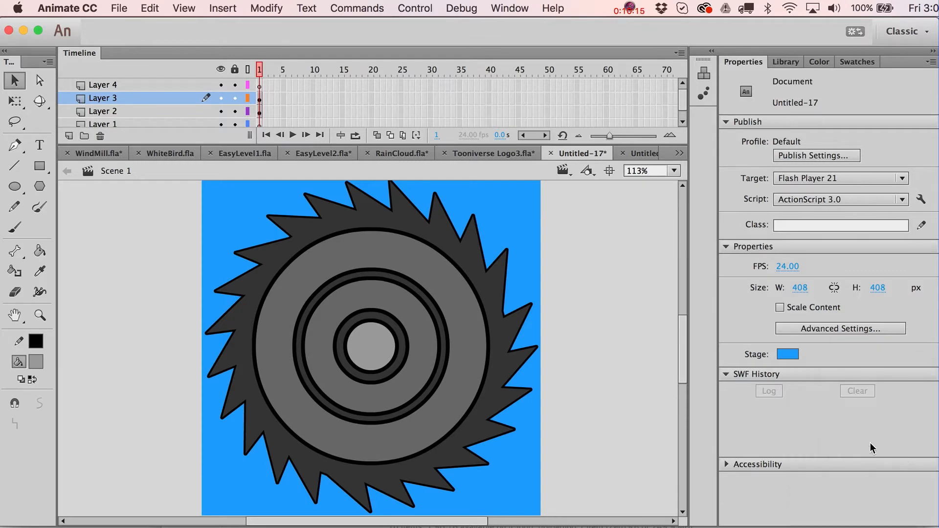
click(402, 337)
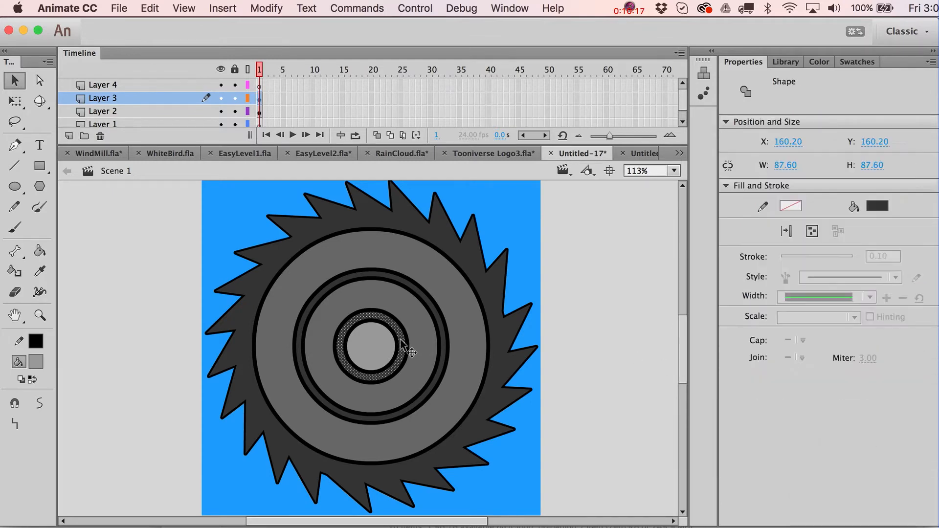
key(Delete)
key(super+z)
click(615, 308)
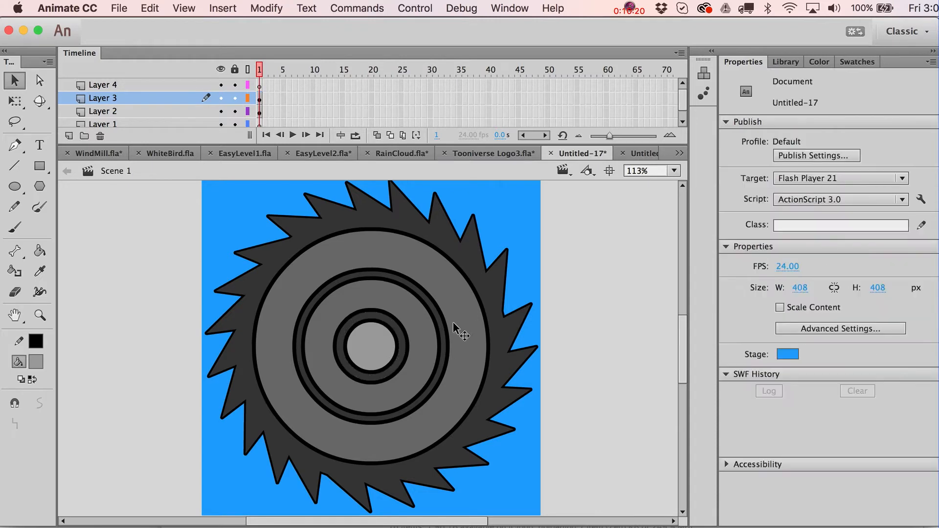
- Move all the artwork from Layer 3 onto Layer 2 in the same place, merging it with the blade shape there
click(262, 98)
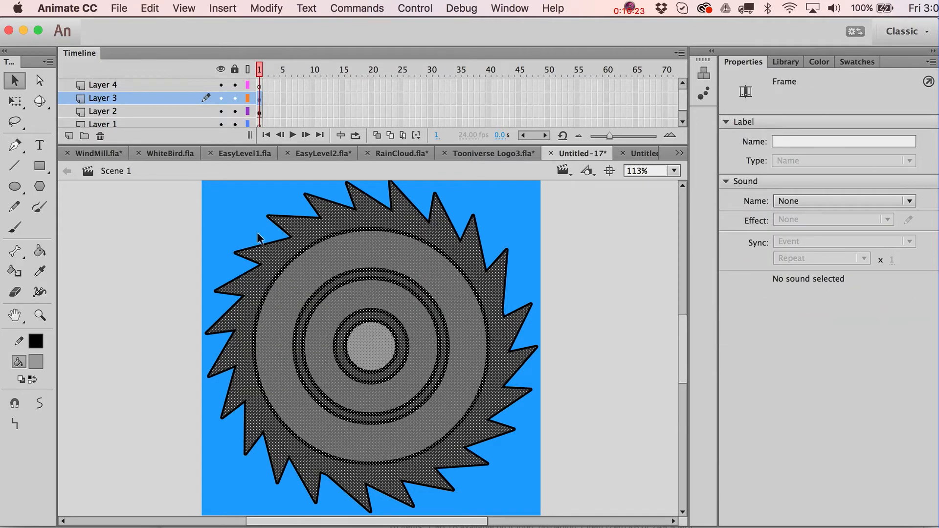
click(262, 112)
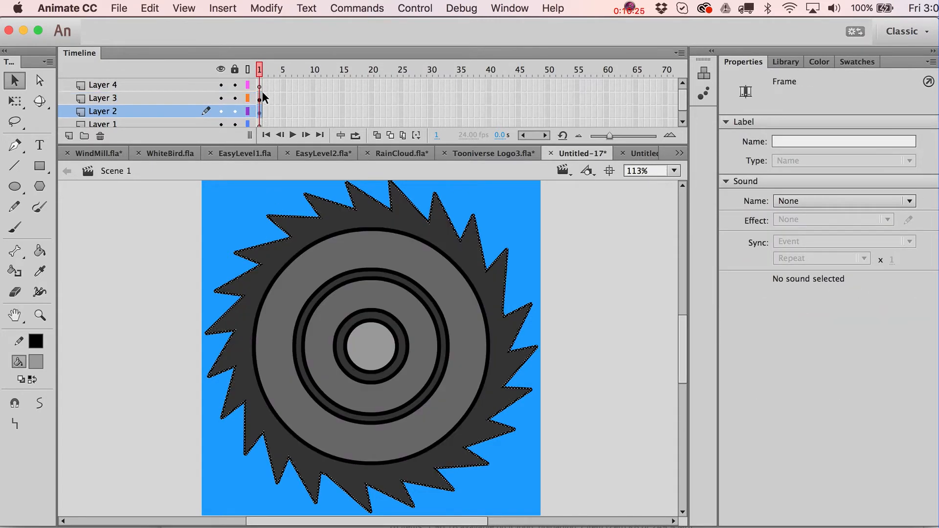
click(260, 97)
key(Delete)
click(260, 110)
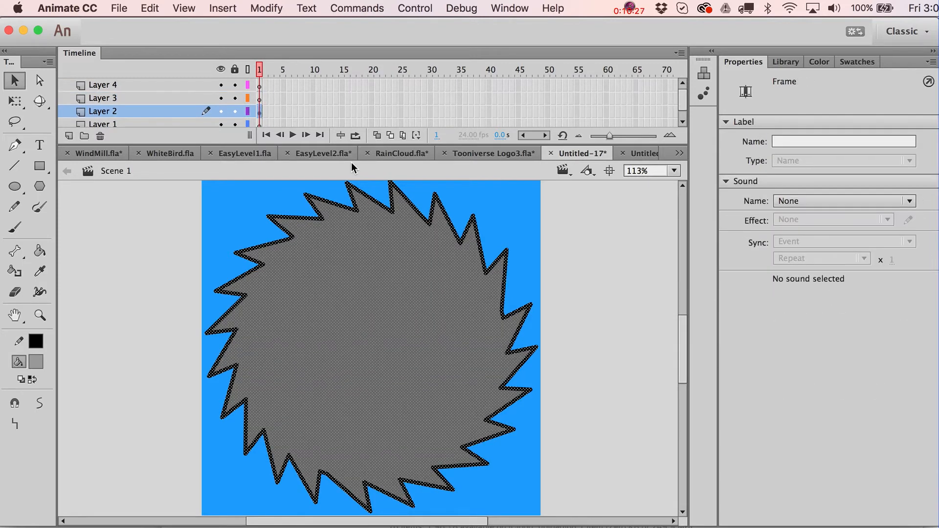
key(super+shift+v)
click(613, 272)
- Delete the dark fills of the ring around the center disc and of the narrow ring between the middle circles
click(401, 339)
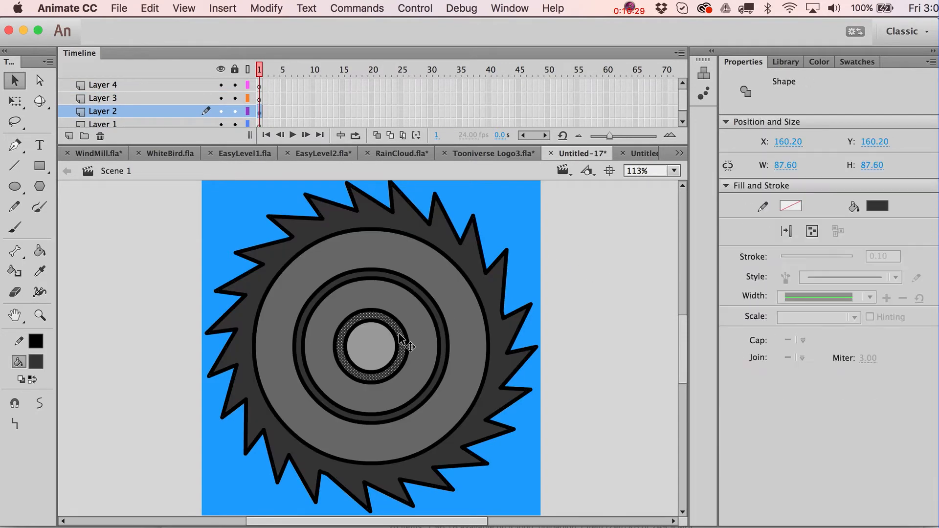
key(Delete)
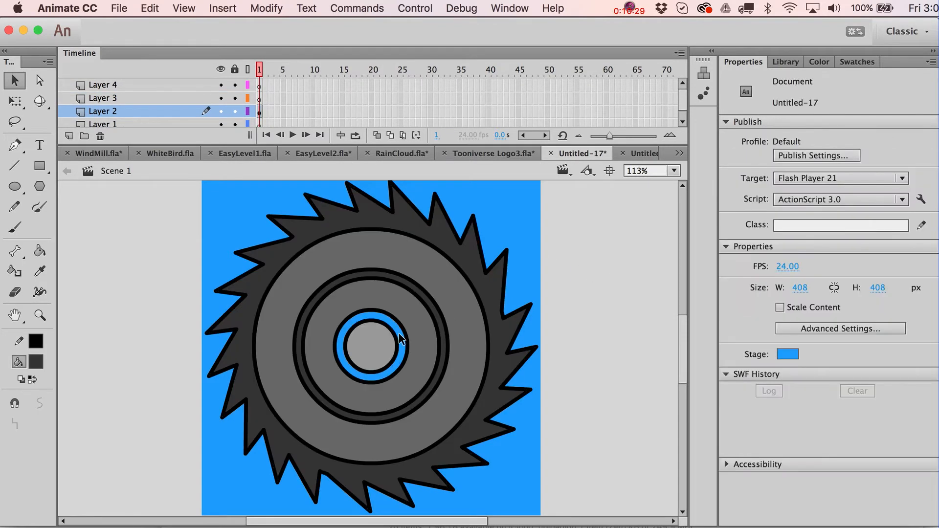
click(444, 333)
key(Delete)
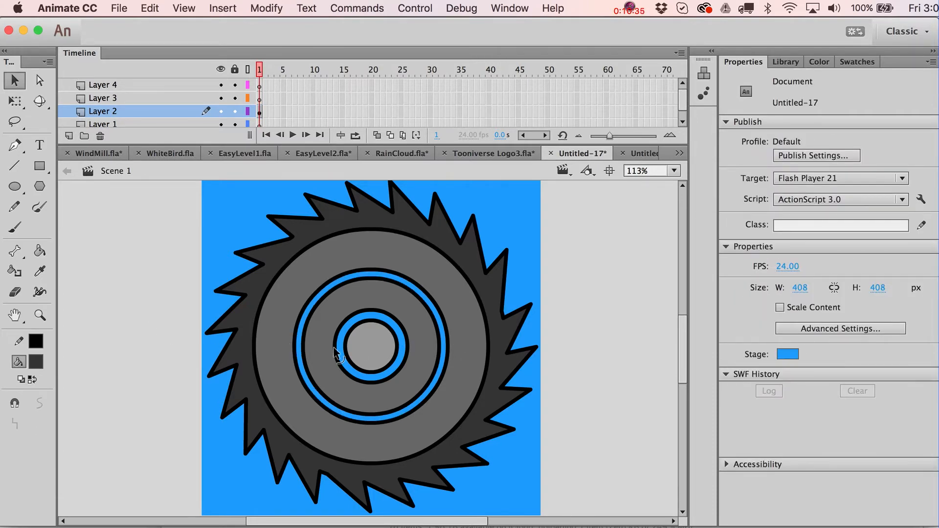
- On Layer 1, draw a thin horizontal and a thin vertical dark gray rectangle crossing behind the blade's center to bridge the ring gaps
click(259, 123)
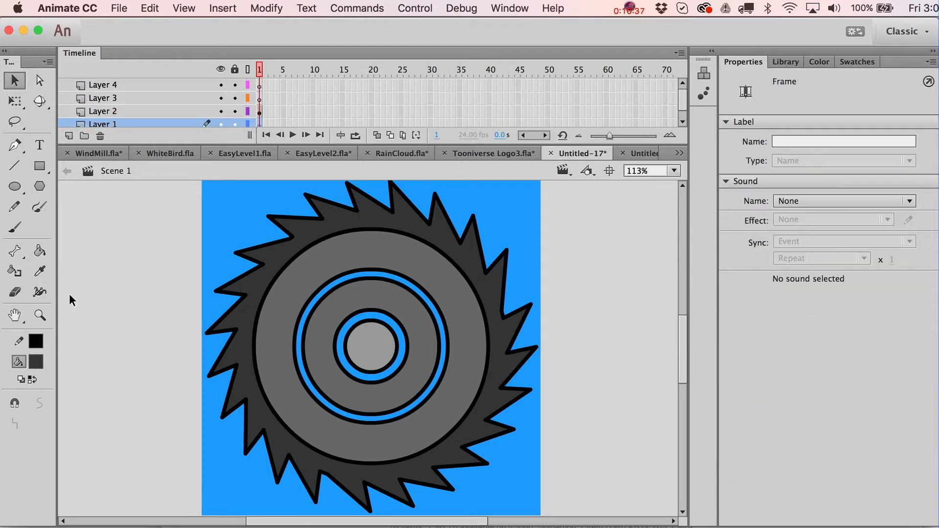
click(39, 167)
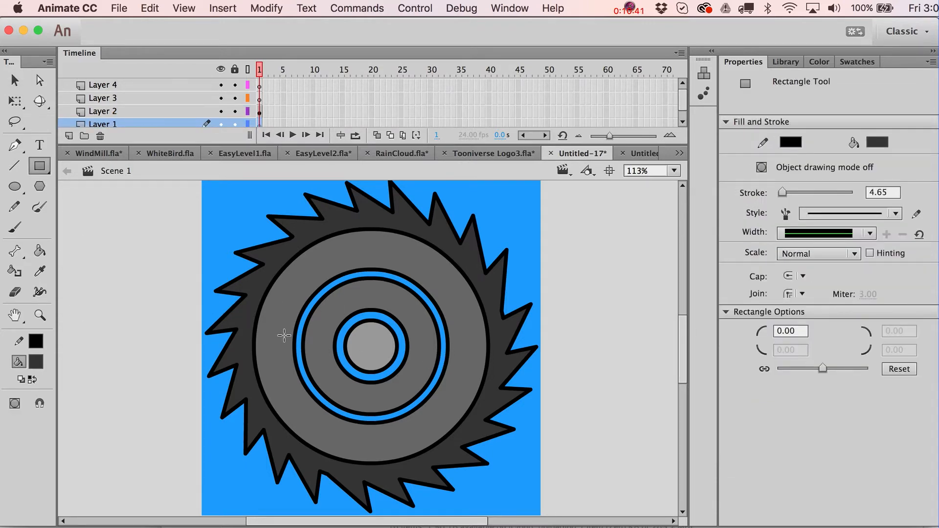
drag(284, 336, 452, 355)
key(cmd+z)
drag(278, 344, 442, 358)
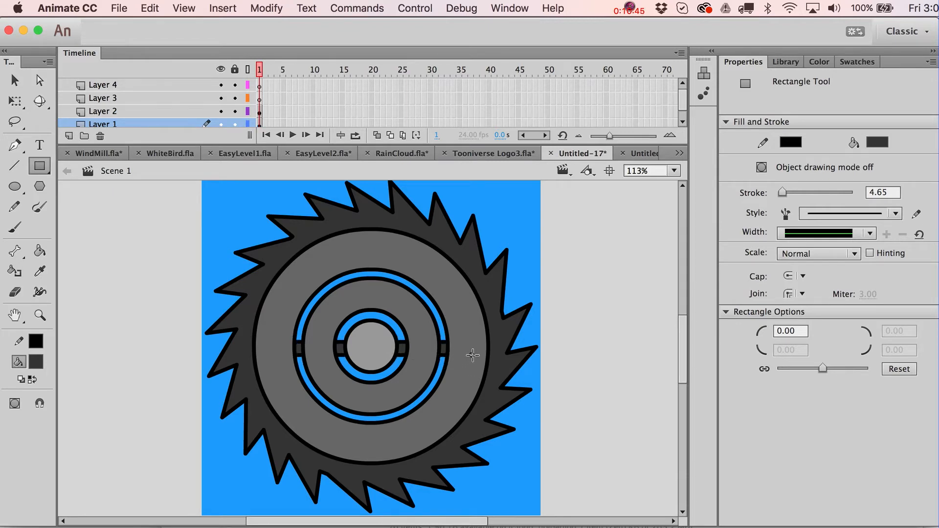
drag(366, 236, 376, 455)
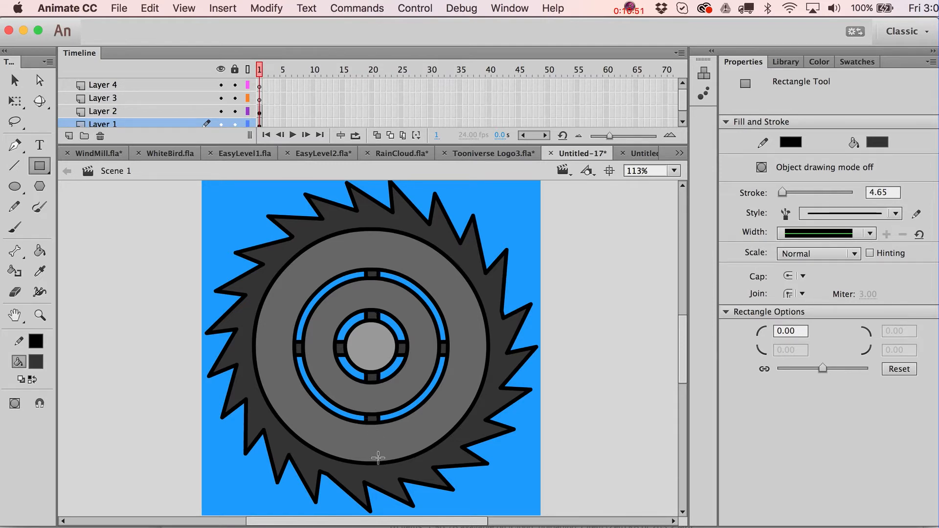
- On Layer 2, draw two roughly parallel black diagonal lines across the whole blade, one on each side of the center disc
key(v)
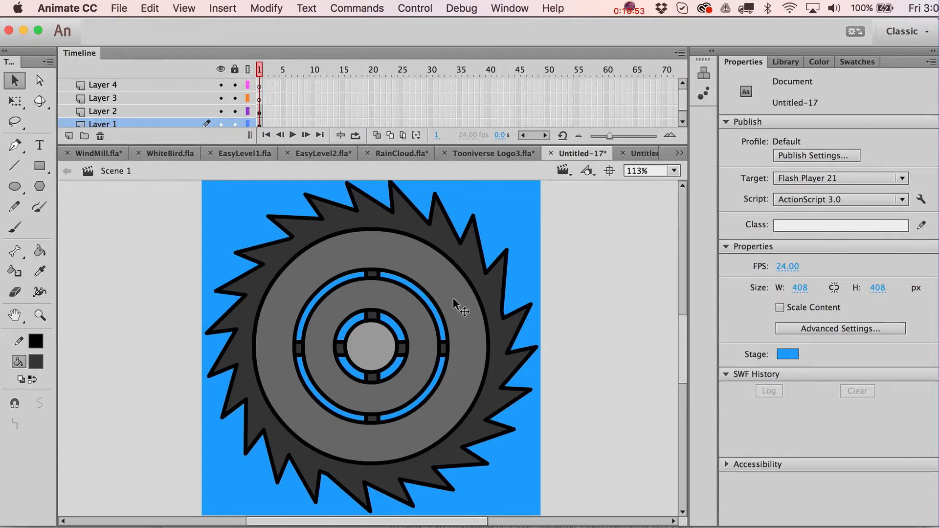
click(15, 165)
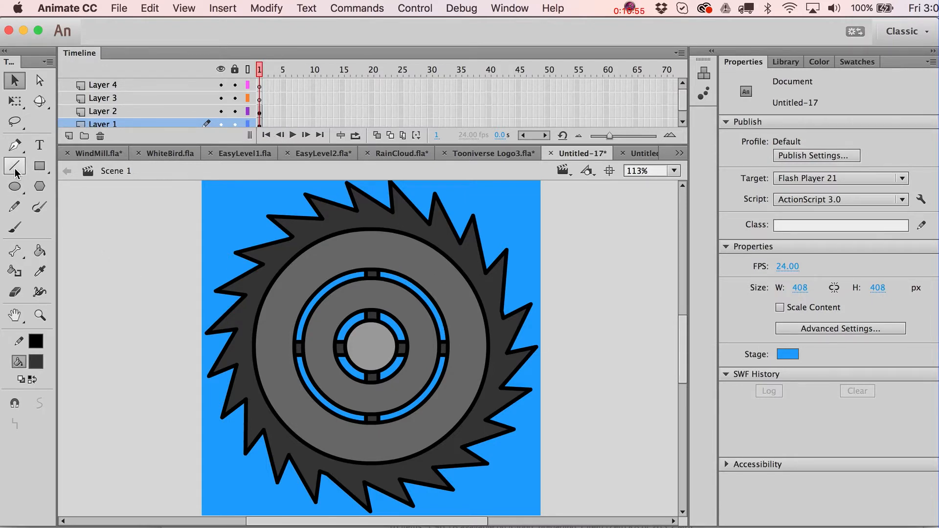
key(v)
click(166, 111)
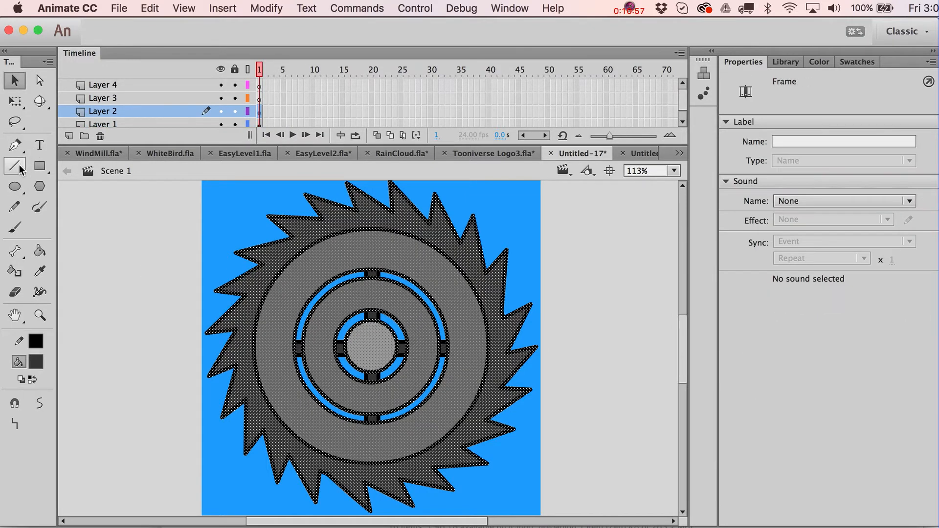
click(211, 248)
key(n)
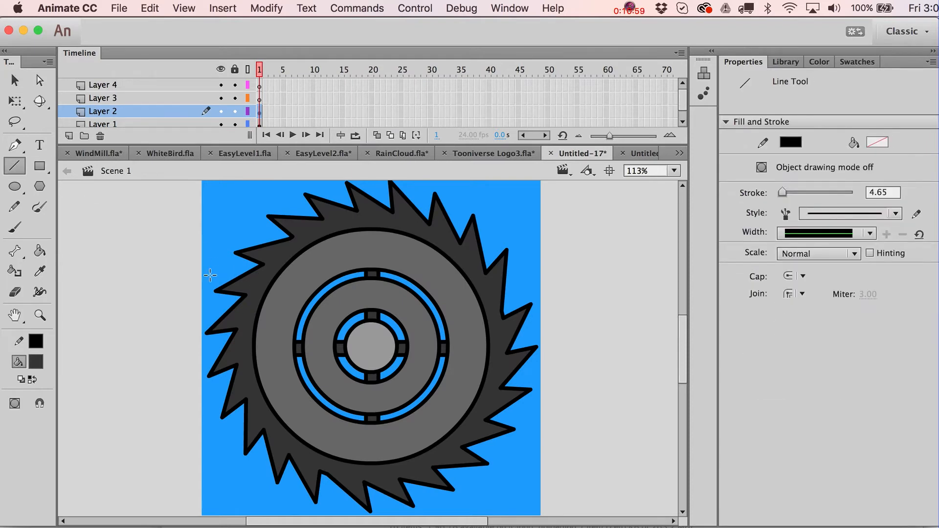
drag(162, 238, 559, 499)
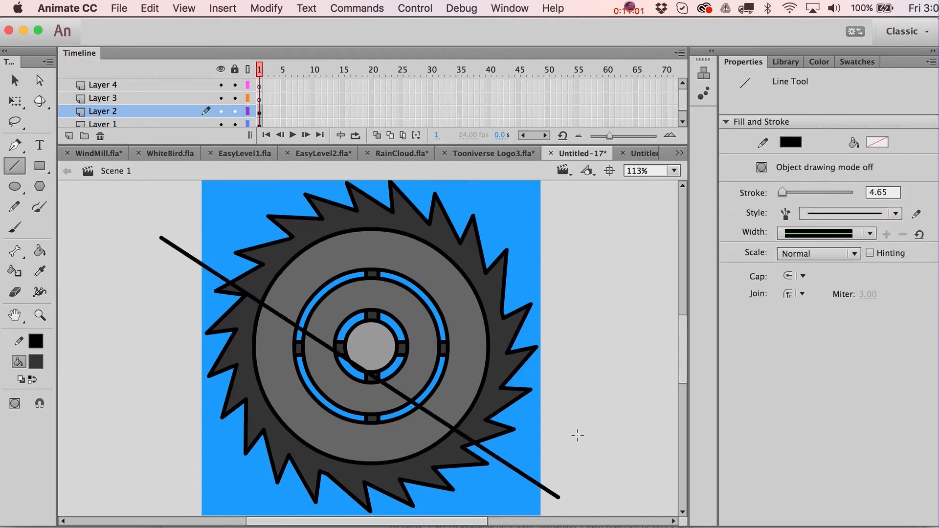
drag(578, 435, 158, 164)
- Recolor the two toothed outer blade areas between the diagonal lines to a slightly lighter dark gray with 26% brightness (#424242)
key(v)
click(284, 269)
click(276, 260)
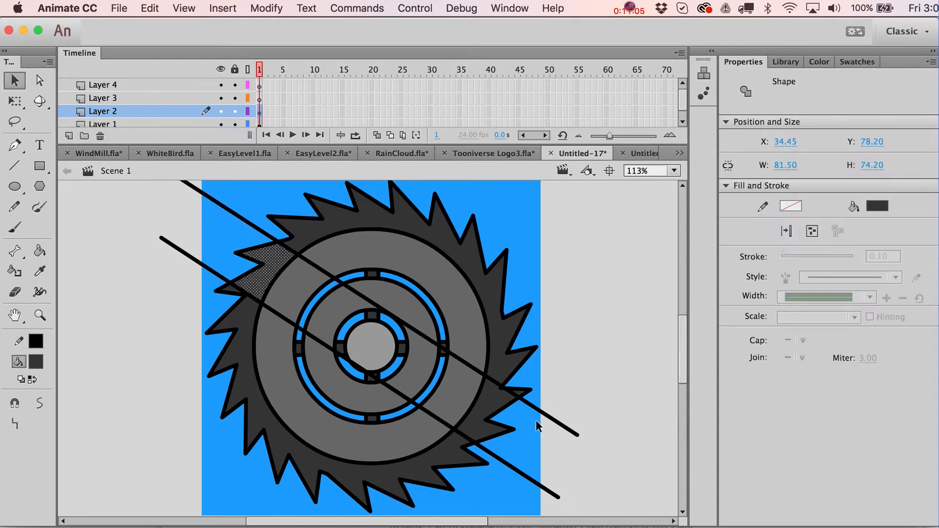
click(495, 395)
shift+click(283, 256)
click(37, 362)
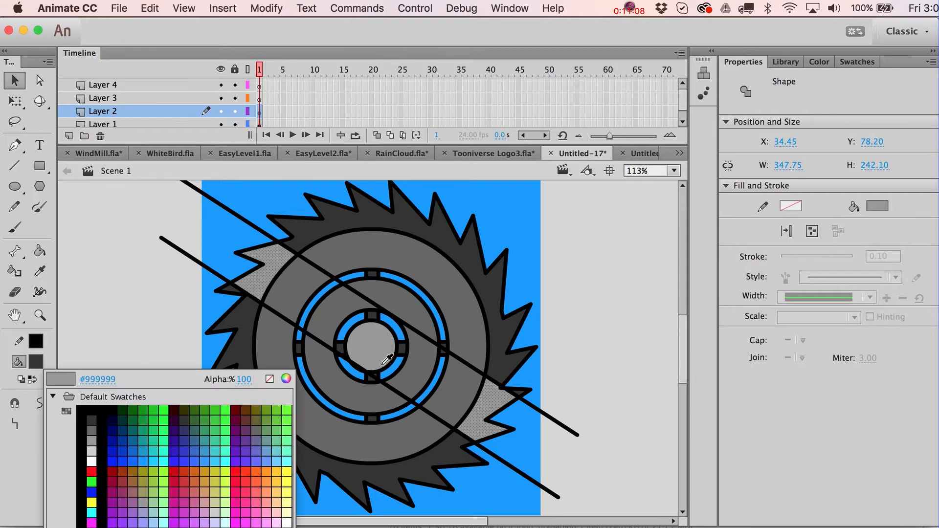
click(286, 379)
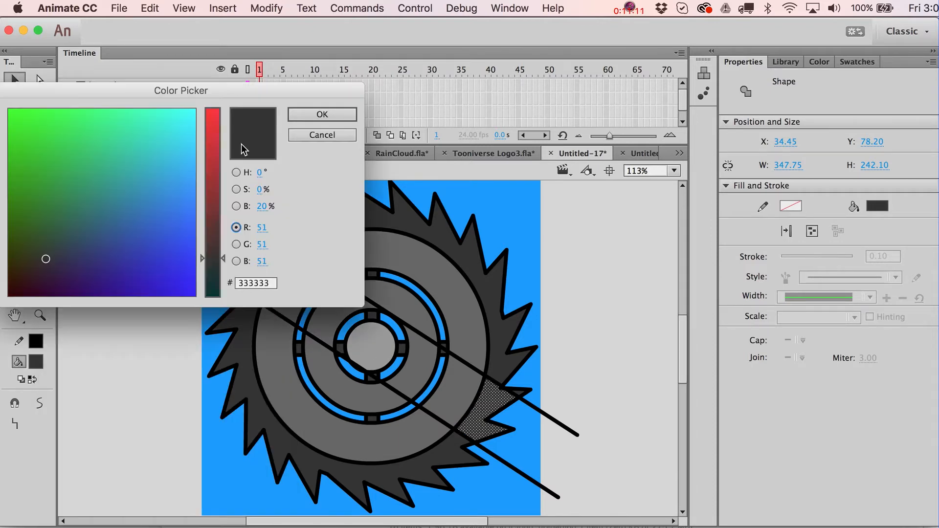
click(263, 207)
text(26)
click(323, 114)
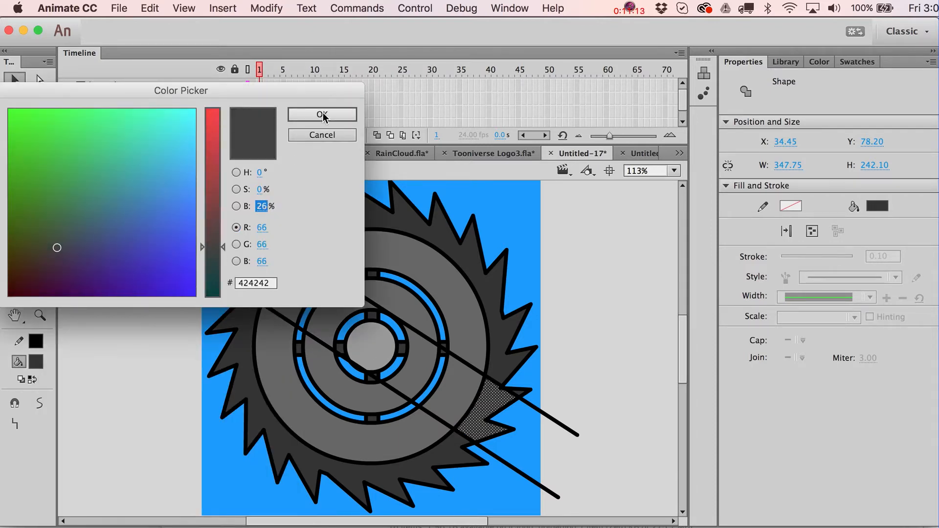
click(614, 317)
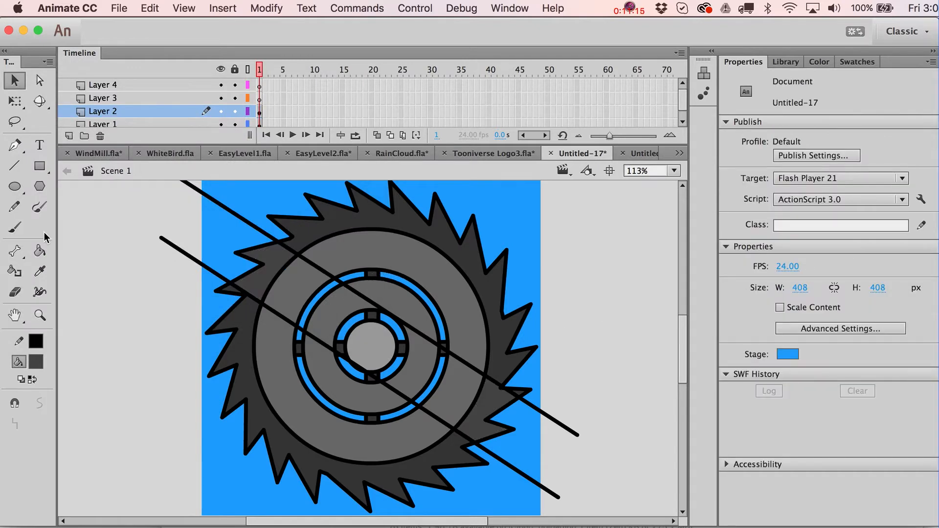
- Fill the parts of both gray rings lying between the diagonal lines with light gray as a shine band
click(272, 295)
click(333, 319)
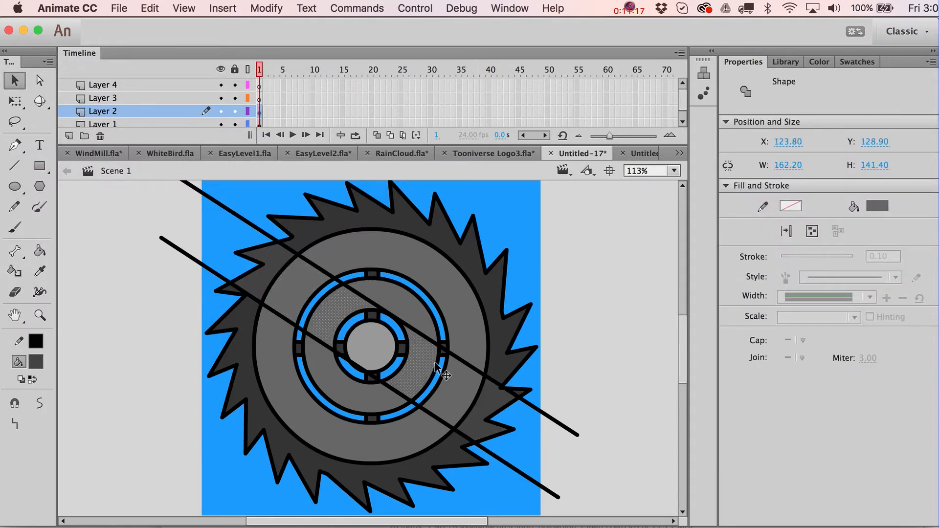
click(456, 391)
shift+click(418, 365)
shift+click(300, 289)
click(32, 365)
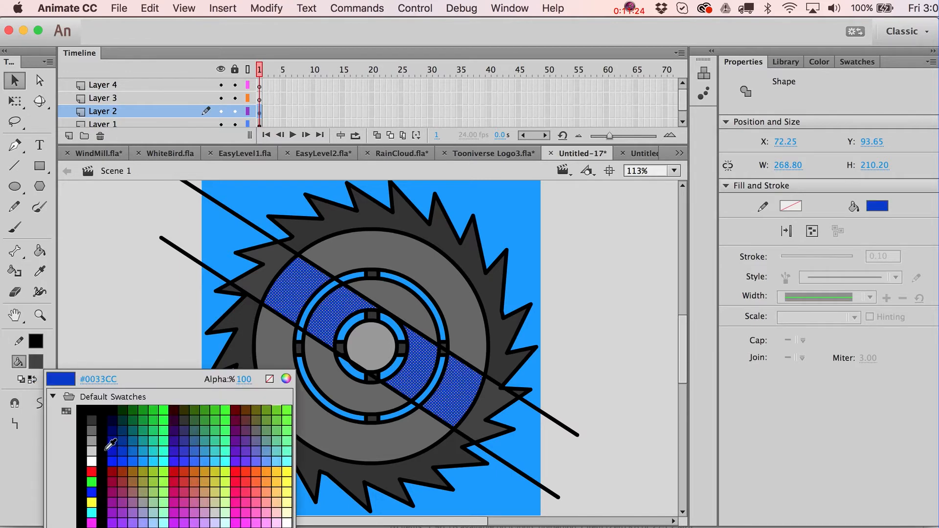
click(93, 438)
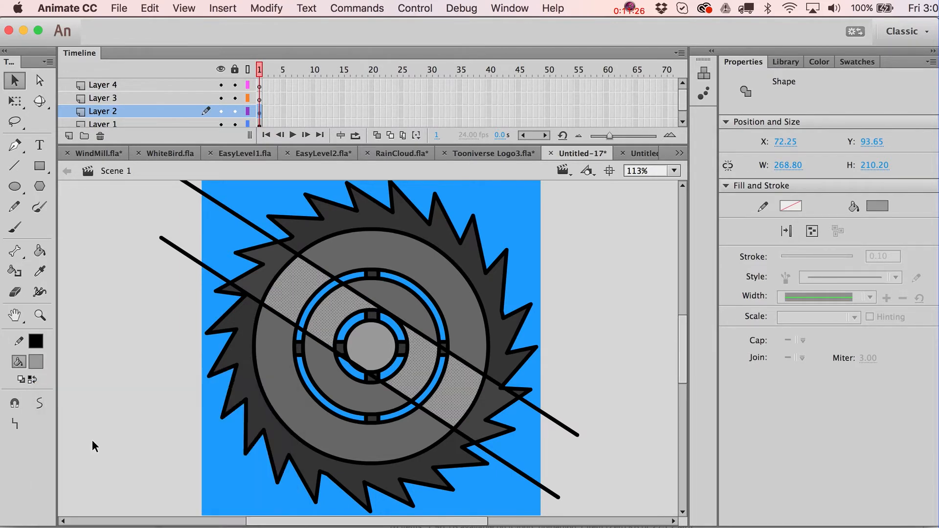
click(147, 259)
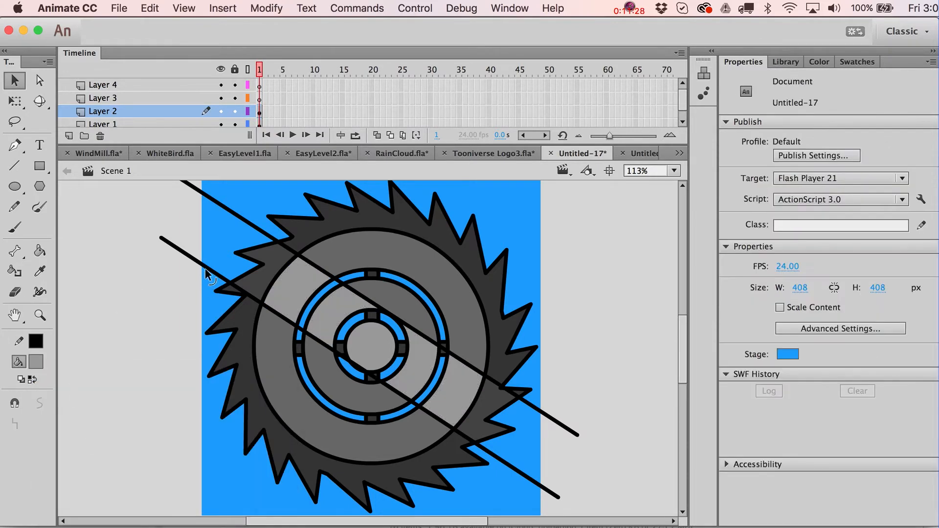
- Delete the ends of both black guide lines outside and over the saw blade's upper-left teeth
double_click(206, 273)
click(215, 245)
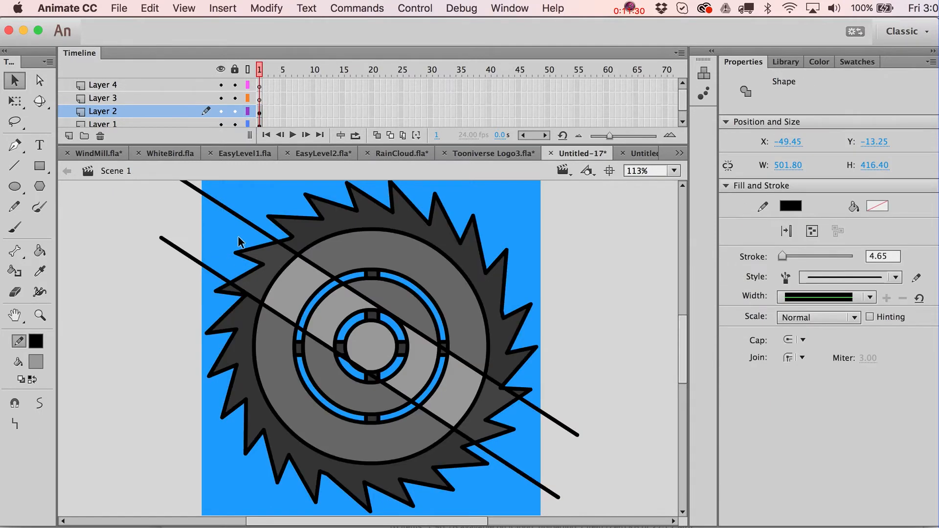
click(271, 239)
key(Delete)
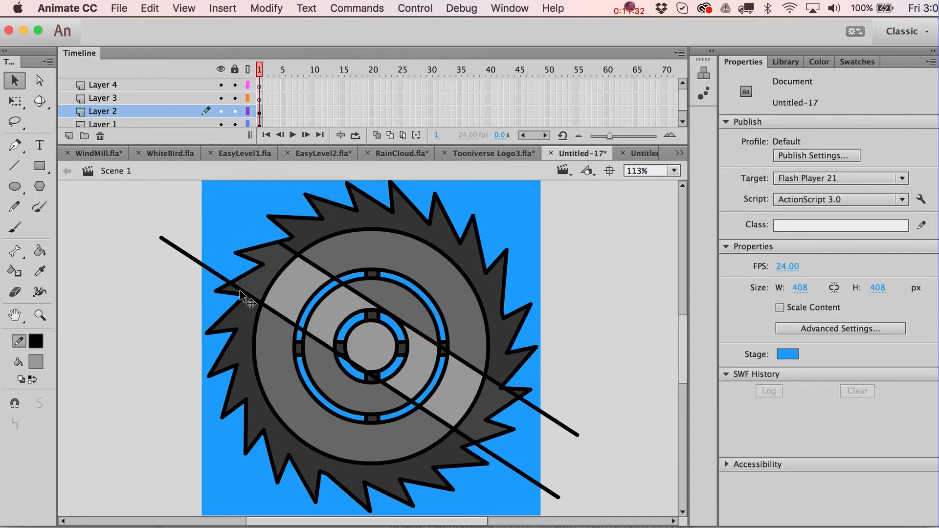
click(221, 277)
key(Delete)
- Delete the two guide line segments crossing the upper-left part of the blade's outer gray disc
click(280, 315)
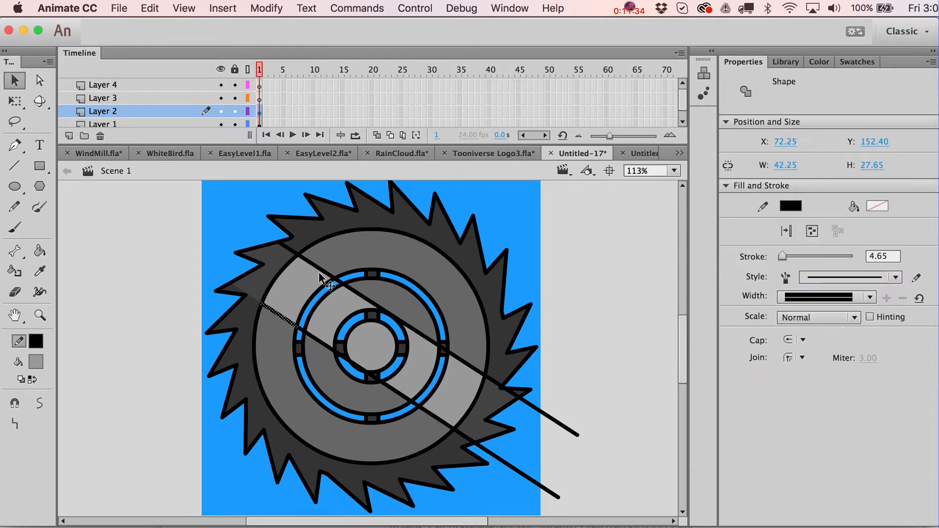
key(Delete)
click(321, 269)
key(Delete)
click(295, 283)
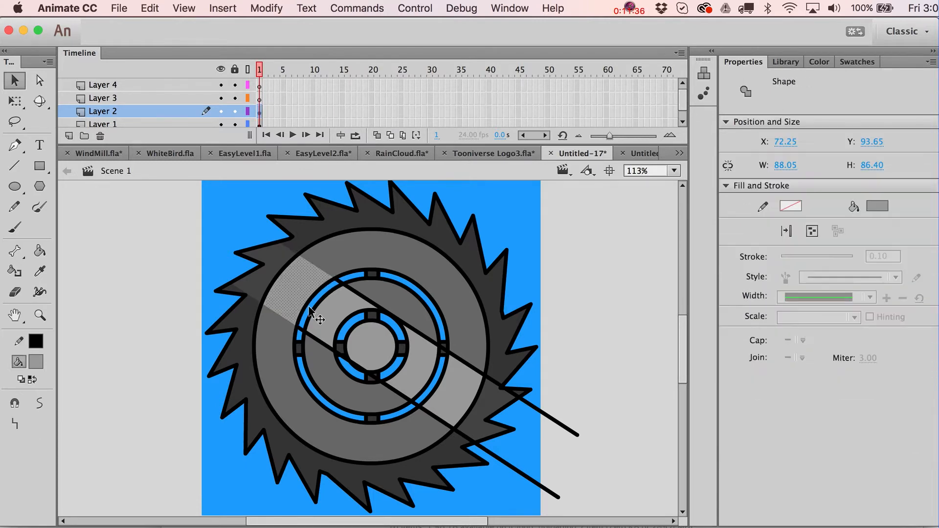
- Delete the guide line segments crossing the inner gray disc and its blue ring, above and to the left of the hub
click(365, 298)
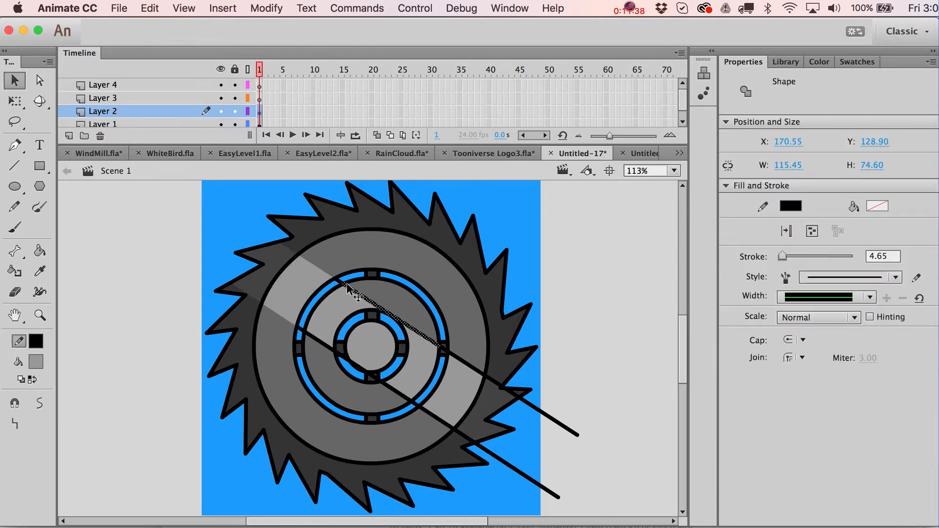
key(Delete)
click(340, 281)
key(Delete)
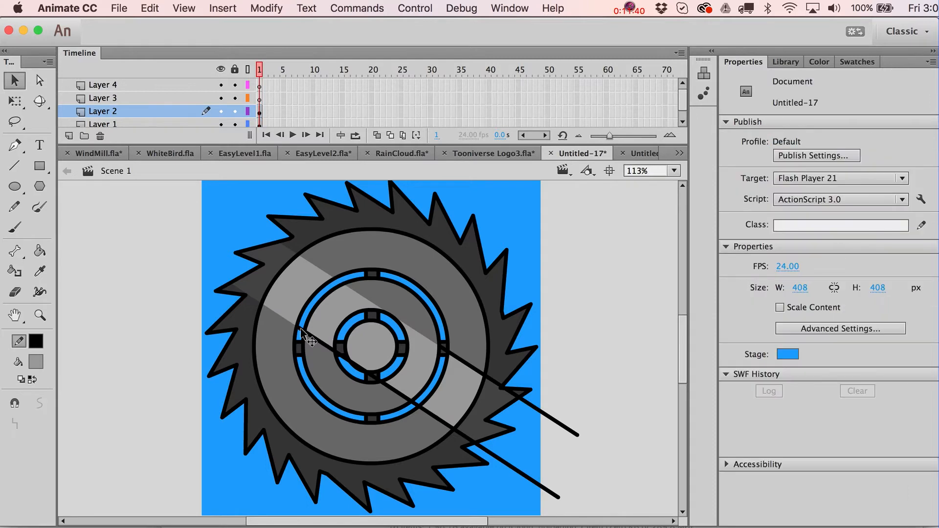
click(325, 347)
key(Delete)
- Delete the lower guide line's segments that run over the small blue ring around the hub
click(474, 367)
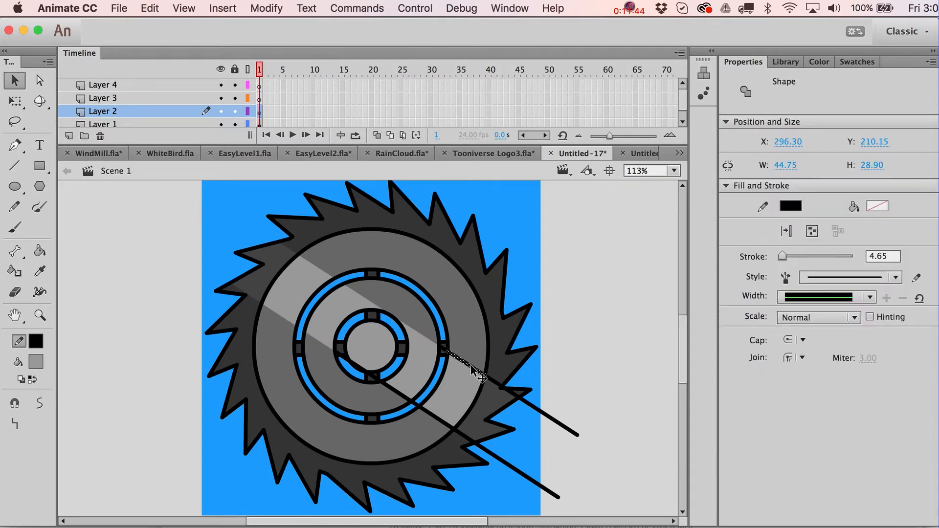
click(377, 385)
key(Delete)
click(343, 359)
key(Delete)
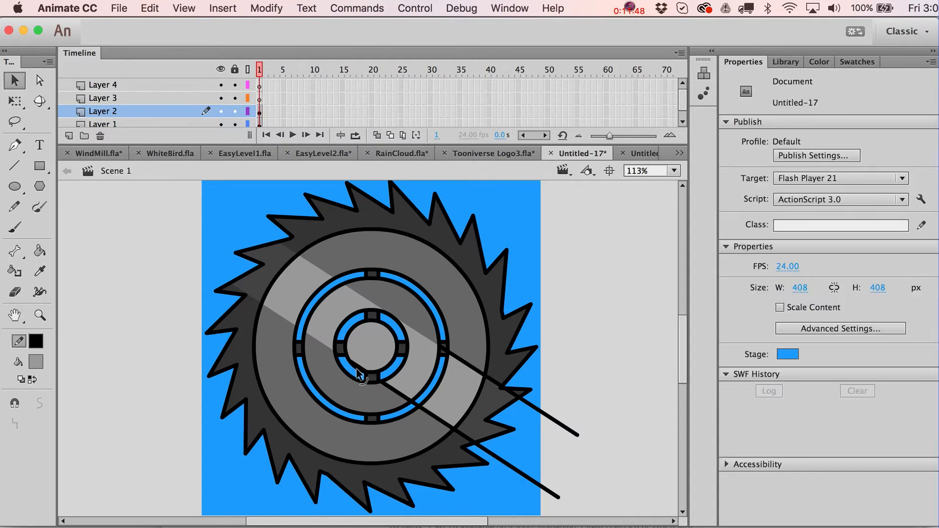
click(451, 407)
key(Delete)
double_click(440, 421)
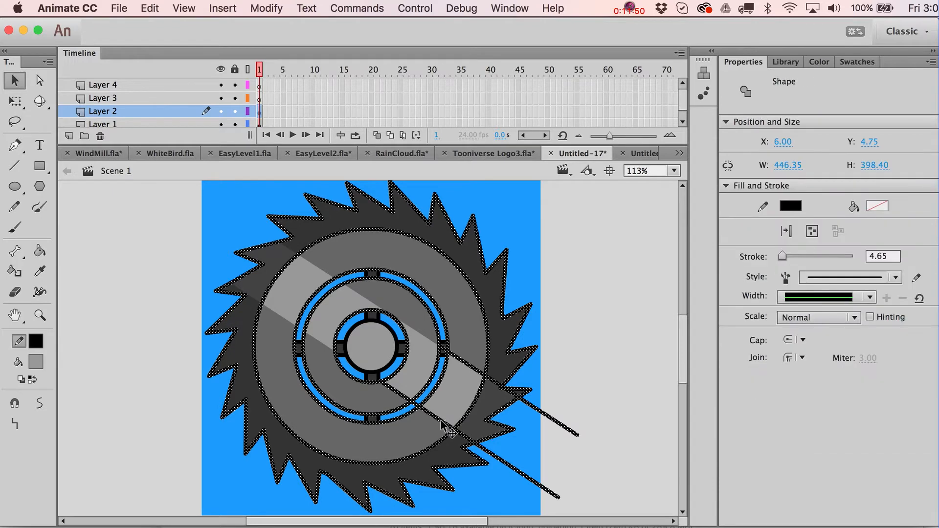
click(497, 485)
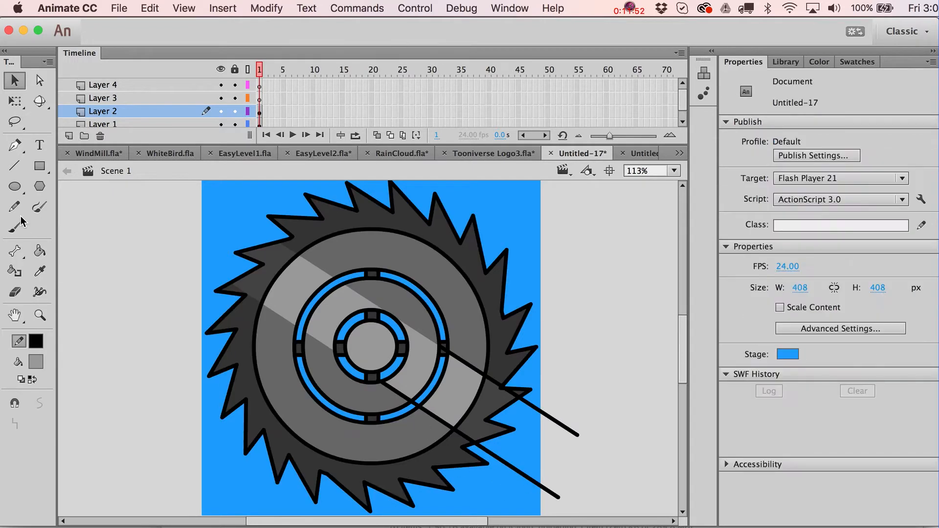
- Set up the Line tool with a red stroke colour
click(15, 166)
click(35, 348)
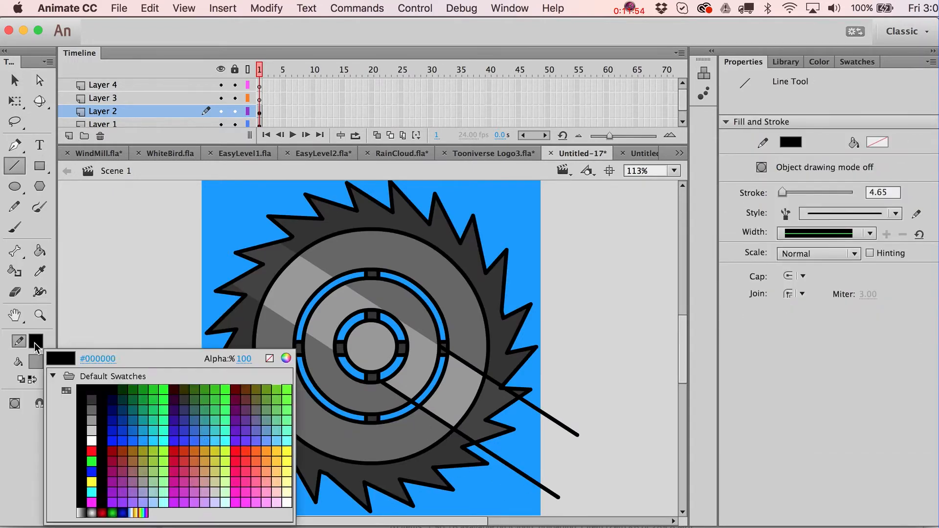
click(240, 448)
- Draw a red diagonal test line from the blade's lower left to its upper middle, and delete it
drag(178, 452, 403, 256)
key(v)
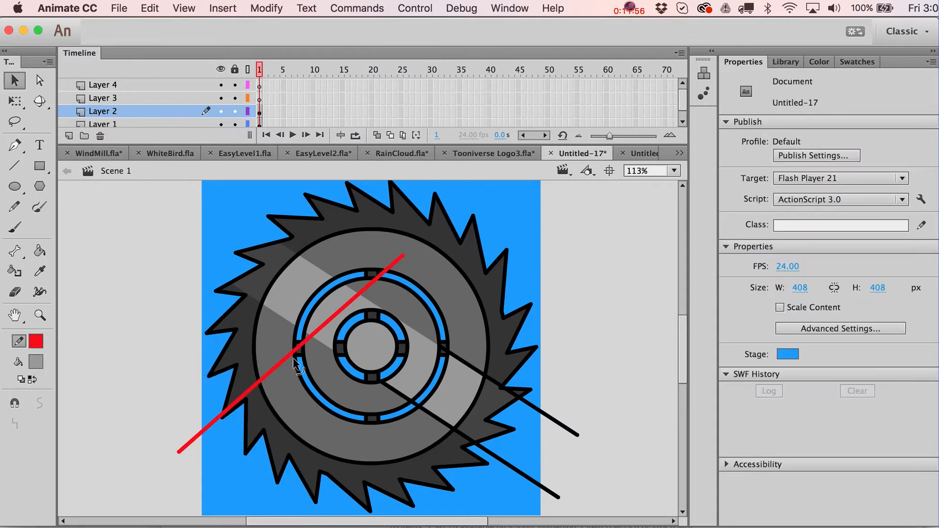
click(291, 354)
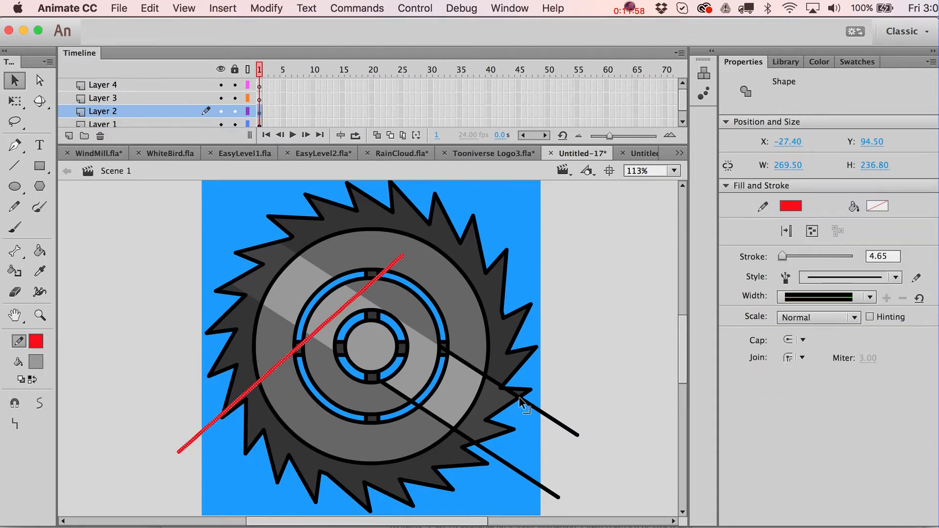
key(Delete)
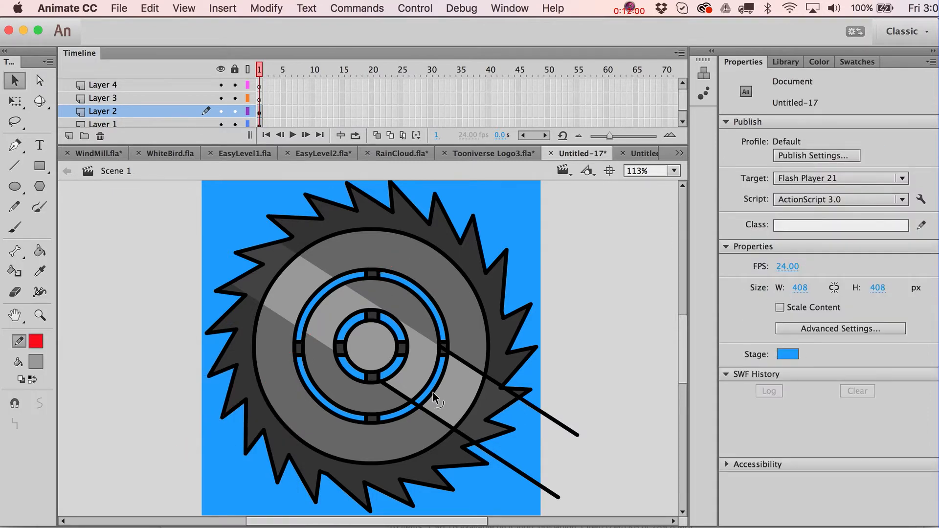
- Delete the remaining segments of the lower black guide line on the blade's lower-right side
double_click(432, 445)
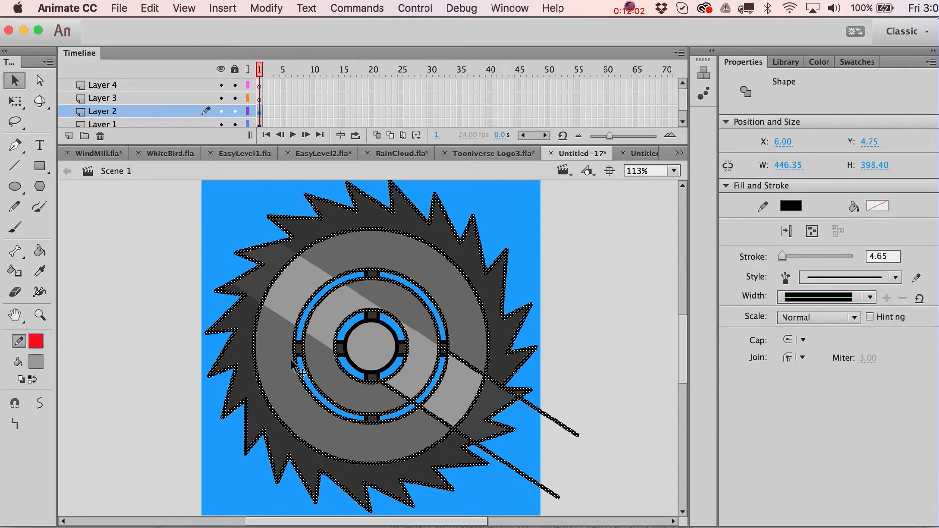
click(592, 437)
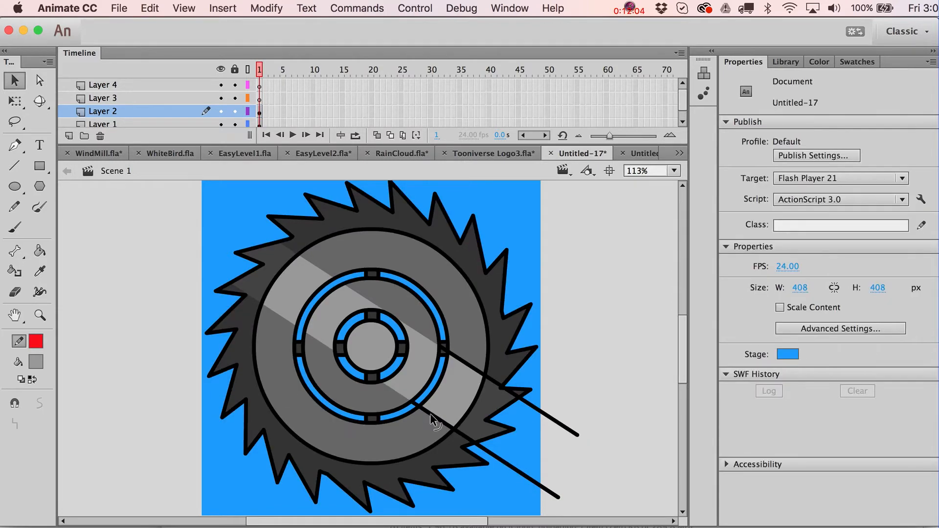
click(468, 441)
key(Delete)
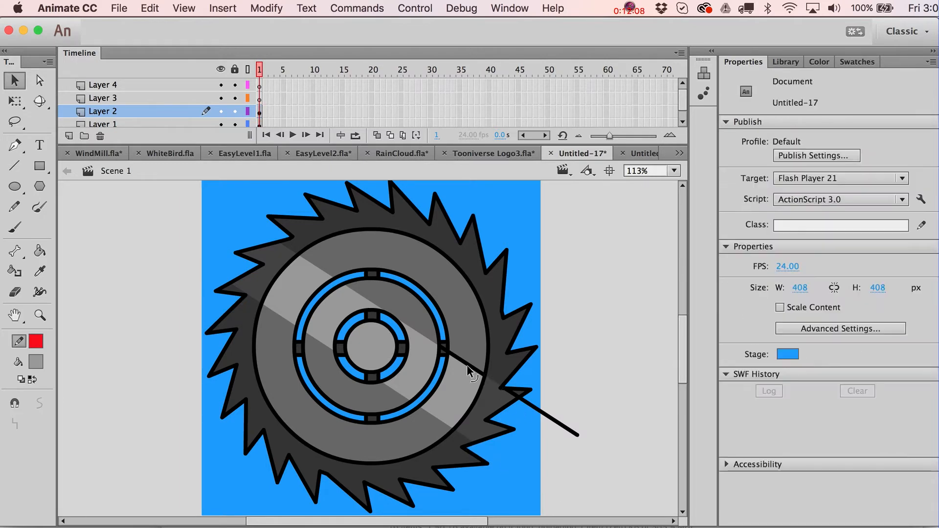
- Delete the remaining segments of the upper black guide line across the disc, the teeth and beyond the blade
click(469, 371)
key(Delete)
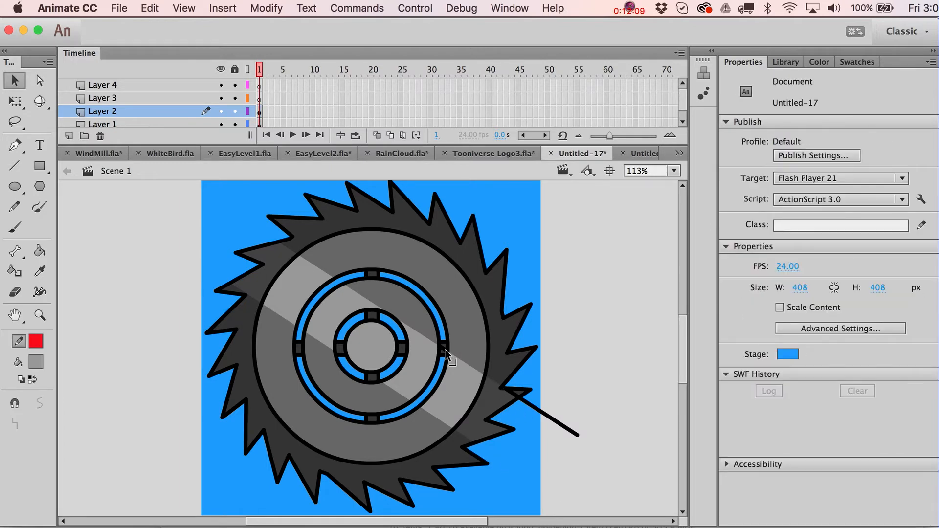
click(523, 404)
key(Delete)
click(544, 418)
key(Delete)
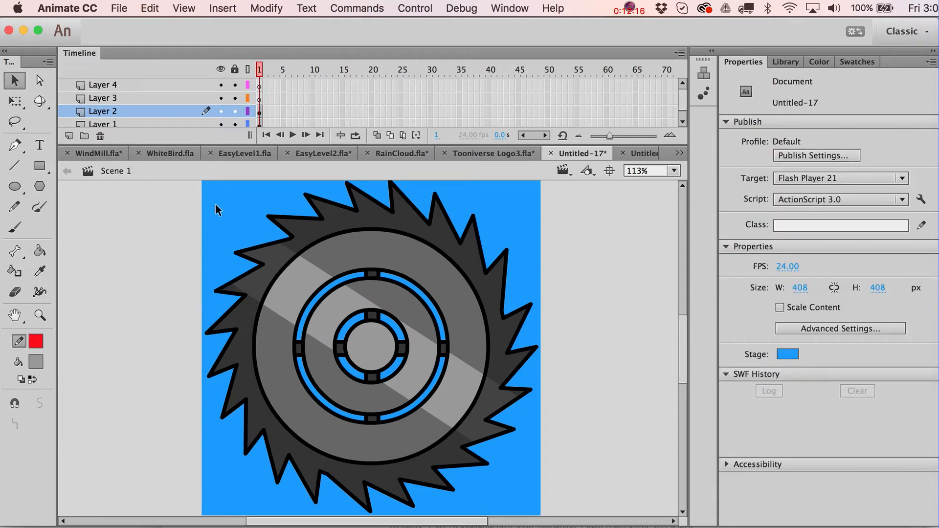
- Draw a straight red line across the lower-left part of the blade, parallel to the light highlight band
key(n)
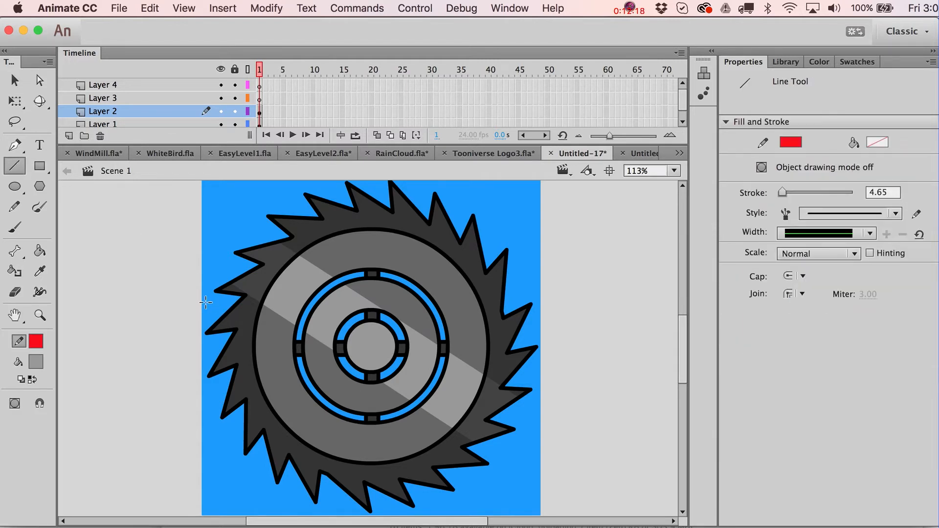
drag(196, 301, 532, 522)
key(v)
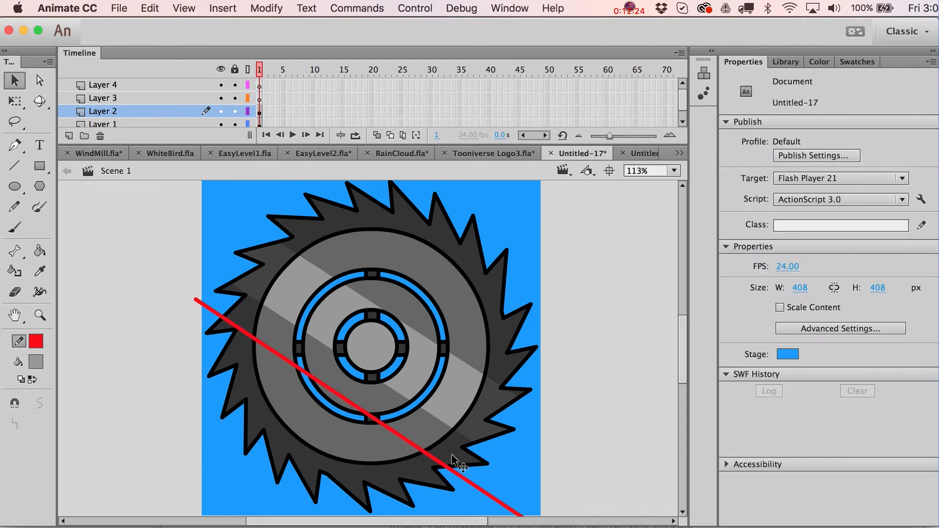
- Convert the fill regions between the red line and the highlight band into a Movie Clip symbol named Symbol 1
click(423, 442)
click(424, 431)
click(450, 452)
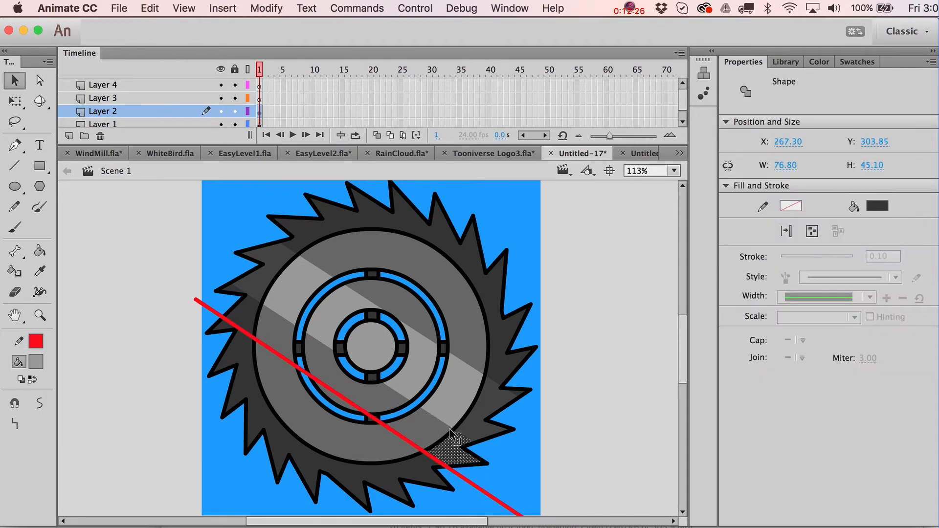
shift+click(420, 430)
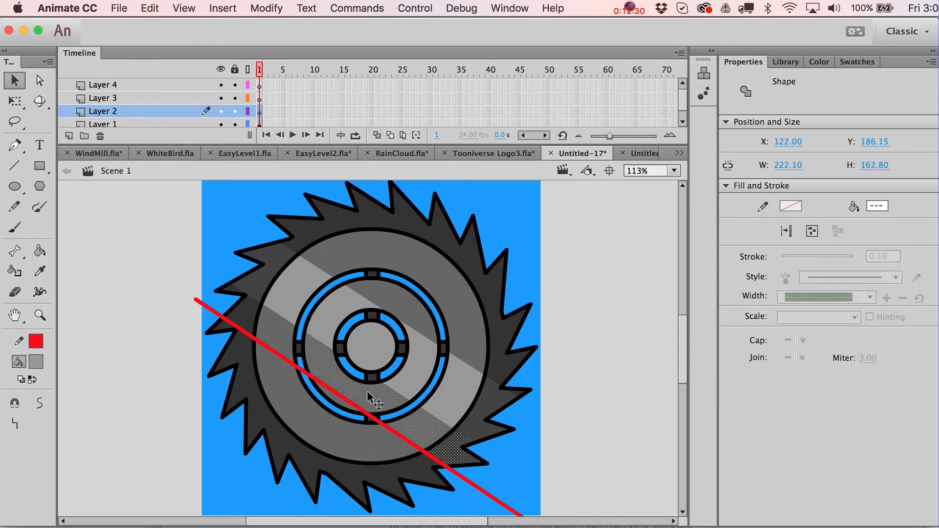
shift+click(247, 310)
shift+click(247, 313)
key(F8)
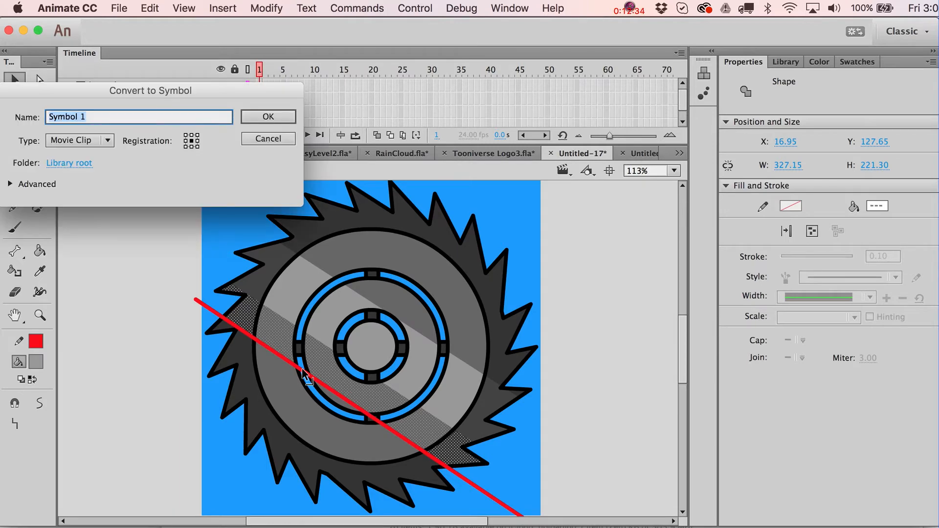
key(Return)
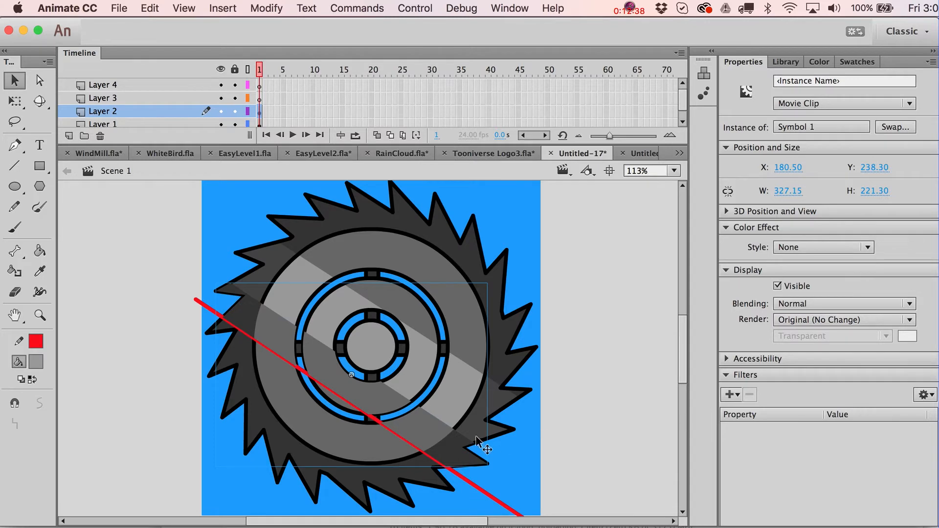
drag(424, 432, 551, 363)
key(super+z)
- Apply a white Tint colour effect of 18% to the Symbol 1 instance
click(817, 248)
click(823, 295)
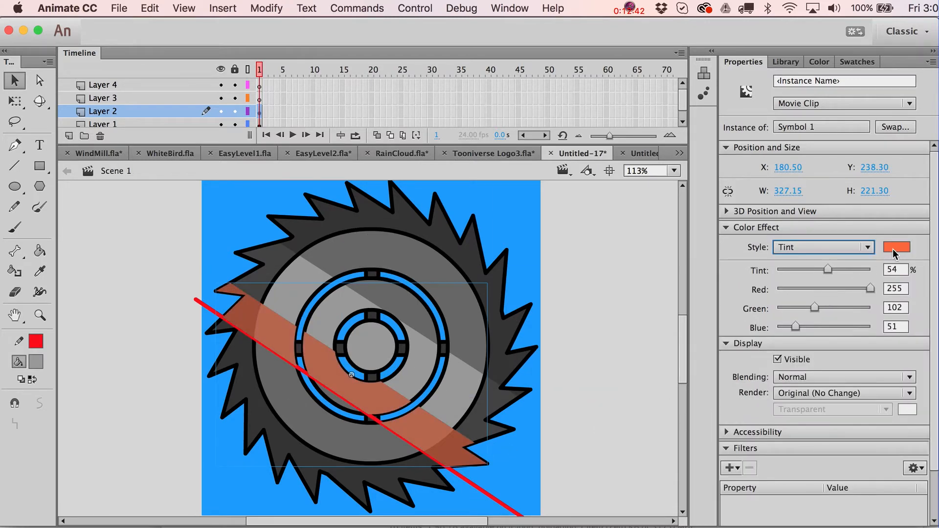
drag(828, 264, 800, 265)
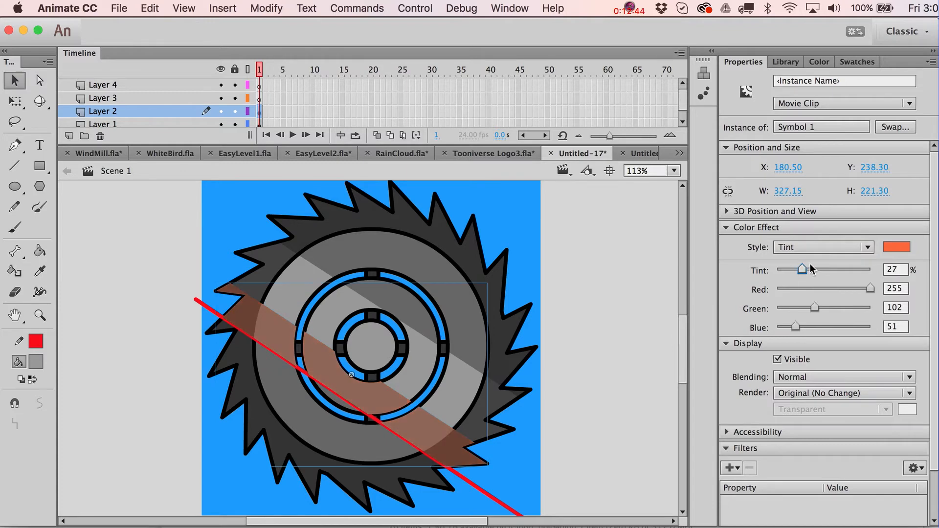
click(897, 247)
click(679, 344)
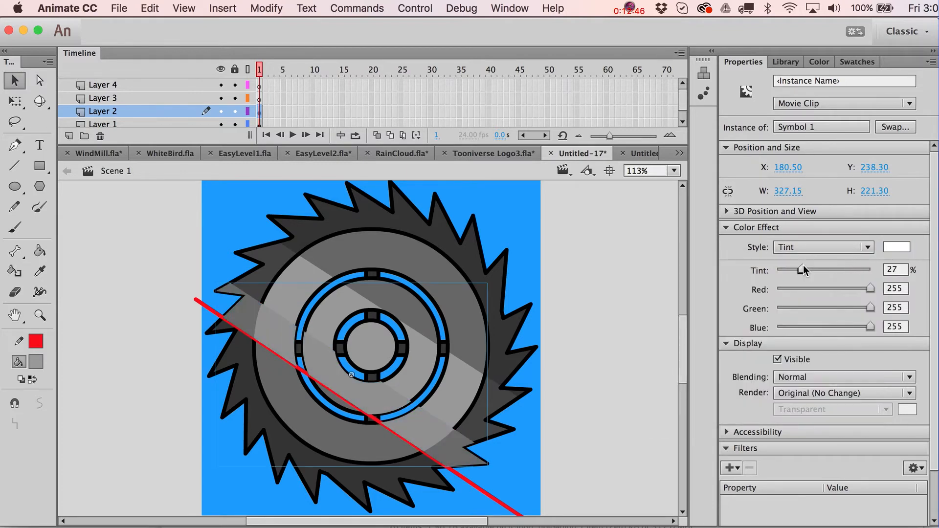
mouse_move(804, 265)
mouse_down()
mouse_move(786, 266)
mouse_move(794, 266)
mouse_up()
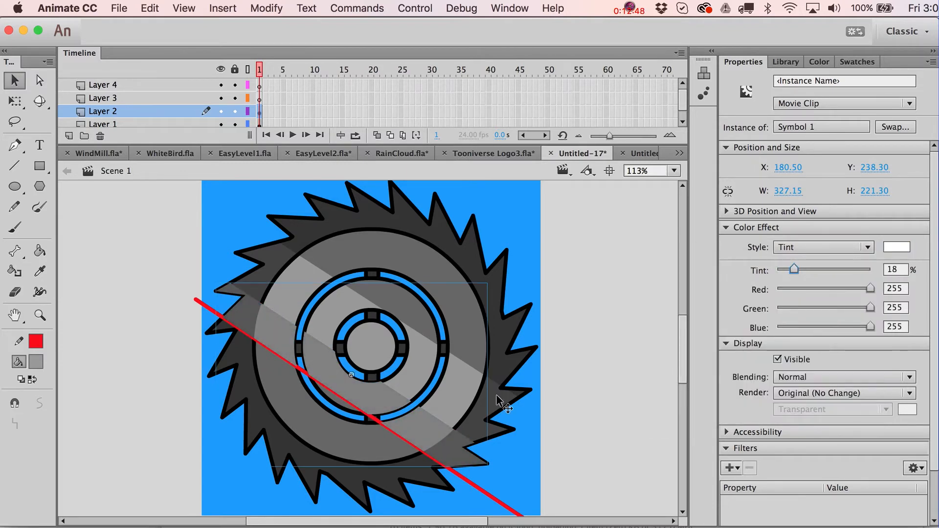
click(528, 443)
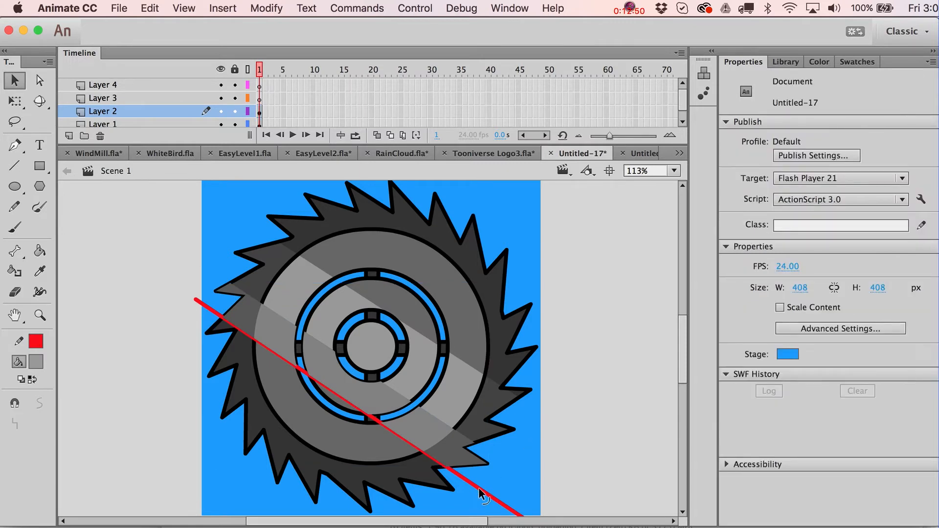
- Delete the red guide line along the lower edge of the tinted band
click(482, 494)
key(Delete)
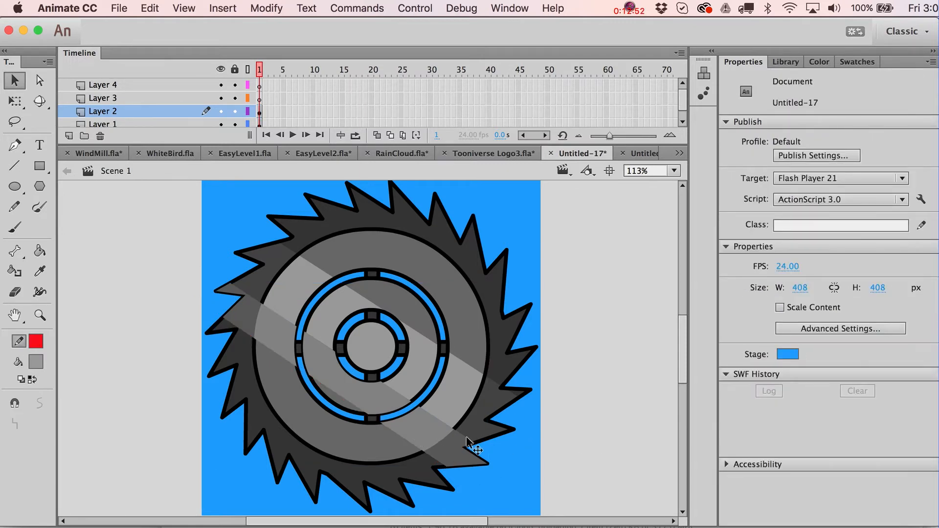
click(424, 424)
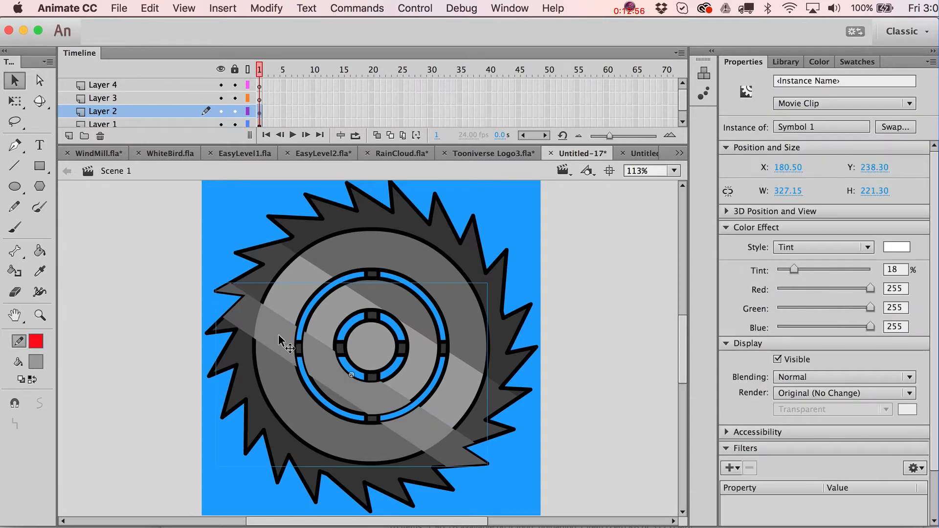
click(470, 472)
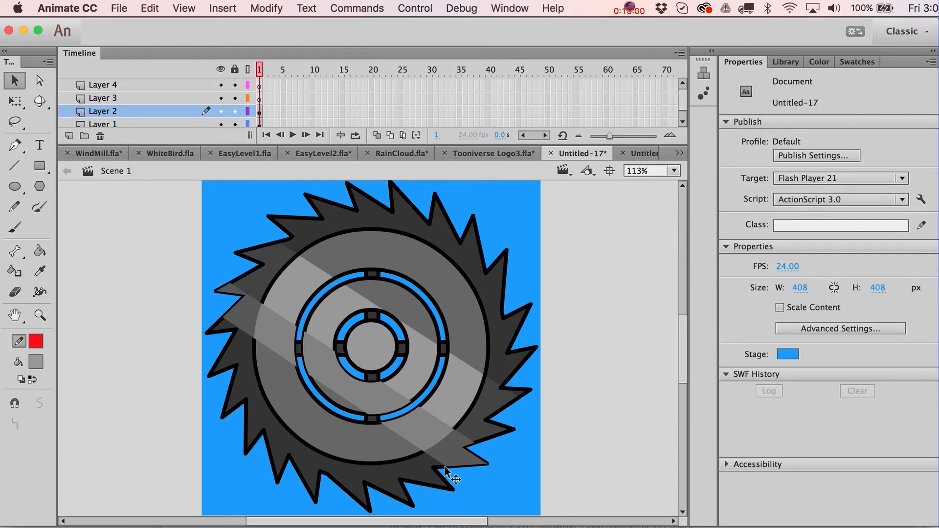
- Place a copy of the tinted band at the upper right of the blade and break apart the original instance
click(419, 429)
drag(262, 330, 533, 215)
click(580, 347)
click(354, 393)
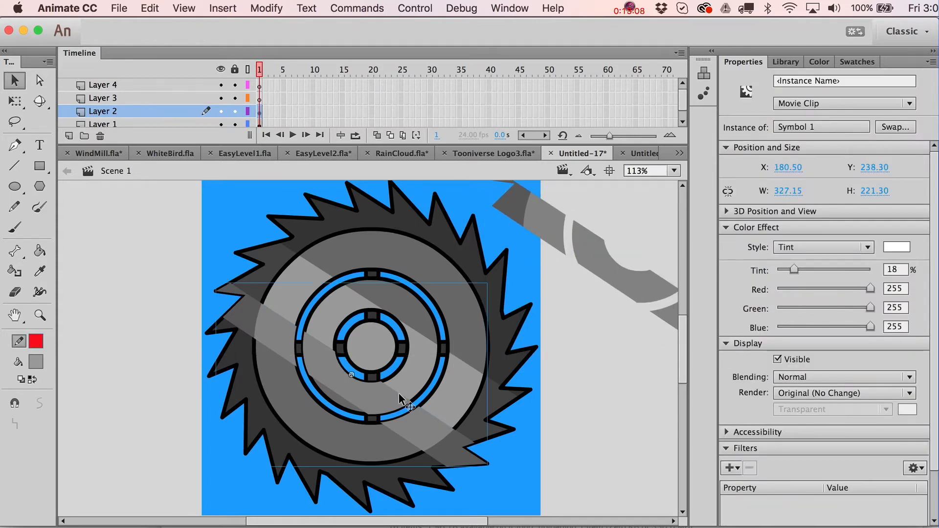
key(super+b)
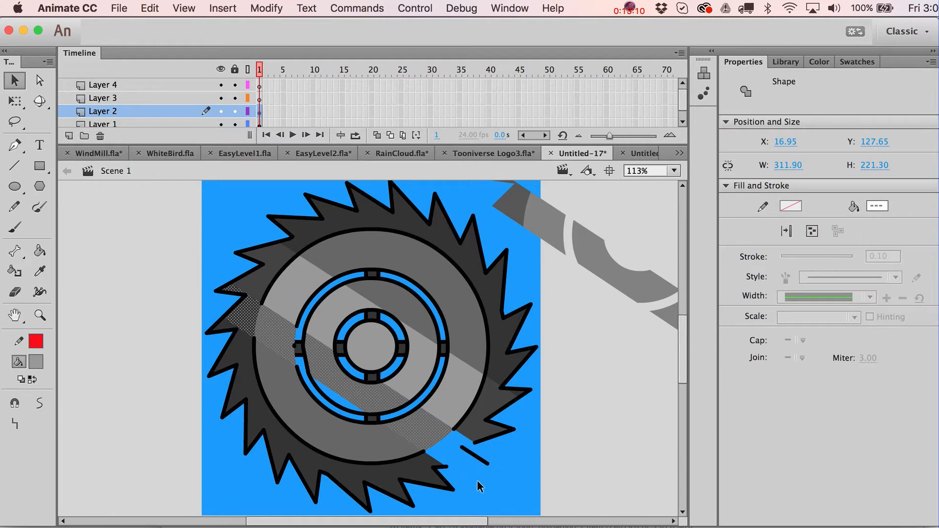
- Undo the break-apart of the tinted band and cut its copy at the upper right of the blade
key(super+z)
click(223, 8)
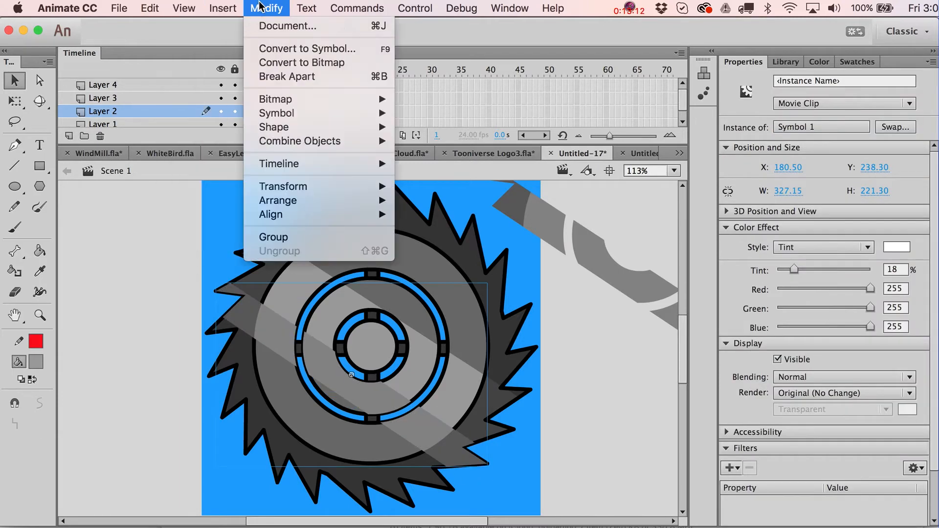
click(153, 264)
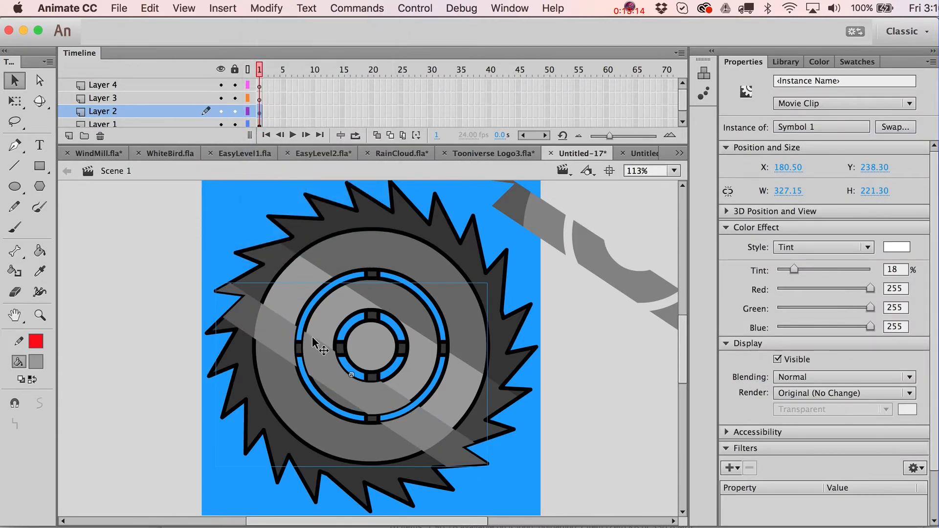
drag(336, 348, 596, 241)
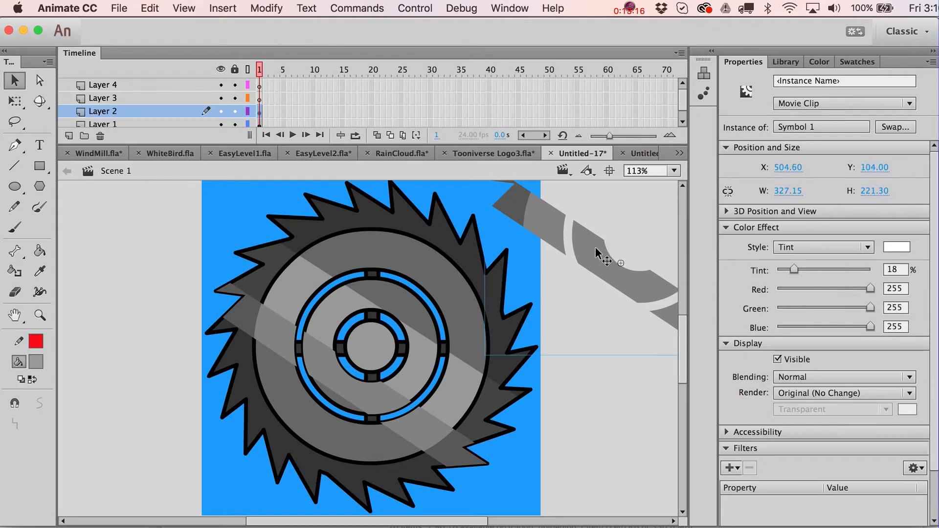
key(super+z)
click(595, 248)
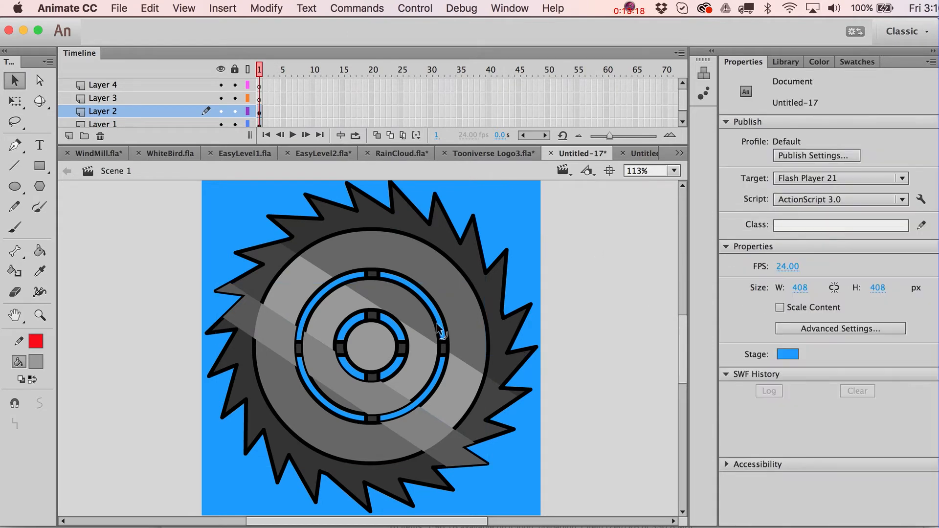
- Undo the guide line deletion, the tint and the symbol conversion of the lower band
key(super+z)
key(super+z)
key(super+z)
key(super+z)
key(super+z)
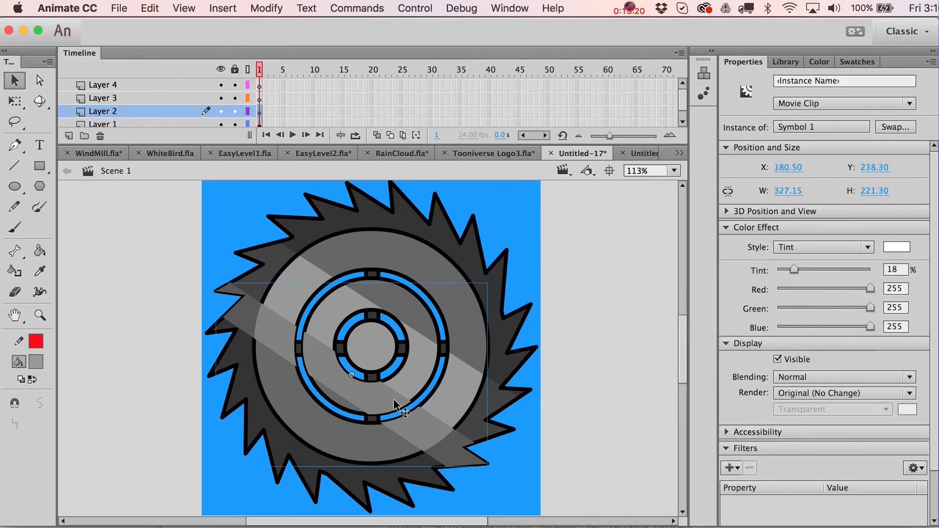
key(super+z)
key(super+z)
key(super+z)
key(super+z)
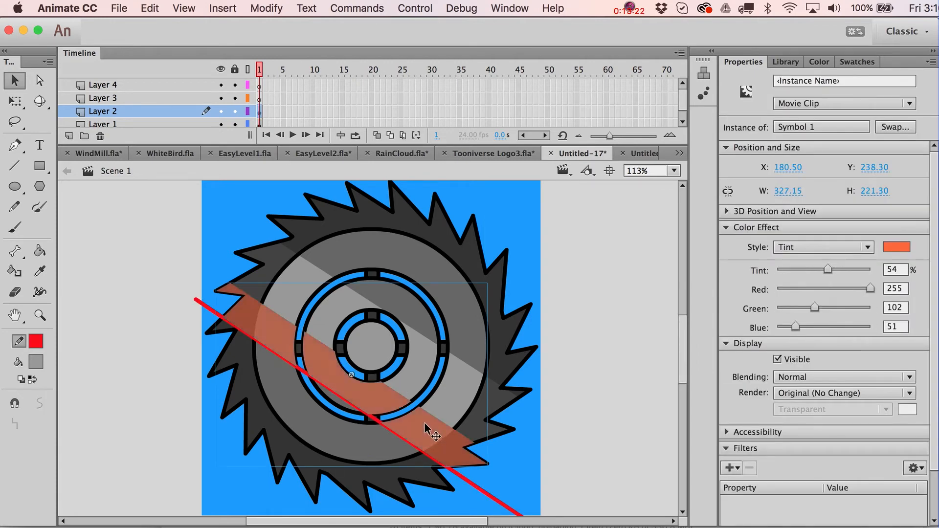
key(super+z)
click(517, 440)
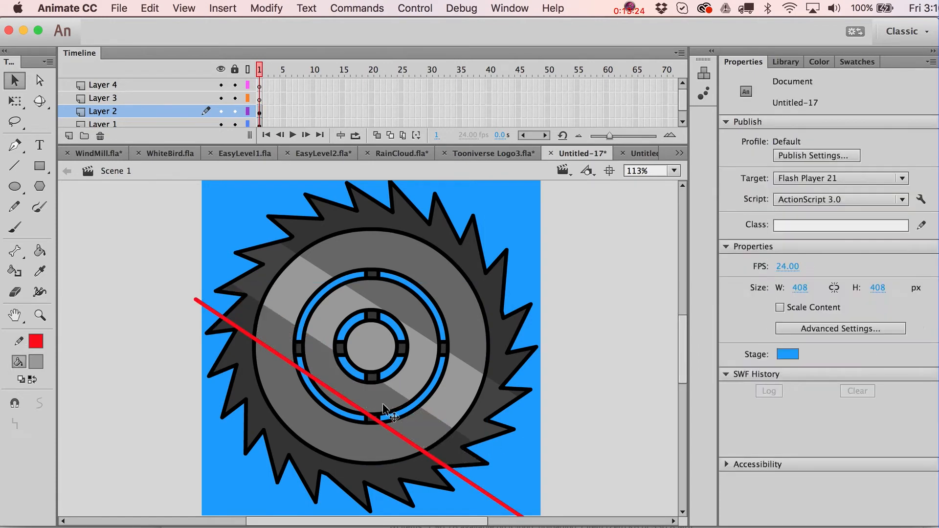
- Paste the tinted band and move it off the blade to the upper right
click(400, 434)
click(542, 384)
drag(406, 360, 621, 266)
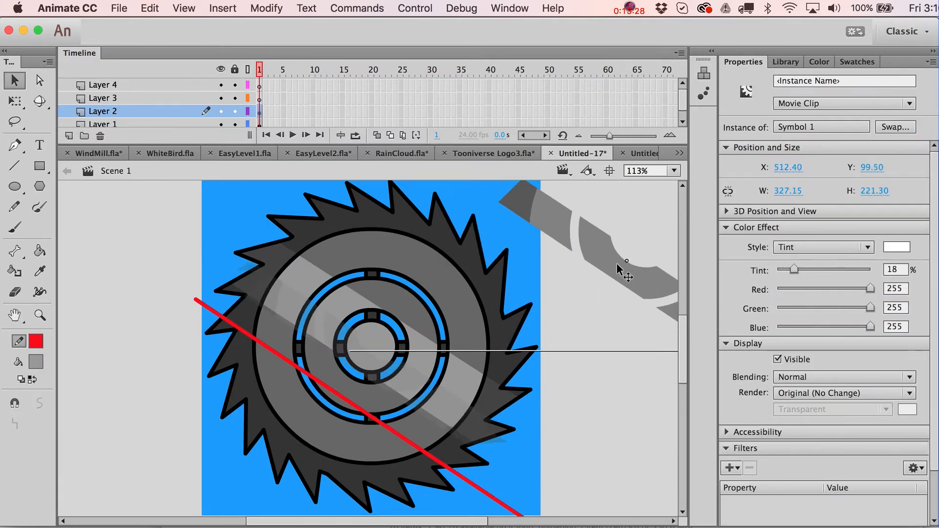
click(615, 385)
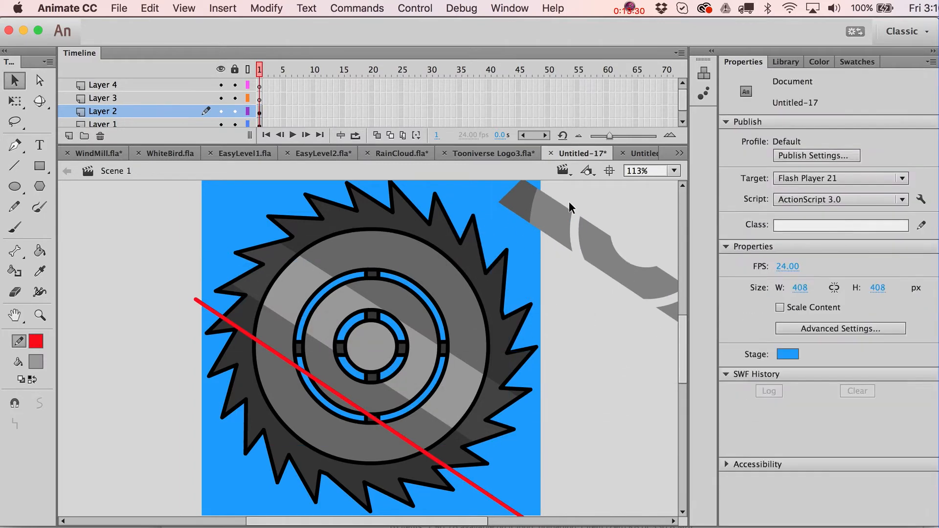
- Recolour the three disc regions between the highlight band and the red line with the lighter grey sampled from the tinted copy
click(281, 342)
click(337, 384)
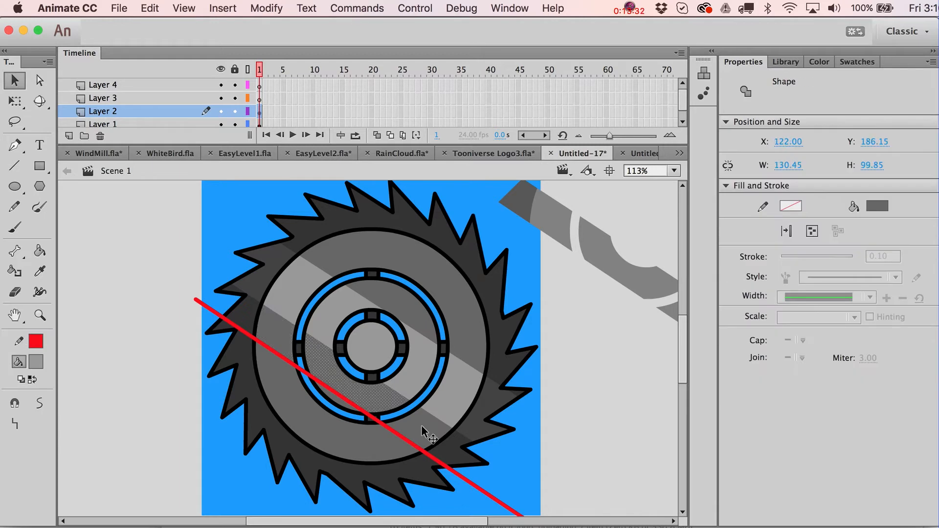
shift+click(422, 425)
shift+click(277, 330)
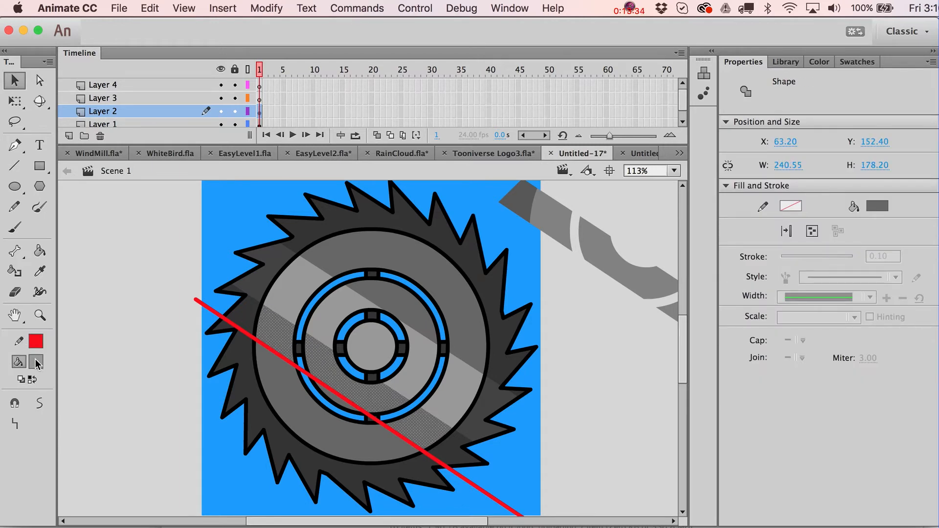
click(40, 271)
click(550, 219)
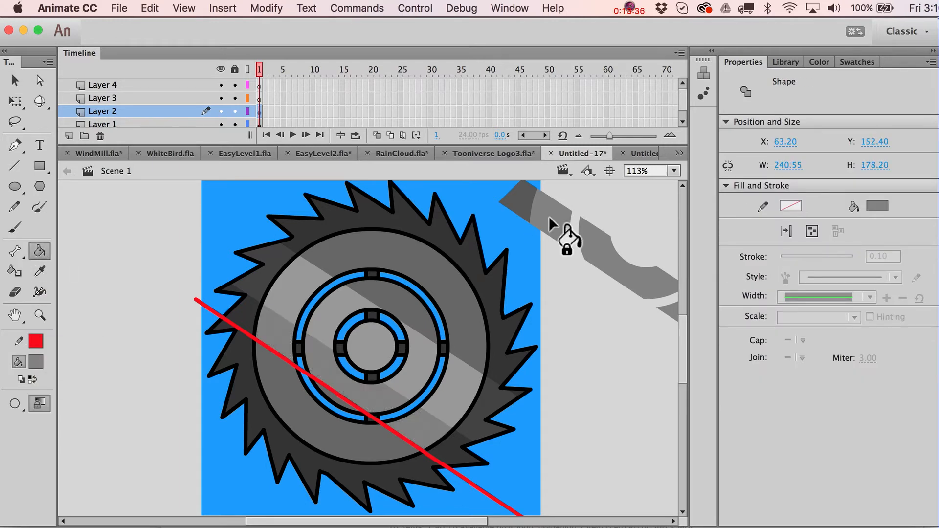
- Recolour the two dark tooth regions between the highlight band and the red line with the dark grey sampled from the tinted copy
key(v)
click(496, 444)
click(450, 448)
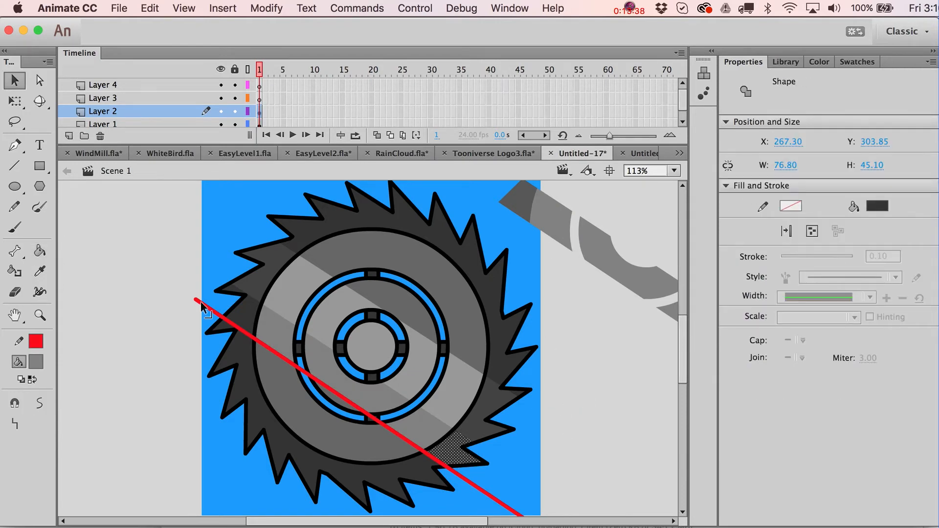
shift+click(247, 315)
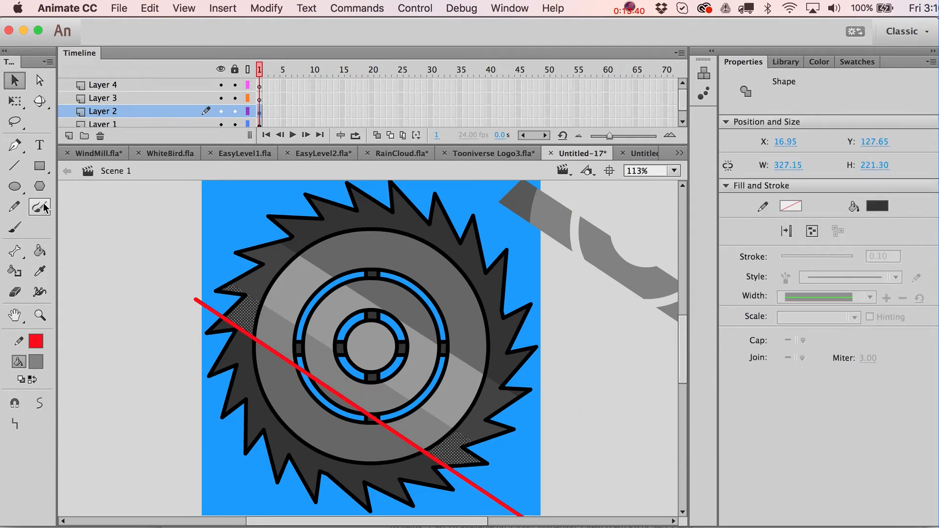
click(40, 251)
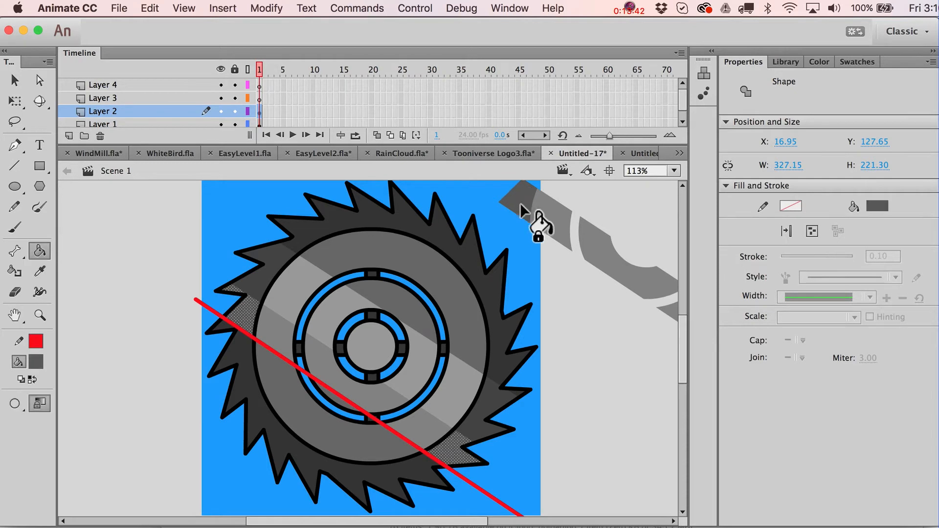
key(v)
click(625, 429)
- Delete the red guide line below the lower band and draw a parallel one across the blade above the highlight band
click(485, 498)
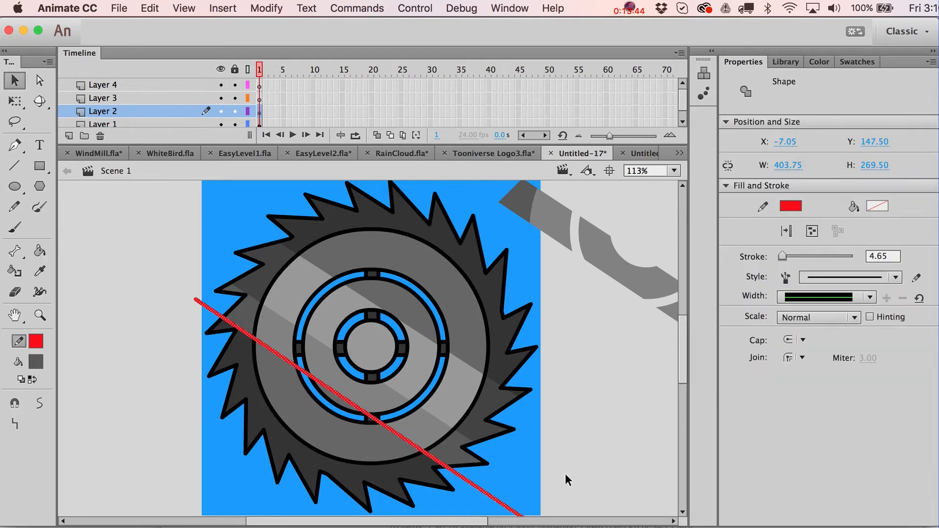
key(Delete)
click(14, 166)
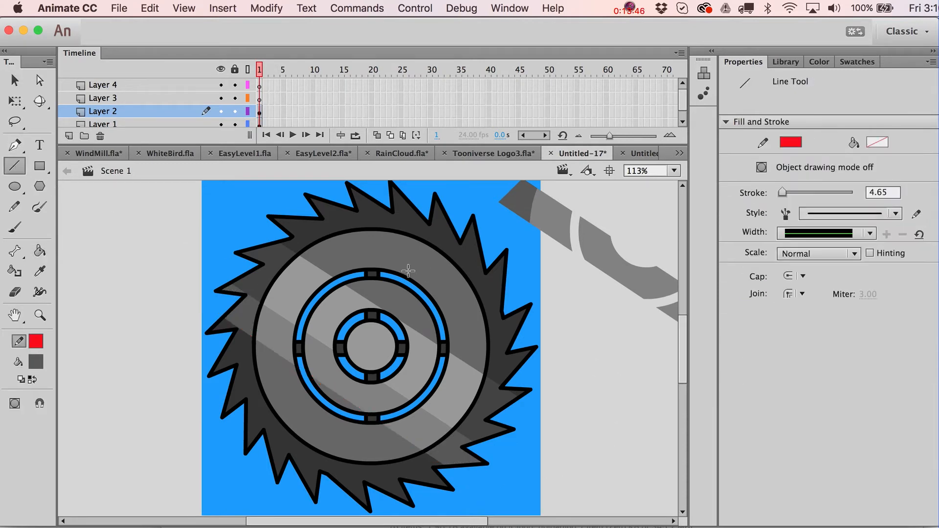
mouse_move(270, 204)
mouse_down()
mouse_move(308, 210)
mouse_move(600, 421)
mouse_up()
- Recolour the two dark tooth regions below the upper red line with the dark grey from the tinted copy
key(v)
click(507, 376)
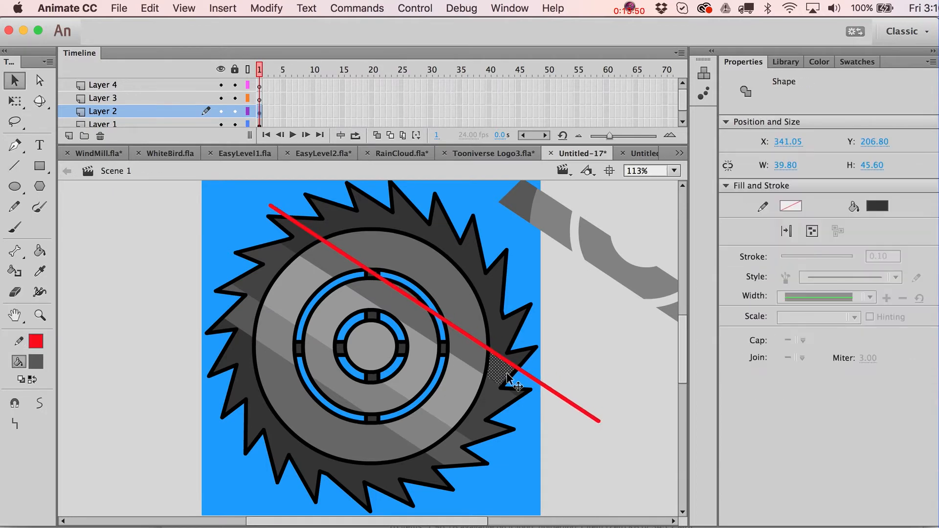
click(300, 238)
shift+click(504, 372)
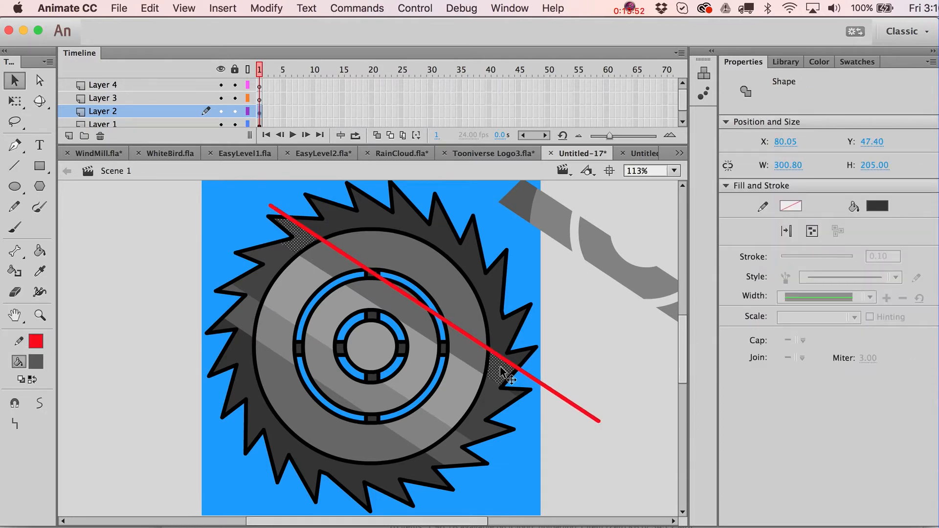
click(186, 309)
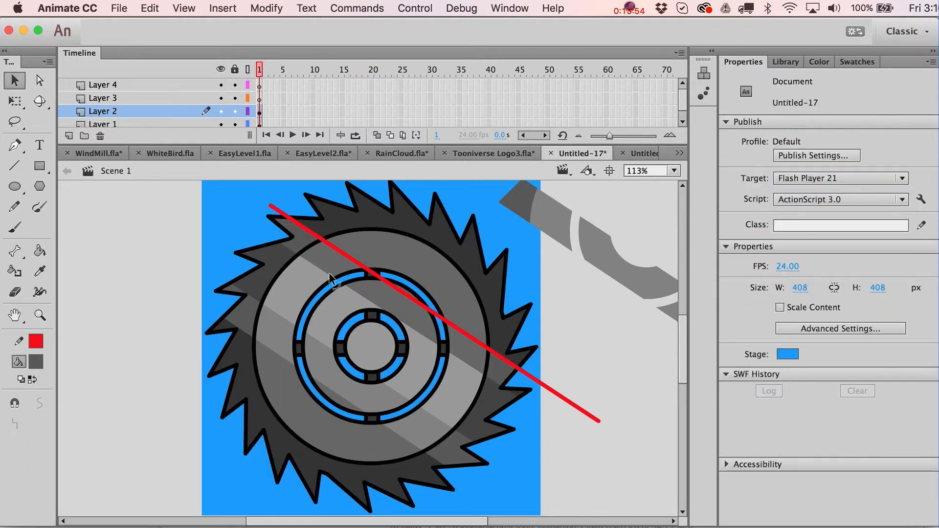
- Recolour the three disc regions between the upper red line and the highlight band with the lighter grey from the tinted copy
click(340, 272)
shift+click(394, 299)
shift+click(465, 355)
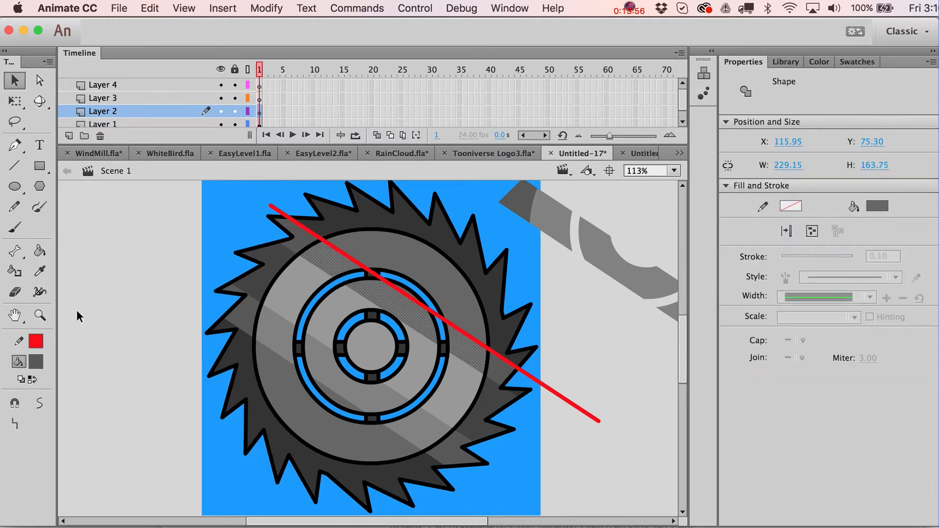
click(41, 272)
click(558, 209)
key(v)
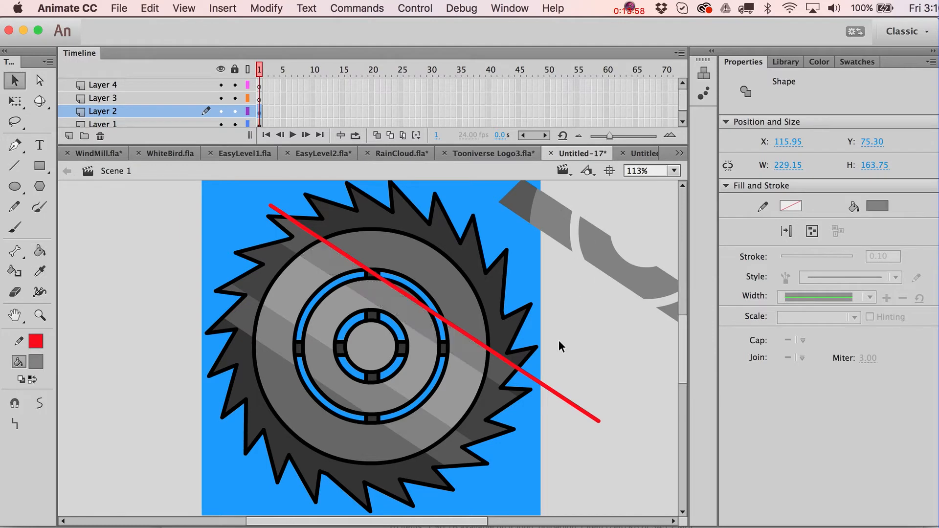
- Delete the upper red guide line and the tinted reference copy beside the blade
click(559, 396)
key(Delete)
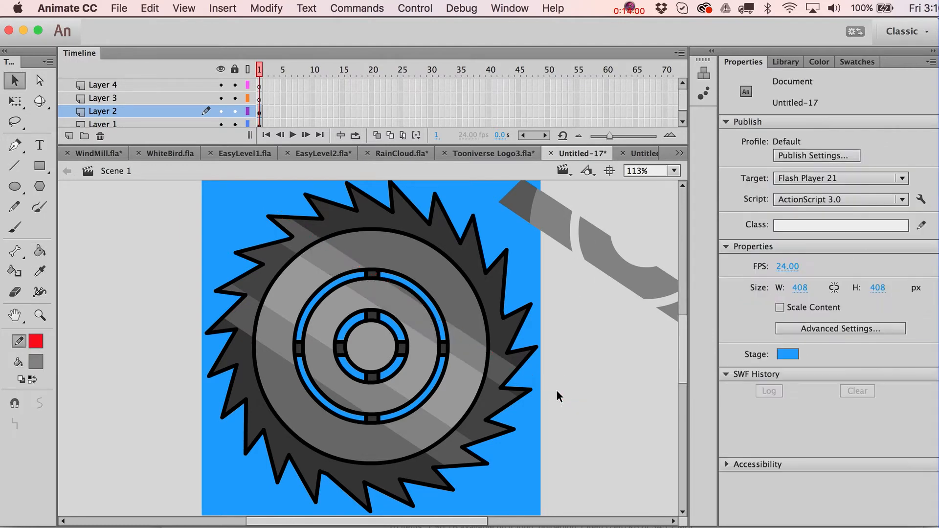
click(263, 80)
click(585, 242)
key(Delete)
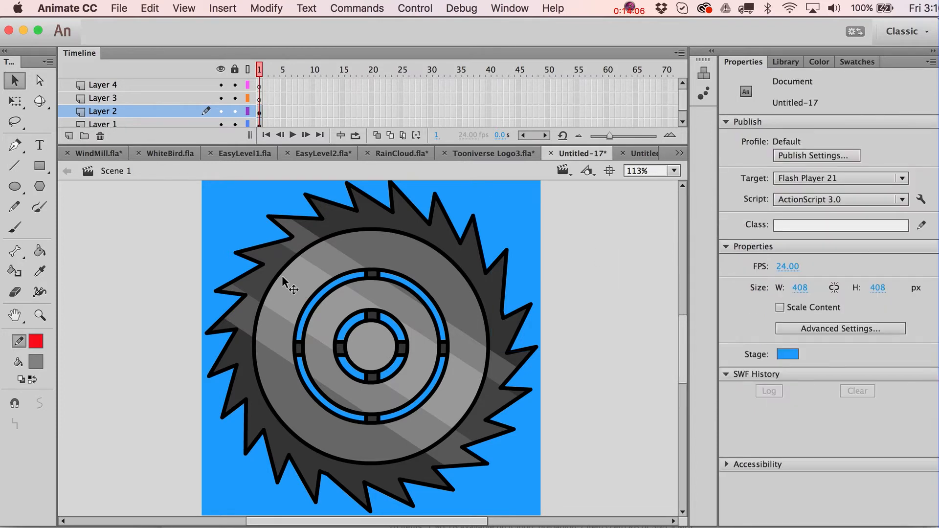
- Try scaling the whole blade artwork down to about 106 px wide as raw shapes with Free Transform
key(super+a)
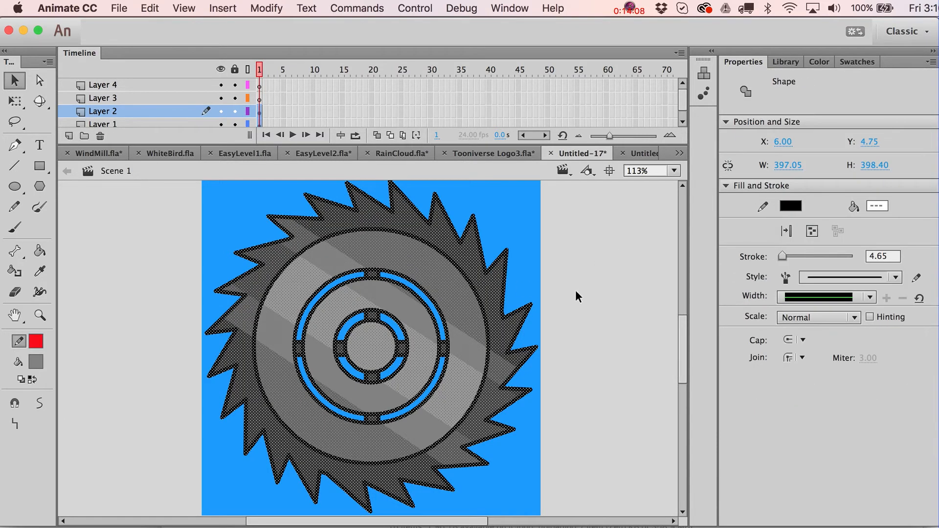
key(q)
drag(536, 183, 415, 252)
click(497, 259)
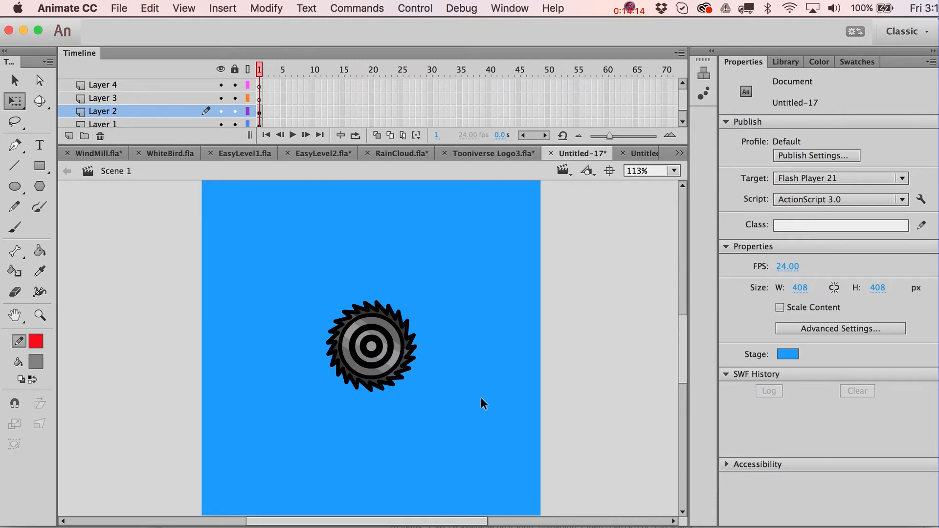
key(super+a)
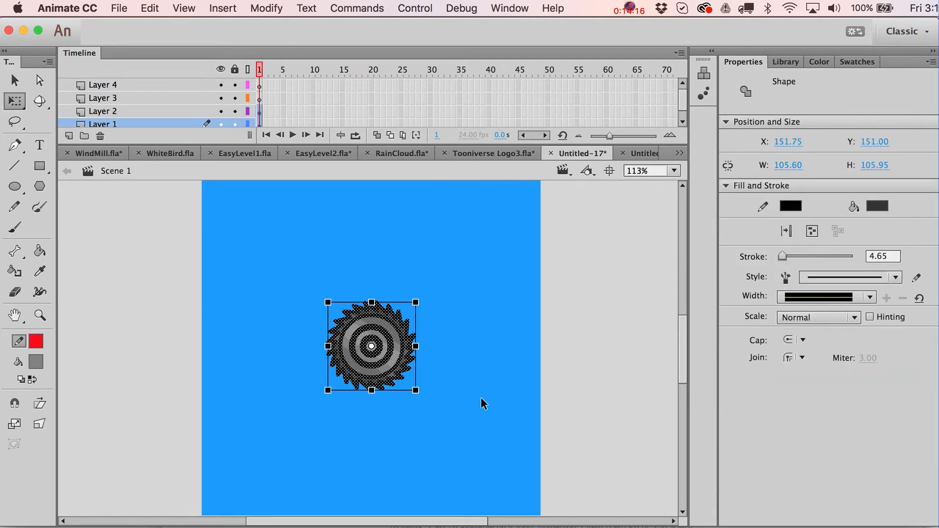
key(super+z)
- Convert the selected blade artwork to a Movie Clip symbol and scale it down to about 100 px wide
key(F8)
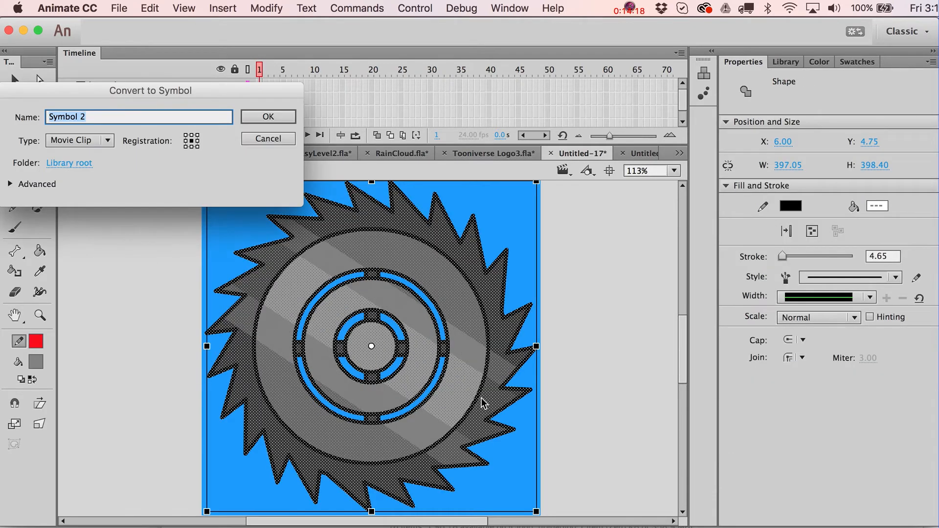
key(Return)
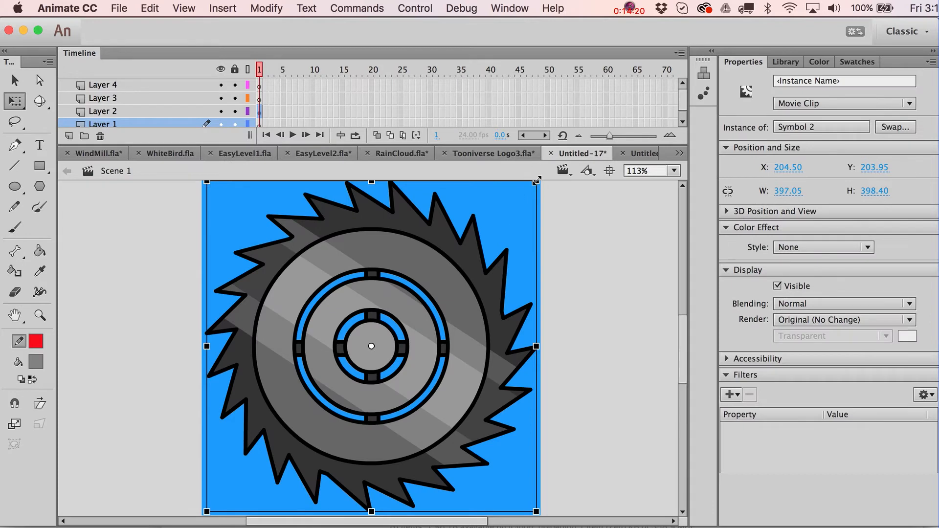
drag(536, 181, 413, 225)
key(v)
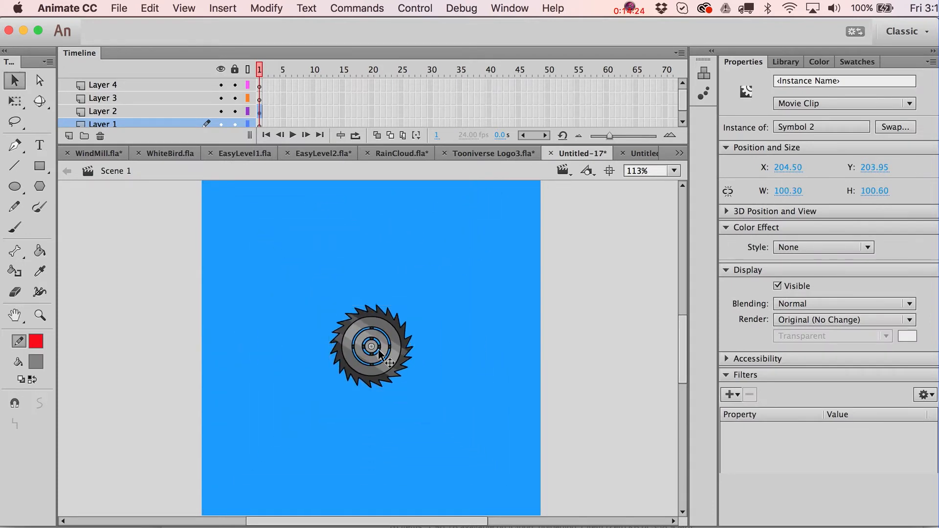
- Undo the scaling of the blade symbol and break it apart into shapes
key(super+z)
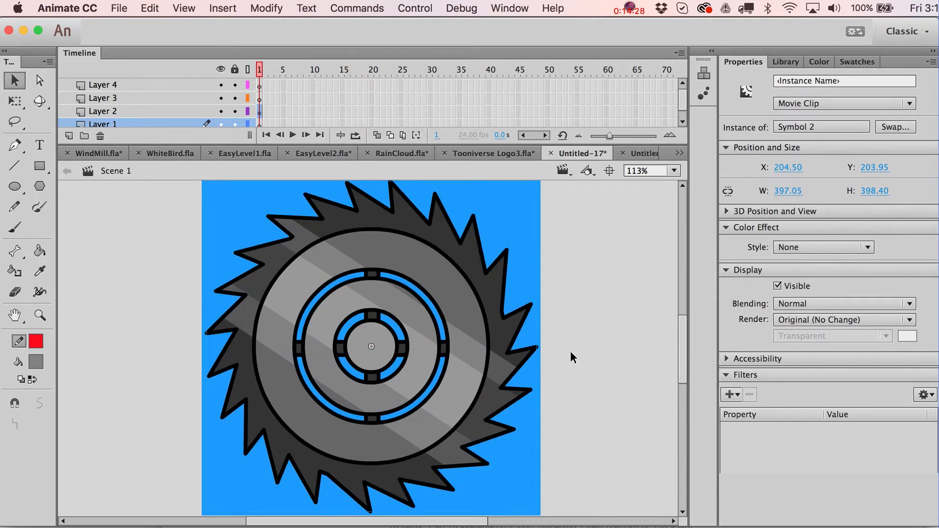
key(super+b)
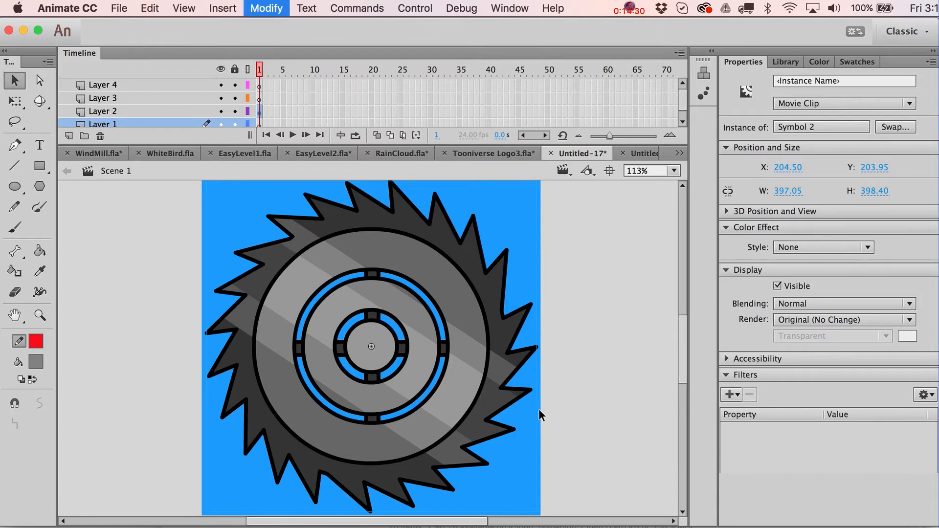
click(599, 398)
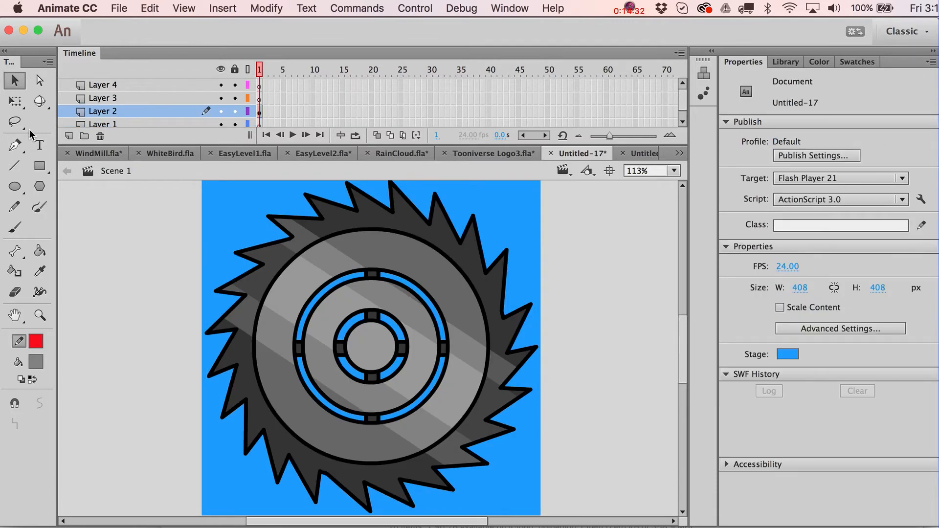
- Draw a grey circle about 14 px wide with a black outline in the empty area near the stage's upper-left corner
click(15, 186)
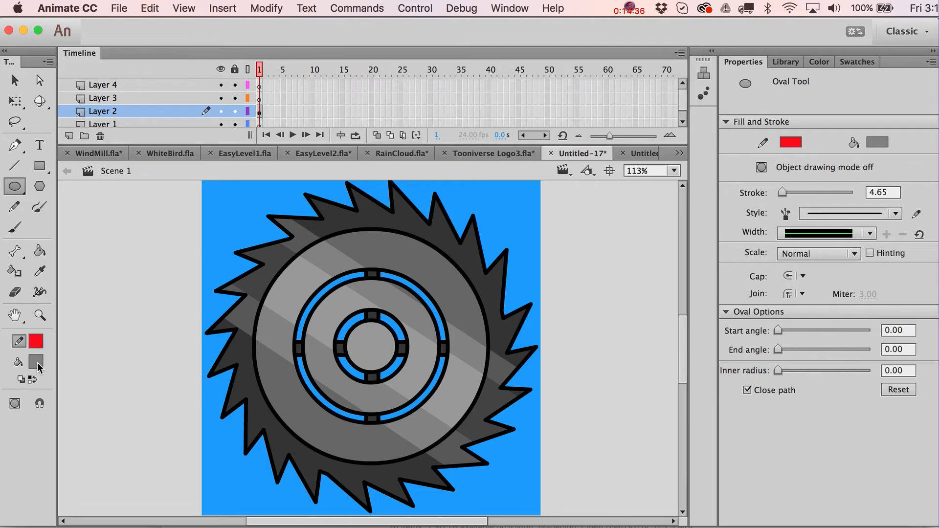
click(36, 341)
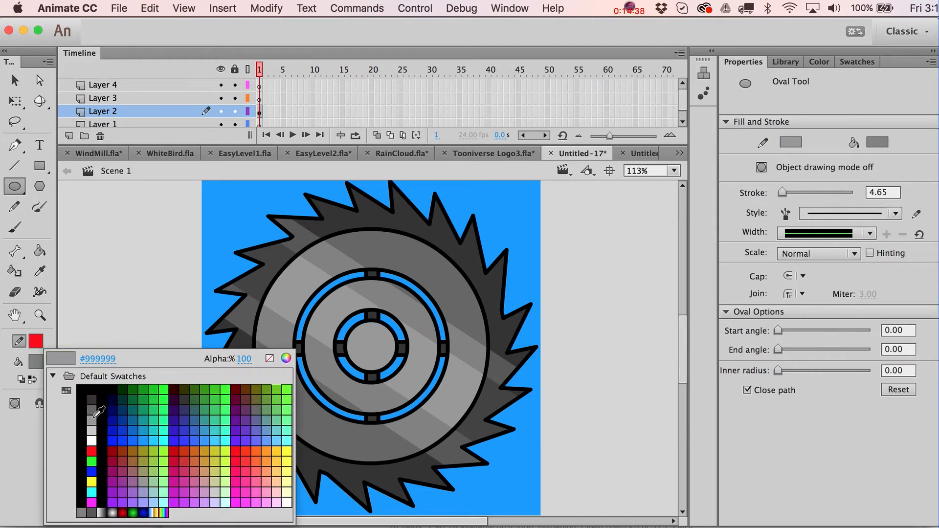
click(95, 417)
click(36, 340)
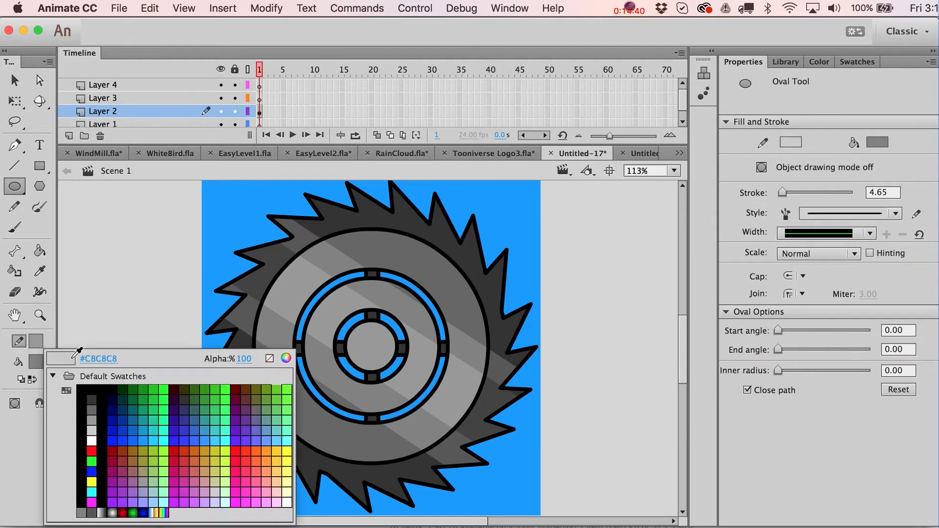
click(92, 397)
drag(213, 193, 228, 206)
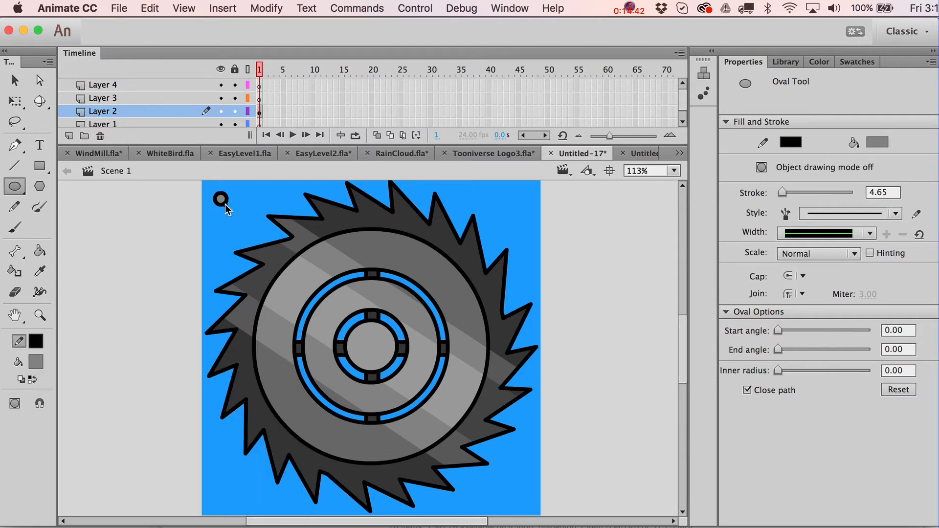
- Set the small circle's outline thickness to 2
key(v)
double_click(226, 204)
click(883, 256)
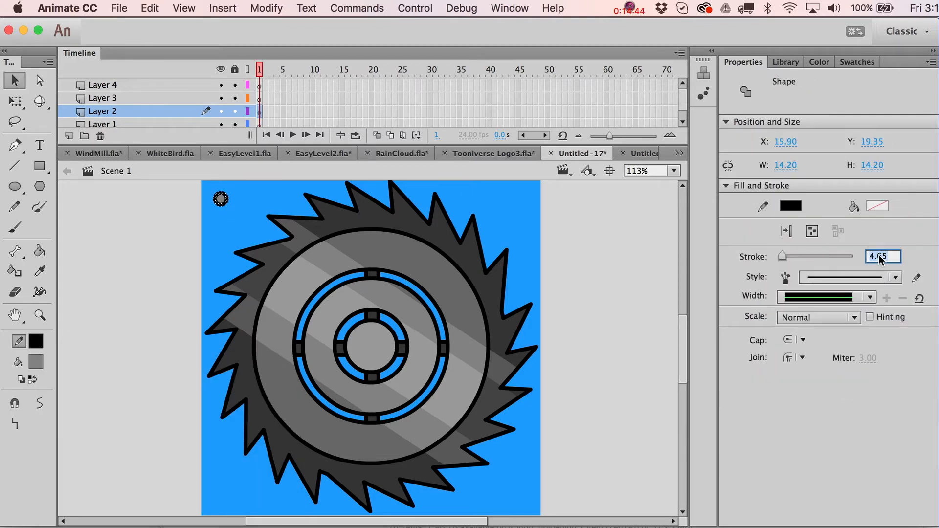
text(2)
key(Return)
click(592, 236)
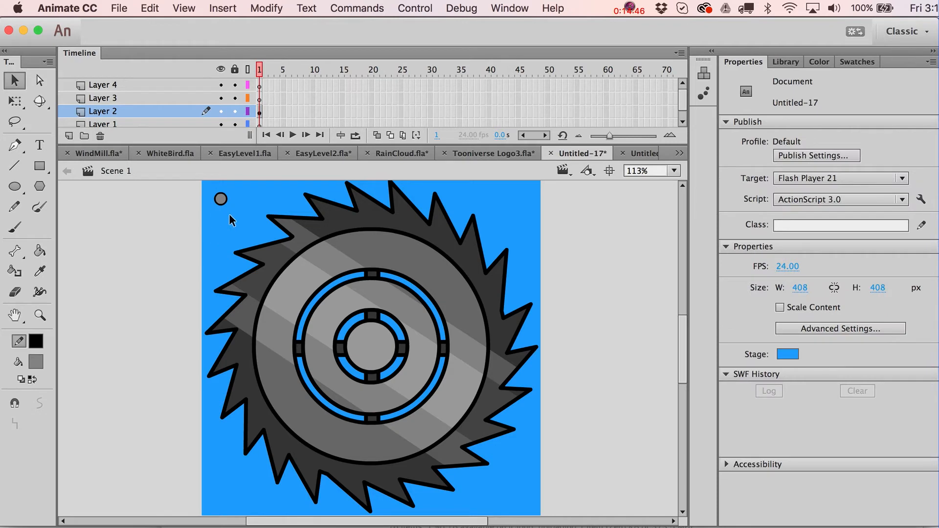
- Draw a light grey highlight circle inside the small rivet's upper-left area and delete the highlight's outline
click(40, 315)
drag(213, 193, 236, 206)
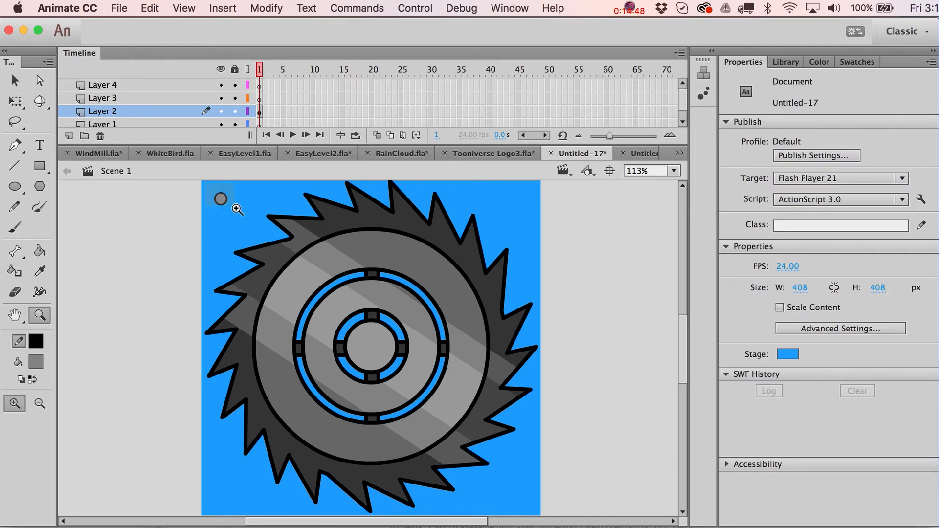
drag(361, 308, 200, 110)
key(v)
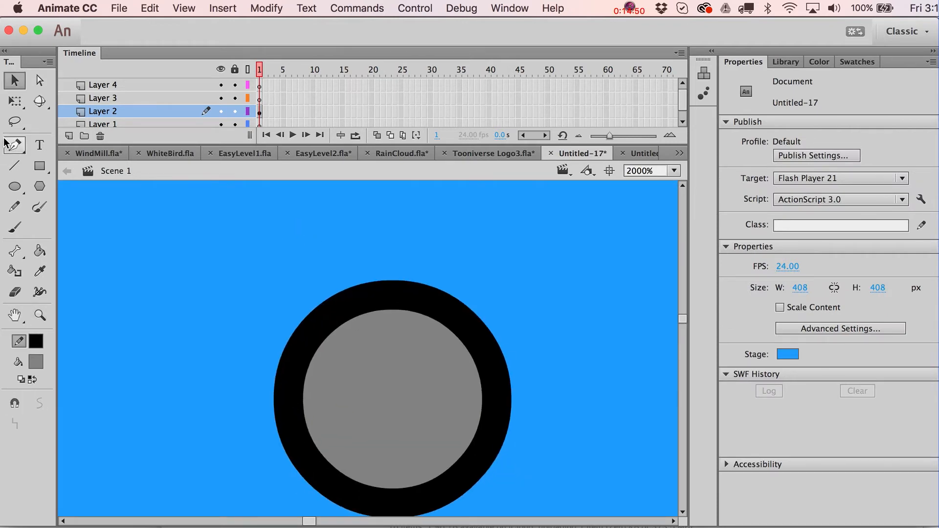
click(15, 187)
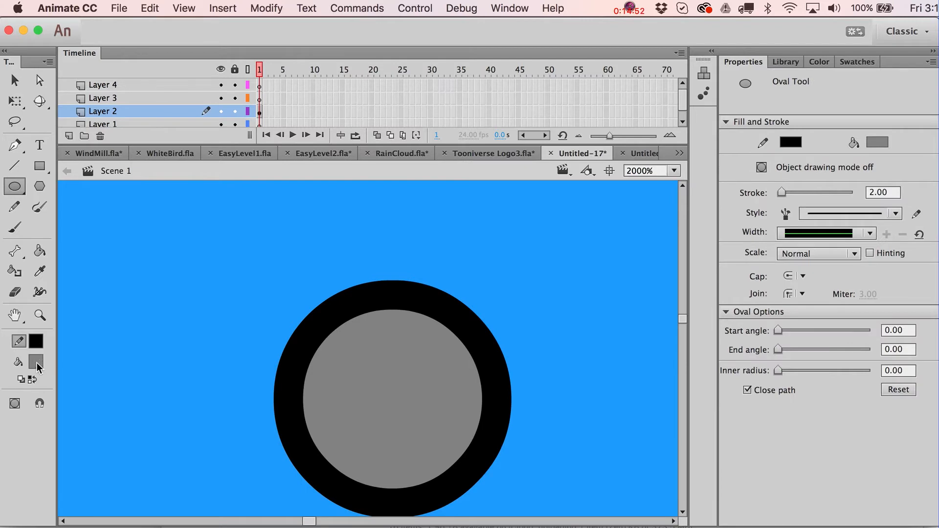
click(37, 367)
click(91, 443)
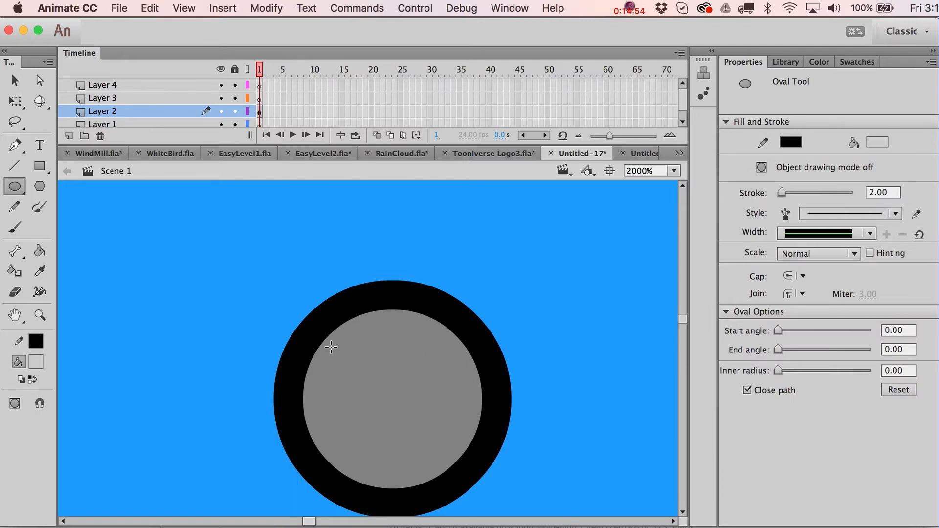
drag(332, 347, 378, 389)
key(v)
click(378, 372)
key(Delete)
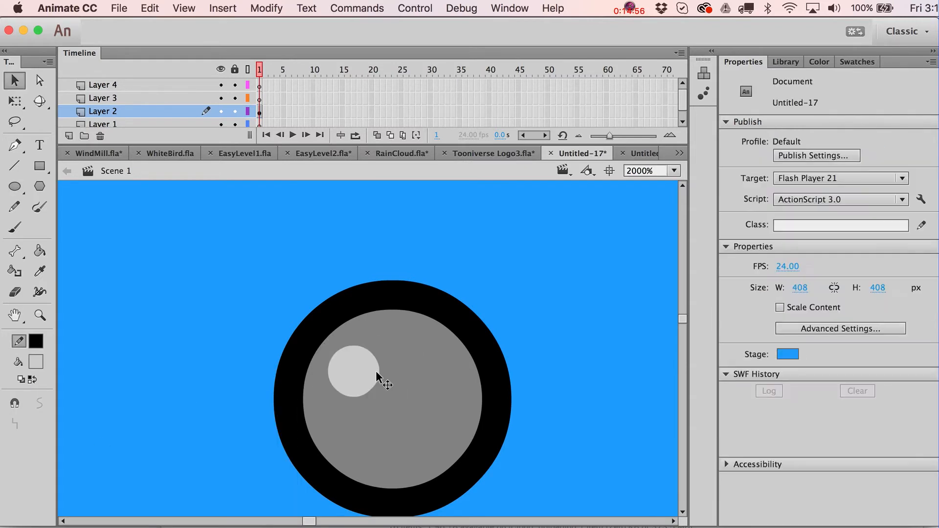
- Move the rivet onto the upper-left part of the blade's outer grey ring and convert it to a Movie Clip symbol
key(super+1)
mouse_move(361, 371)
mouse_down()
mouse_move(305, 288)
mouse_move(316, 288)
mouse_move(352, 360)
mouse_move(369, 354)
mouse_up()
key(F8)
key(Return)
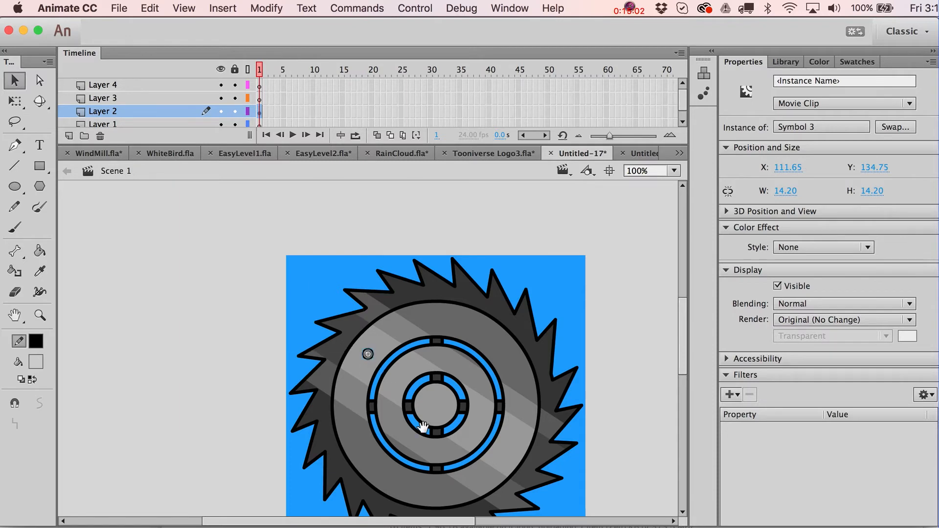
- Copy the rivet to the diagonally opposite side of the ring and convert the pair to a Movie Clip symbol
drag(423, 427, 374, 376)
alt+drag(322, 303, 465, 399)
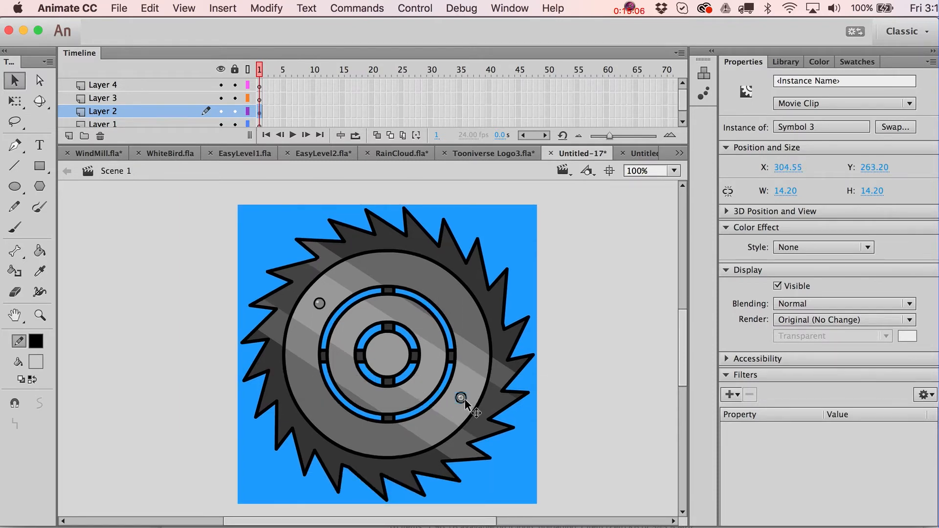
shift+click(319, 303)
shift+click(319, 303)
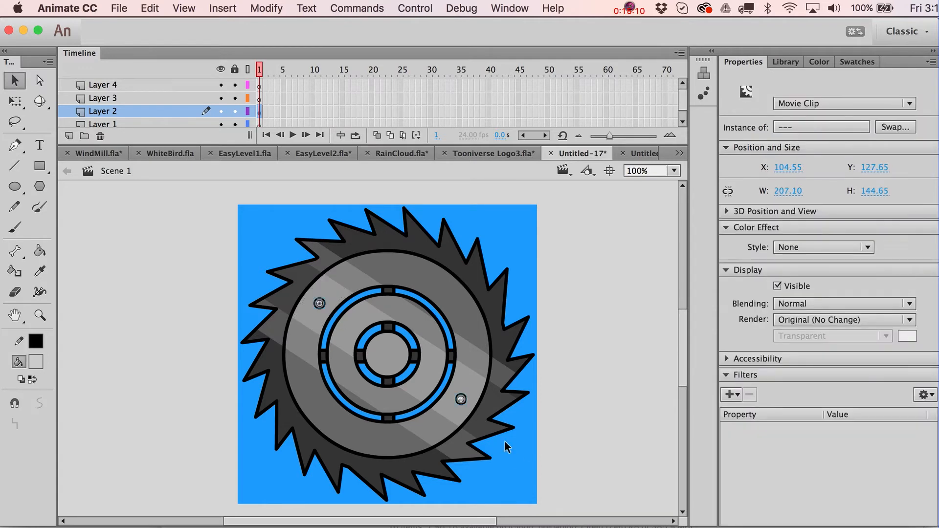
key(F8)
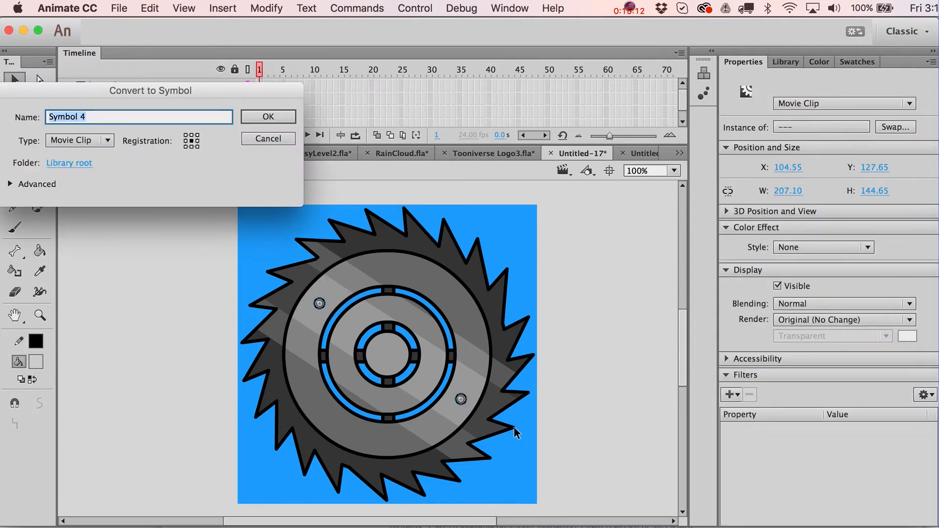
click(73, 142)
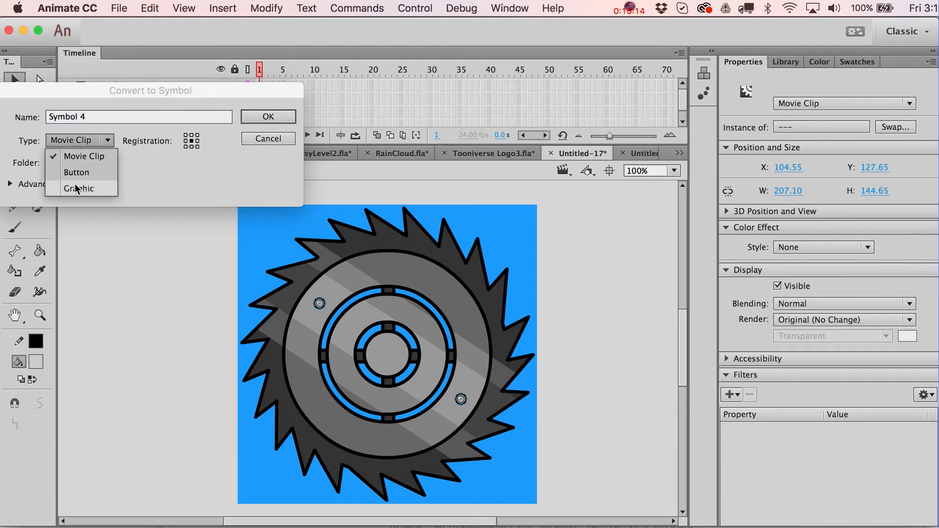
click(93, 157)
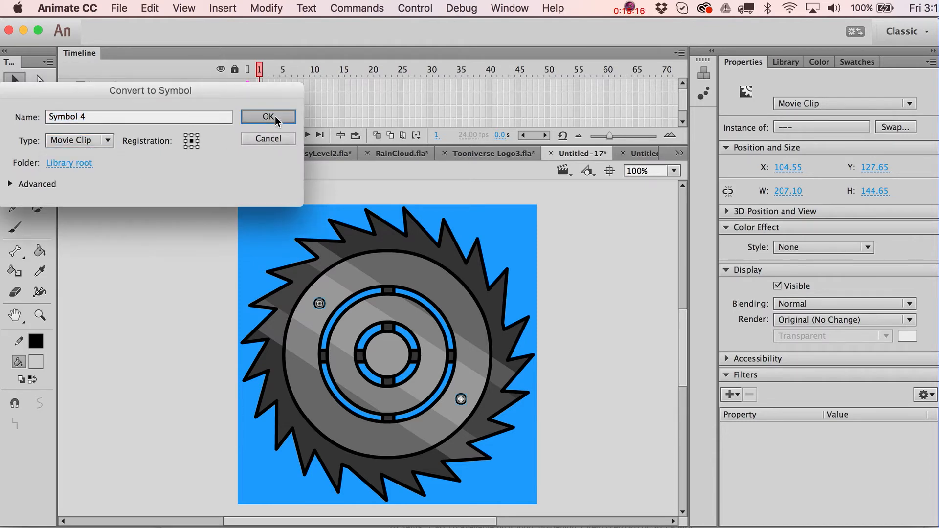
click(273, 116)
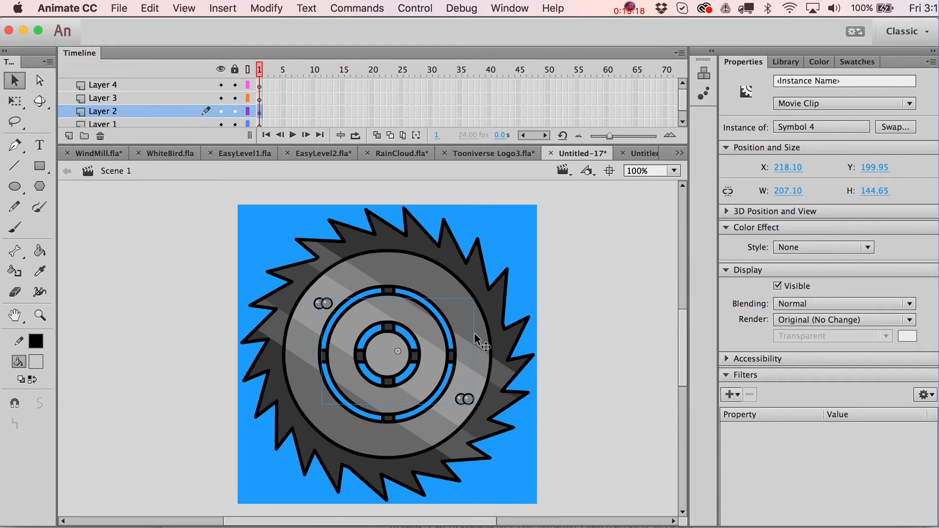
- Rotate duplicates of the rivet pair around the blade's centre to form an evenly spaced ring of twelve rivets
key(q)
drag(477, 305, 361, 444)
key(shift+Right)
key(shift+Left)
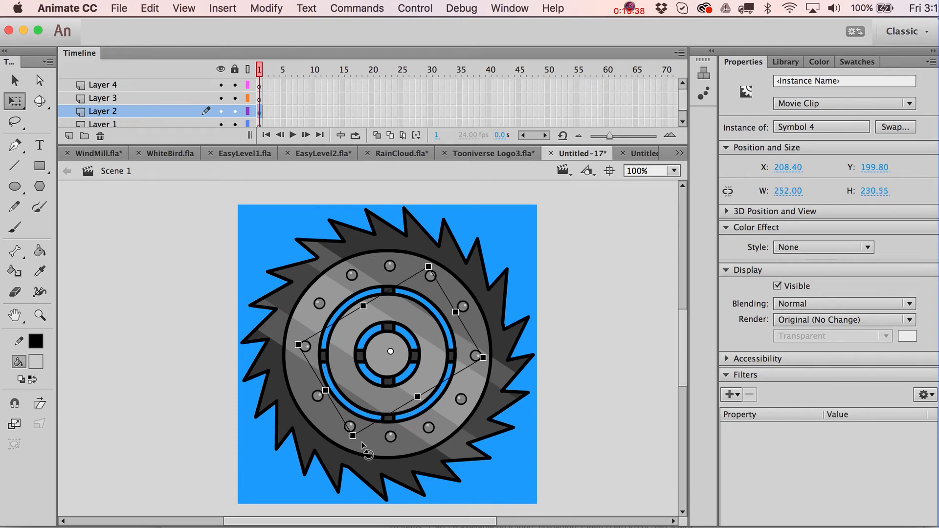
key(v)
click(224, 434)
click(463, 398)
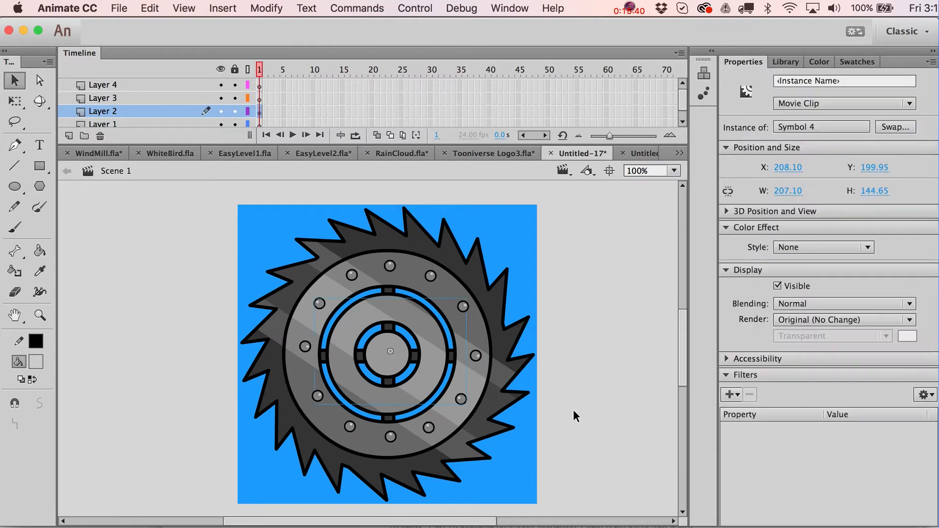
click(626, 439)
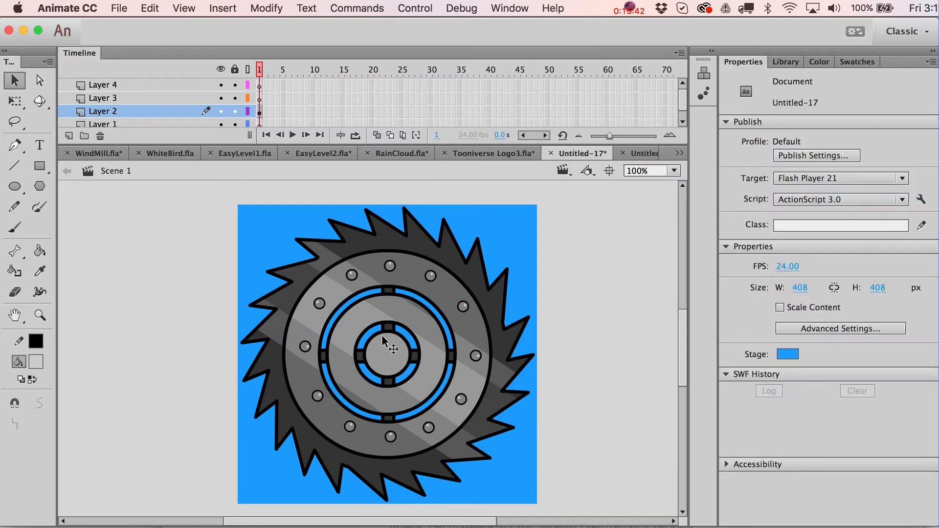
- Scale a duplicate of the blade's centre circle down to about 55 px wide, and scale it again to 90%
click(395, 354)
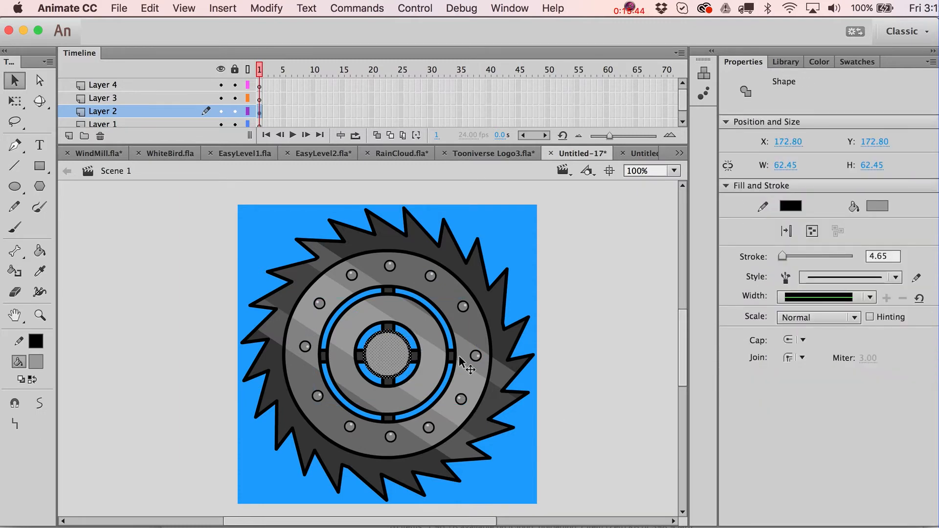
key(q)
drag(415, 331, 411, 335)
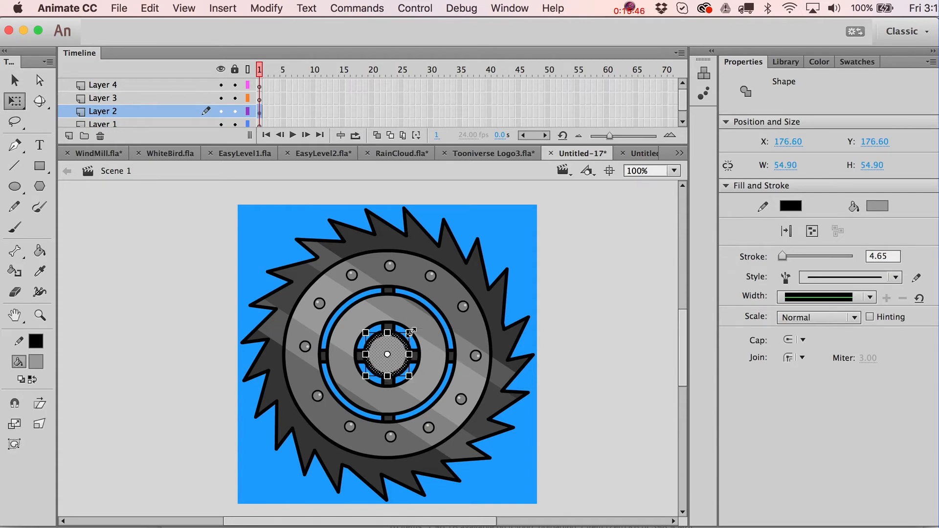
key(v)
click(595, 335)
key(super+a)
key(alt+super+s)
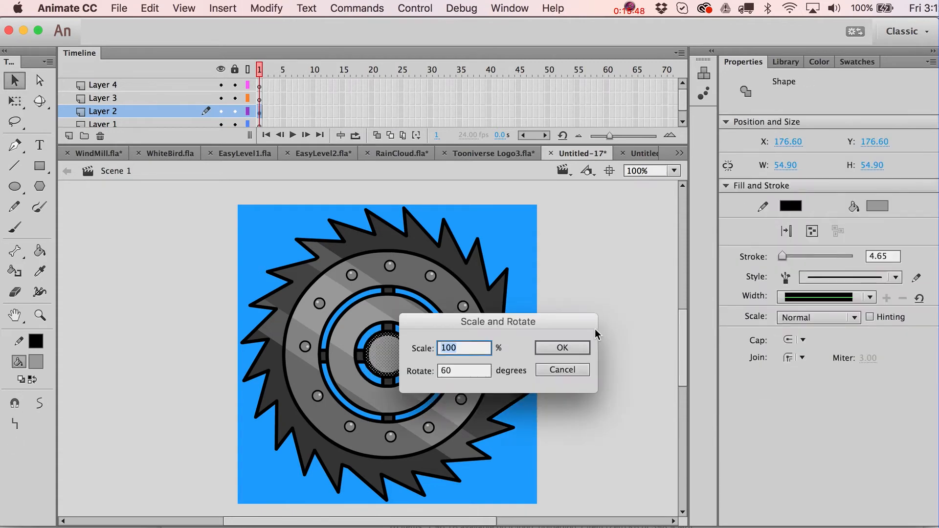
text(90)
key(Return)
click(618, 349)
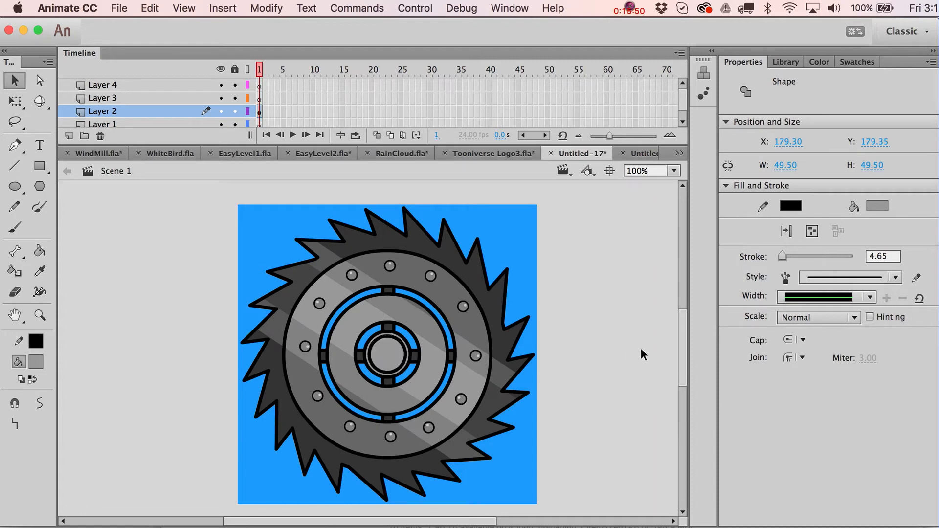
- Fill the inner centre circle with a darker grey sampled from the blade and delete its black outline
click(384, 359)
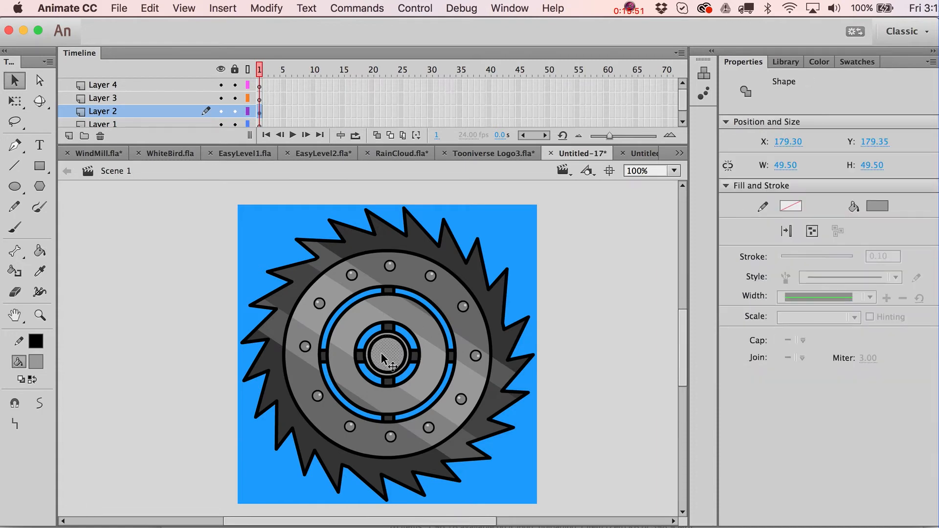
click(37, 360)
click(364, 275)
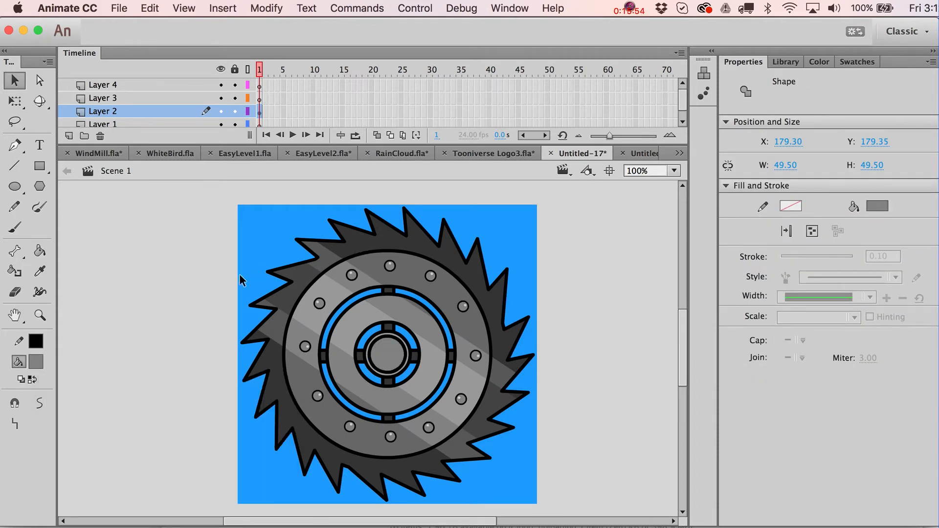
click(239, 275)
double_click(409, 356)
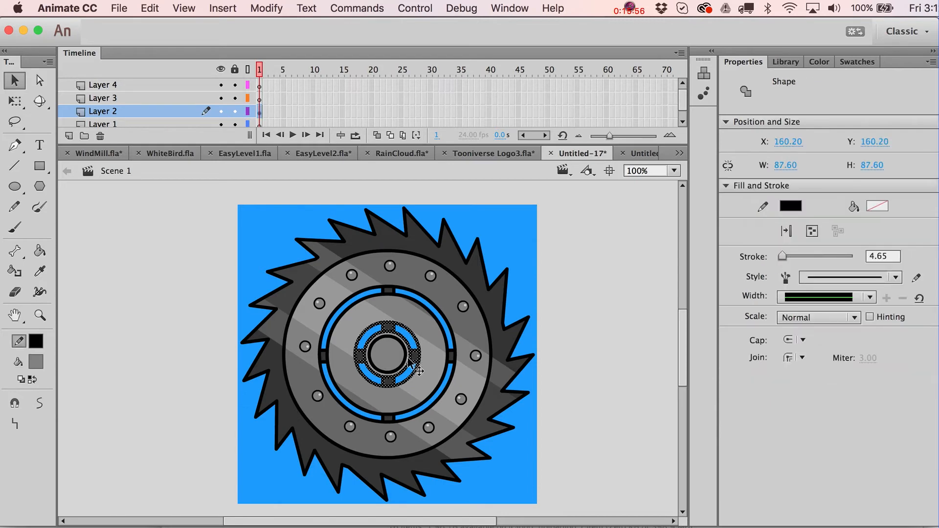
click(405, 362)
key(Delete)
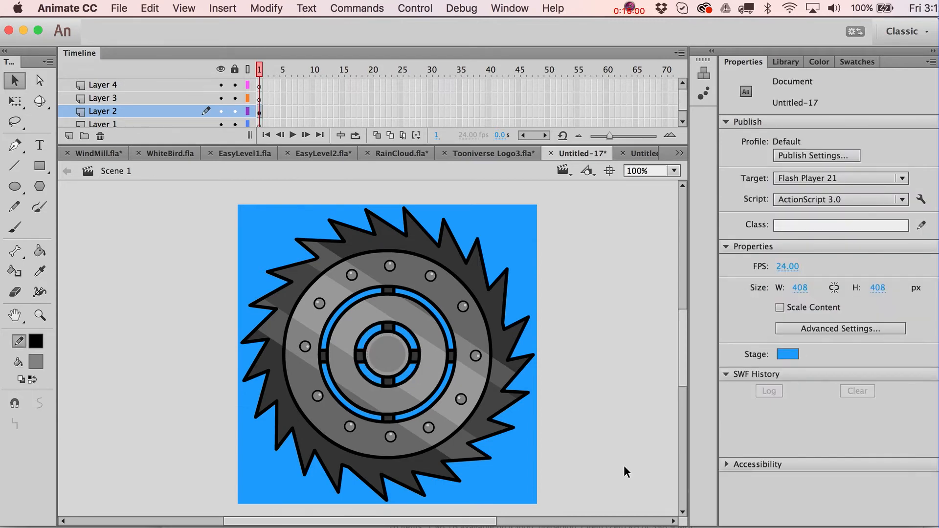
- Convert the whole blade artwork to a Movie Clip symbol and scale it down to about 359 px wide
click(511, 351)
click(562, 369)
key(super+a)
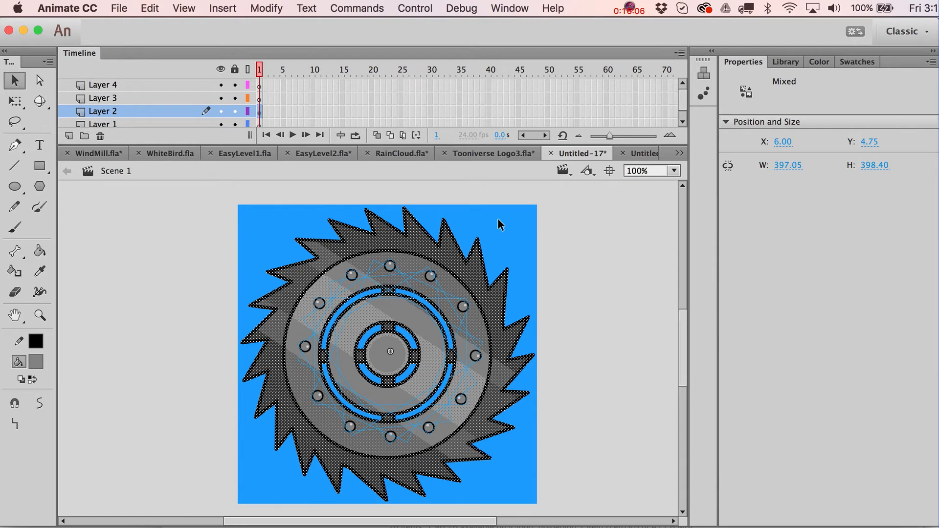
key(F8)
key(Return)
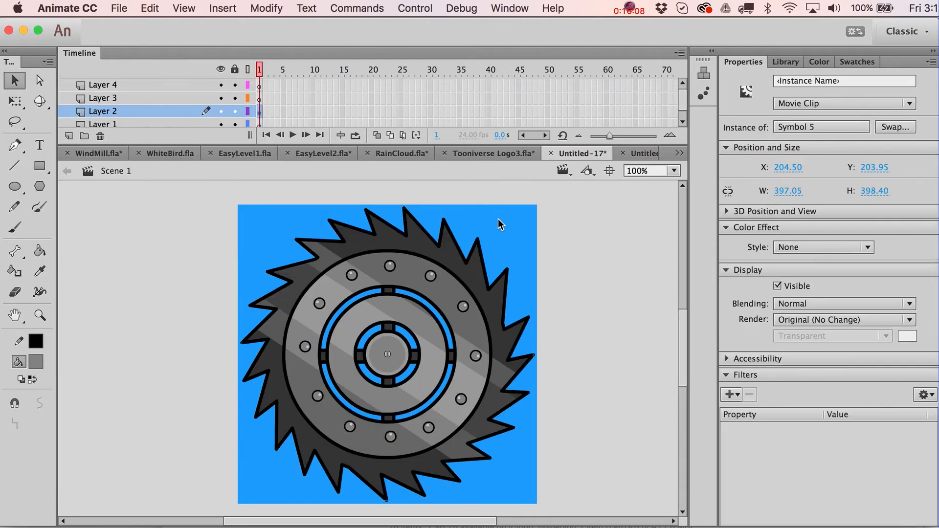
key(q)
mouse_move(534, 208)
mouse_down()
mouse_move(450, 225)
mouse_move(502, 193)
mouse_move(525, 192)
mouse_move(525, 203)
mouse_up()
- Place a copy of the blade symbol beside the stage's left edge, scaled to about 119 px wide, and rotate it
alt+drag(437, 391, 314, 390)
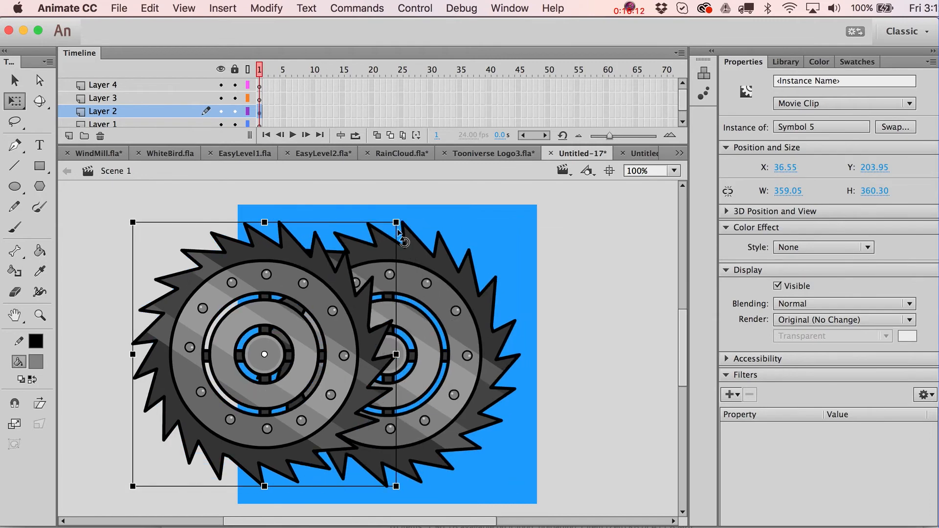
drag(397, 223, 193, 327)
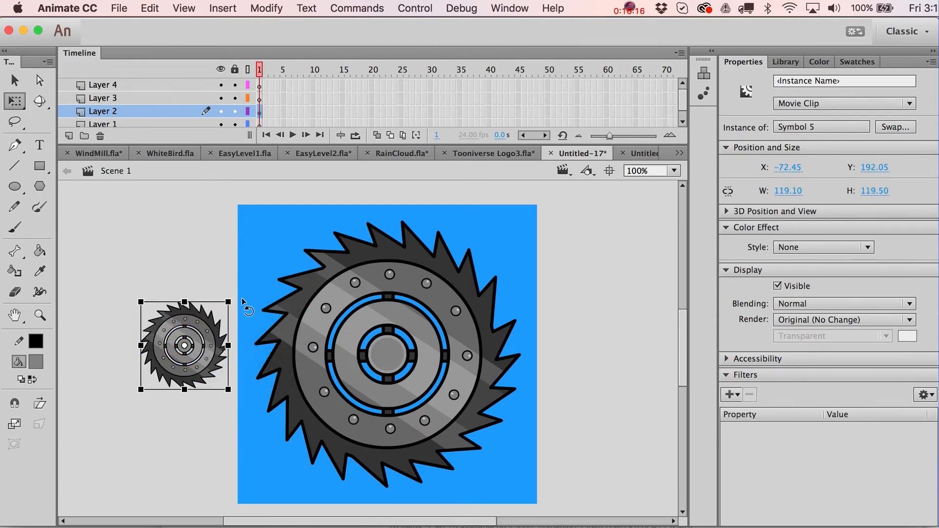
drag(244, 305, 250, 411)
- Open the large blade symbol on the stage for editing
key(v)
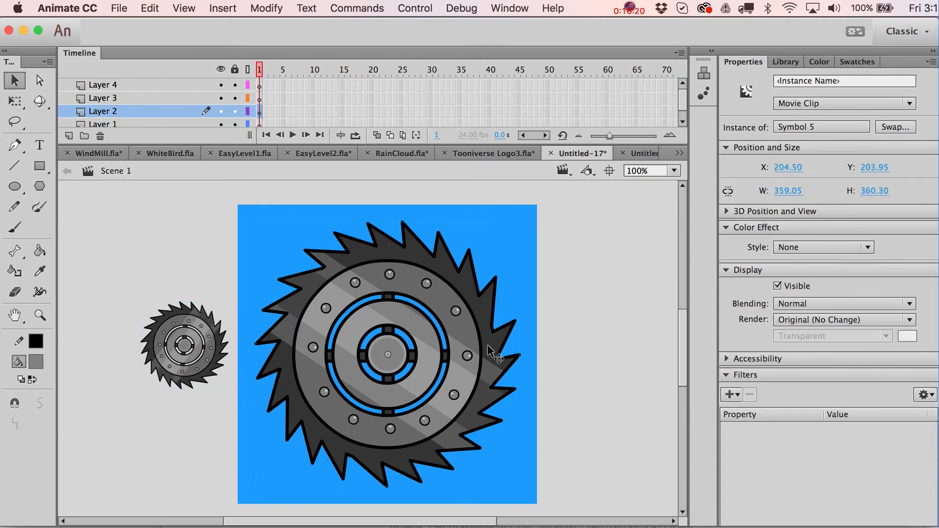
double_click(497, 346)
click(528, 345)
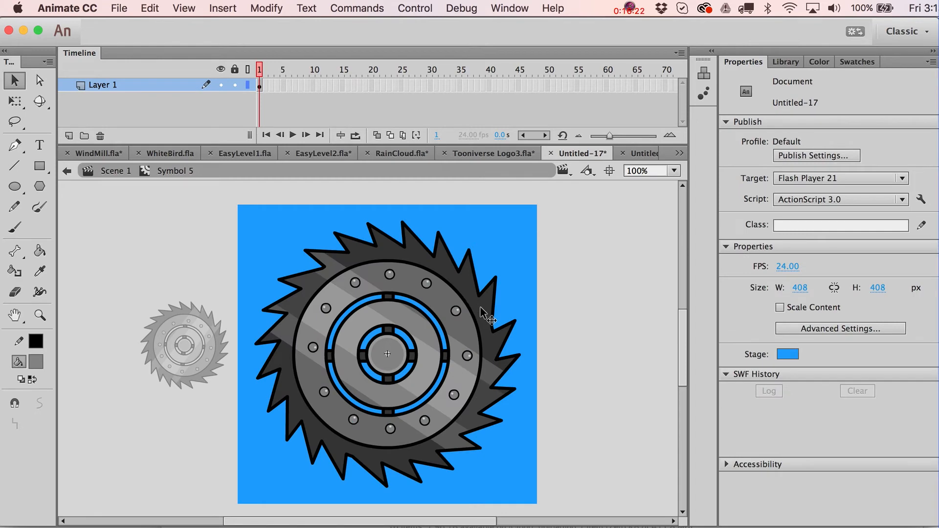
- Select all the dark fill pieces of the blade's toothed outer ring and copy them, leaving the originals in place
click(470, 293)
click(379, 467)
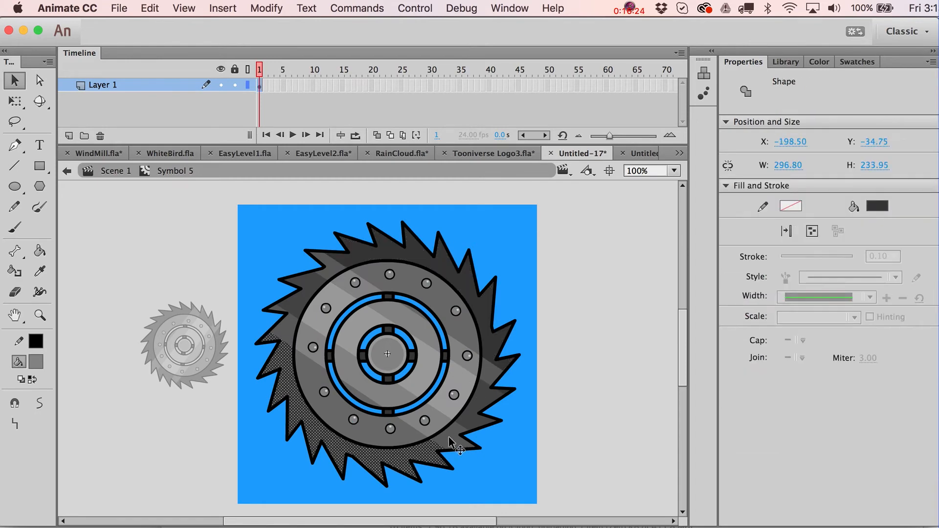
shift+click(495, 378)
shift+click(491, 341)
shift+click(300, 290)
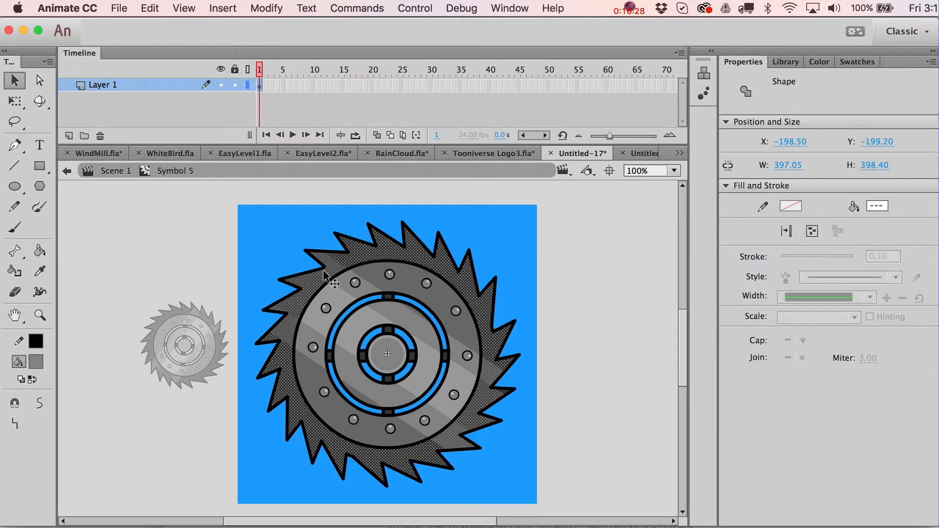
shift+click(284, 335)
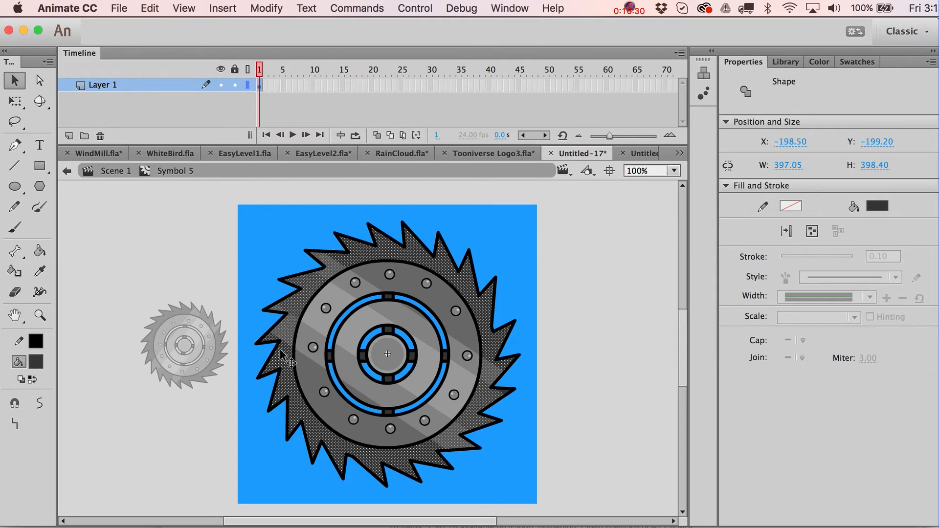
key(Delete)
key(super+z)
- Add two new layers above the blade artwork and paste the copied ring fill in place on Layer 3
click(69, 135)
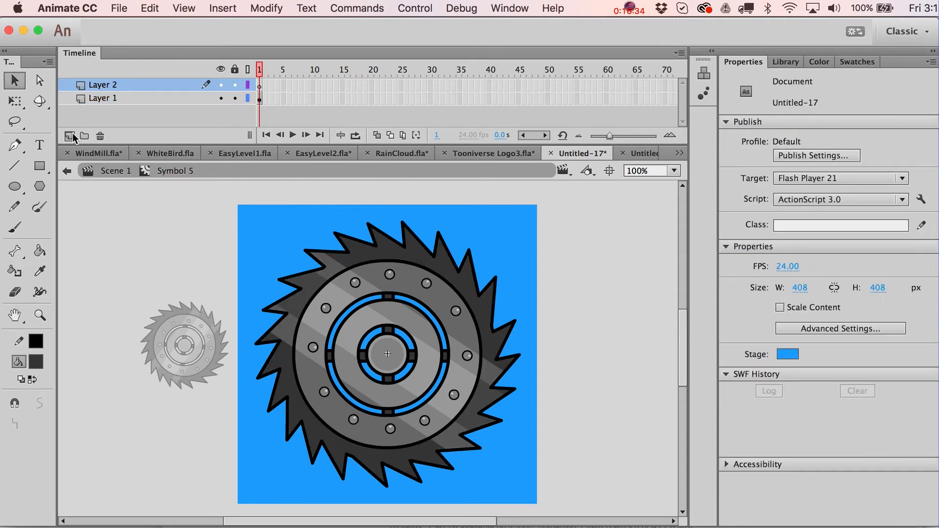
click(69, 135)
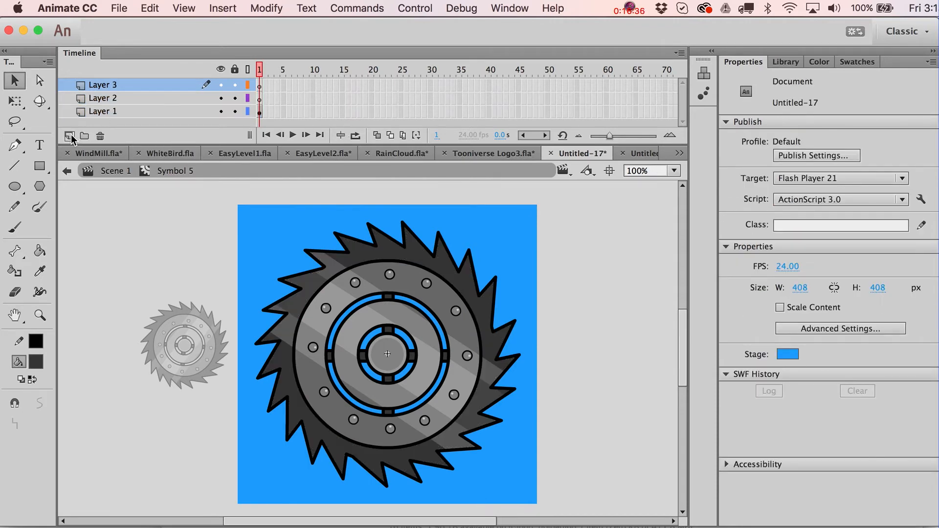
click(269, 89)
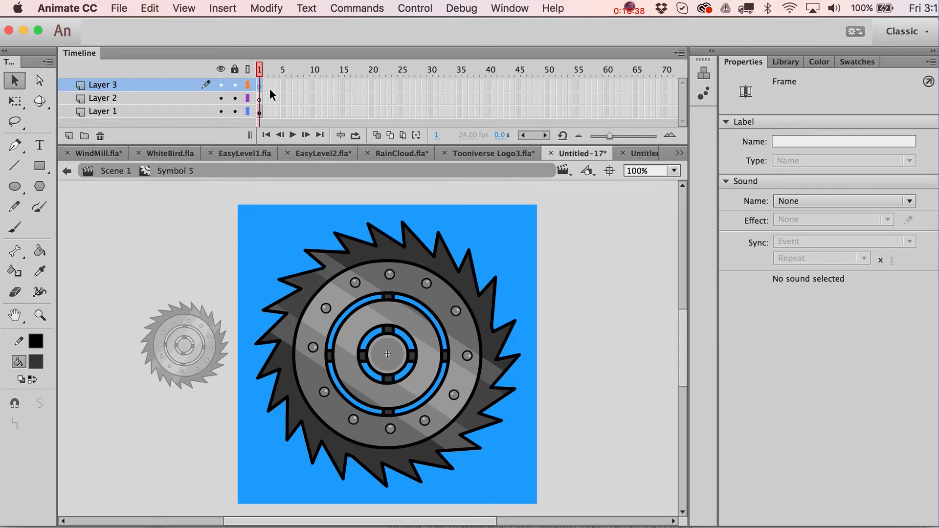
key(super+shift+v)
- Nudge the pasted ring fill away from the original teeth and recolour it purple
key(shift+Right)
key(shift+Right)
key(shift+Right)
key(shift+Right)
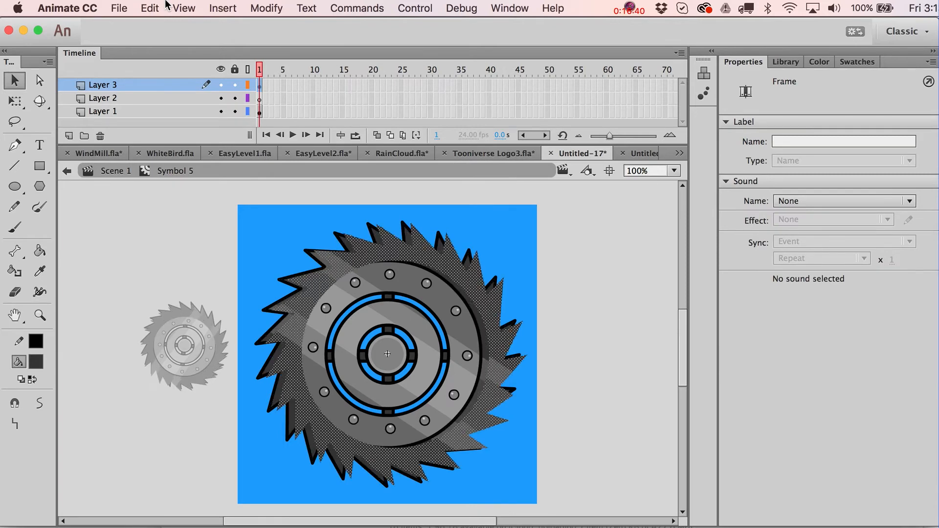
click(39, 362)
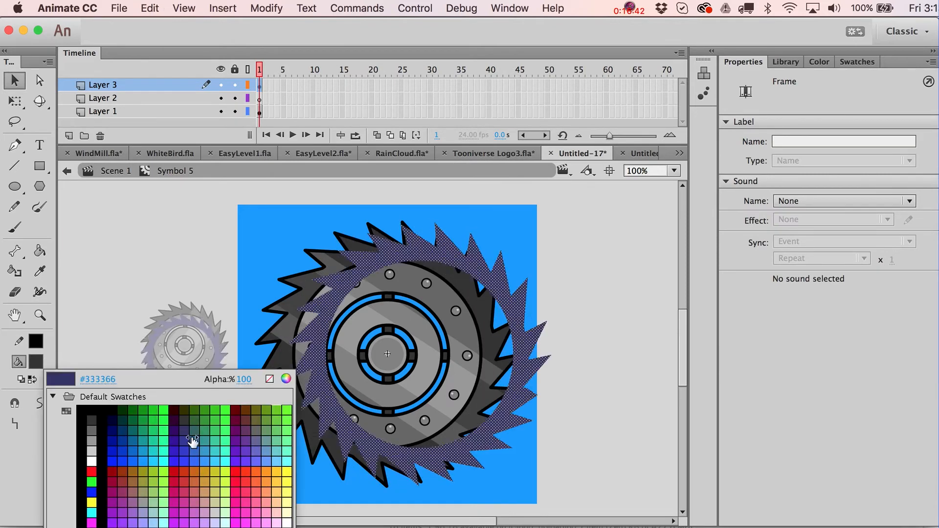
click(247, 448)
click(157, 280)
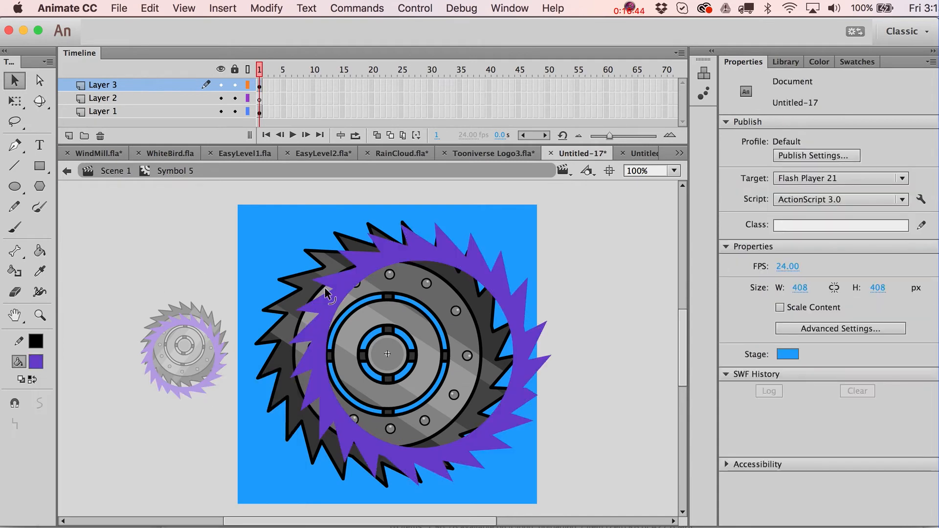
- Move the purple ring back into exact alignment over the blade's teeth
click(331, 289)
key(shift+Left)
key(shift+Left)
key(shift+Left)
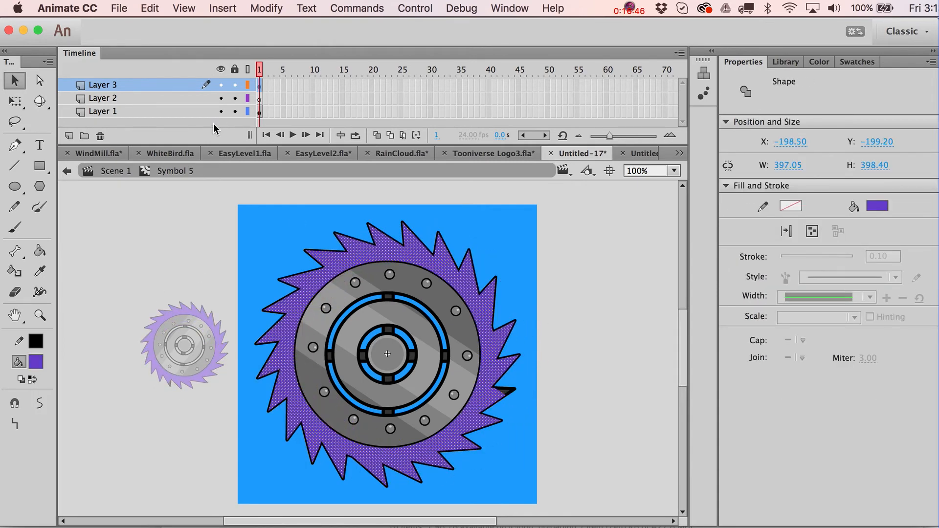
- Turn Layer 3 into a mask that covers Layer 2
right_click(110, 86)
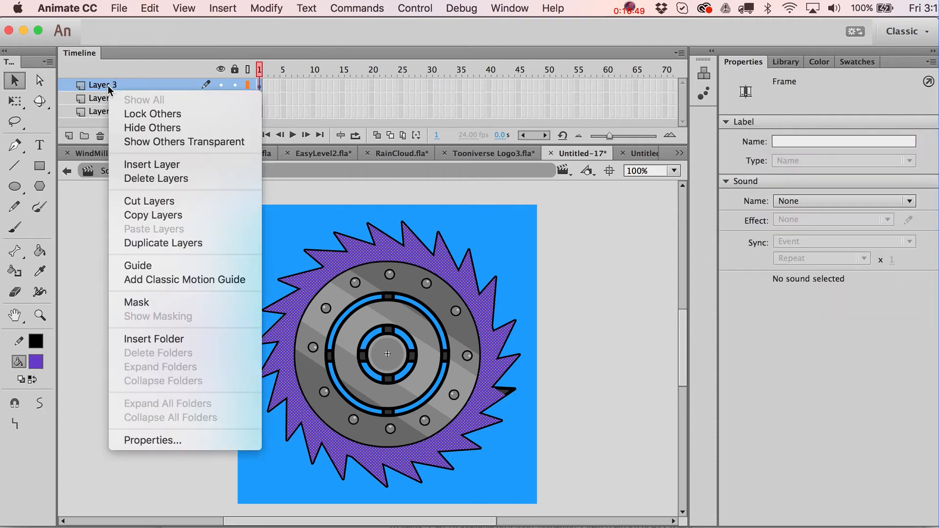
click(194, 302)
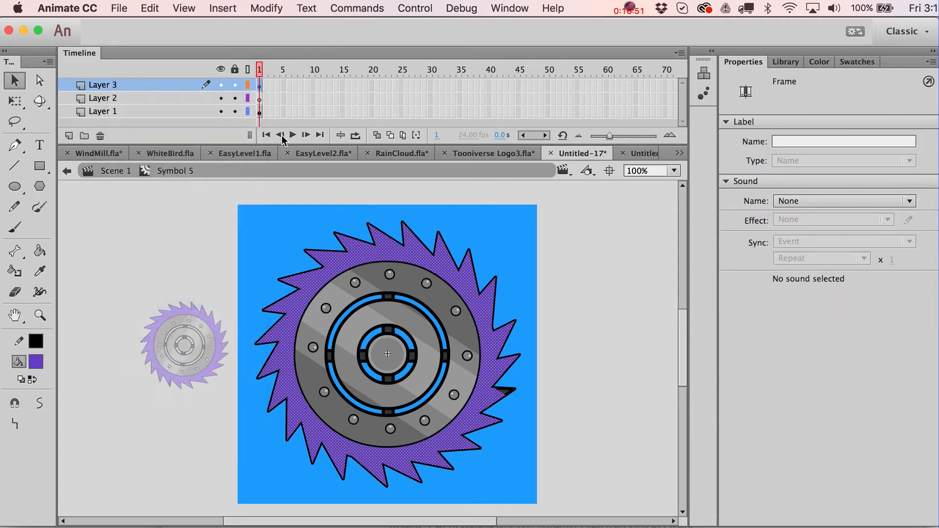
click(120, 100)
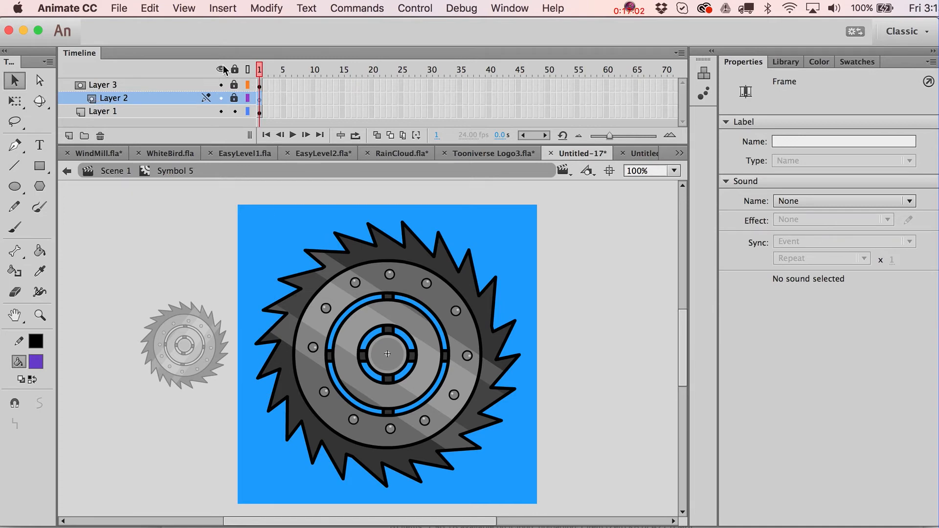
- Unlock the mask layer and the masked layer, and display the mask shape as outlines
click(260, 83)
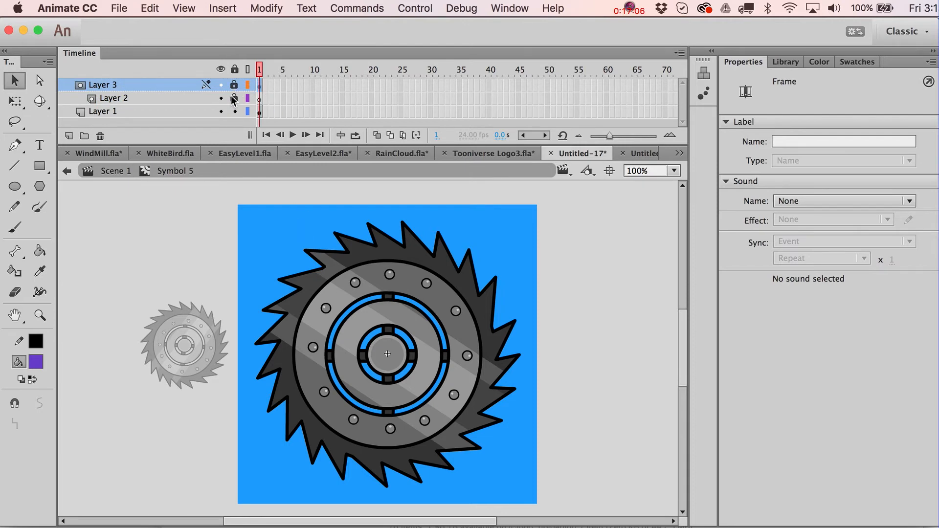
drag(233, 98, 241, 90)
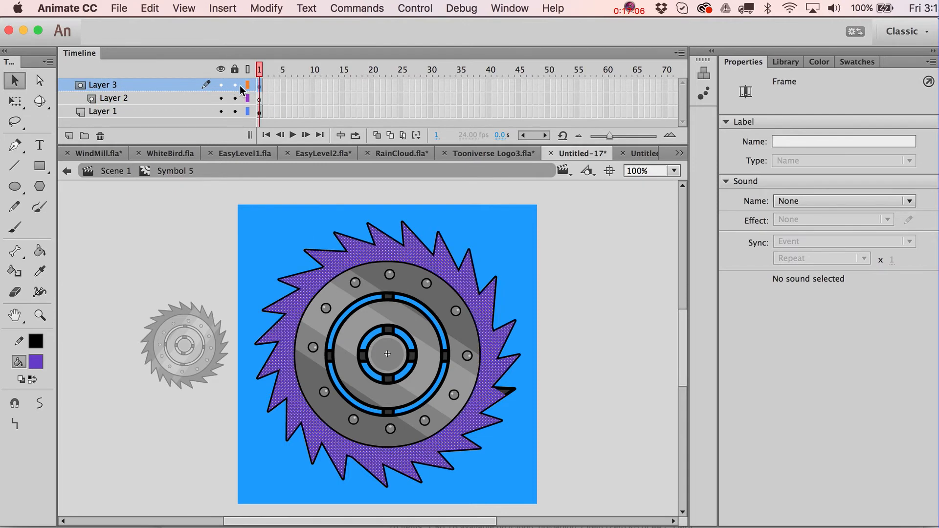
click(236, 249)
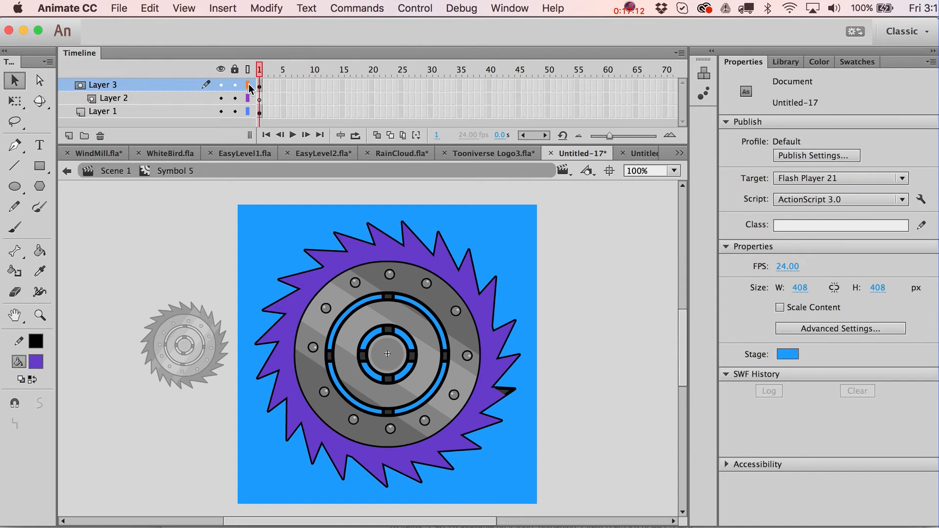
click(248, 86)
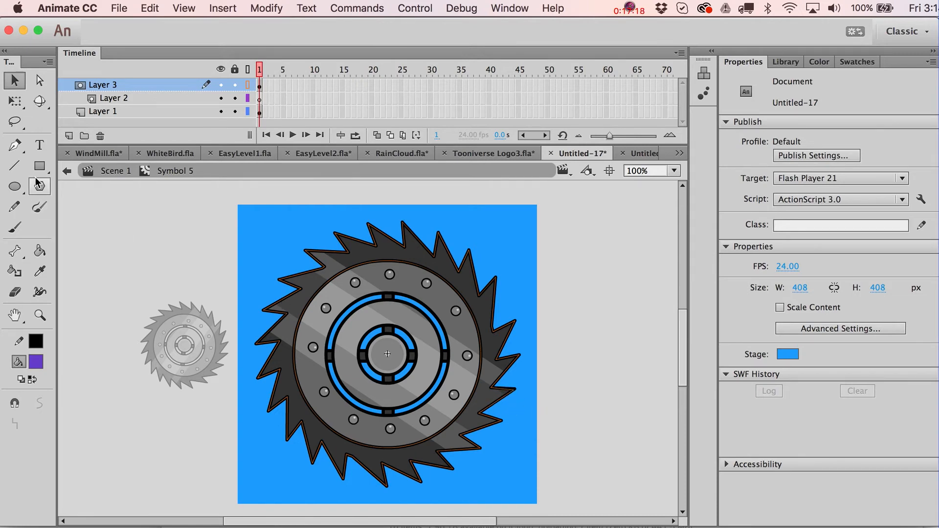
- Paint rough red (#FF0000) strokes with a size 16 brush over the blade's lower teeth on Layer 2
click(258, 100)
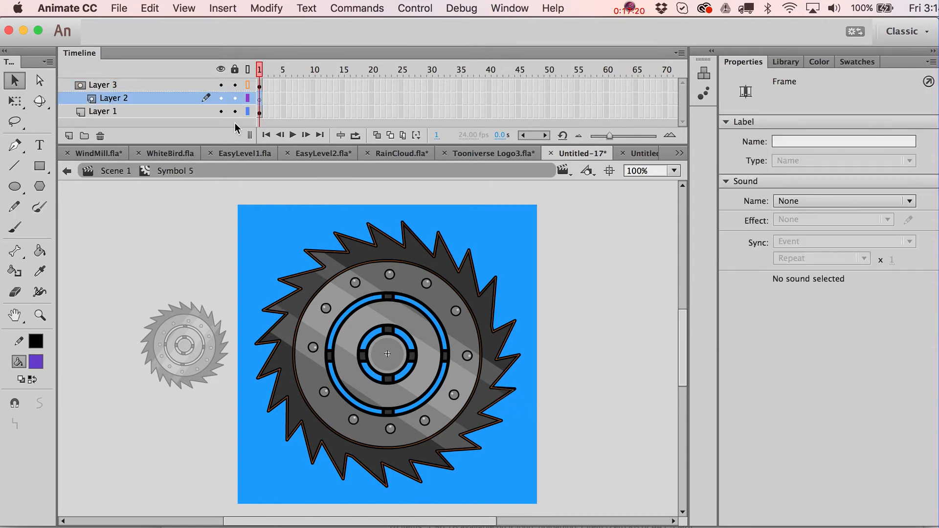
click(19, 231)
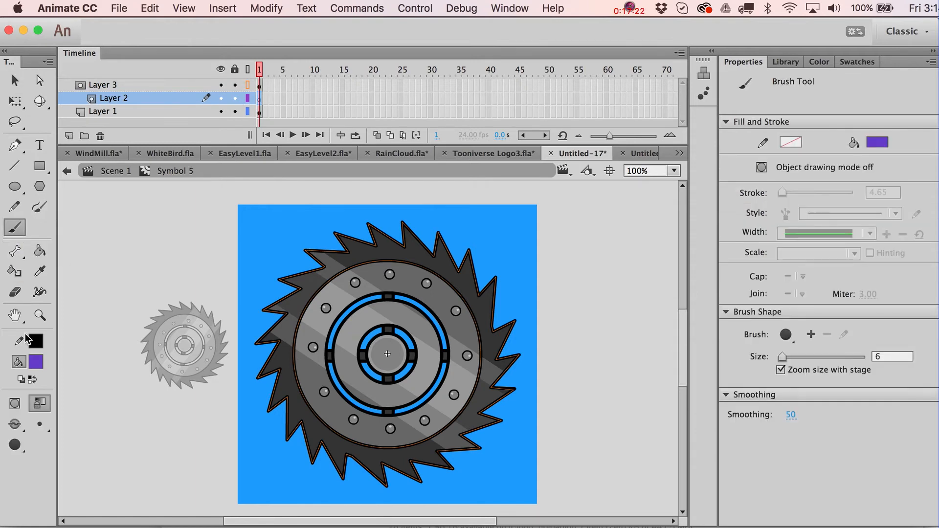
click(35, 361)
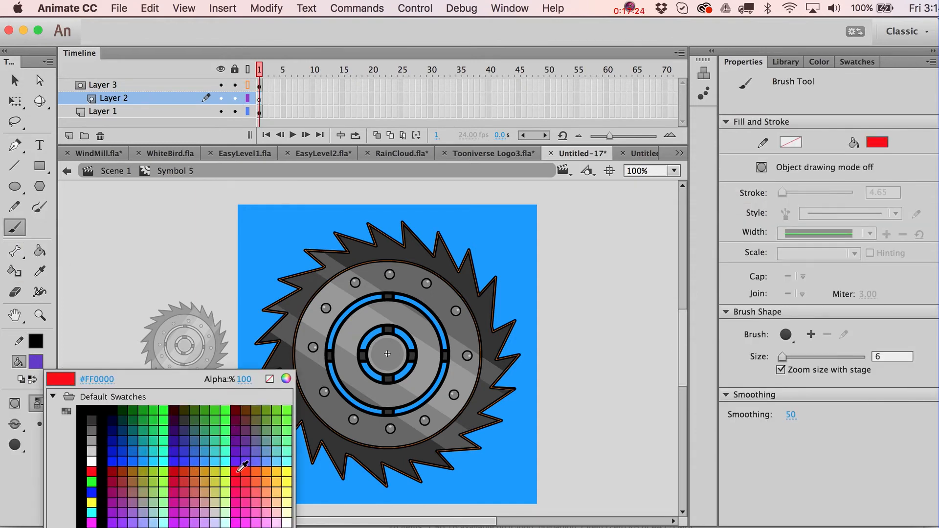
click(237, 470)
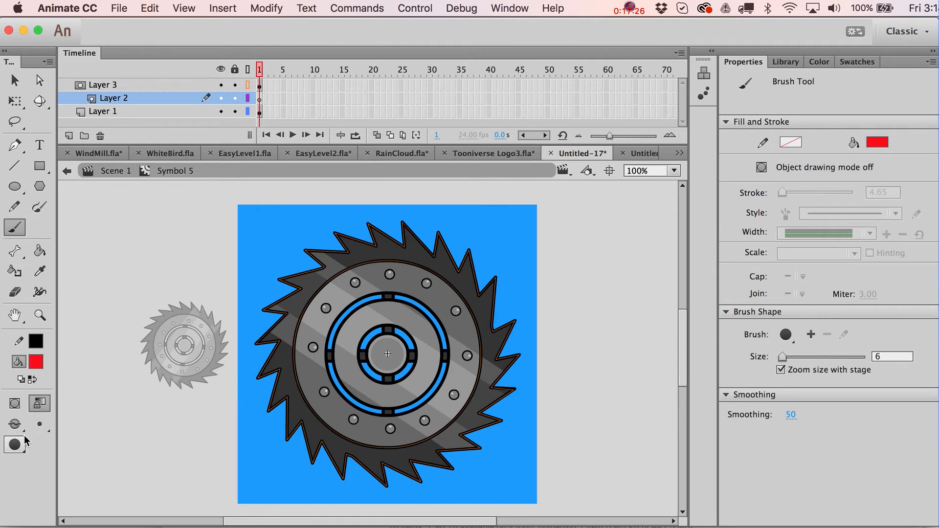
click(40, 424)
click(72, 520)
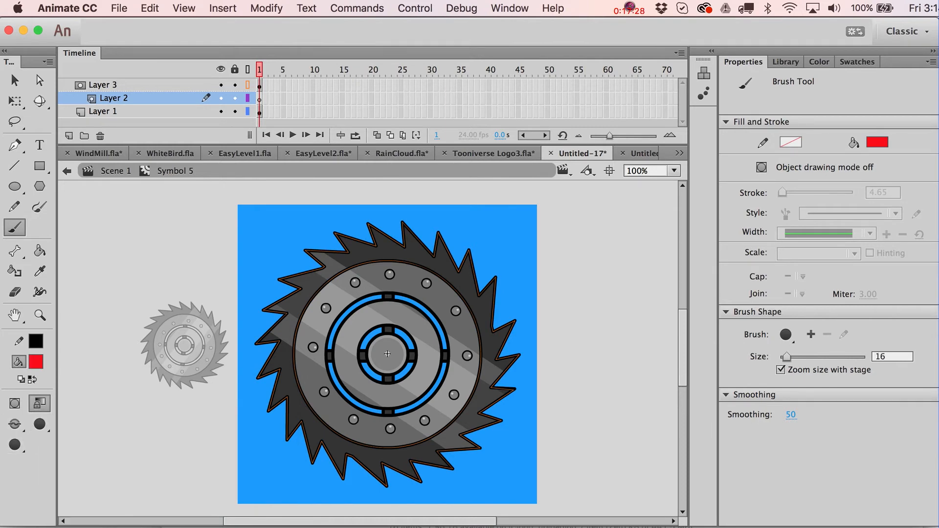
mouse_move(336, 475)
mouse_down()
mouse_move(350, 480)
mouse_move(326, 457)
mouse_move(344, 471)
mouse_move(348, 447)
mouse_move(389, 485)
mouse_move(379, 458)
mouse_move(417, 481)
mouse_move(437, 462)
mouse_move(467, 473)
mouse_move(449, 441)
mouse_move(463, 450)
mouse_move(451, 455)
mouse_move(484, 442)
mouse_up()
mouse_move(310, 442)
mouse_down()
mouse_move(309, 469)
mouse_move(310, 448)
mouse_up()
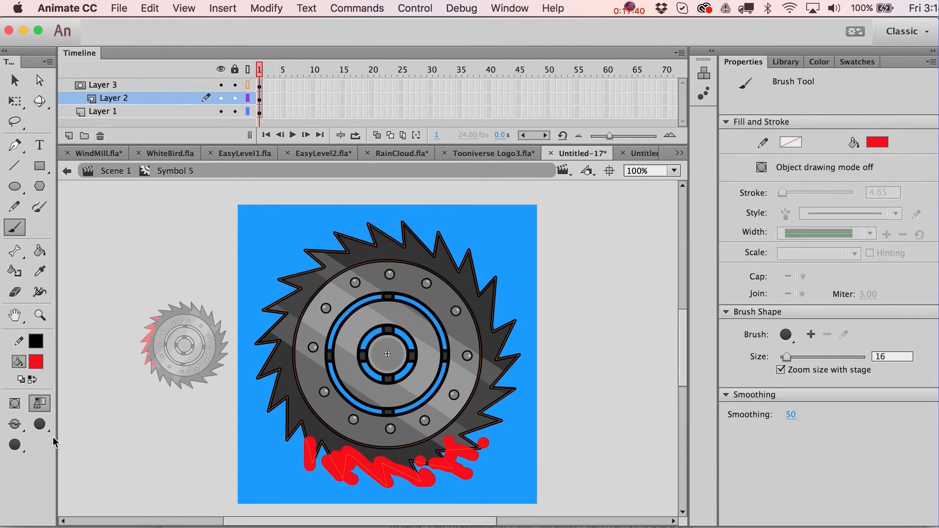
- Add small red splatter spots around the painted teeth with a size 6 brush and lock all layers to apply the mask
click(48, 425)
click(79, 456)
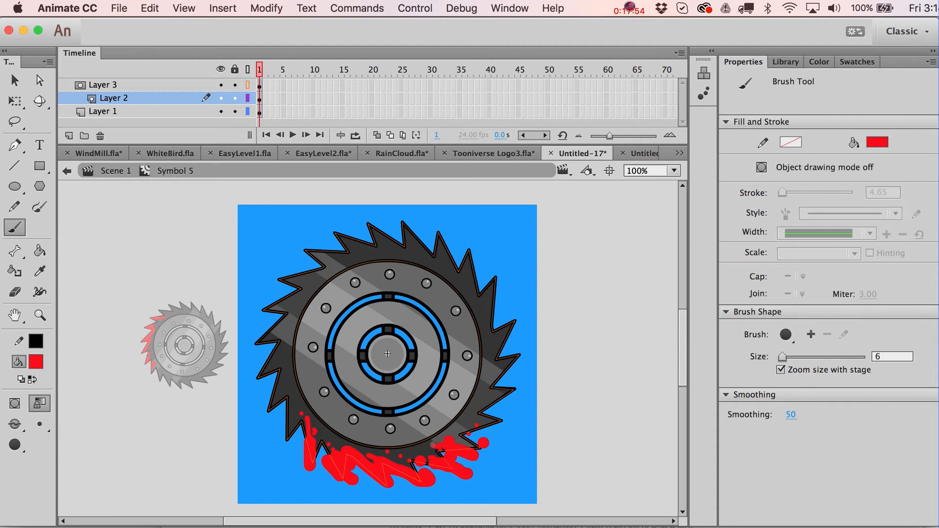
click(235, 69)
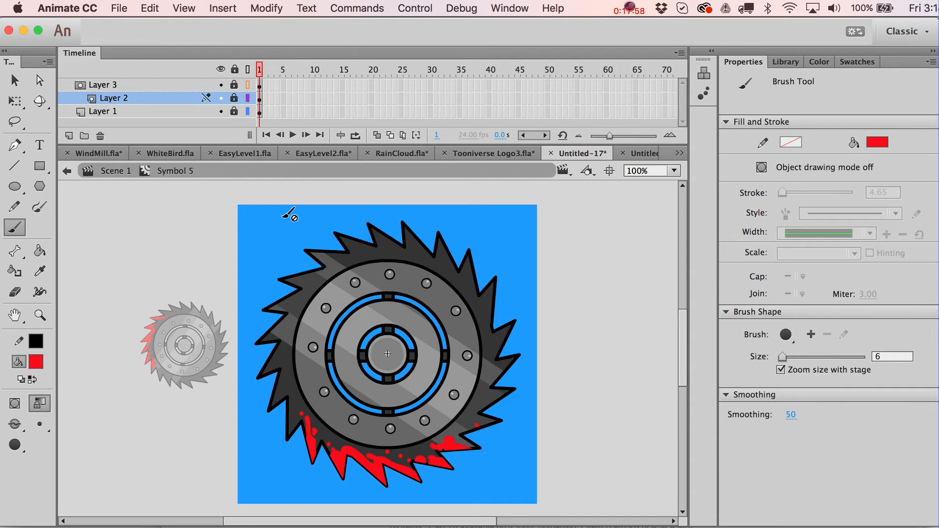
key(v)
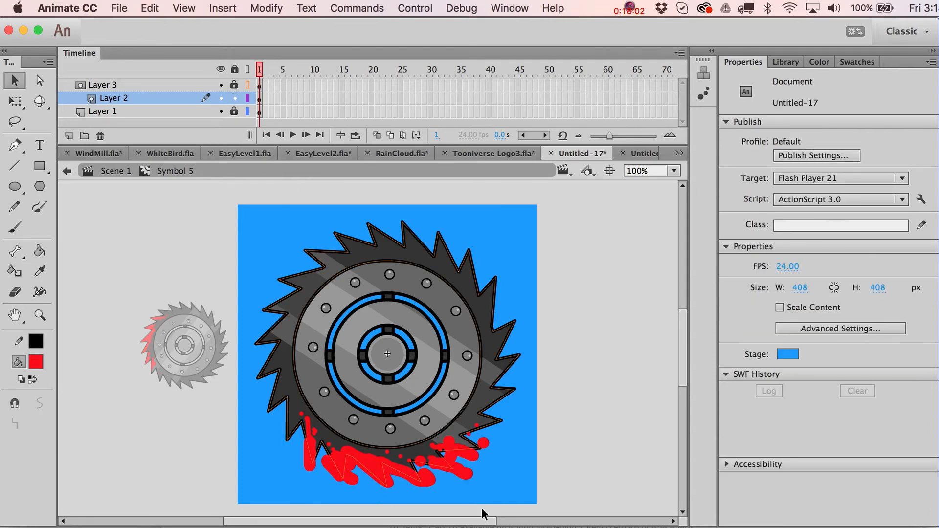
click(235, 70)
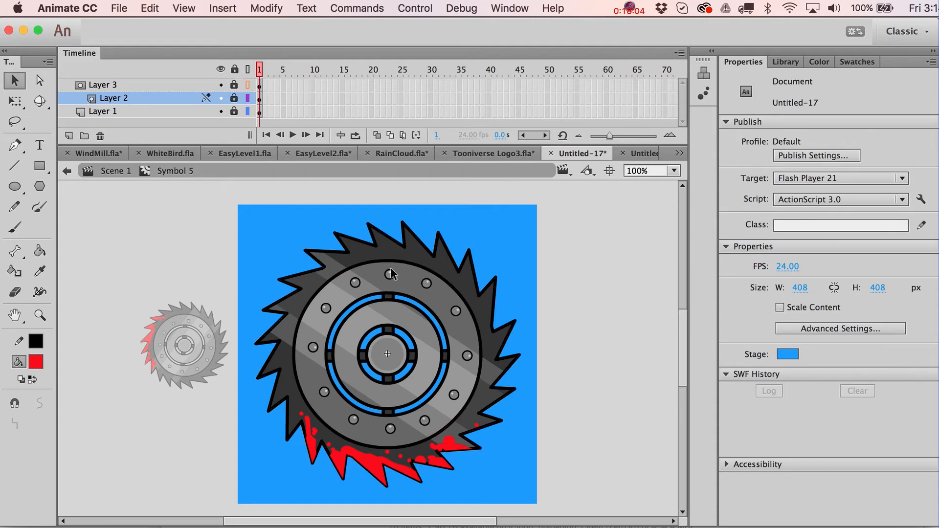
- Return to the main scene and rotate the small blade copy so its red teeth face downward
double_click(190, 254)
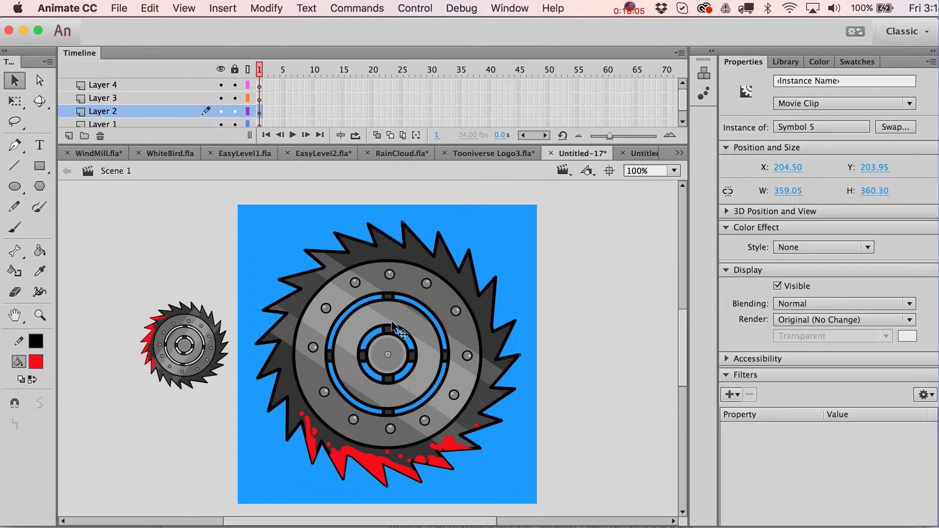
click(610, 330)
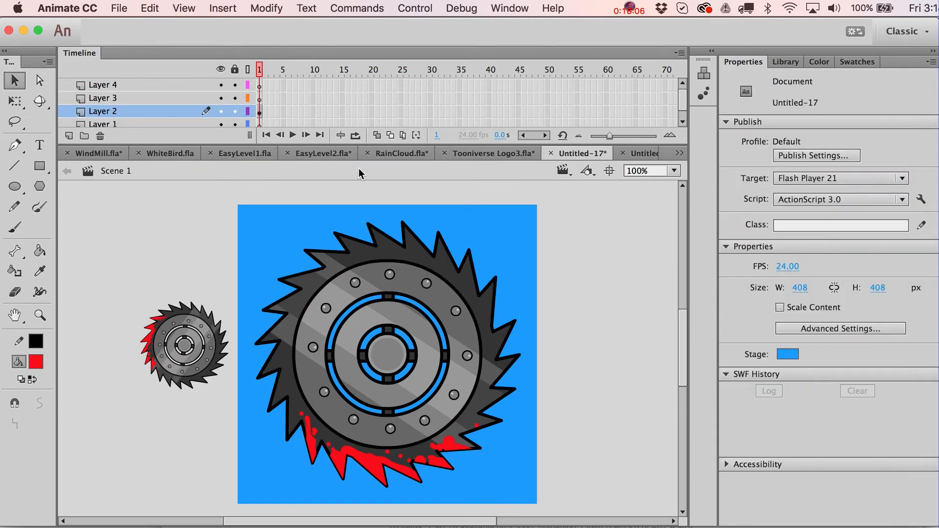
click(198, 362)
key(q)
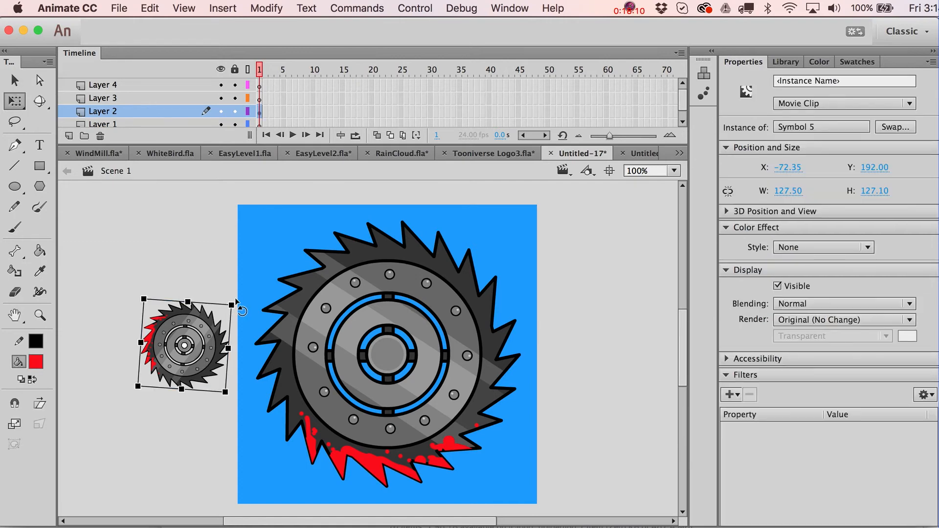
drag(138, 393, 174, 298)
click(481, 357)
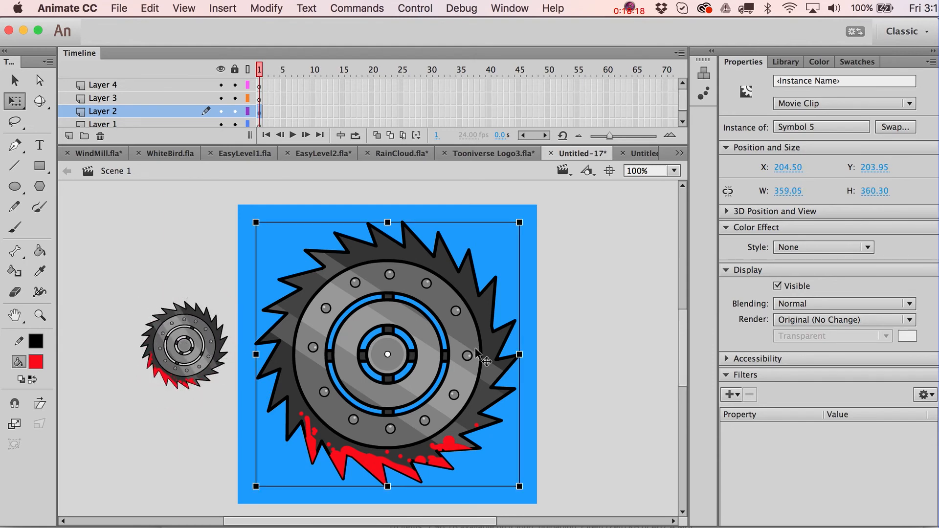
key(super+s)
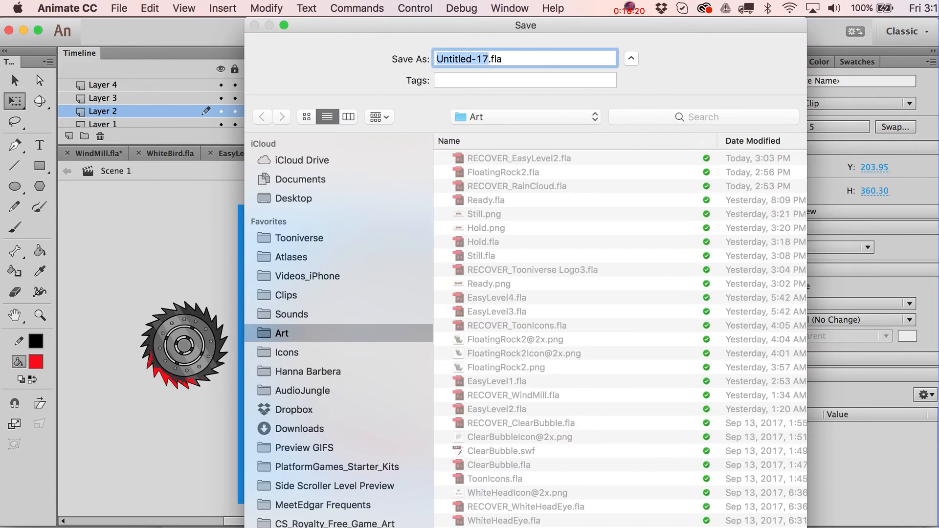
key(Escape)
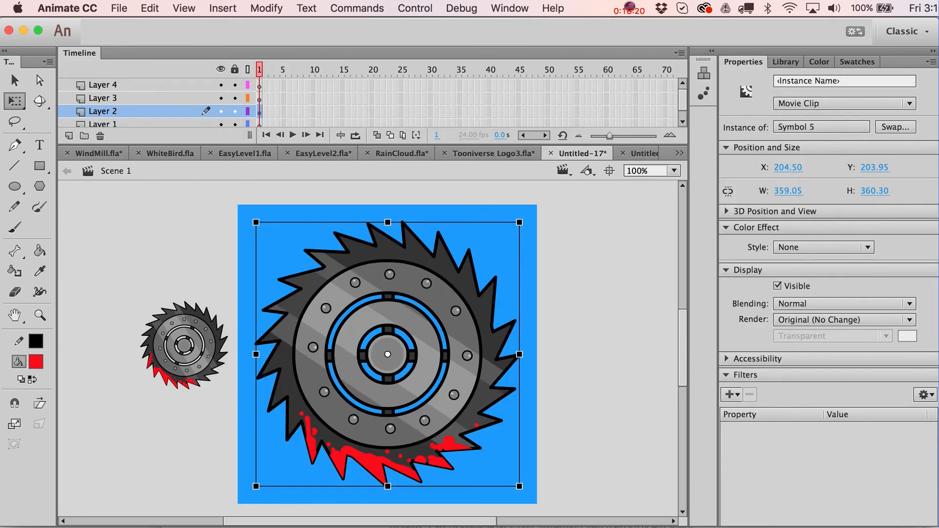
click(341, 112)
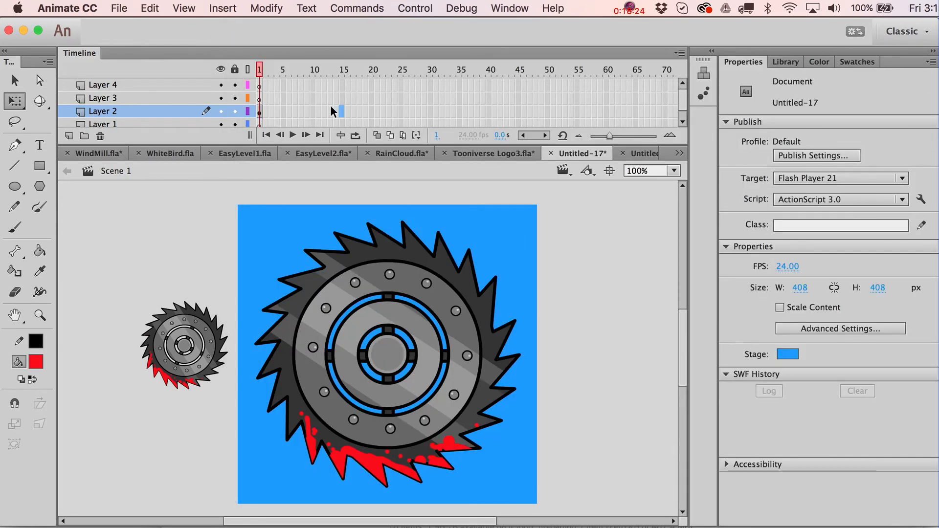
- Move the small blade copy from Layer 2 to Layer 3, keeping its position on the pasteboard
click(180, 380)
click(260, 98)
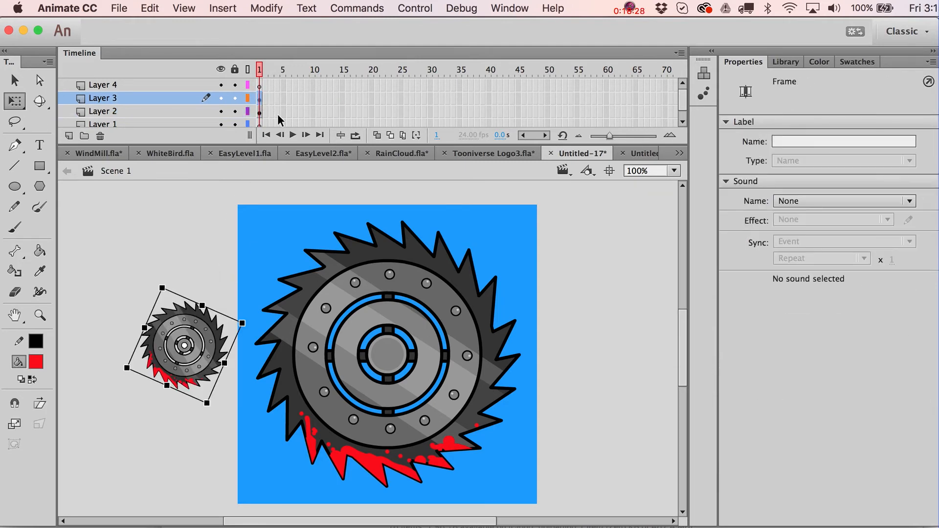
- Add a keyframe at frame 10 of Layer 2 and create a classic tween from frame 1 for the large blade
drag(255, 144, 255, 165)
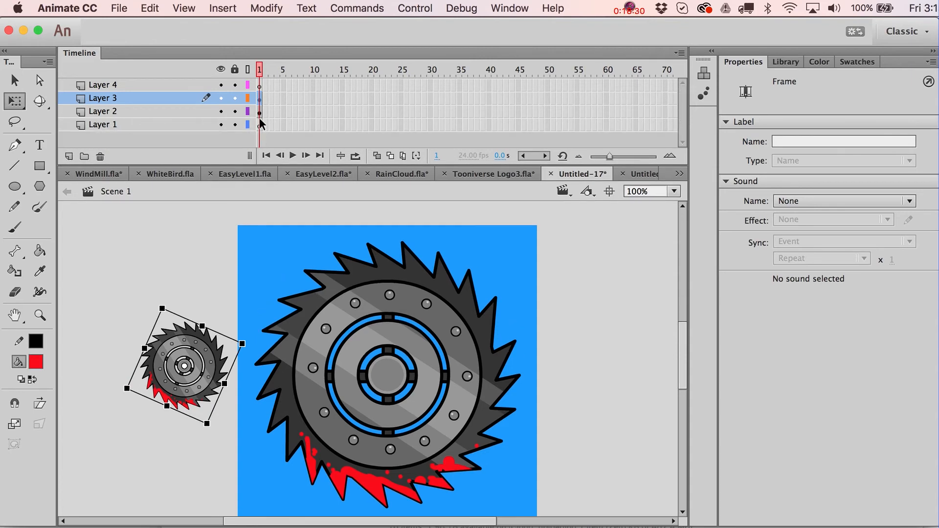
click(260, 112)
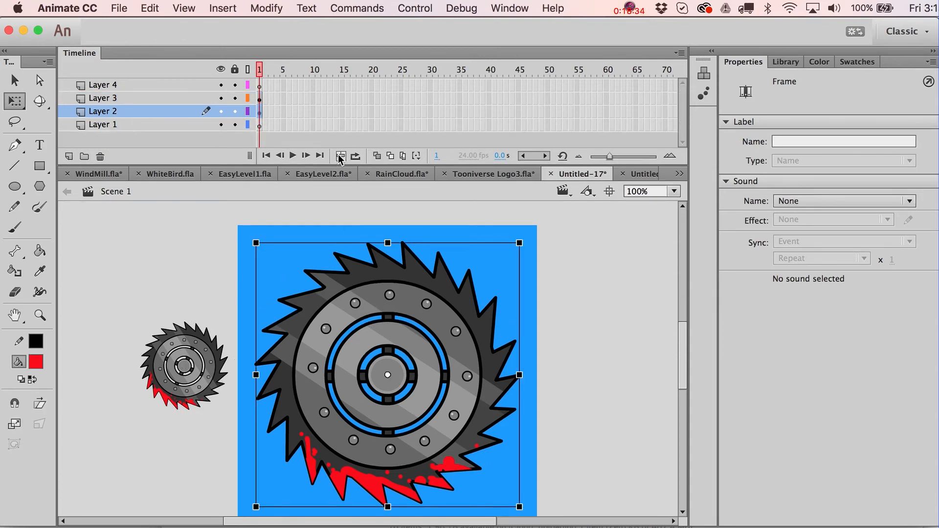
click(312, 112)
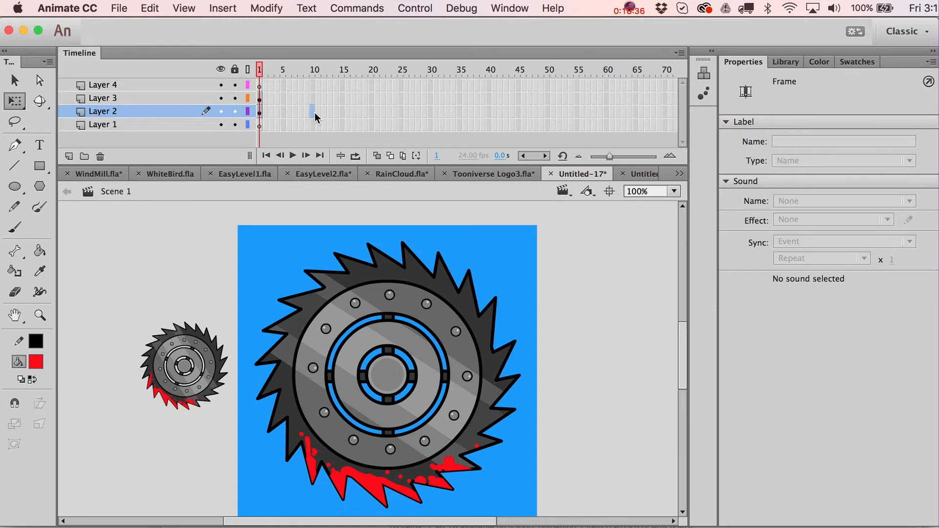
key(F6)
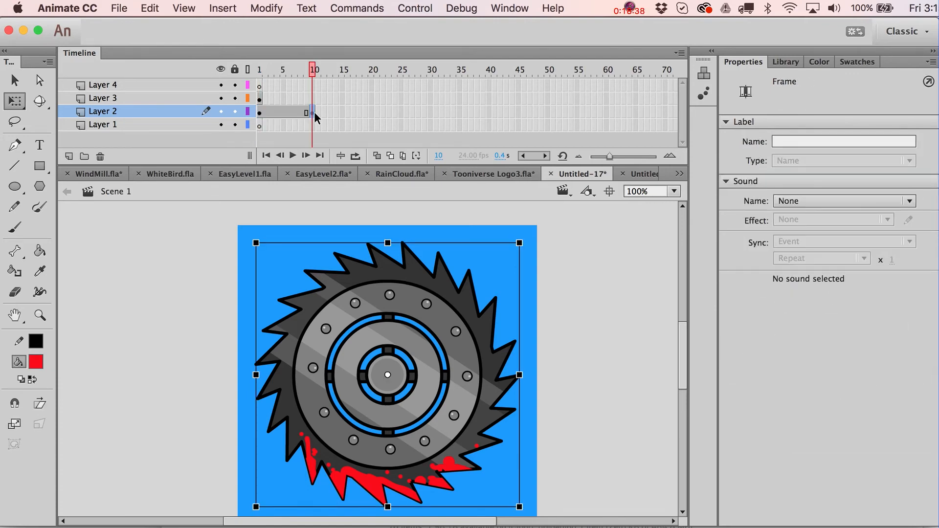
click(295, 113)
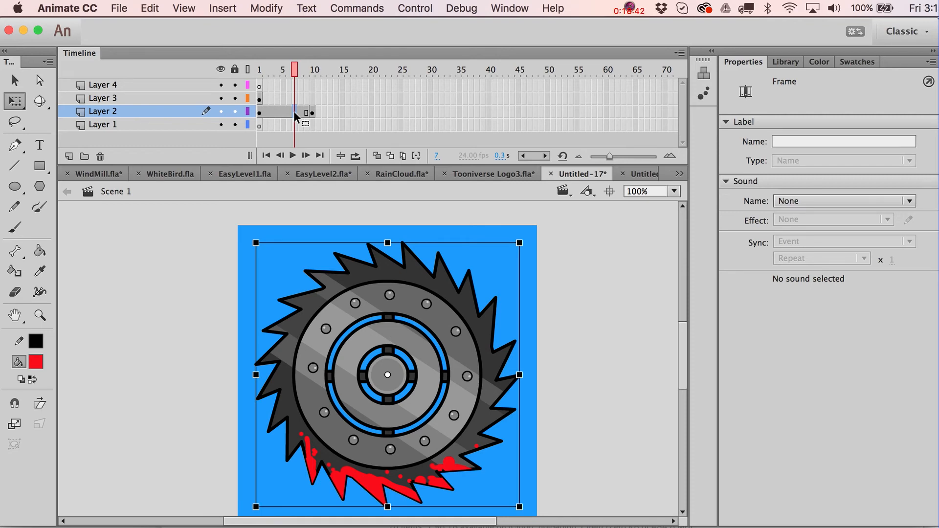
right_click(295, 116)
click(328, 151)
click(312, 114)
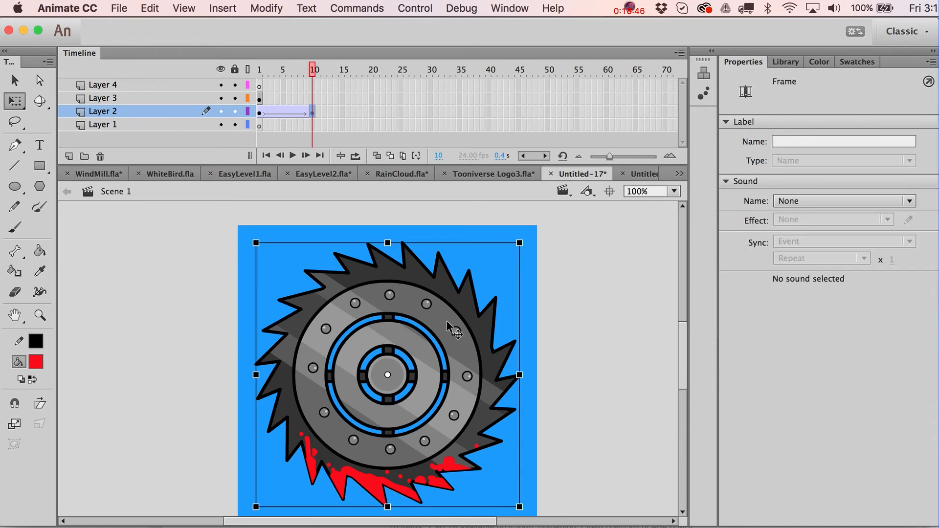
- Set the Layer 2 tween's rotation to CW and scrub through its frames to preview the spin
click(277, 114)
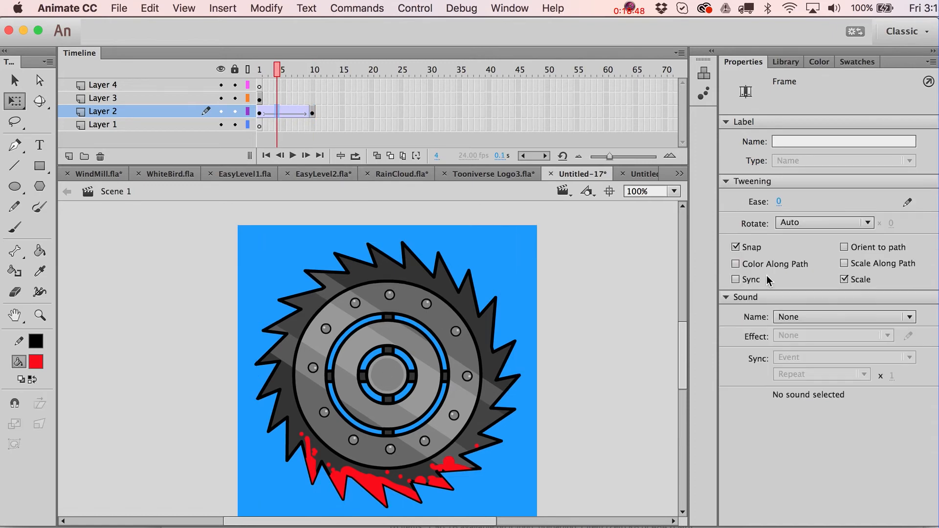
click(859, 222)
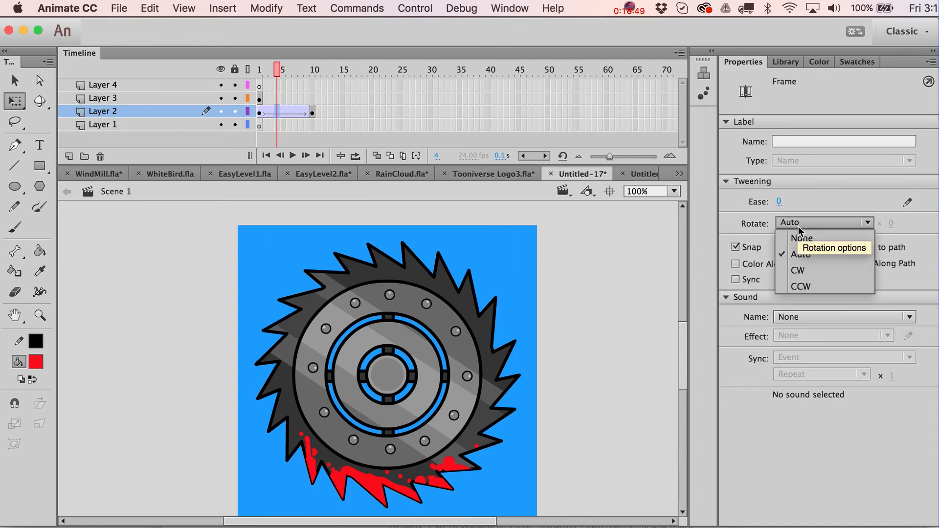
click(811, 273)
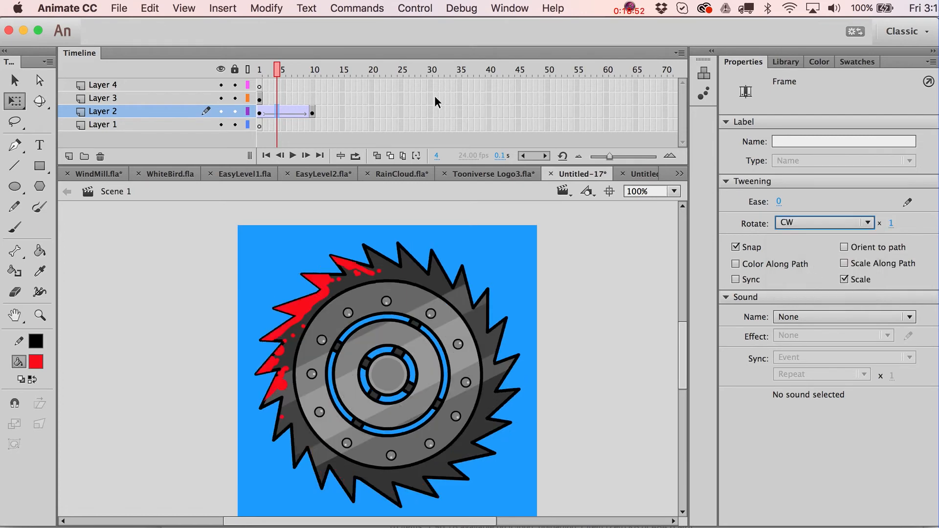
drag(278, 69, 305, 71)
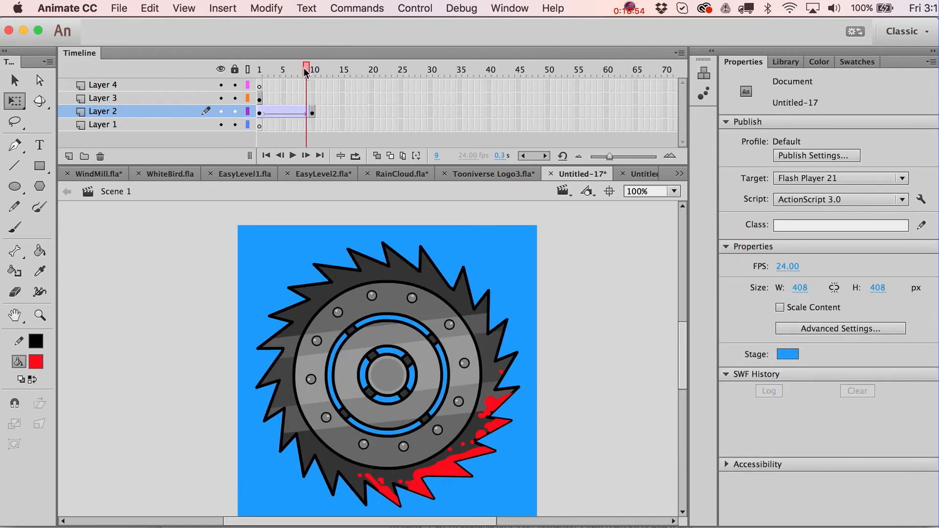
- Set the Layer 2 tween's rotation to CCW with a count of 1 and test the movie
click(294, 111)
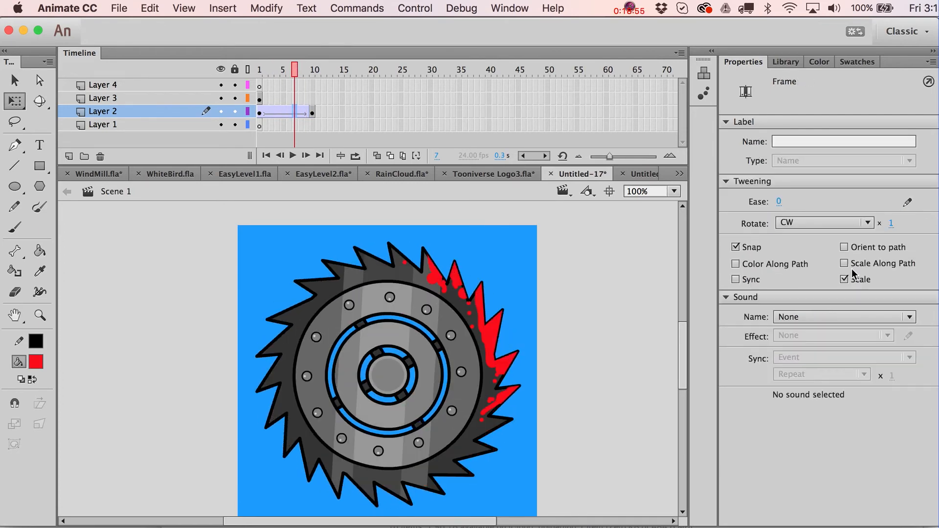
click(828, 223)
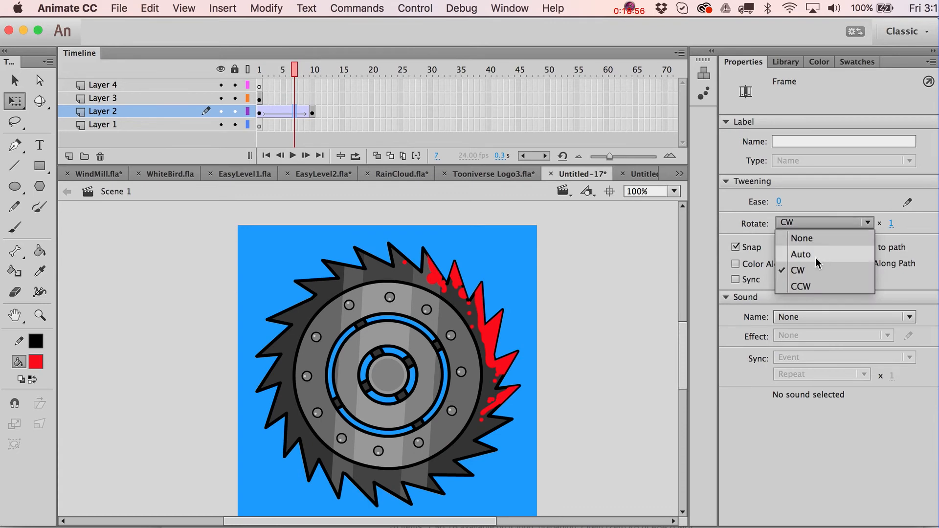
click(804, 288)
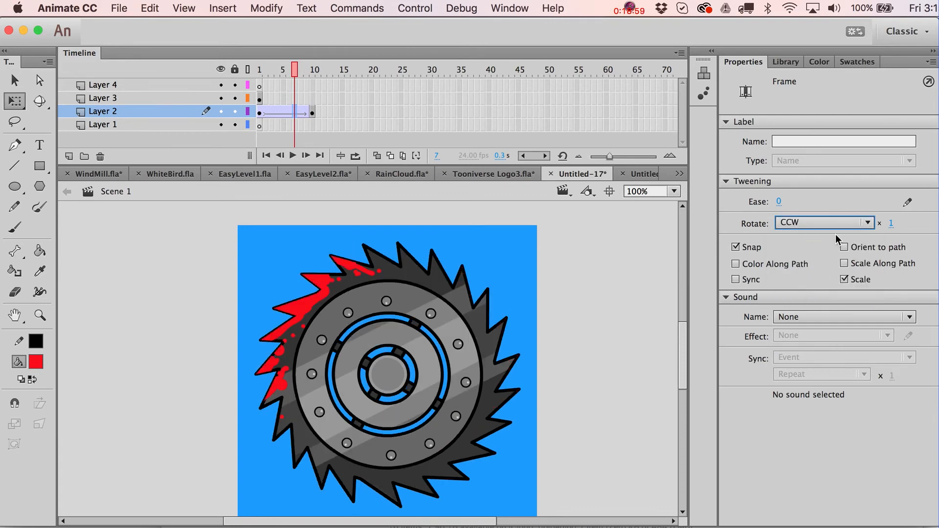
click(891, 223)
text(2)
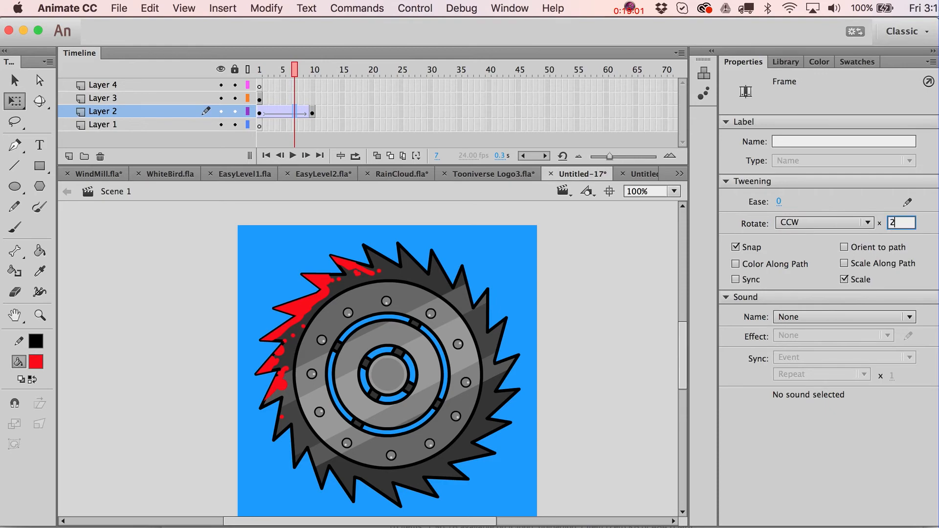
key(super+Return)
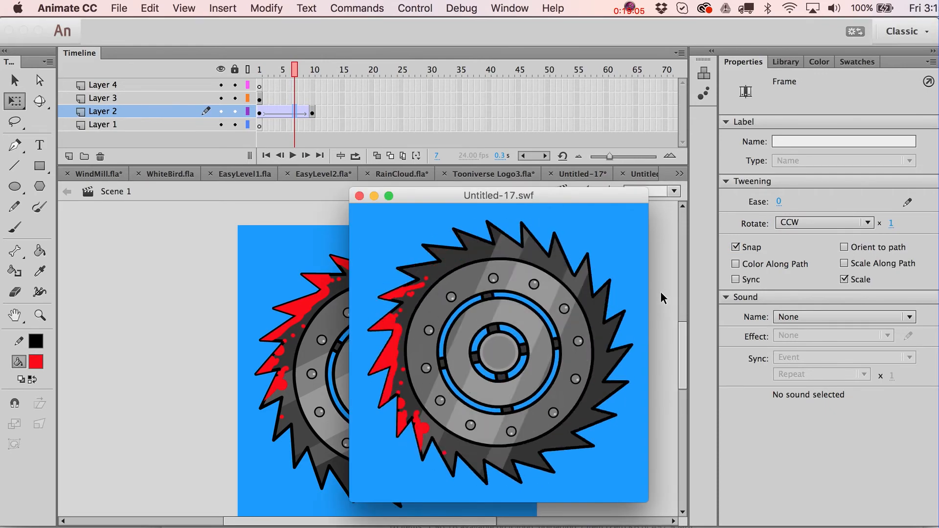
key(super+w)
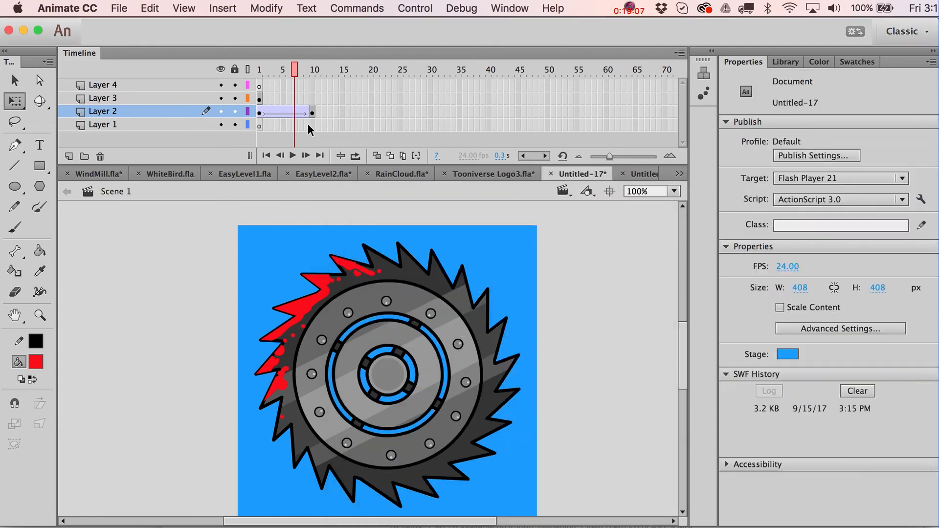
- Rotate the blade slightly clockwise at the tween's end keyframe on frame 10 and test the movie
click(308, 127)
click(312, 114)
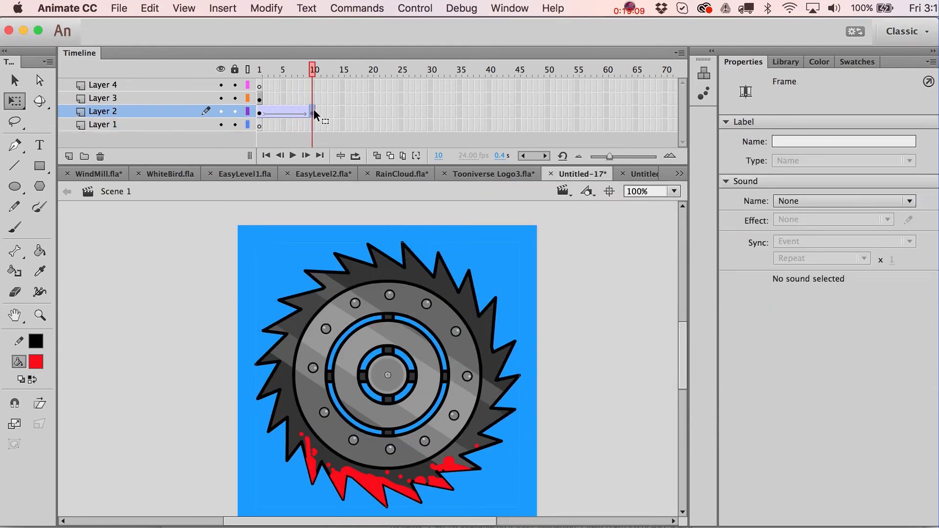
click(261, 113)
click(312, 112)
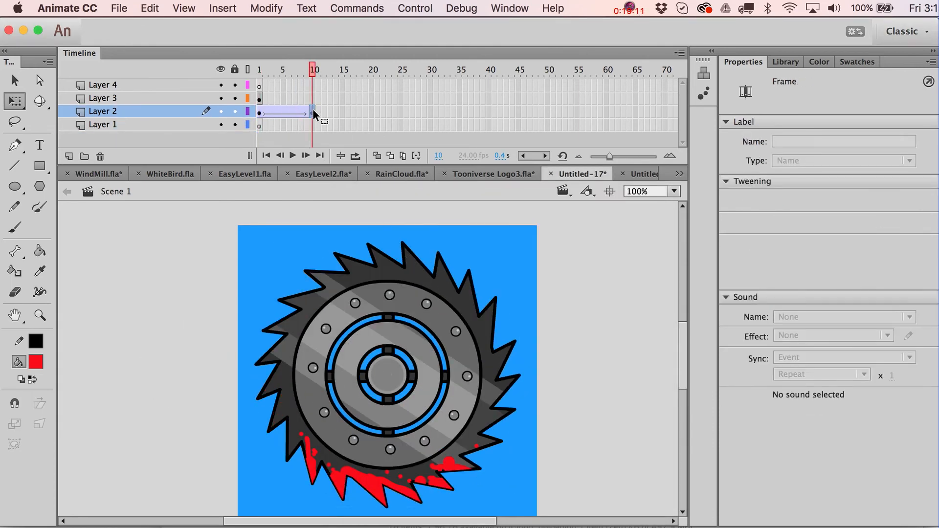
click(502, 296)
mouse_move(527, 257)
mouse_down()
mouse_move(523, 248)
mouse_move(542, 262)
mouse_up()
key(super+Return)
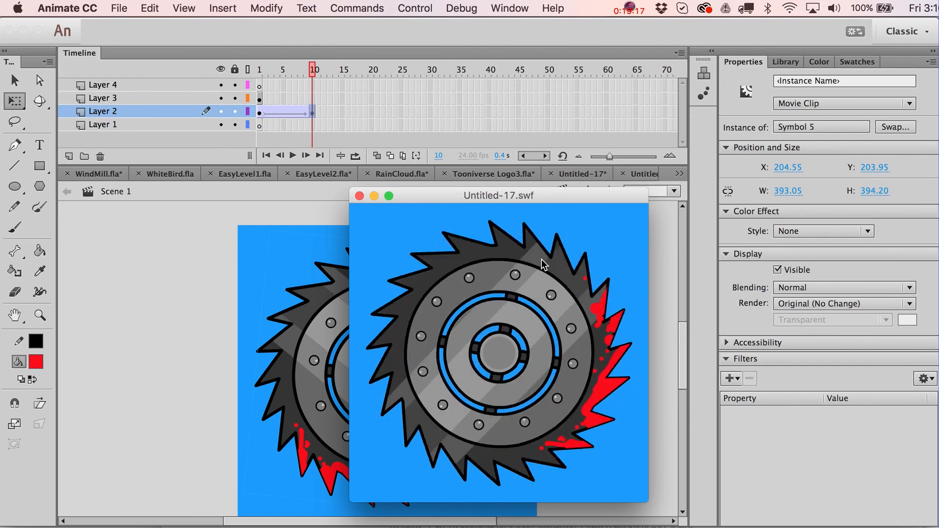
key(super+w)
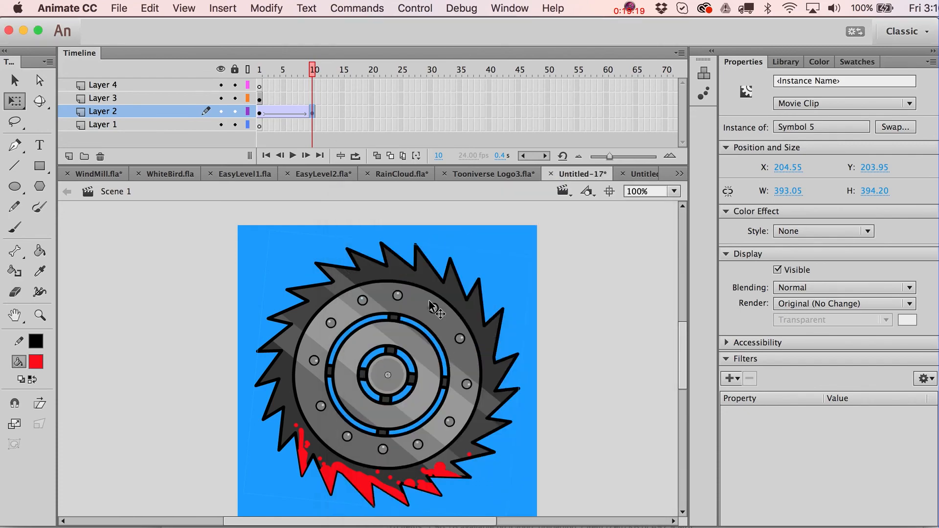
- Extend the Layer 2 tween by inserting frames until its end keyframe falls on frame 19, and test the movie
mouse_move(267, 115)
mouse_down()
mouse_move(298, 115)
mouse_move(274, 114)
mouse_up()
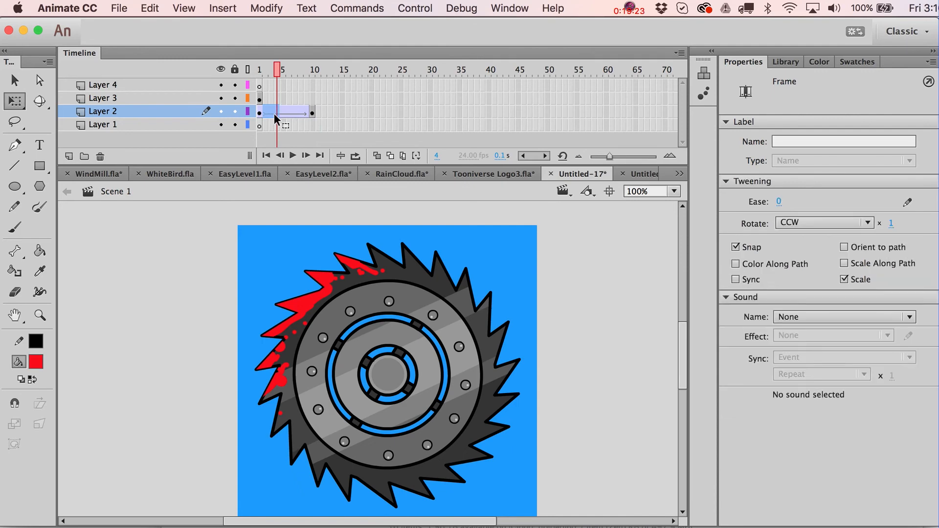
key(F5)
key(F5)
key(F5)
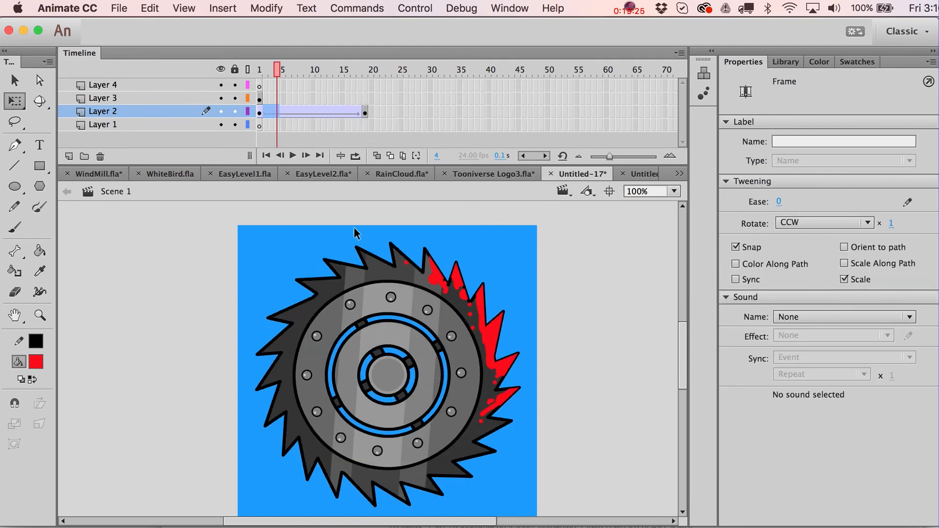
key(super+Return)
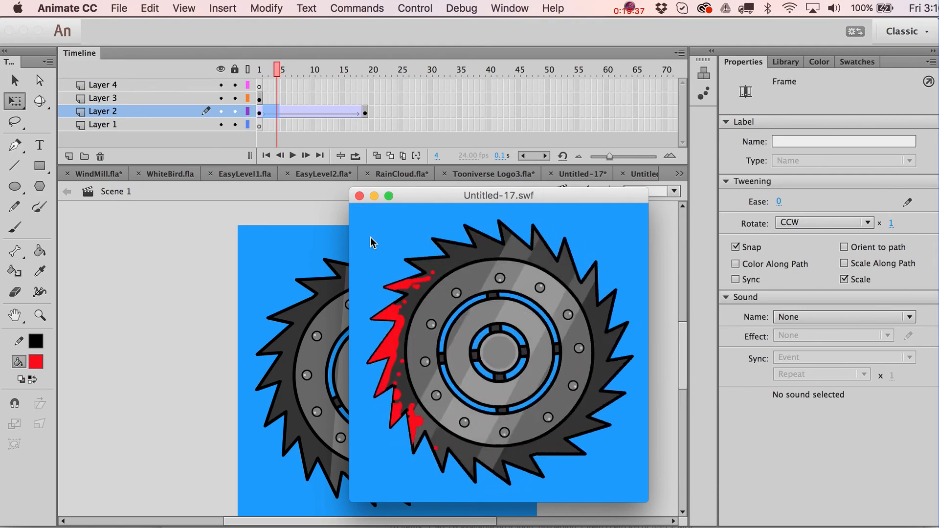
click(359, 195)
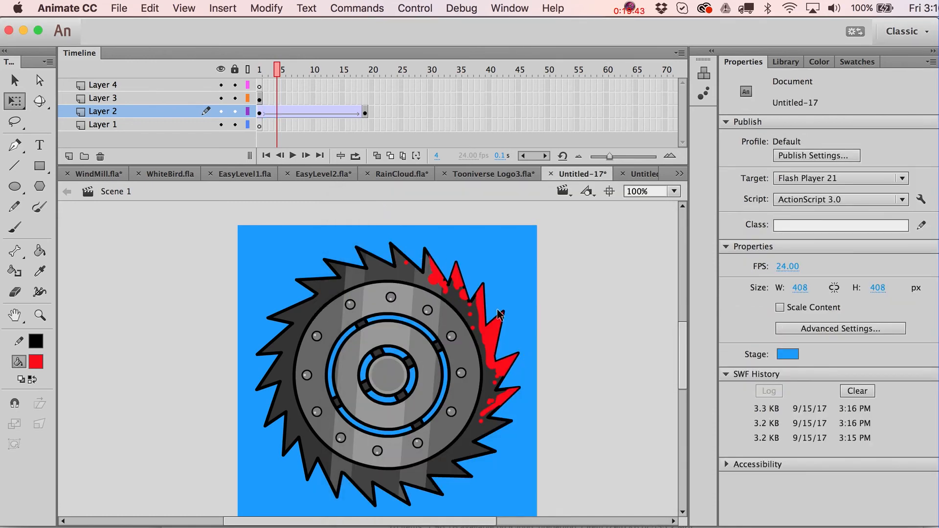
- Return the playhead to frame 1 and hide Layer 2
key(v)
drag(278, 72, 247, 81)
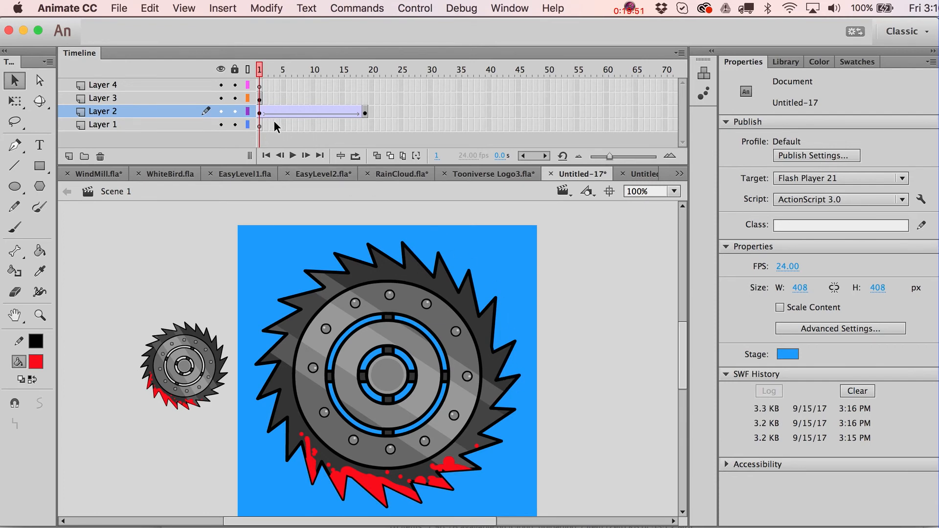
click(262, 112)
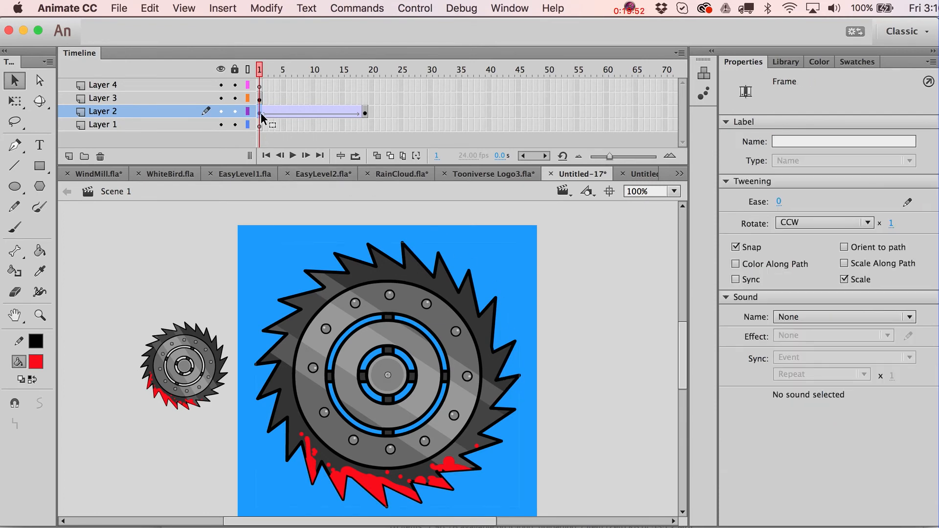
click(210, 349)
click(210, 109)
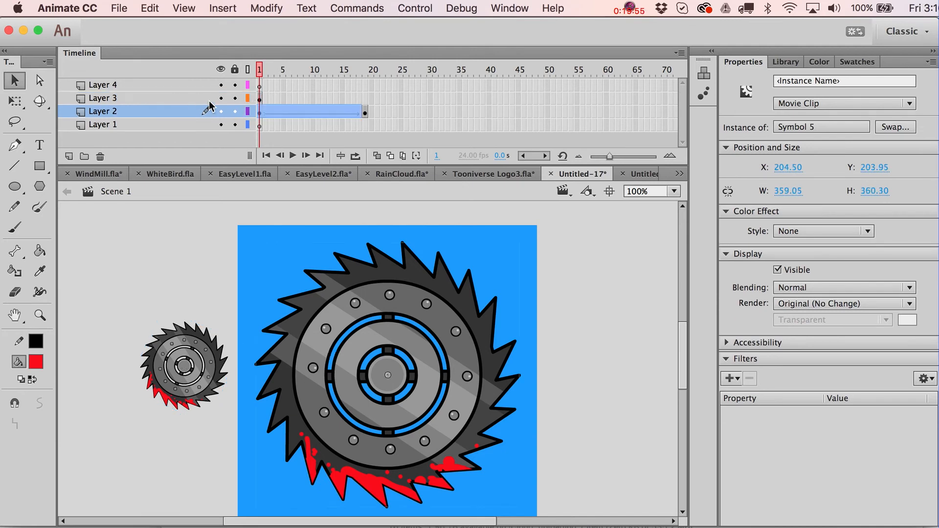
click(221, 112)
- Move the small Layer 3 blade onto the stage and enlarge it to about 452 × 453 px, at about X 208, Y 217
drag(195, 392, 403, 403)
key(q)
drag(452, 353, 595, 235)
key(v)
key(shift+Down)
key(Left)
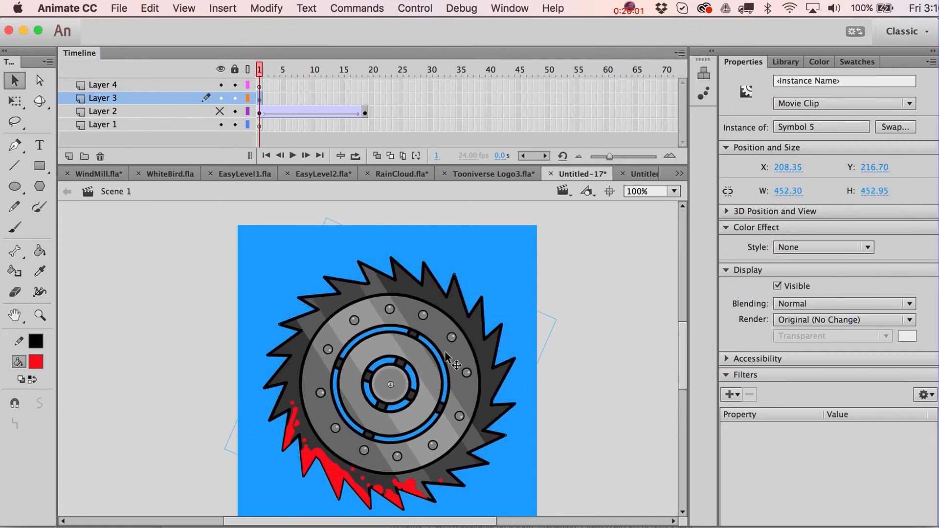
- Duplicate the symbol of the enlarged Layer 3 blade so it can be edited independently
key(super+shift+d)
key(Return)
click(267, 8)
mouse_move(287, 119)
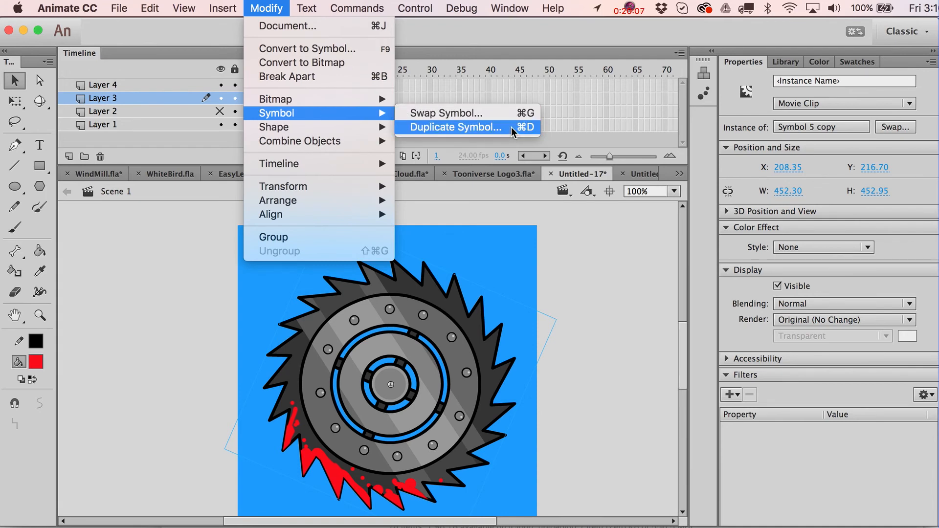
click(485, 259)
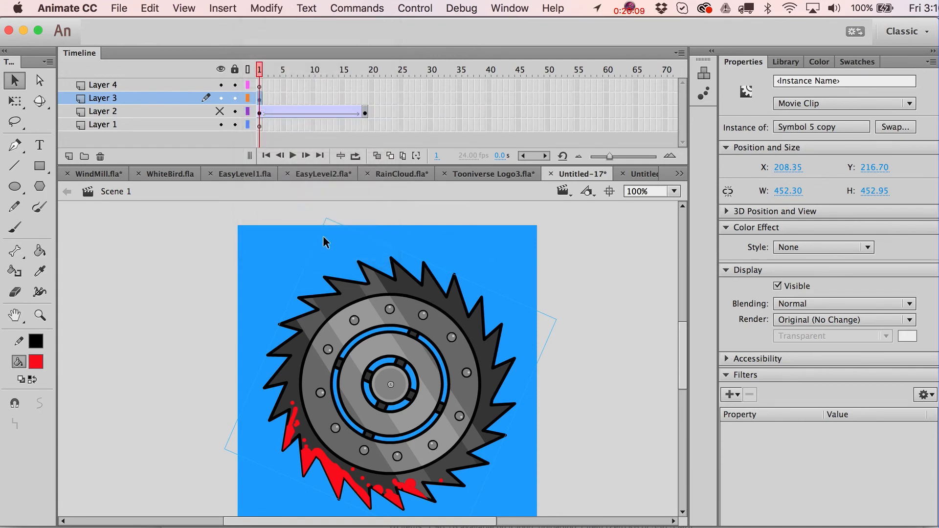
- Show Layer 2 again and move the Layer 3 blade partly off the stage's left edge, to about X -40, Y 176
click(220, 112)
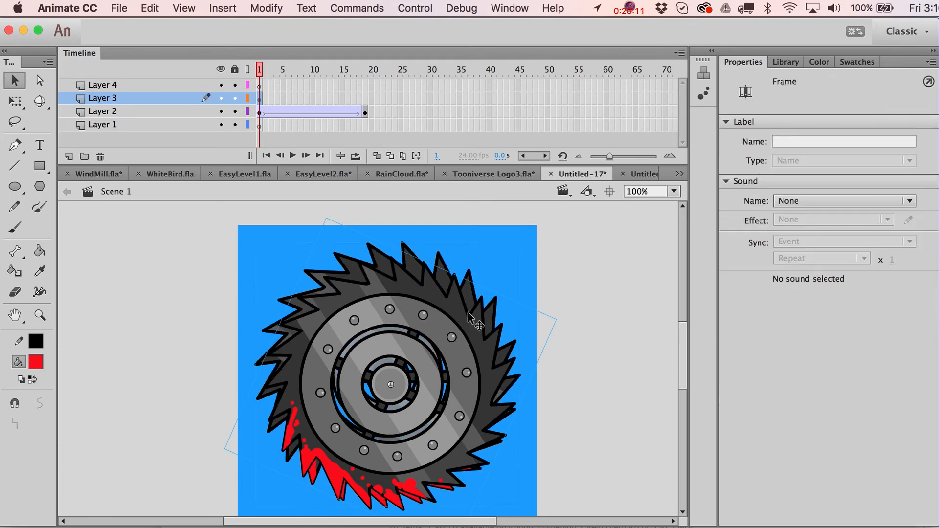
drag(468, 313, 594, 304)
key(super+z)
click(270, 87)
click(260, 99)
drag(448, 396, 269, 368)
- Delete the red splatter layer and its mask layer inside the duplicated blade symbol and return to the main scene
double_click(277, 373)
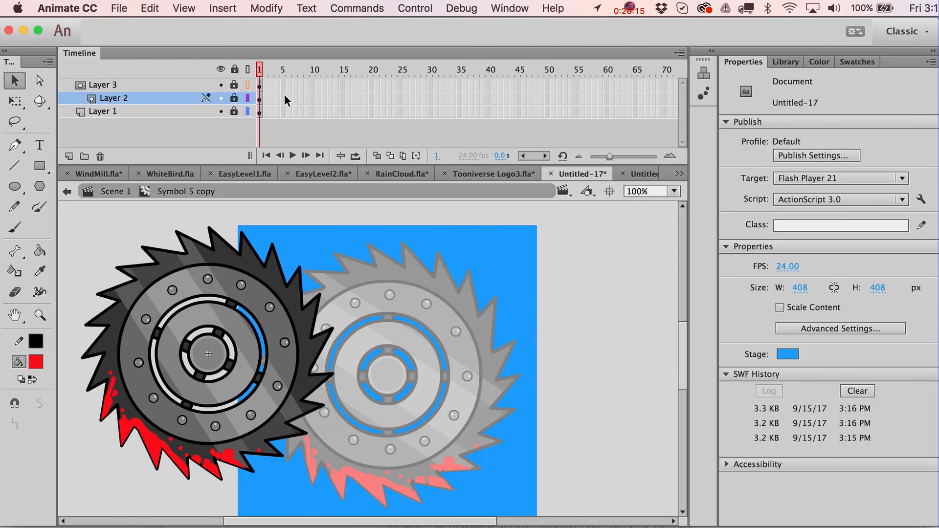
shift+click(169, 86)
click(100, 156)
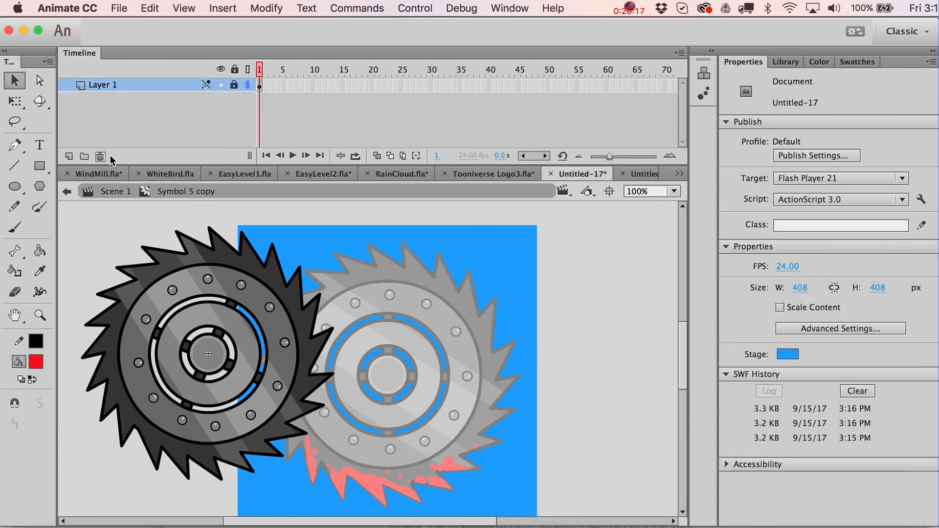
click(120, 191)
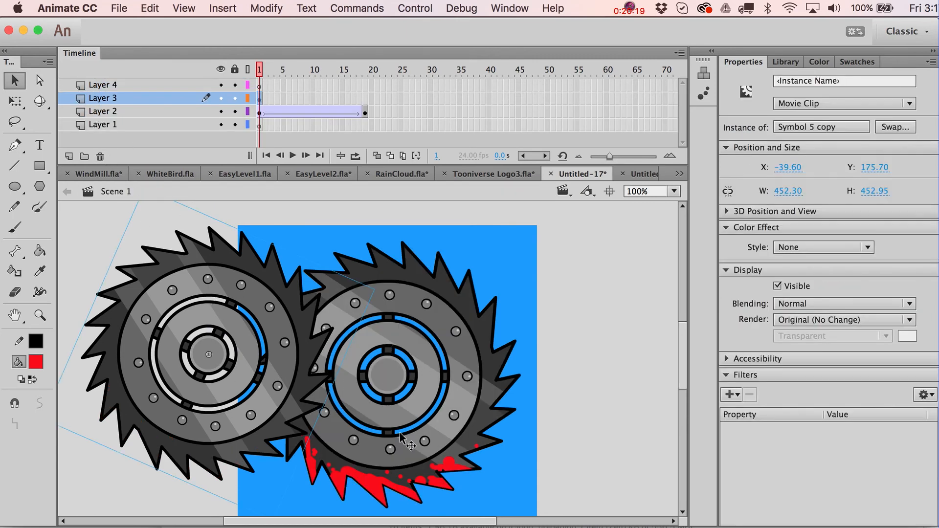
- Hide Layer 2 and move the clean blade back to the stage's centre, at about X 200, Y 203
click(221, 111)
drag(257, 291, 433, 311)
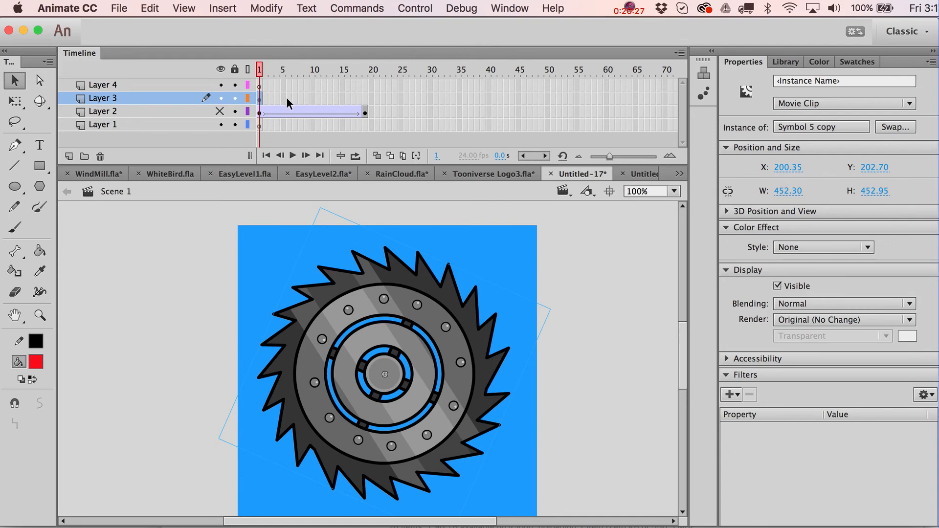
- Insert a keyframe at frame 10 of Layer 3 and create a classic tween between its two keyframes
click(311, 99)
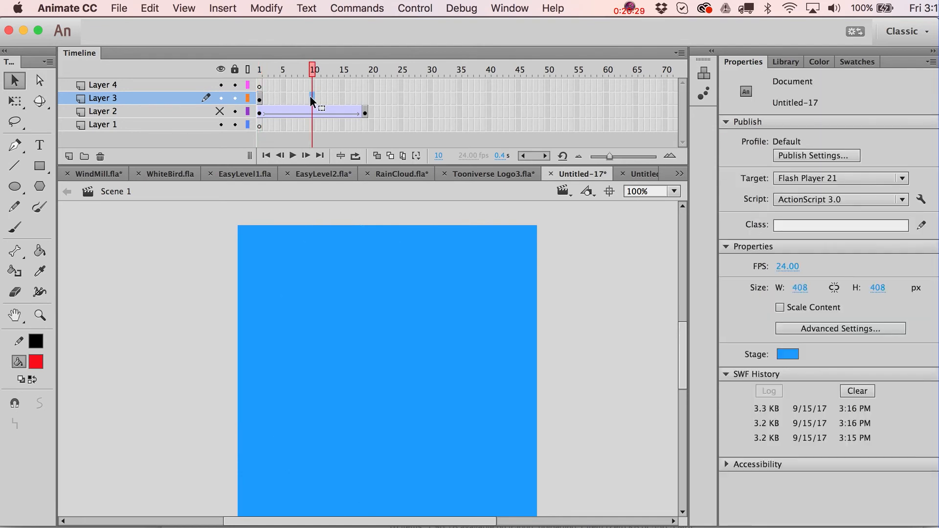
key(F6)
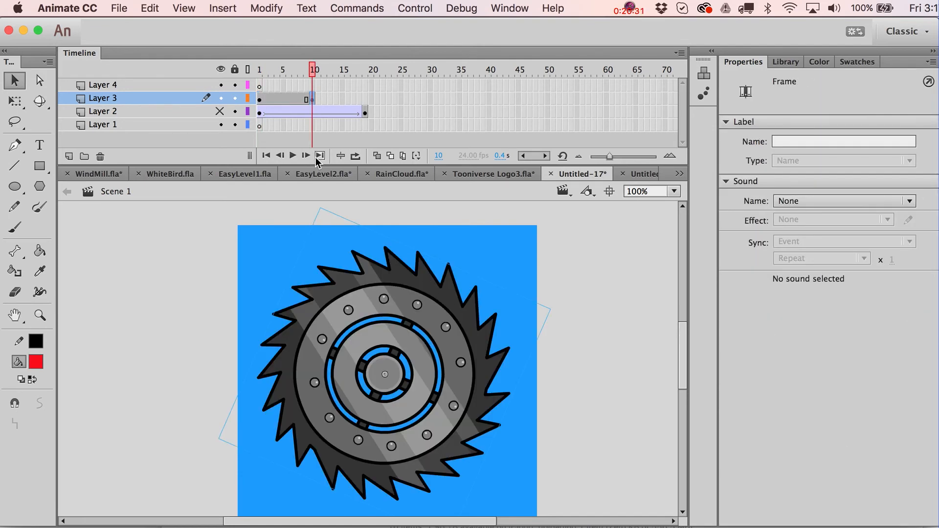
right_click(292, 100)
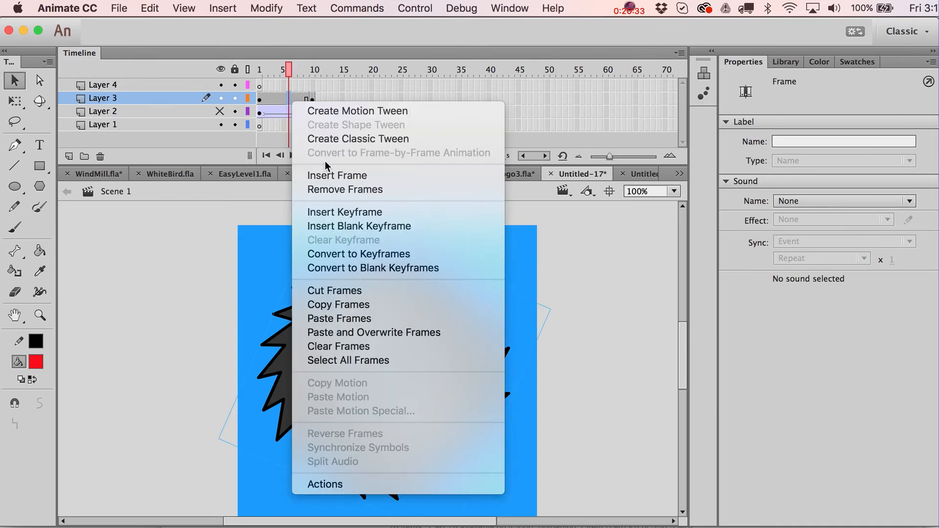
click(330, 139)
- Rotate the blade slightly counter-clockwise at Layer 3's frame 10 keyframe and test the movie
click(313, 97)
key(q)
click(505, 349)
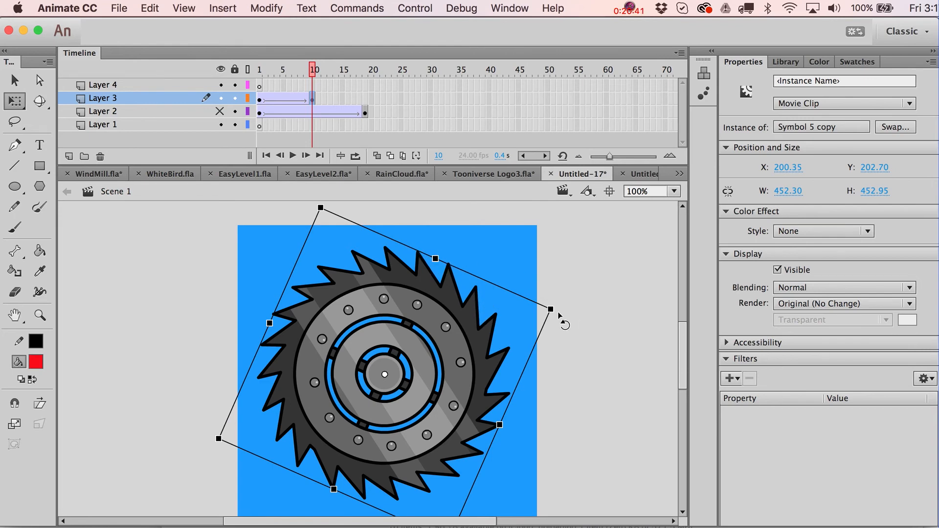
drag(559, 314, 477, 272)
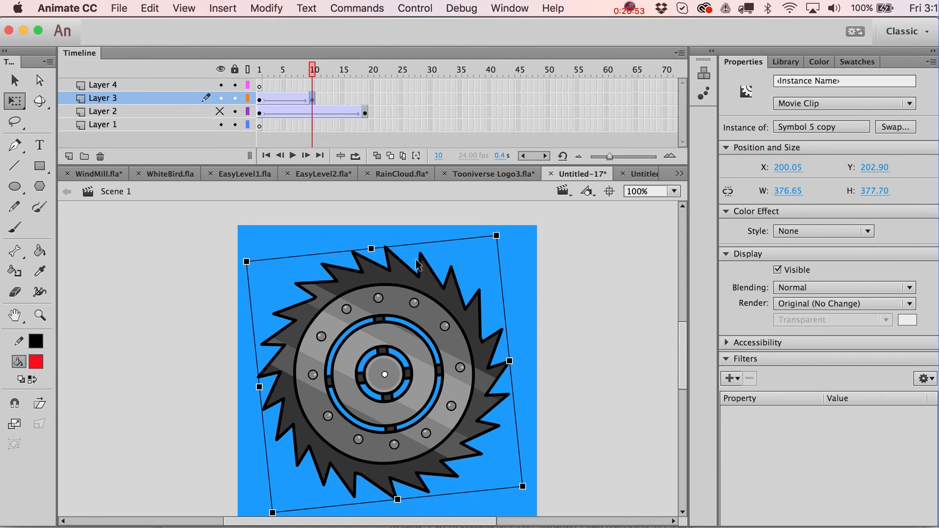
key(super+Return)
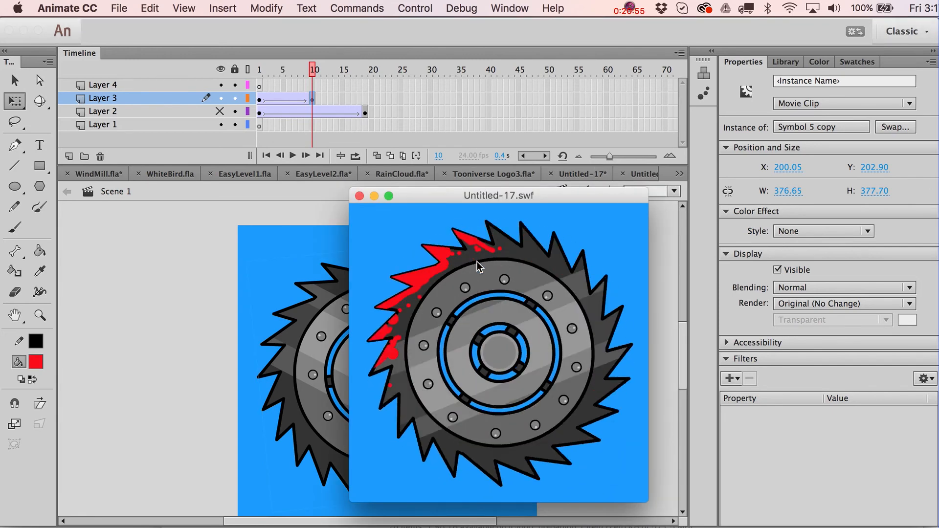
key(super+w)
- Delete Layer 2 with the splattered blade and test the movie with only the clean blade
click(196, 114)
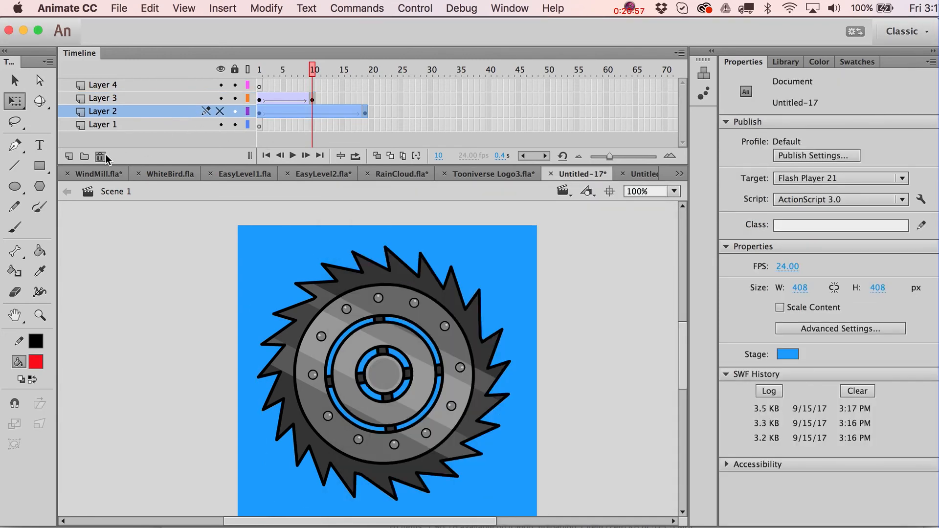
click(105, 157)
key(super+Return)
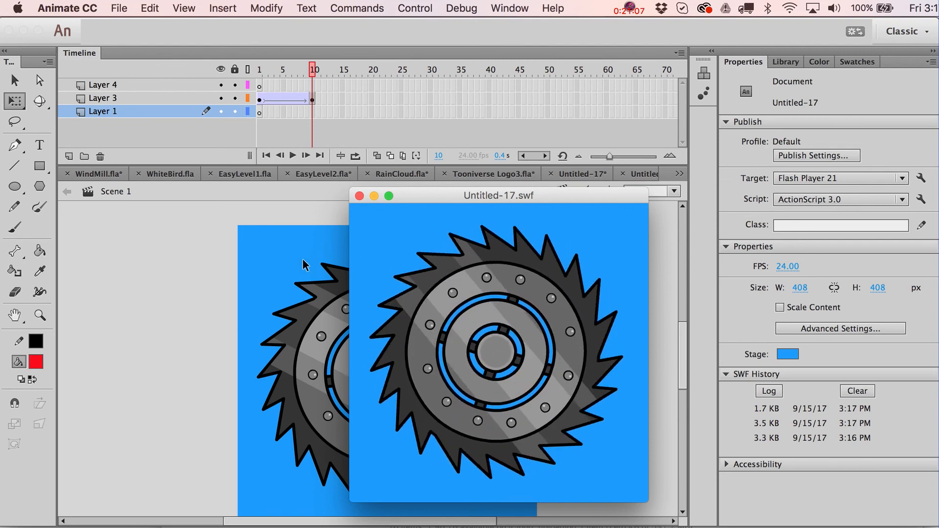
key(super+w)
- Open the clean blade symbol for editing, sample the teeth's dark grey as the fill colour and unlock Layer 1
key(v)
double_click(345, 312)
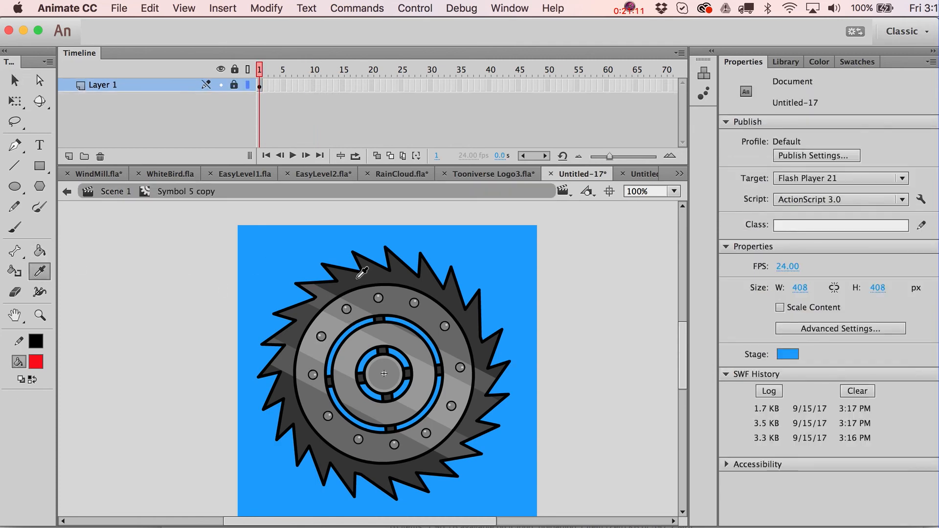
click(362, 272)
click(337, 294)
click(574, 380)
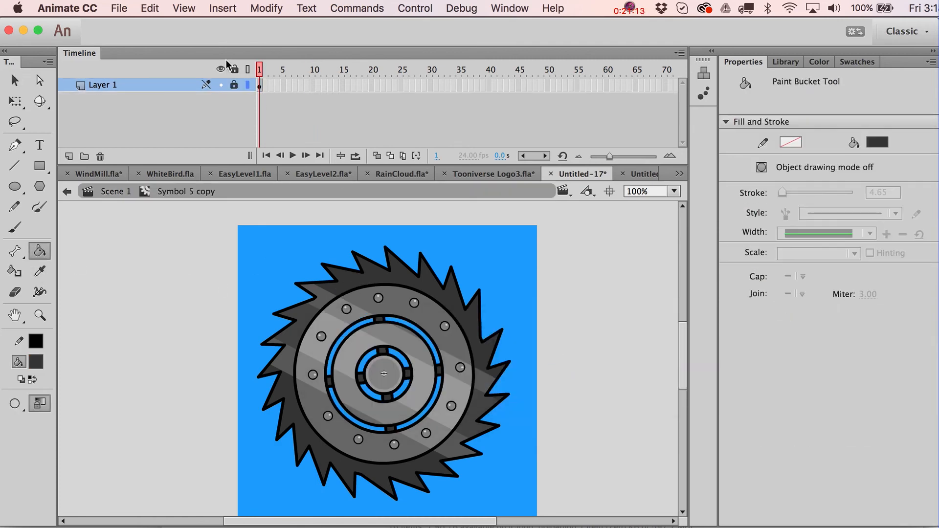
click(235, 85)
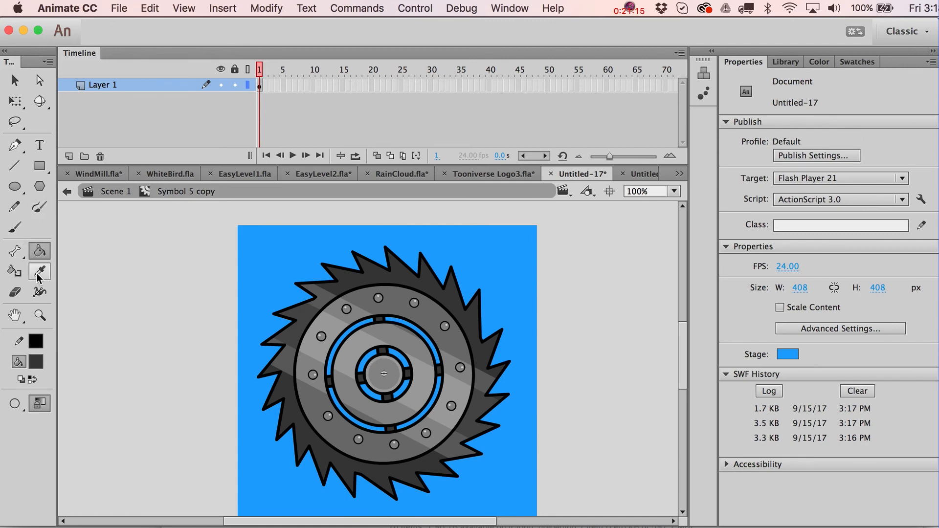
click(383, 297)
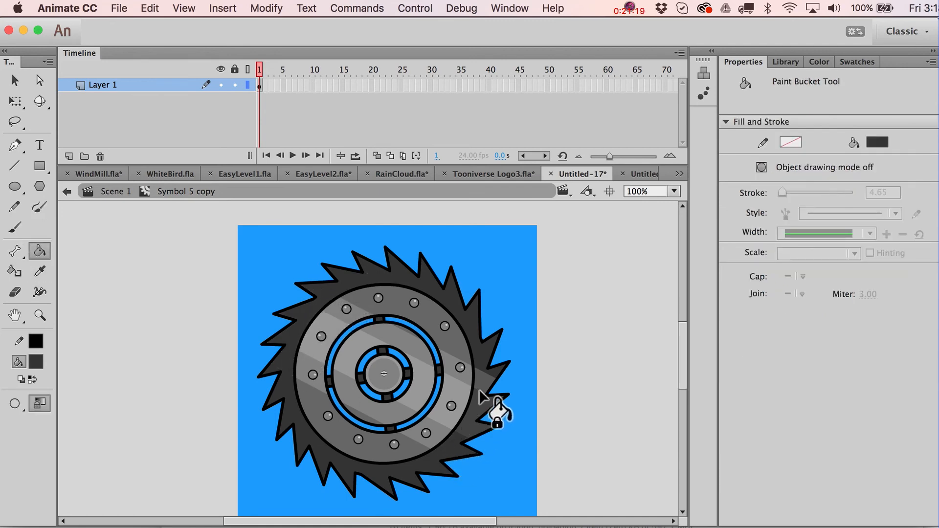
- Fill the light highlight stripes on the blade's rings with the sampled mid grey and test the movie
click(40, 271)
click(401, 299)
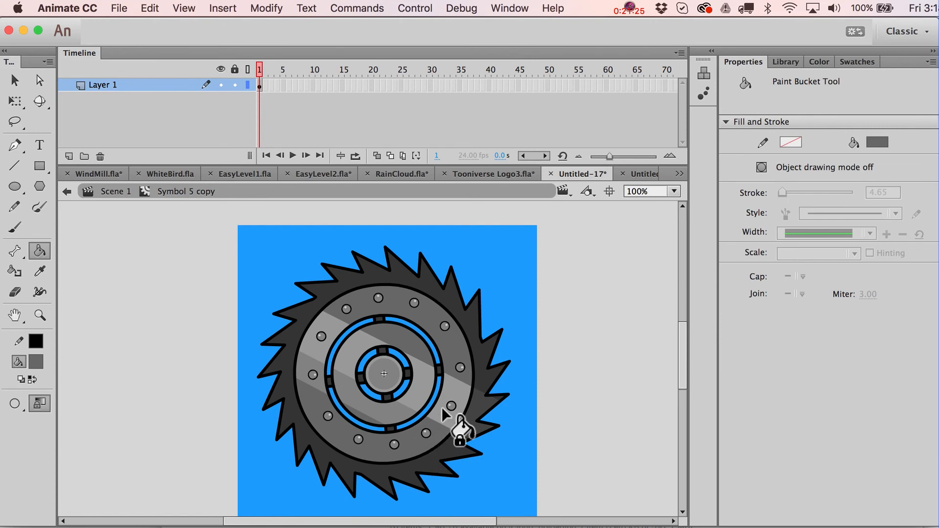
click(389, 409)
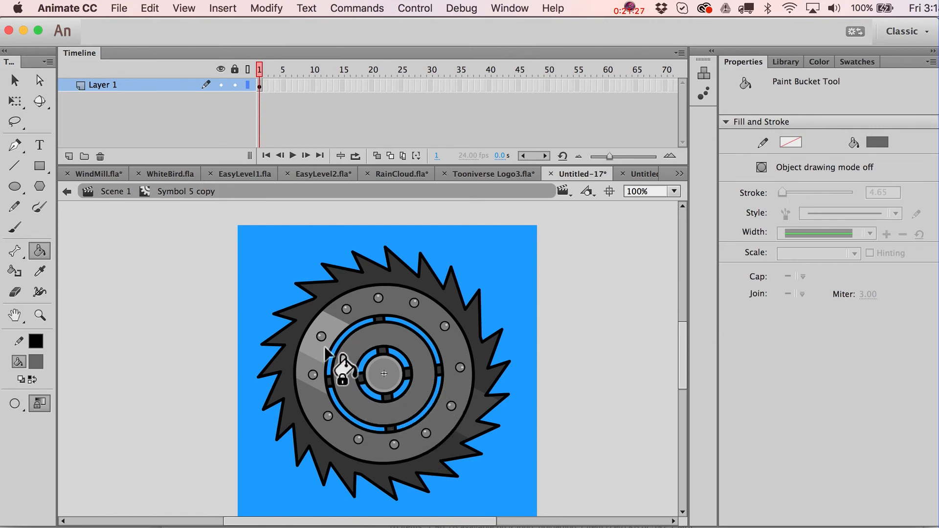
click(310, 360)
key(v)
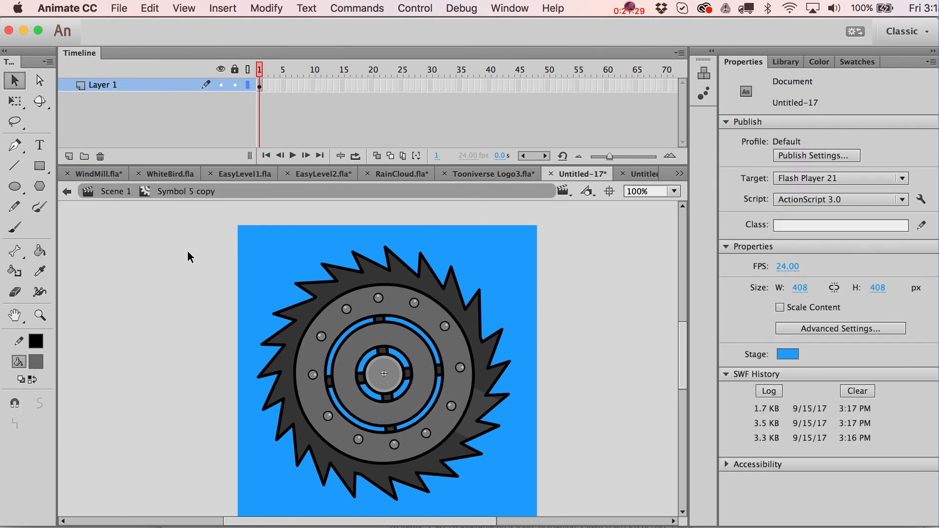
key(super+Return)
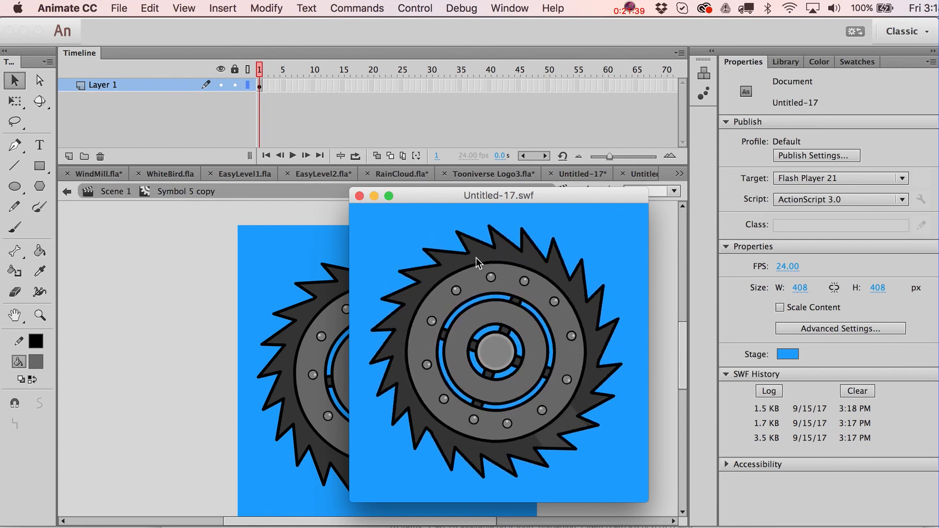
key(super+w)
- Fill the leftover highlight patch on the blade's lower-right teeth with the rings' mid grey
click(469, 416)
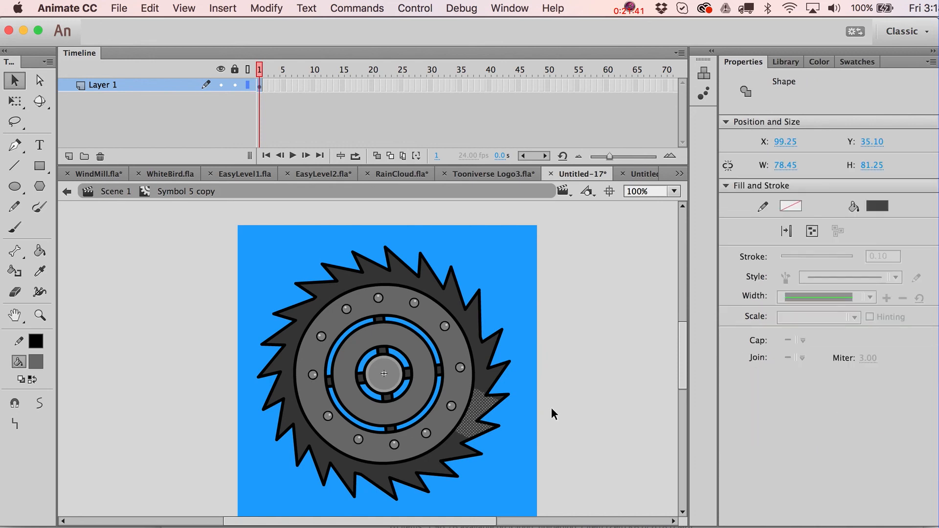
click(551, 407)
click(40, 251)
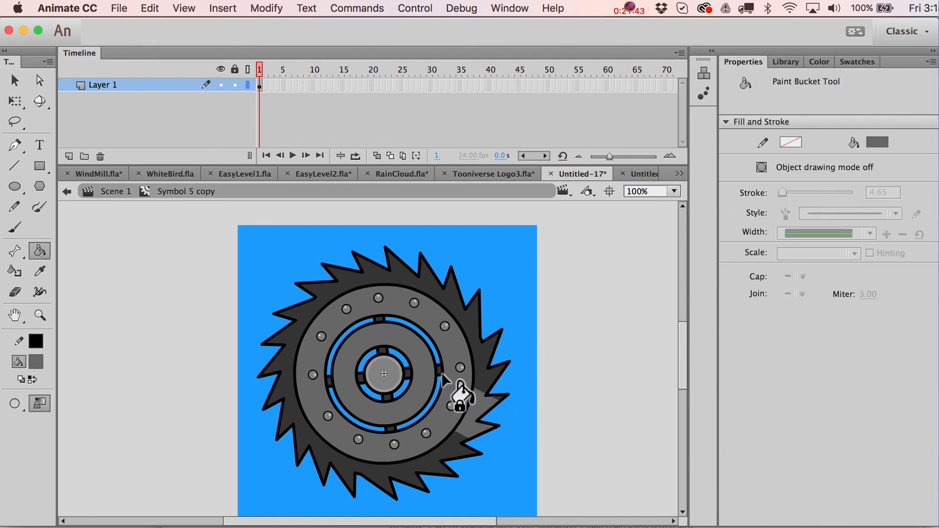
key(v)
- Scale up the blade's inner ring with its outline about its centre to about 194 px wide
click(385, 336)
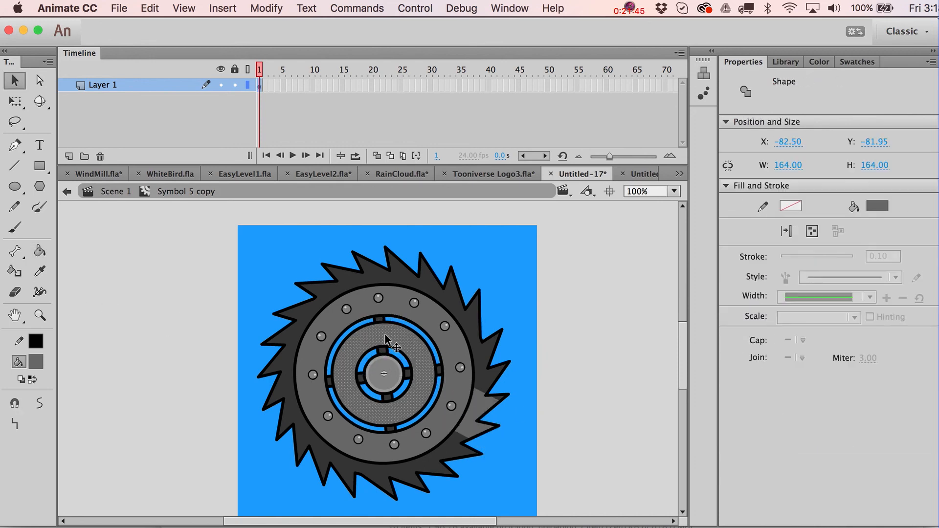
double_click(391, 340)
key(q)
drag(430, 317, 440, 304)
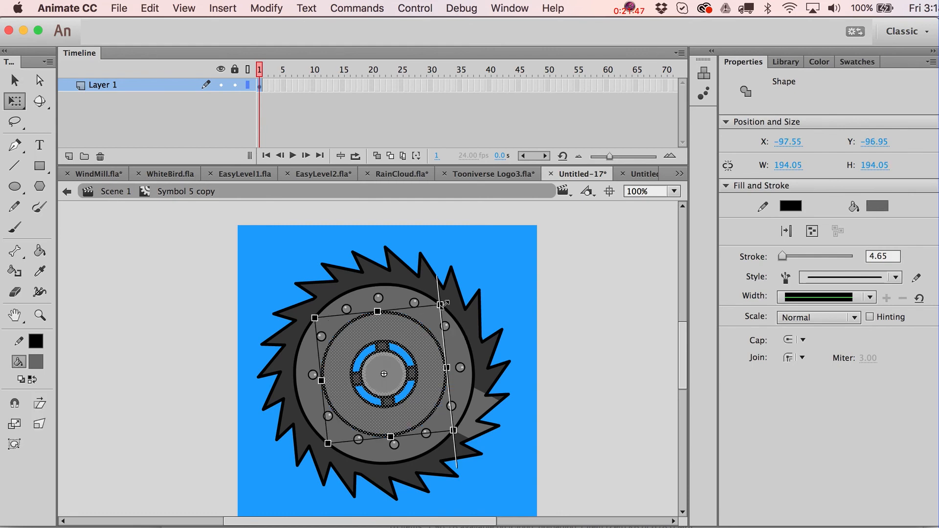
key(v)
click(510, 332)
- Scale up the central hub disc with its outline to about 127 px wide, covering the blue gaps
click(386, 370)
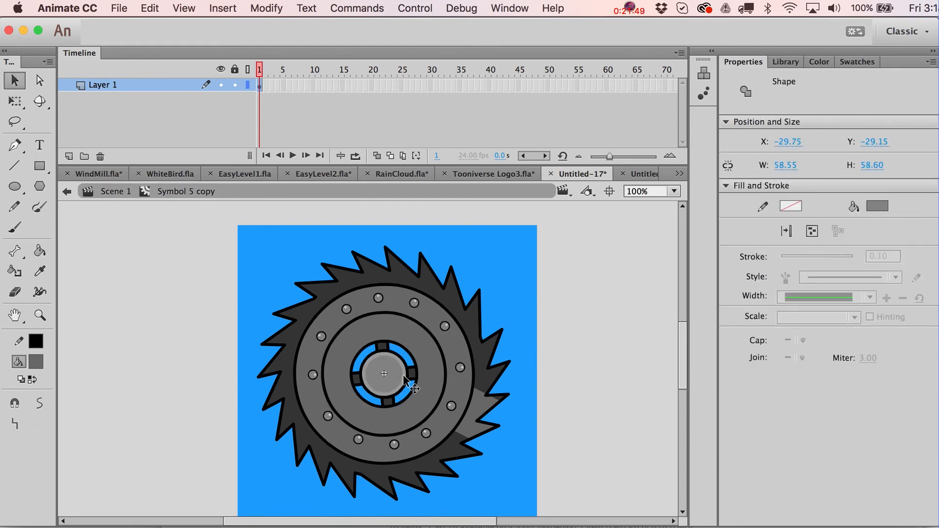
click(404, 380)
double_click(400, 389)
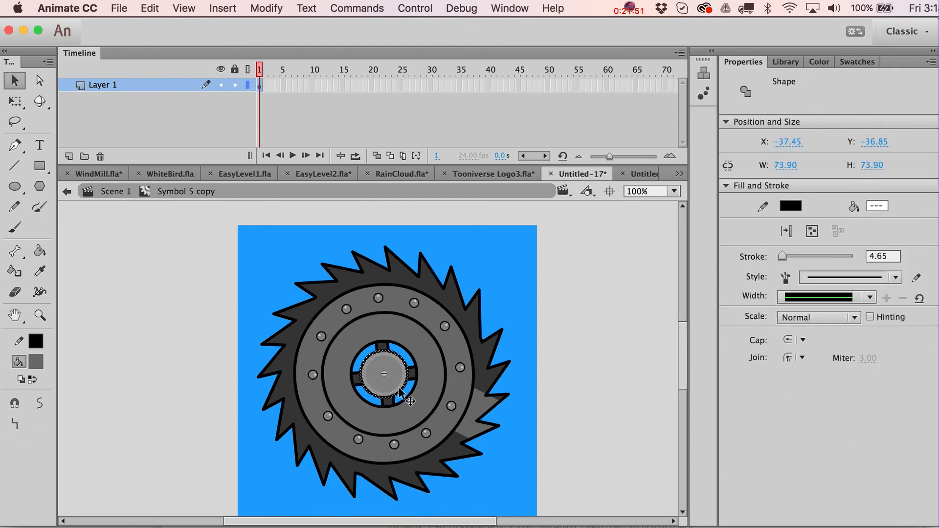
drag(406, 347, 425, 333)
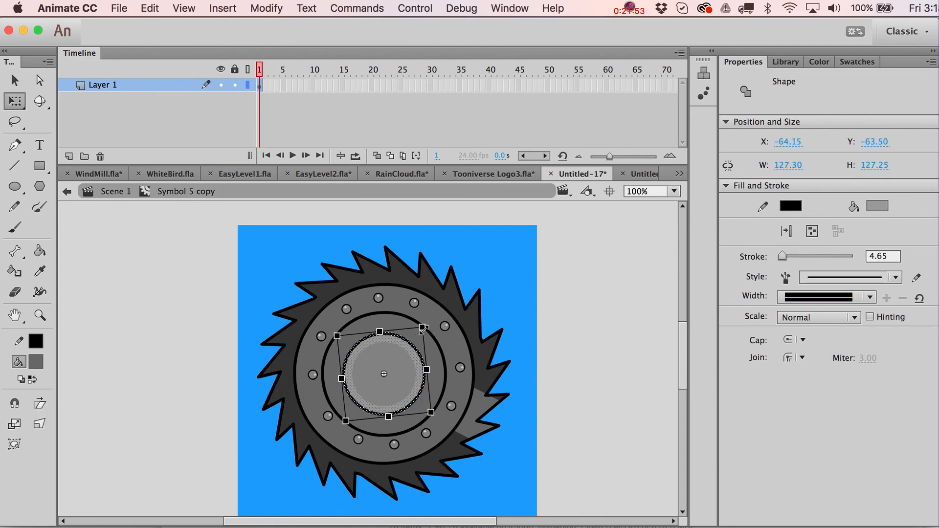
key(v)
click(560, 352)
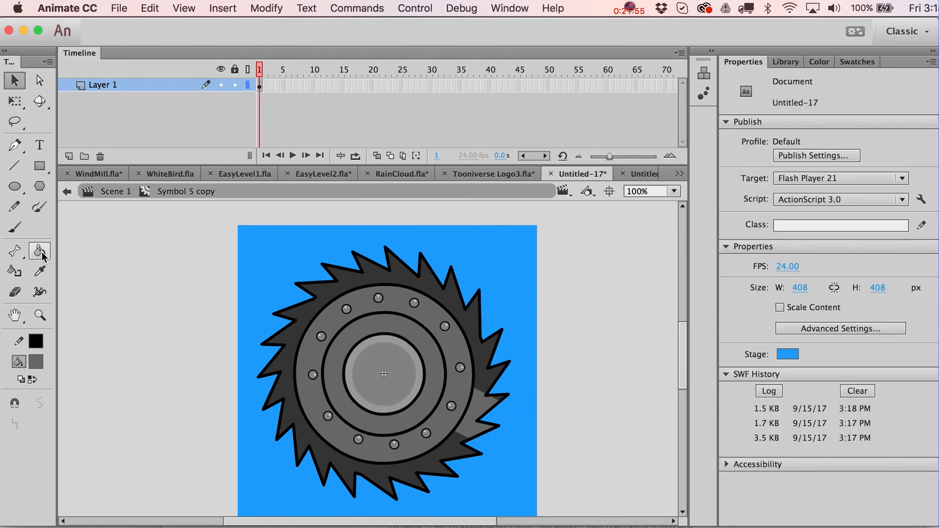
- Fill the leftover patch on the teeth with the dark grey of the other teeth and test the movie
click(40, 251)
click(36, 361)
click(489, 354)
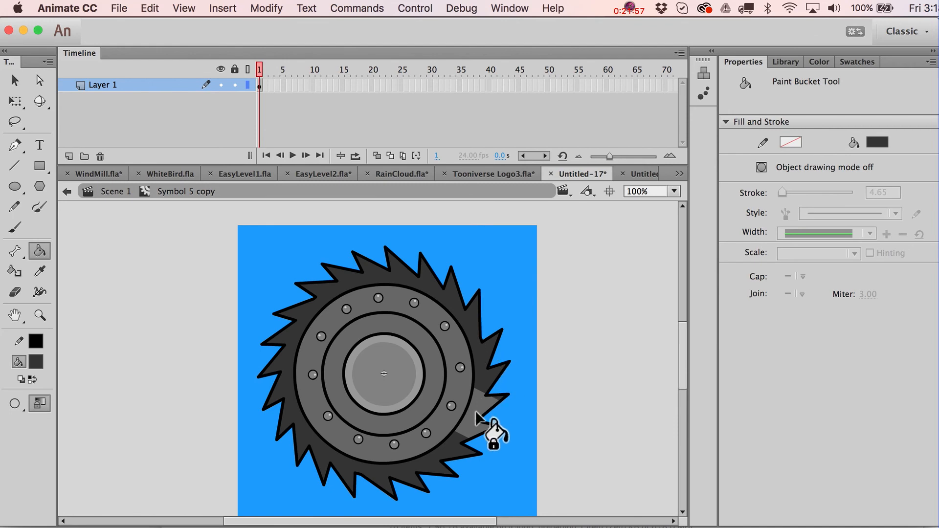
key(super+Return)
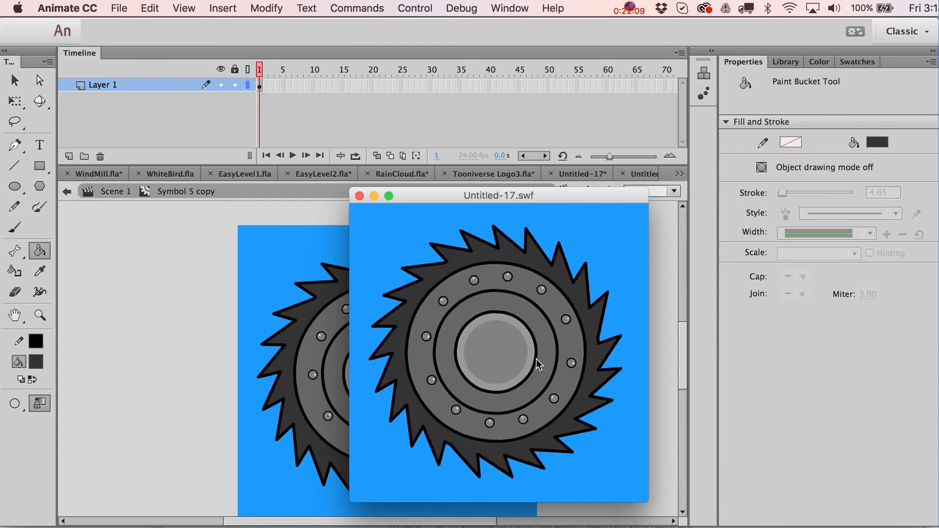
key(super+w)
- Return to Scene 1, rotate the blade further counter-clockwise at frame 10 and test the movie
key(v)
click(119, 195)
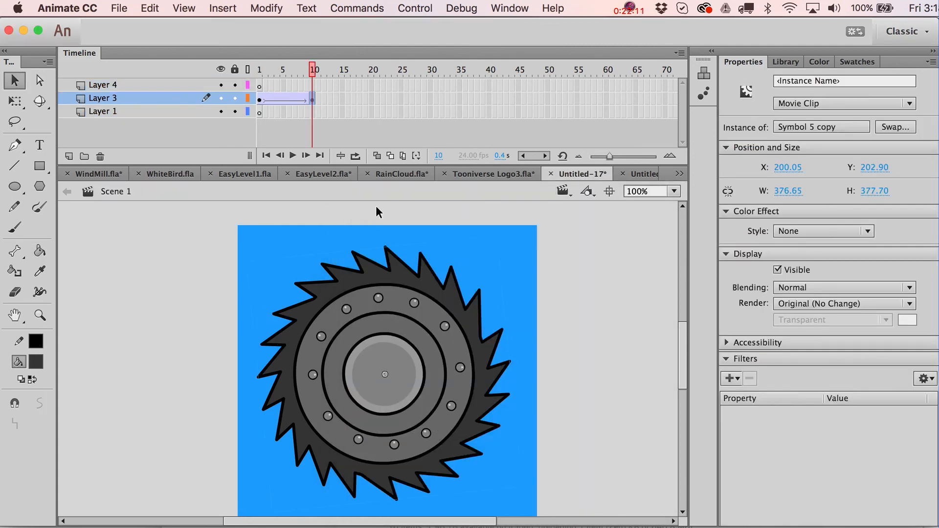
key(q)
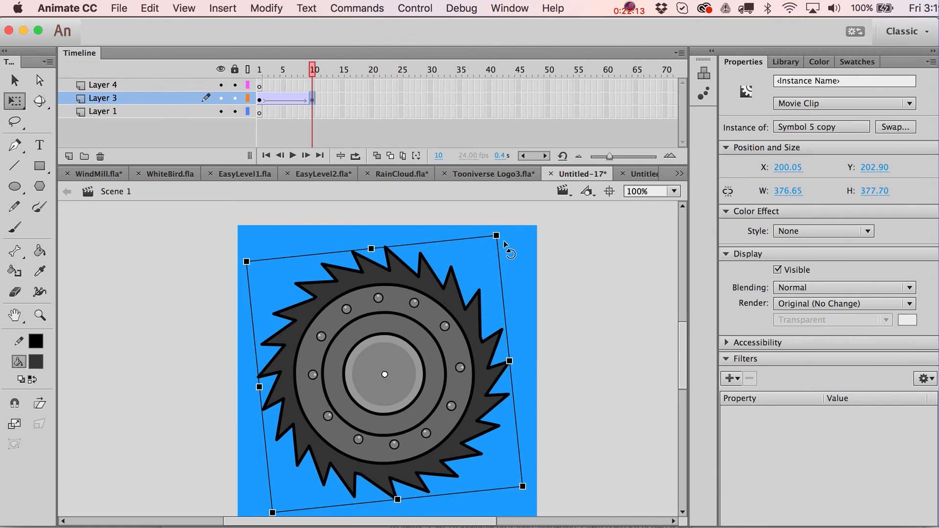
drag(503, 240, 467, 216)
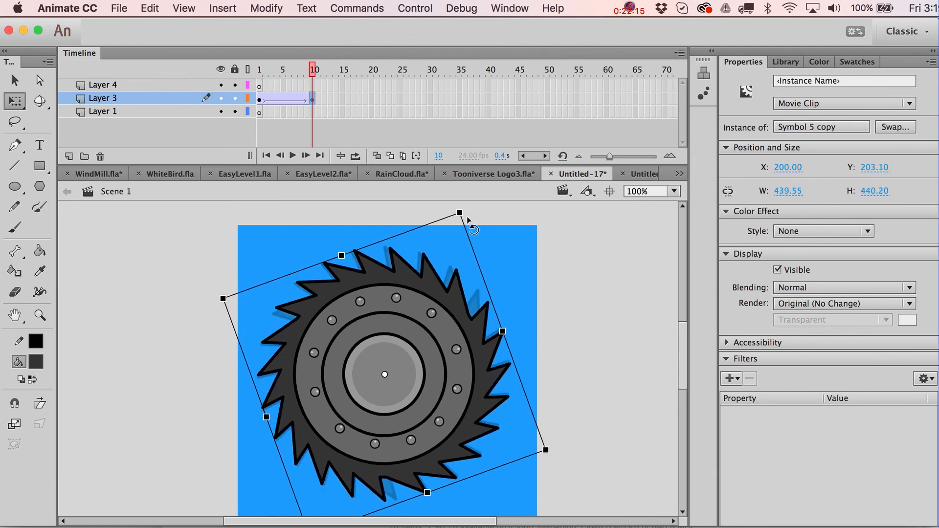
key(super+Return)
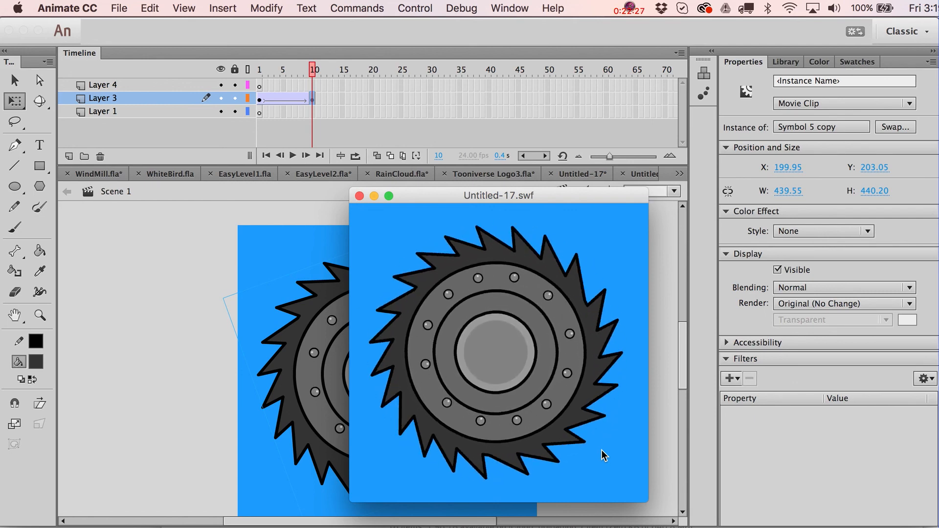
click(290, 122)
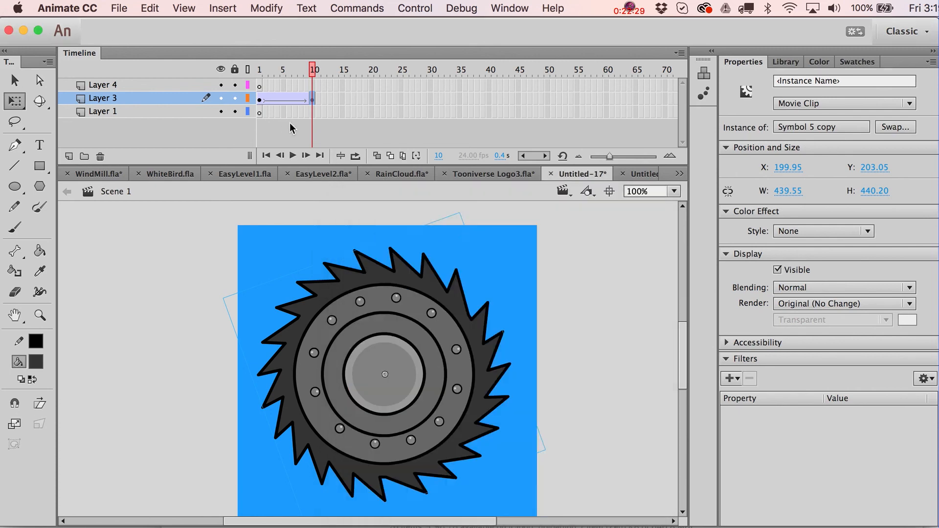
- Insert frames into Layer 3's tween so that it ends at frame 28, and test the slower spin
drag(266, 100, 291, 101)
key(F5)
key(F5)
key(F5)
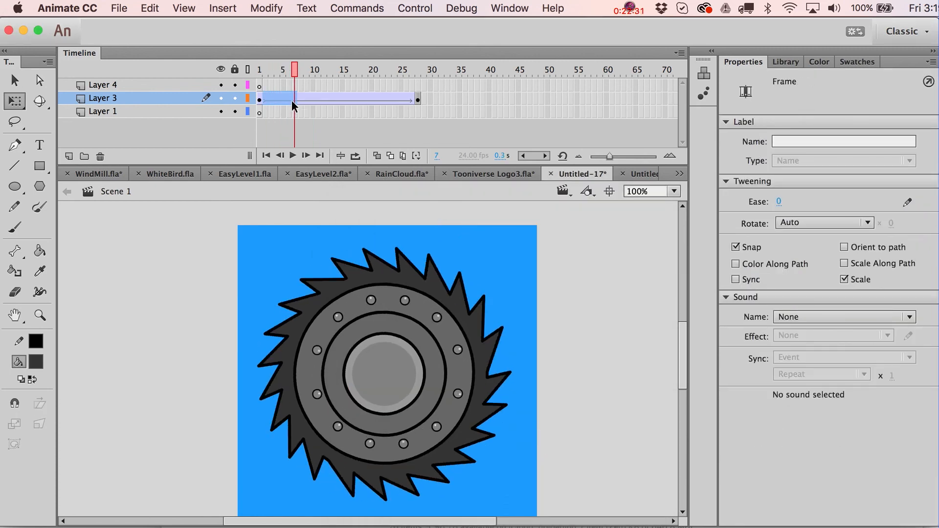
key(ctrl+Return)
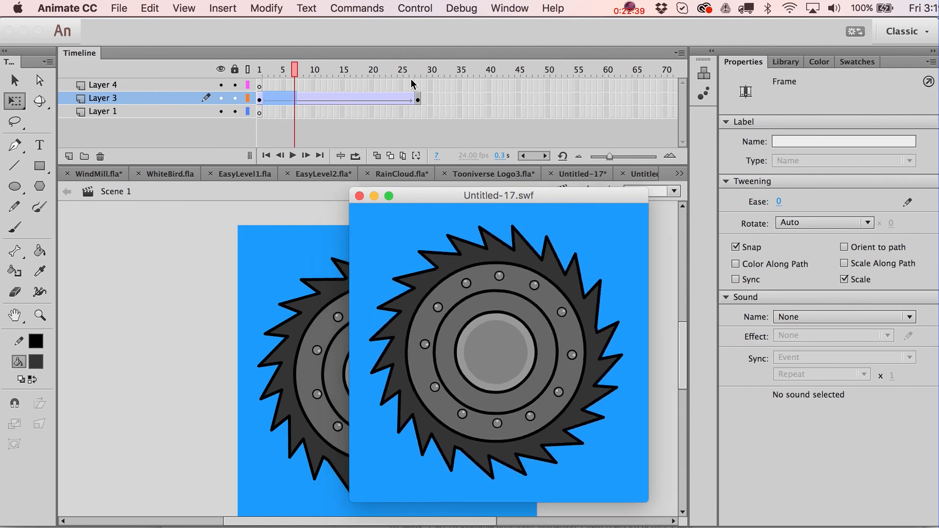
- Rotate the blade further counter-clockwise at Layer 3's frame 28 keyframe
click(418, 98)
click(479, 305)
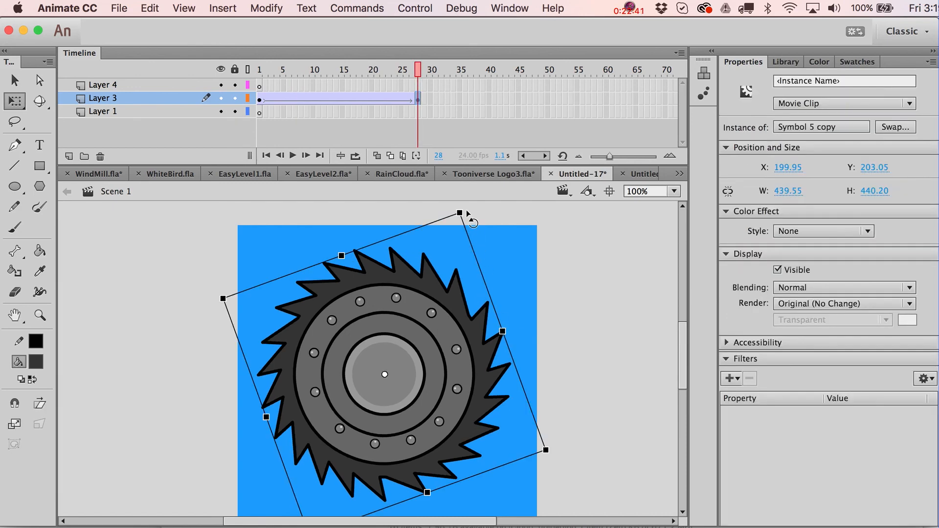
drag(468, 214, 429, 210)
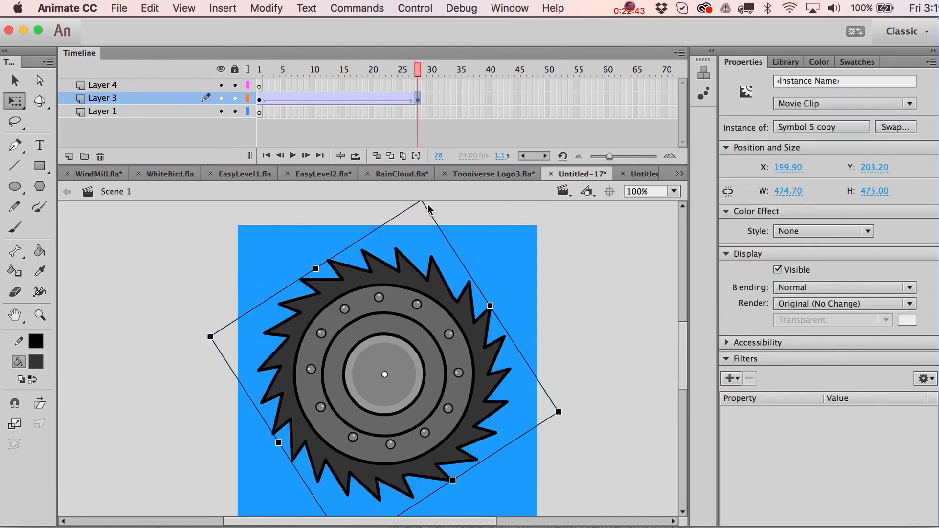
- Test the movie, then rotate the blade slightly further counter-clockwise at Layer 3's frame 28 keyframe and test the spin again
key(super+Return)
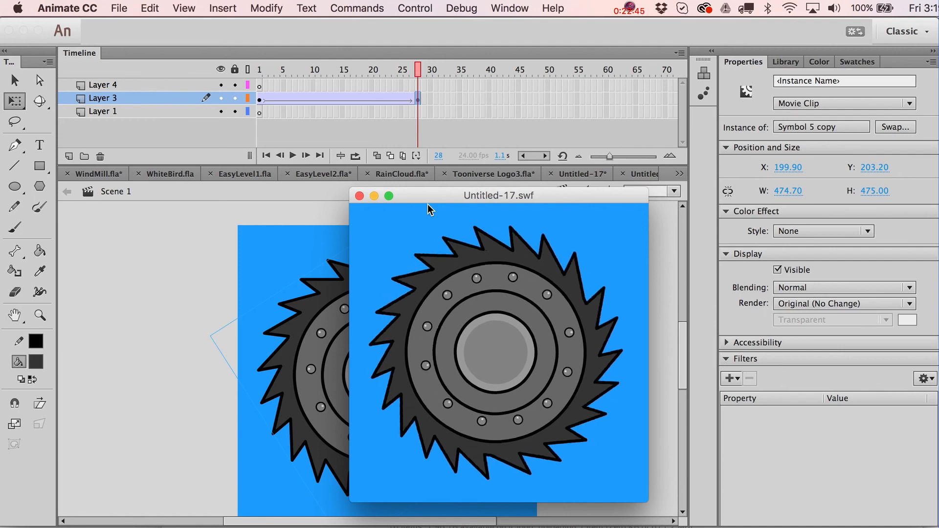
key(super+w)
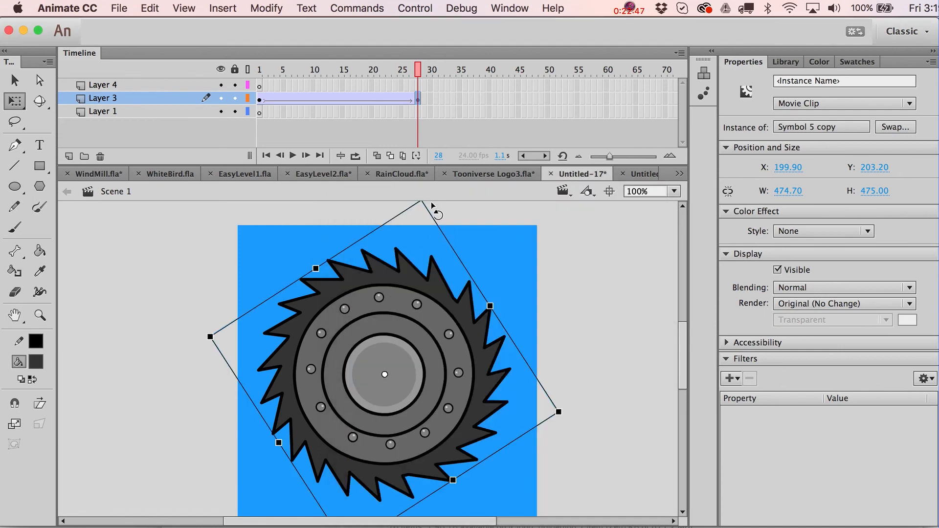
drag(568, 421, 557, 378)
key(super+Return)
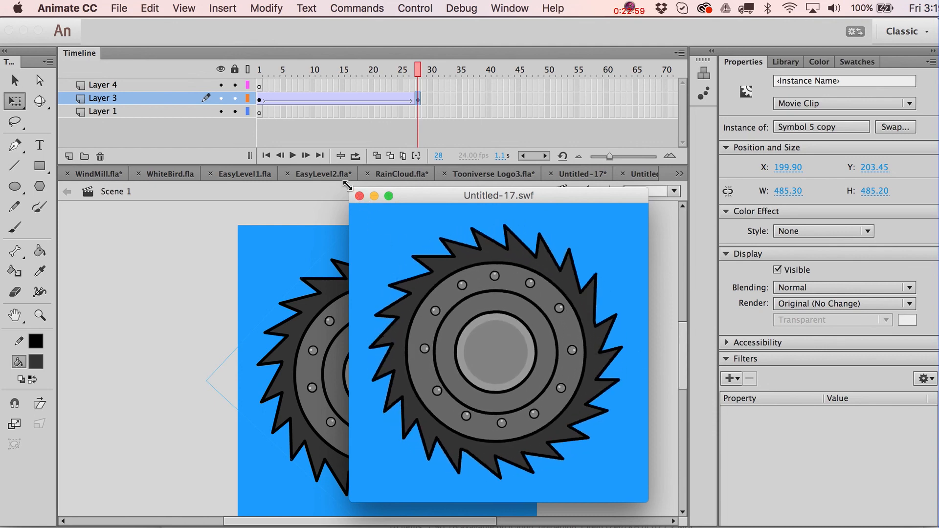
key(super+w)
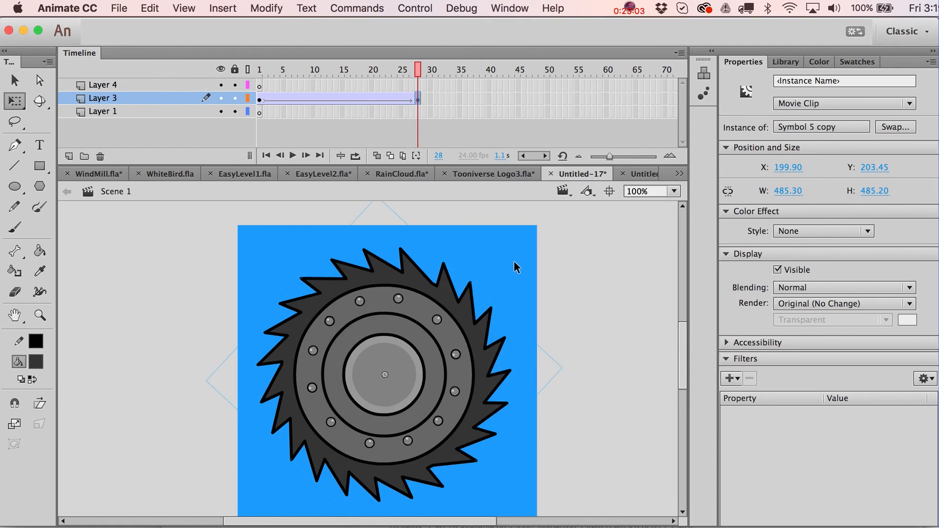
- Undo the tween extension so that Layer 3's tween ends at frame 10 again, and test the movie
key(super+Return)
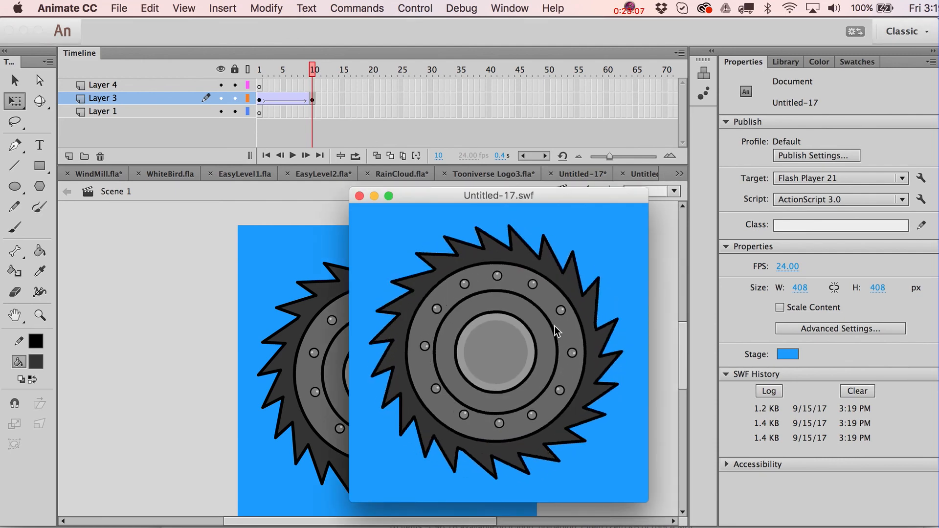
key(super+w)
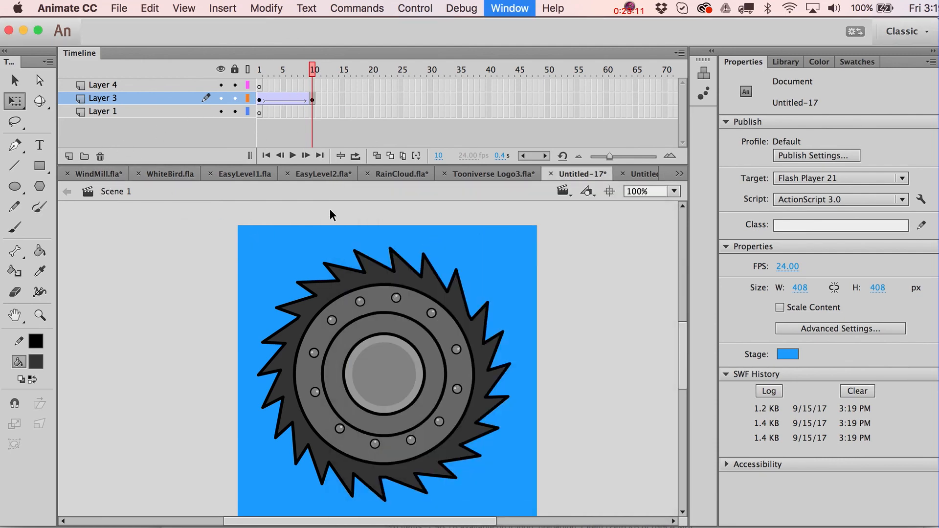
- Place Symbol 5 from the library on Layer 4's frame 1 beside the simplified blade and scale it down to about the same size
key(super+l)
click(755, 309)
click(738, 297)
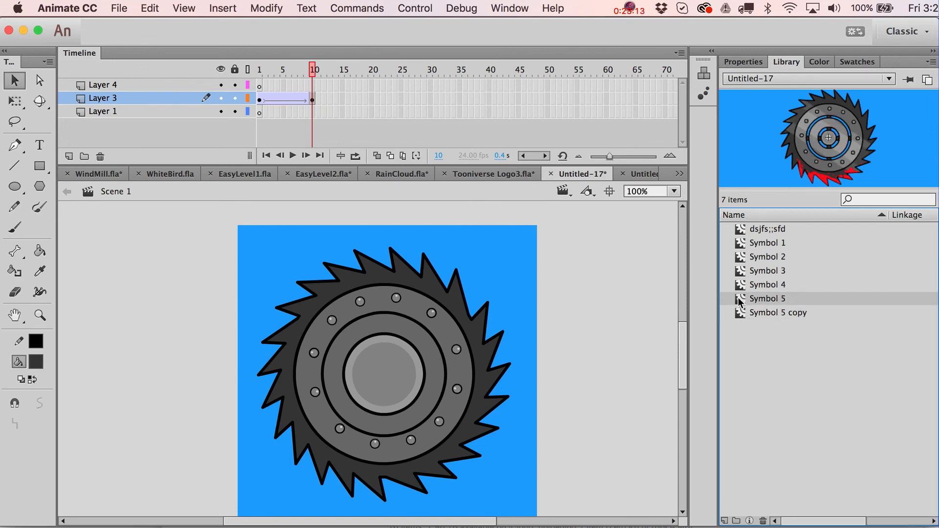
drag(738, 297, 486, 413)
key(Delete)
click(259, 84)
key(super+shift+v)
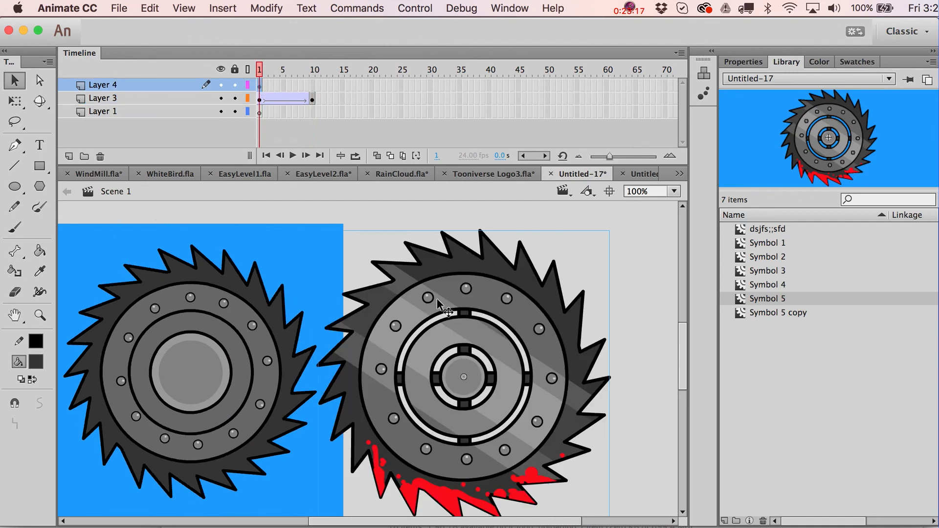
drag(611, 229, 593, 227)
mouse_move(558, 353)
mouse_down()
mouse_move(596, 350)
mouse_move(547, 361)
mouse_up()
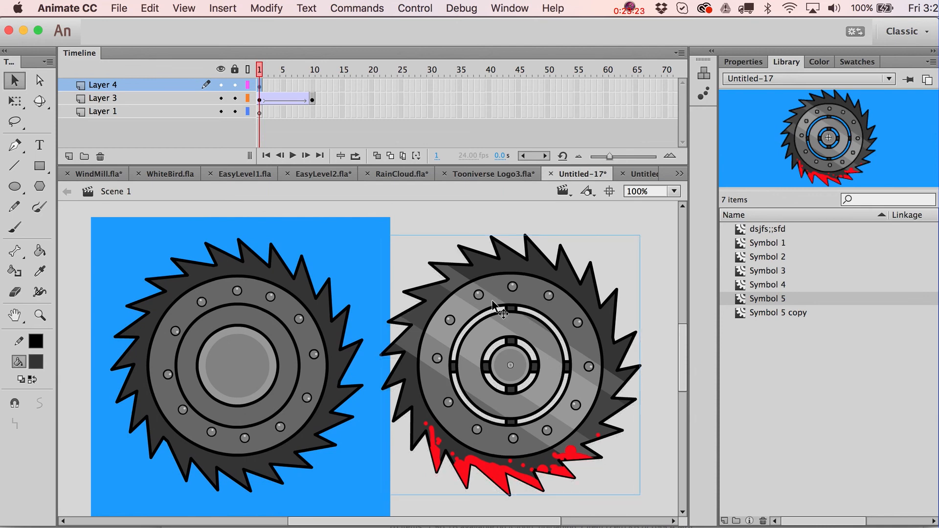